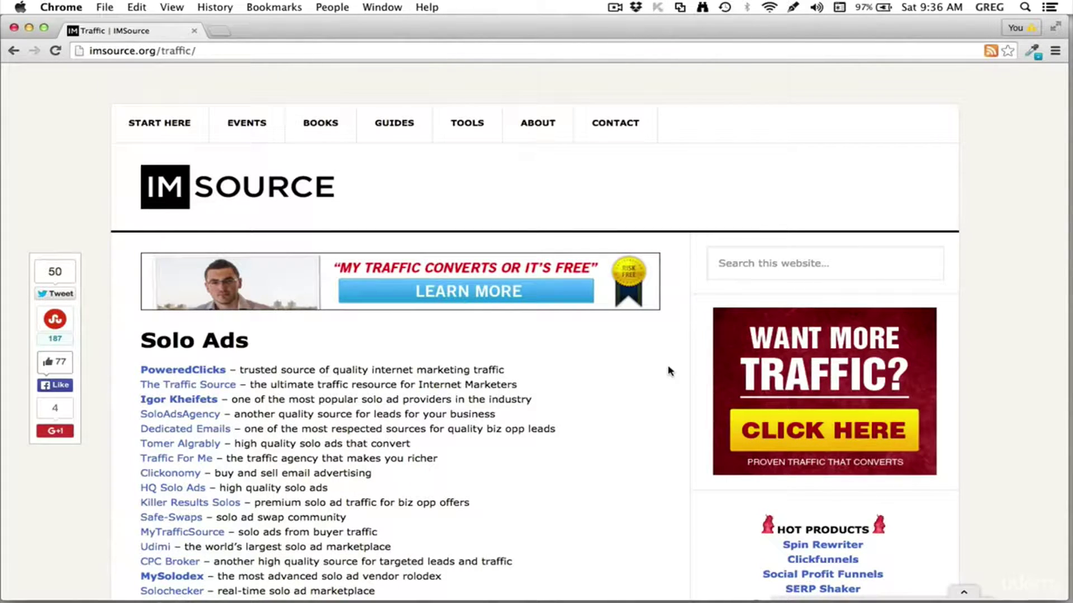
Look through the traffic source lists on the IMSource traffic page, from Solo Ads down to Other.
scroll(630, 391, "down", 6)
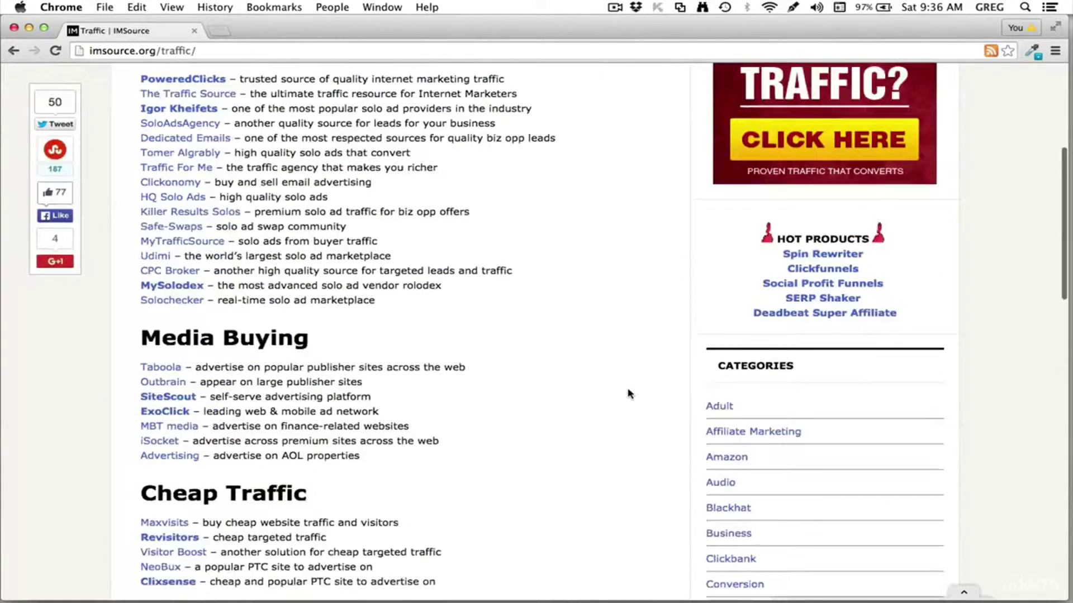
scroll(630, 394, "up", 3)
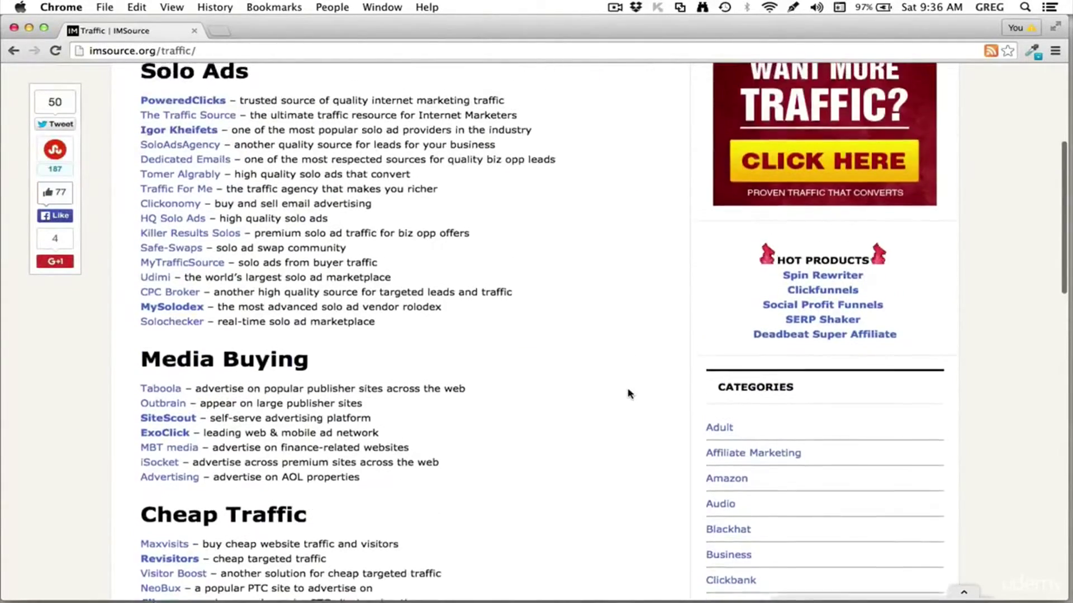
scroll(630, 394, "down", 4)
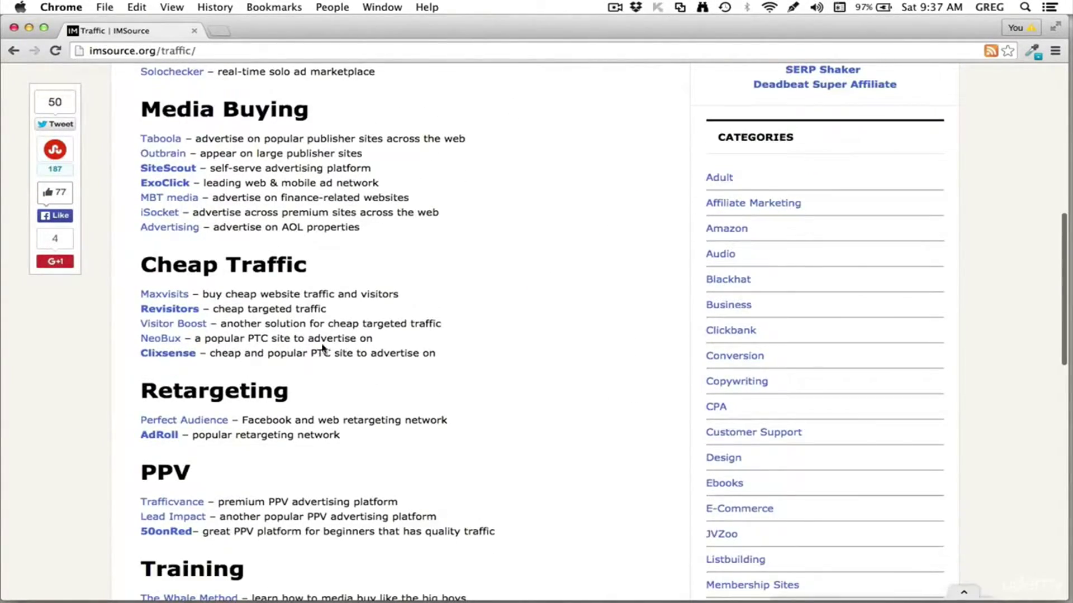
scroll(438, 333, "down", 2)
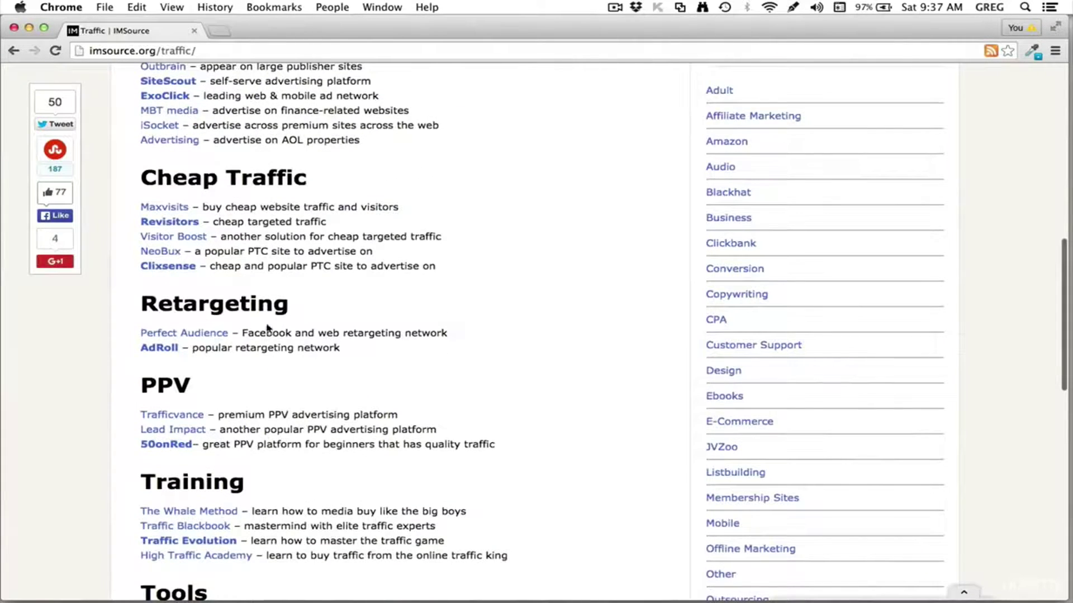
scroll(343, 328, "down", 6)
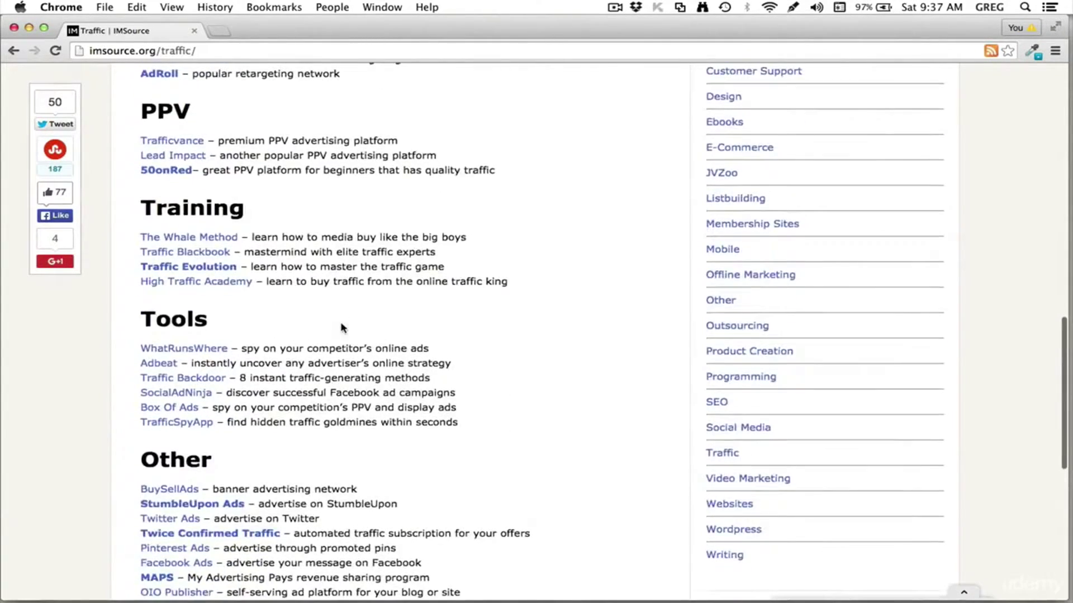
scroll(343, 328, "down", 2)
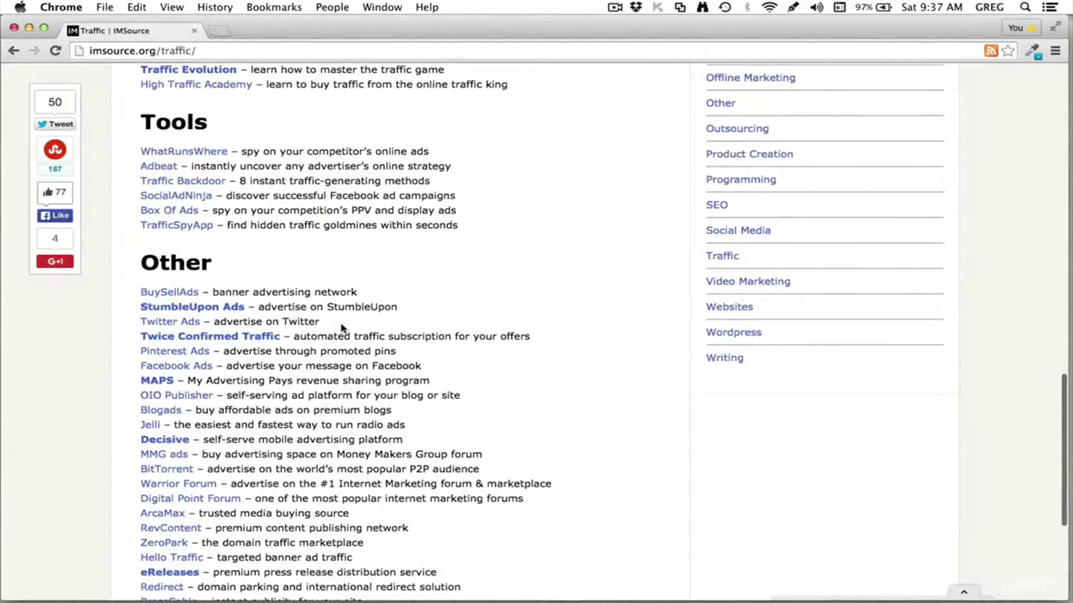
scroll(342, 328, "down", 1)
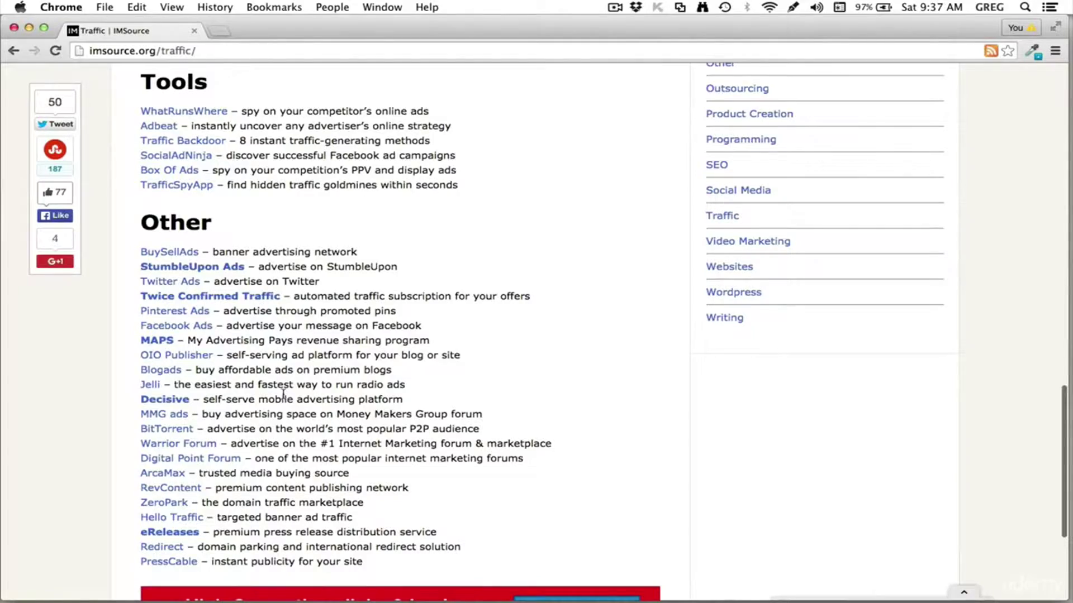
scroll(284, 394, "up", 1)
scroll(283, 394, "up", 5)
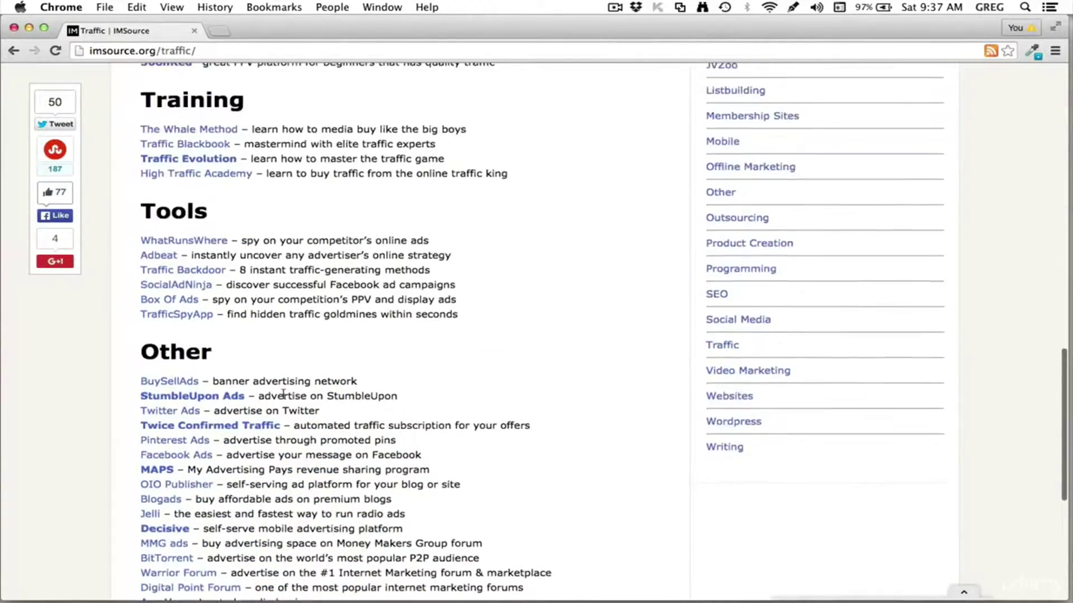
scroll(283, 394, "up", 15)
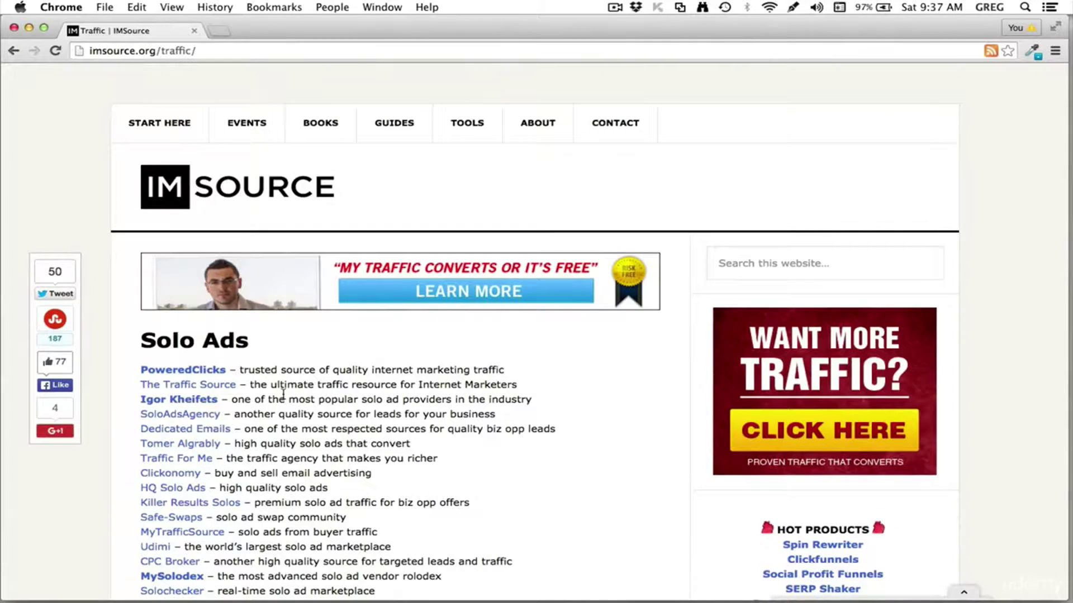
Compare the Solo Ads, Media Buying, Cheap Traffic, Retargeting, PPV, Training and Tools listings on the traffic page.
scroll(546, 442, "down", 5)
scroll(547, 441, "down", 3)
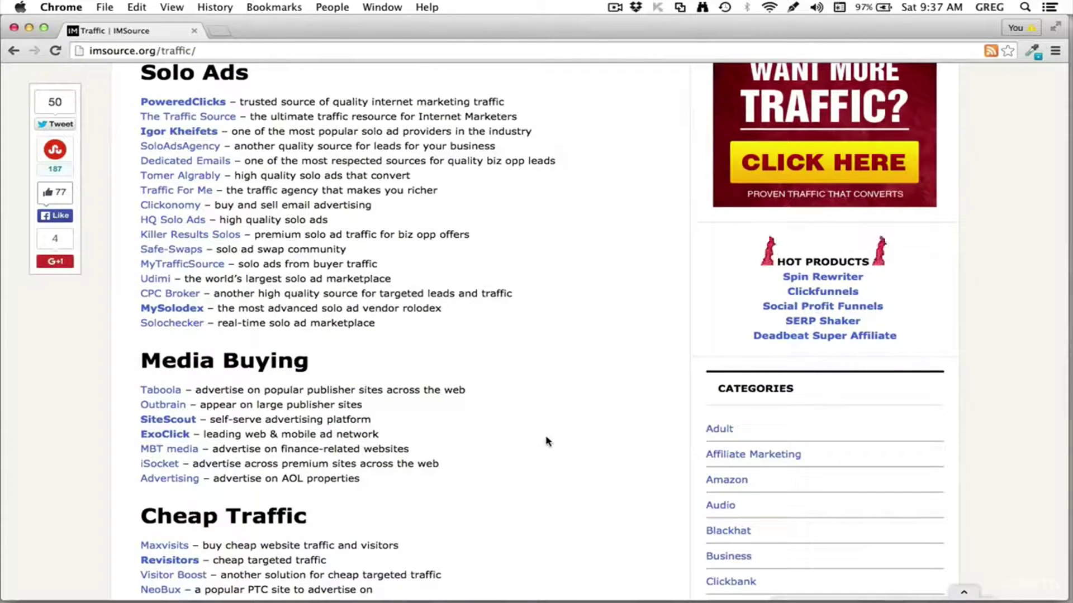
scroll(547, 441, "down", 1)
scroll(547, 442, "down", 2)
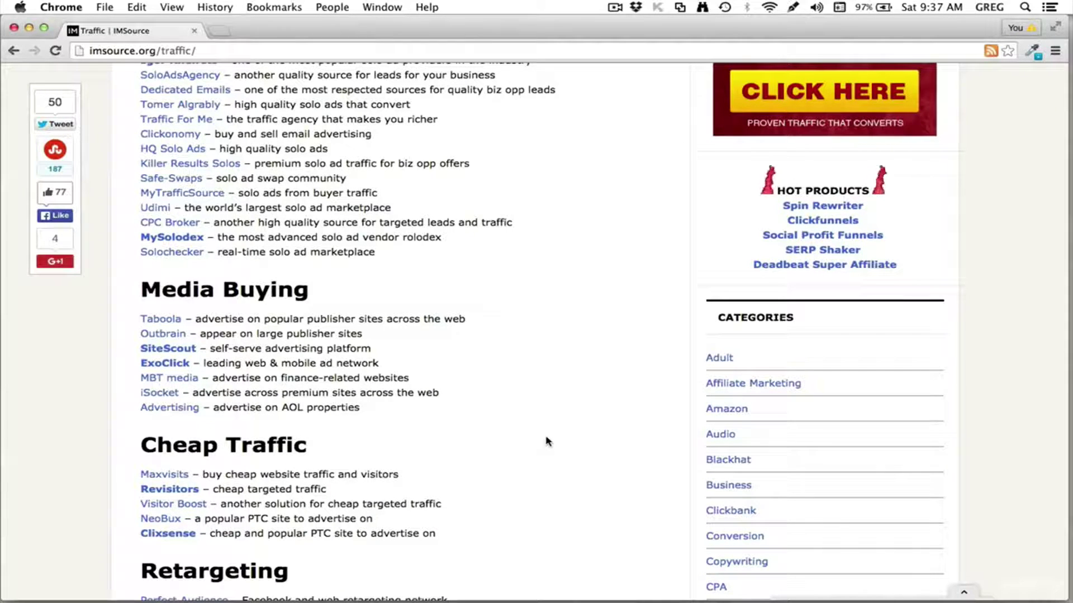
scroll(547, 441, "down", 2)
scroll(547, 441, "down", 8)
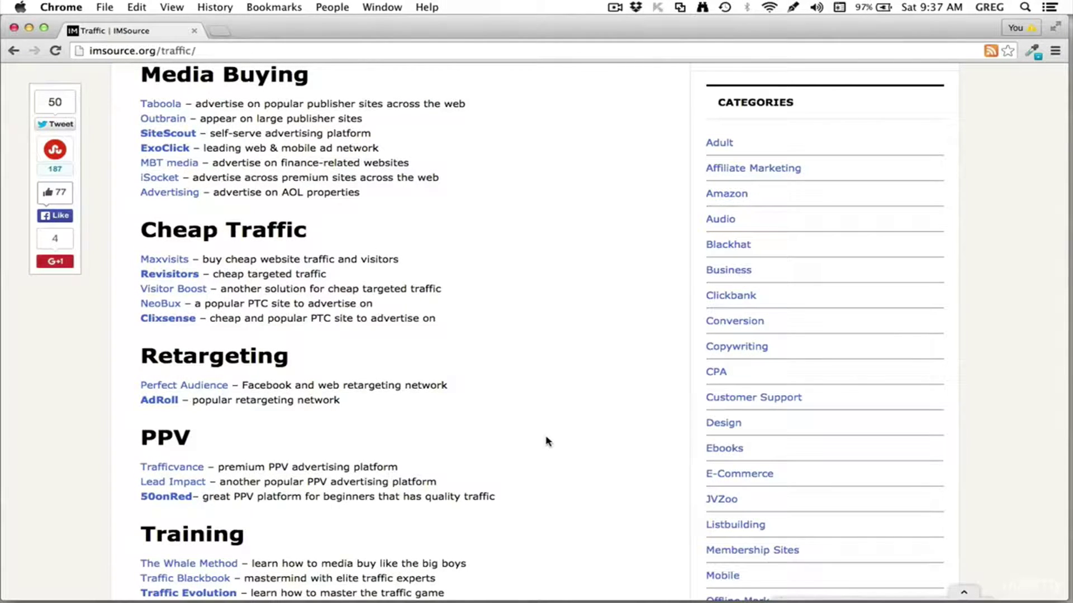
scroll(547, 442, "up", 20)
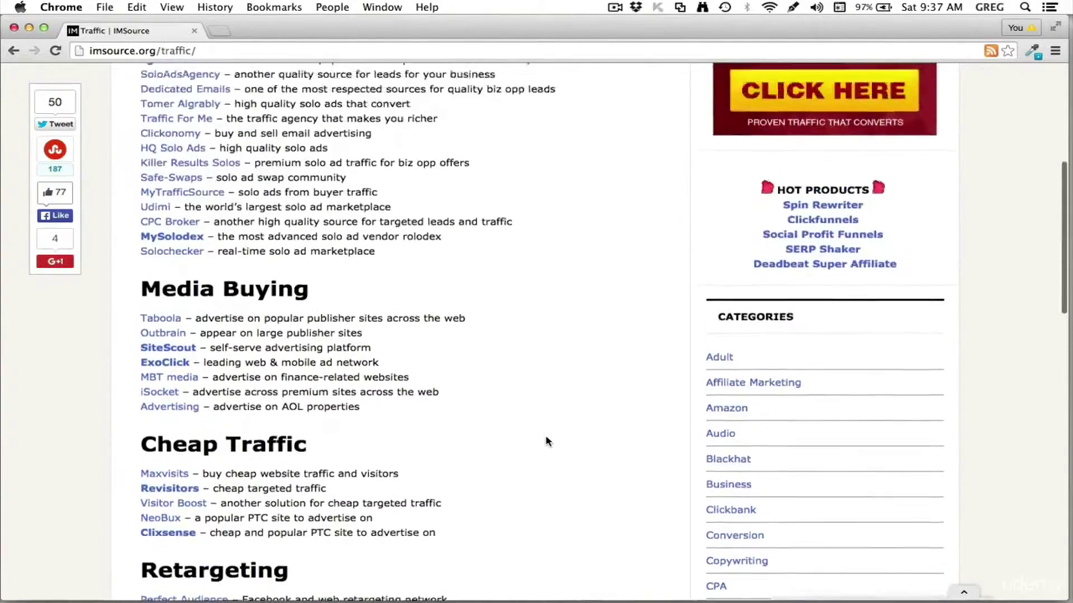
scroll(547, 441, "down", 20)
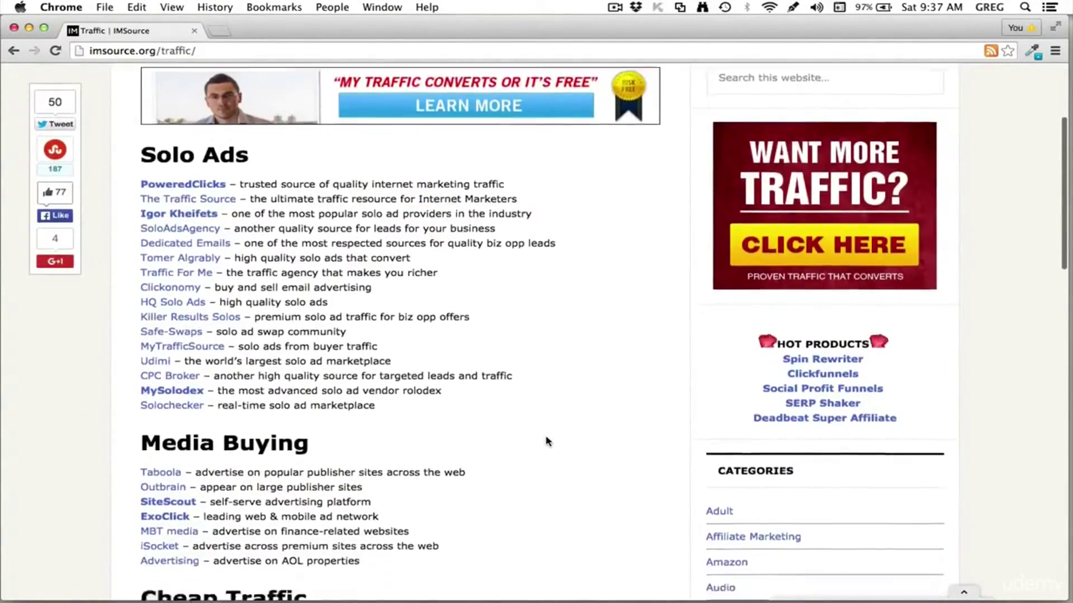
scroll(547, 441, "down", 10)
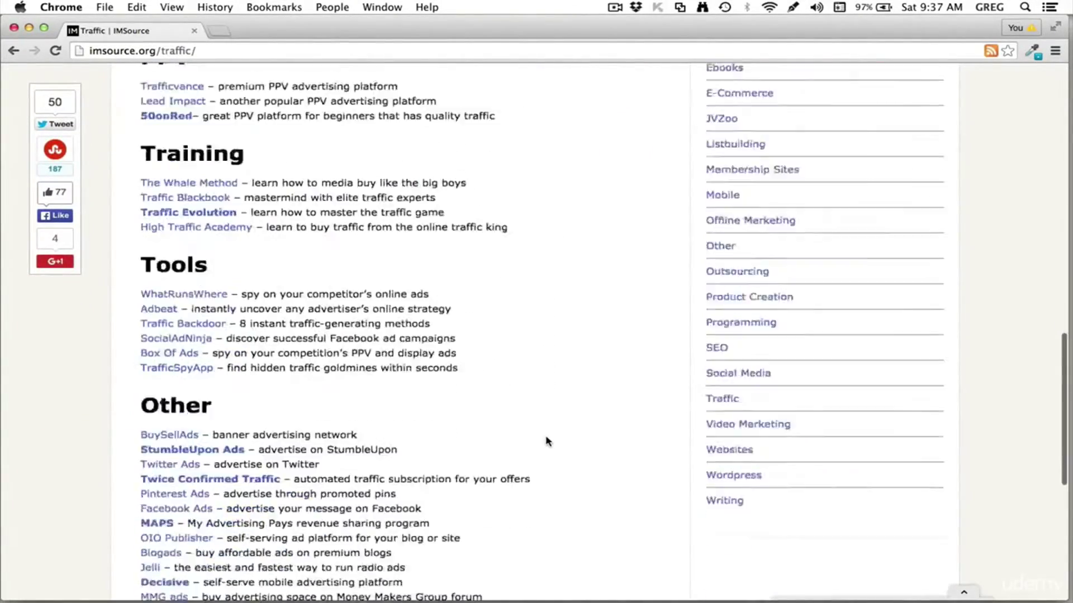
scroll(547, 441, "up", 5)
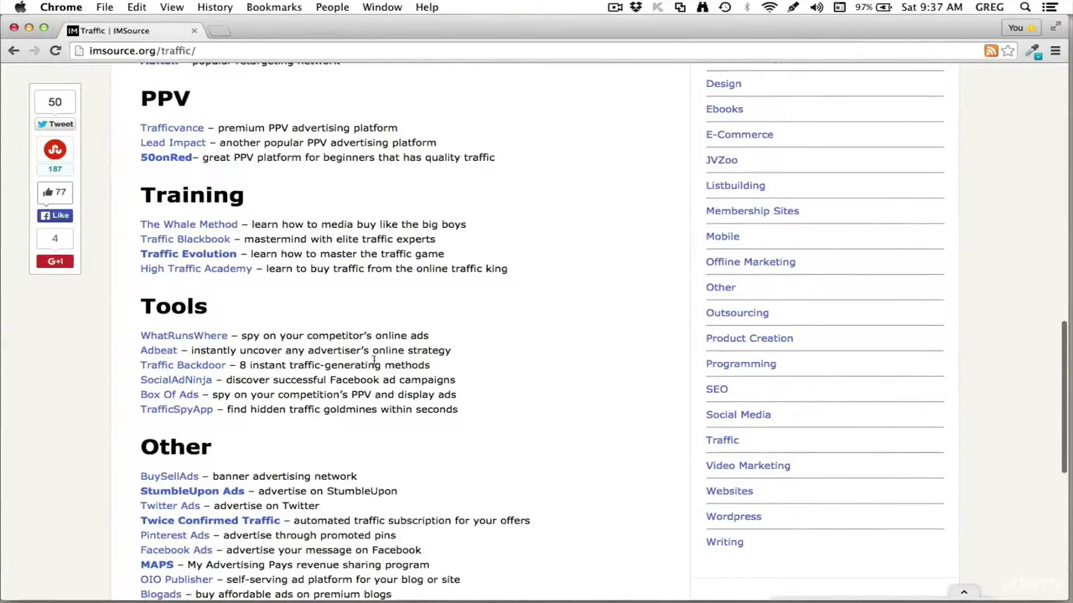
scroll(334, 348, "up", 15)
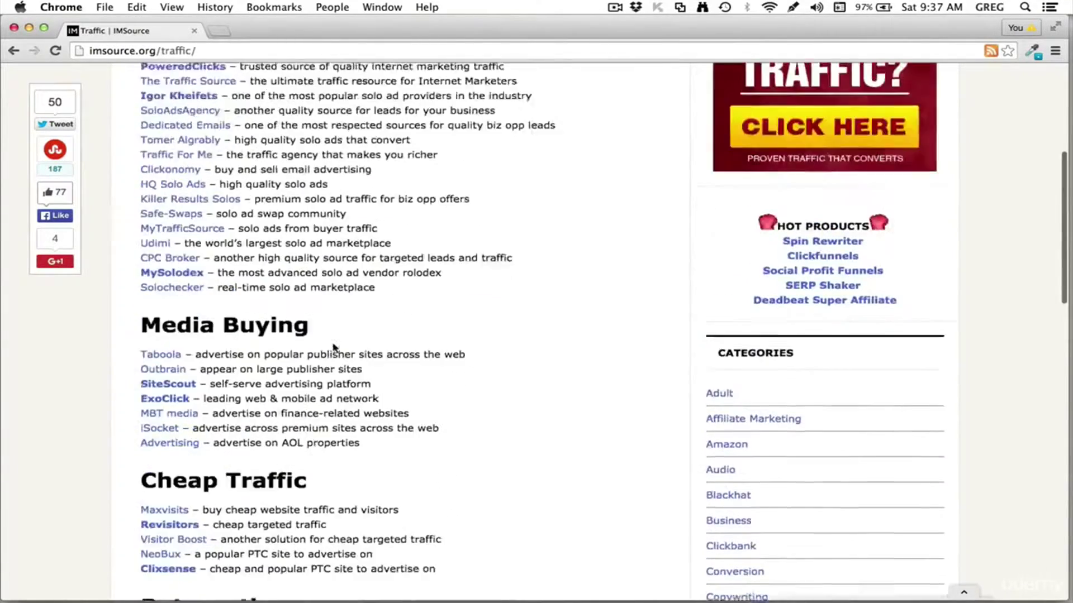
scroll(334, 343, "up", 2)
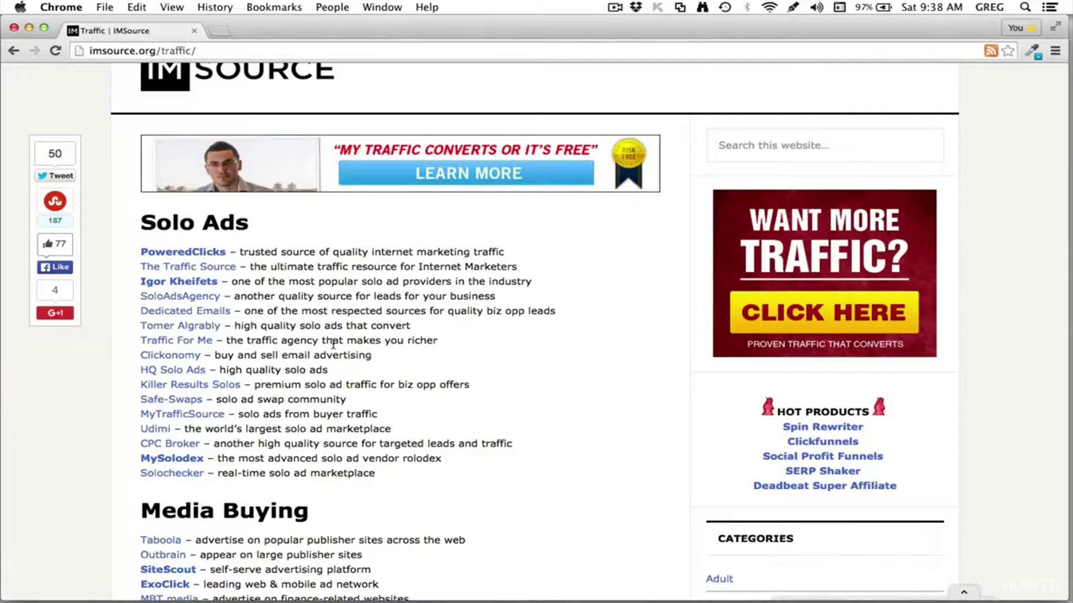
Review the whole range of paid traffic categories again, including the advertising networks listed under Other.
scroll(391, 480, "down", 3)
scroll(390, 477, "down", 5)
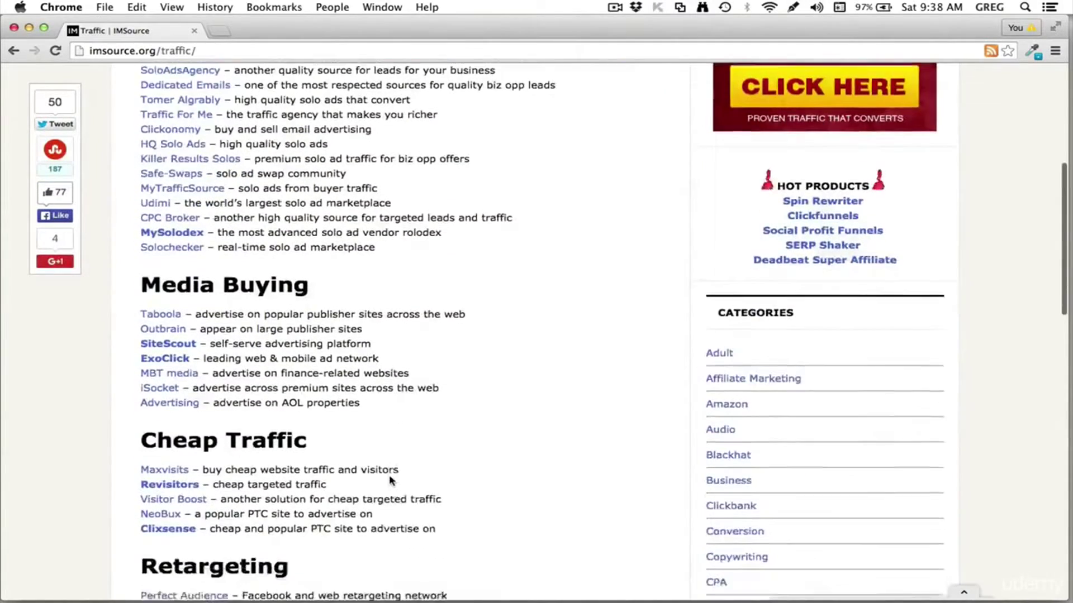
scroll(390, 480, "up", 2)
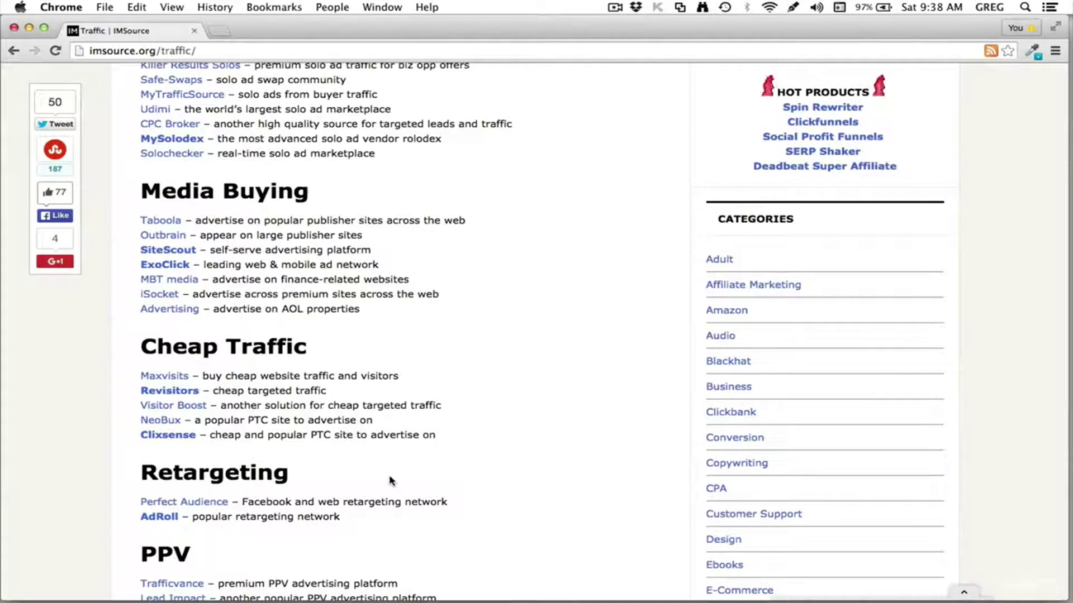
scroll(390, 481, "up", 5)
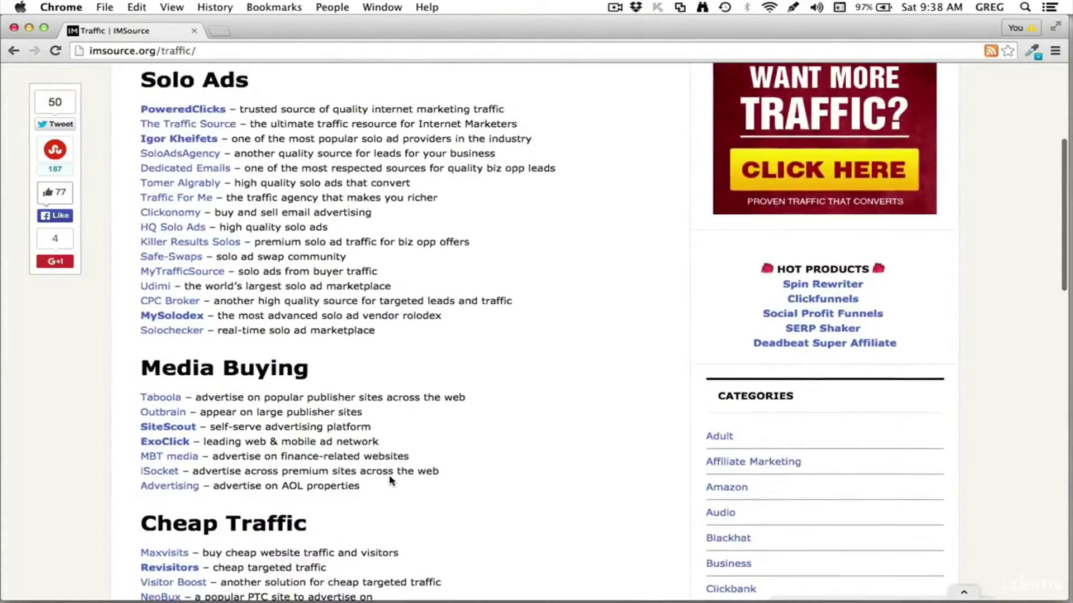
scroll(390, 481, "up", 1)
scroll(390, 481, "down", 9)
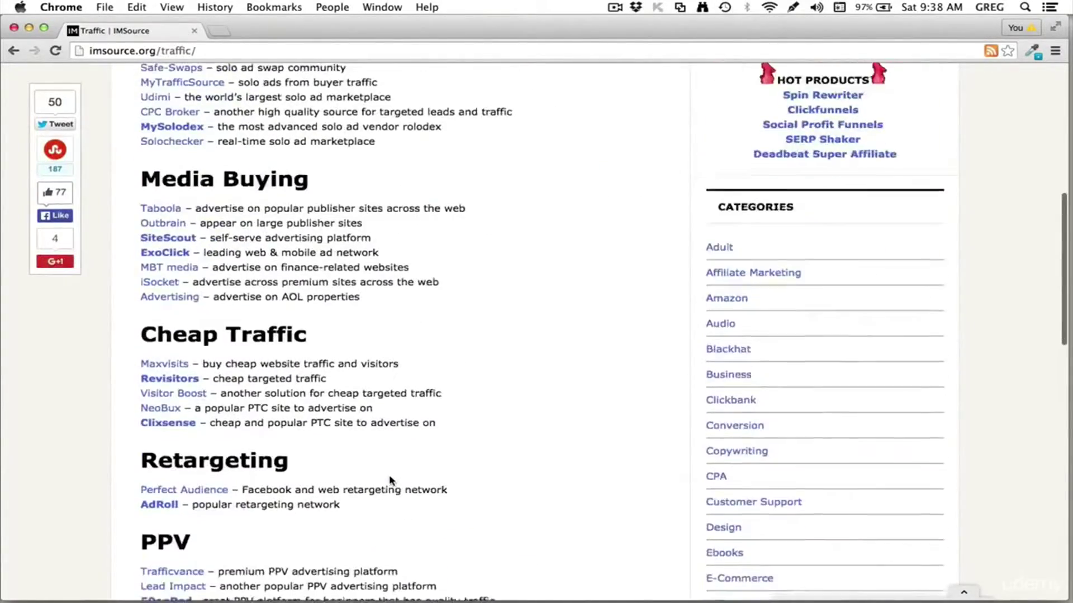
scroll(390, 481, "down", 12)
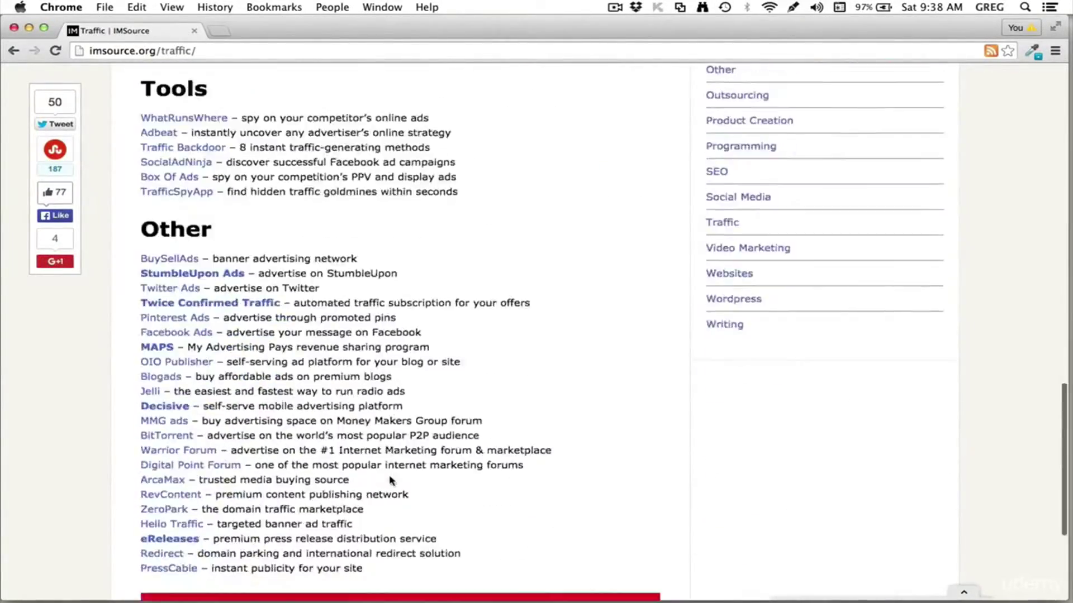
scroll(391, 481, "down", 2)
scroll(392, 480, "up", 4)
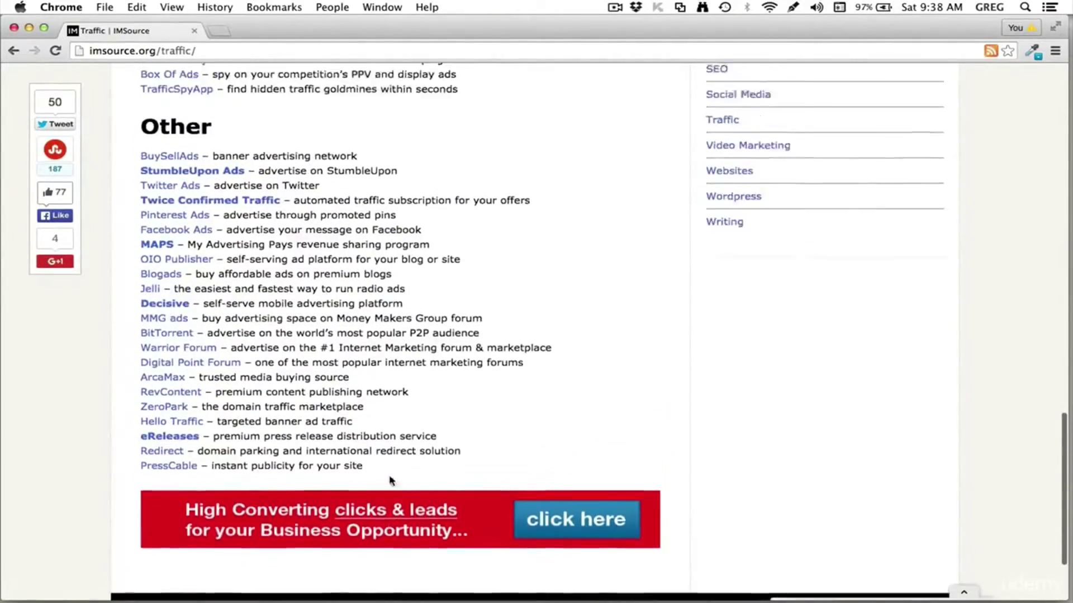
scroll(390, 480, "up", 6)
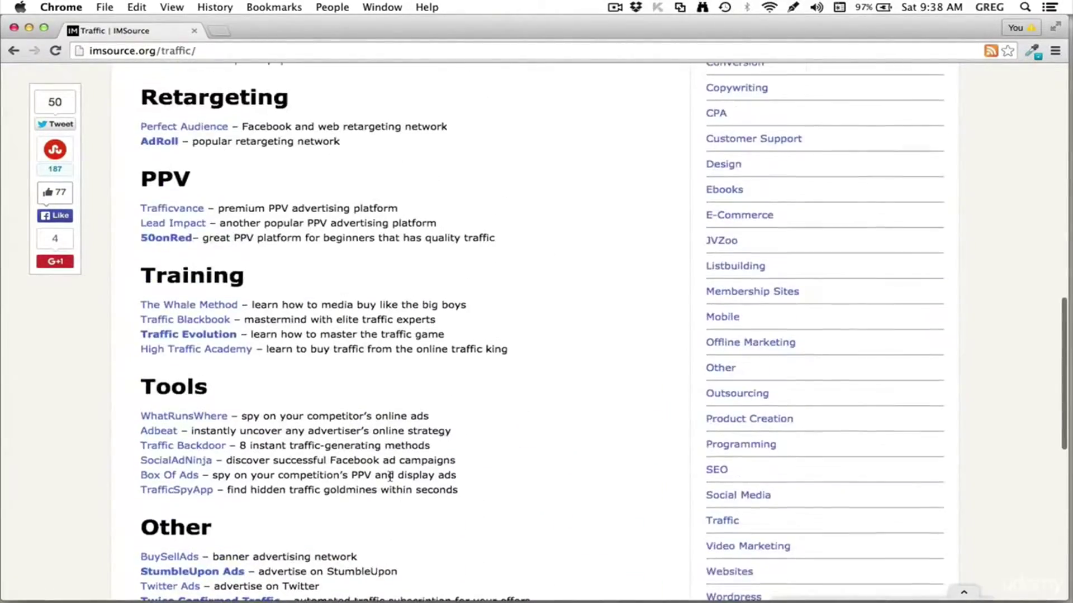
scroll(390, 478, "up", 11)
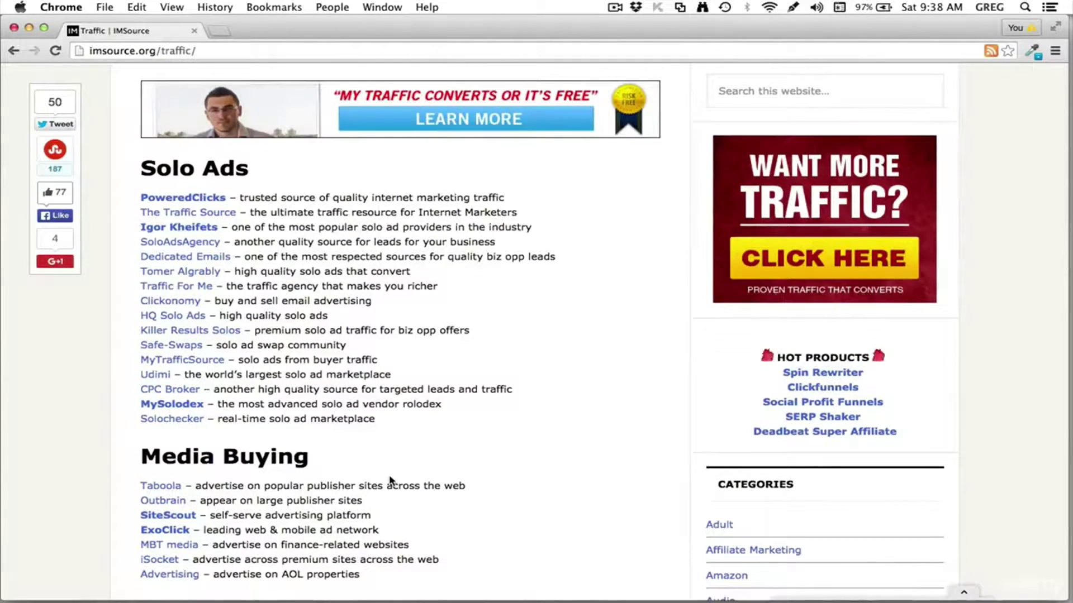
scroll(390, 479, "down", 1)
scroll(390, 480, "down", 1)
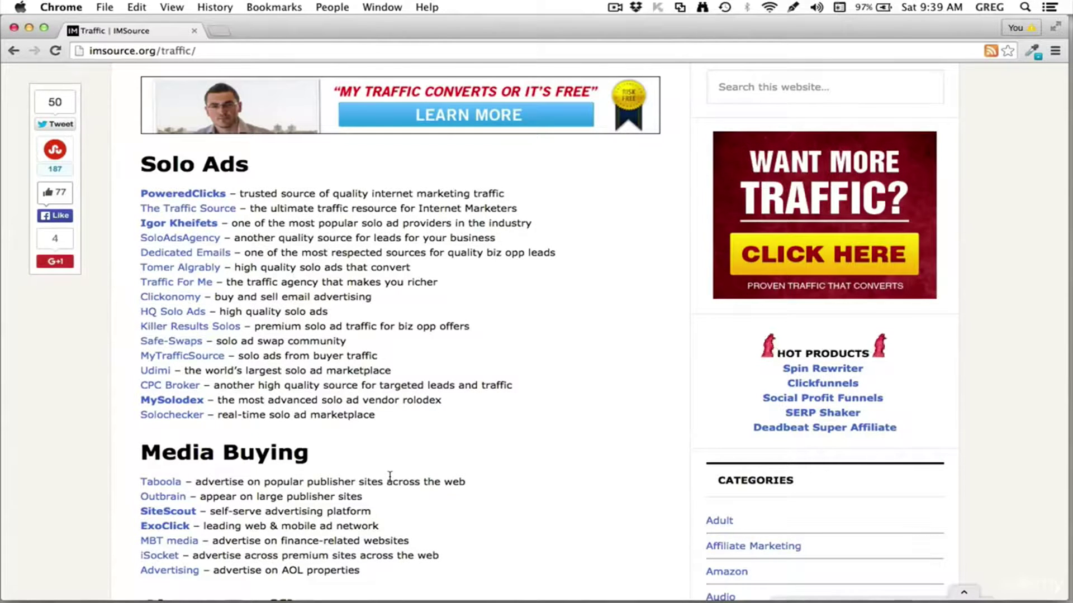
scroll(546, 472, "up", 3)
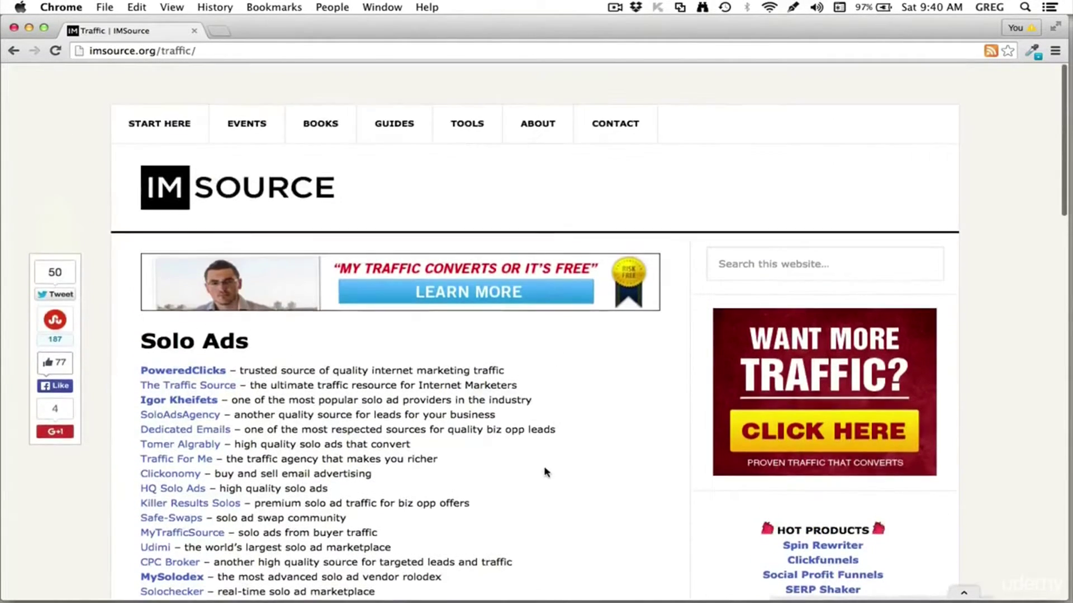
scroll(545, 472, "down", 2)
scroll(545, 472, "down", 1)
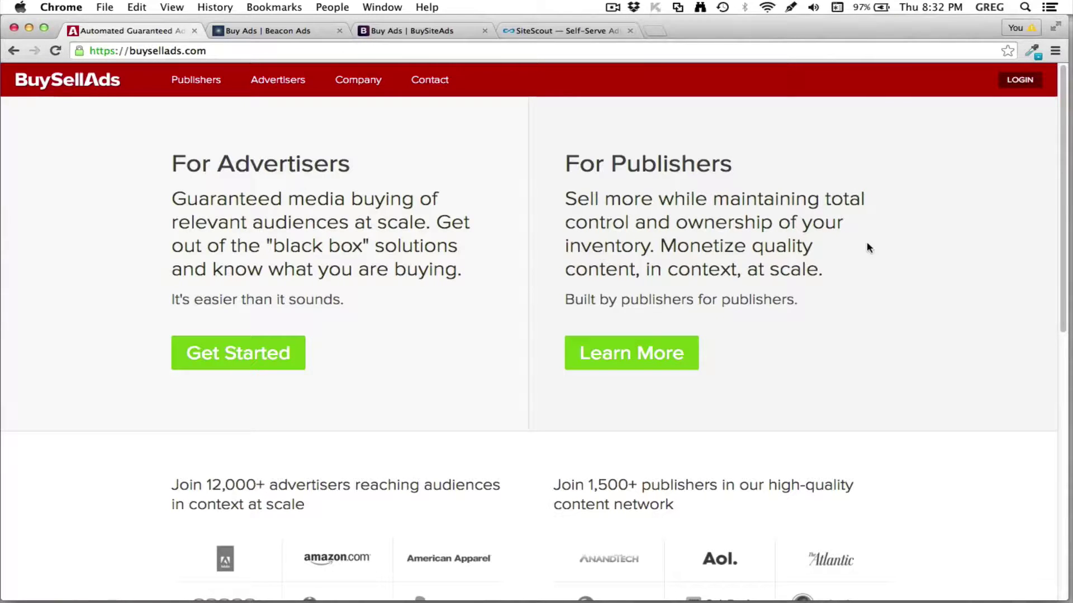
Open the advertisers' getting-started page from the BuySellAds home page.
scroll(897, 276, "down", 2)
scroll(905, 276, "up", 2)
left_click(288, 353)
scroll(390, 288, "down", 1)
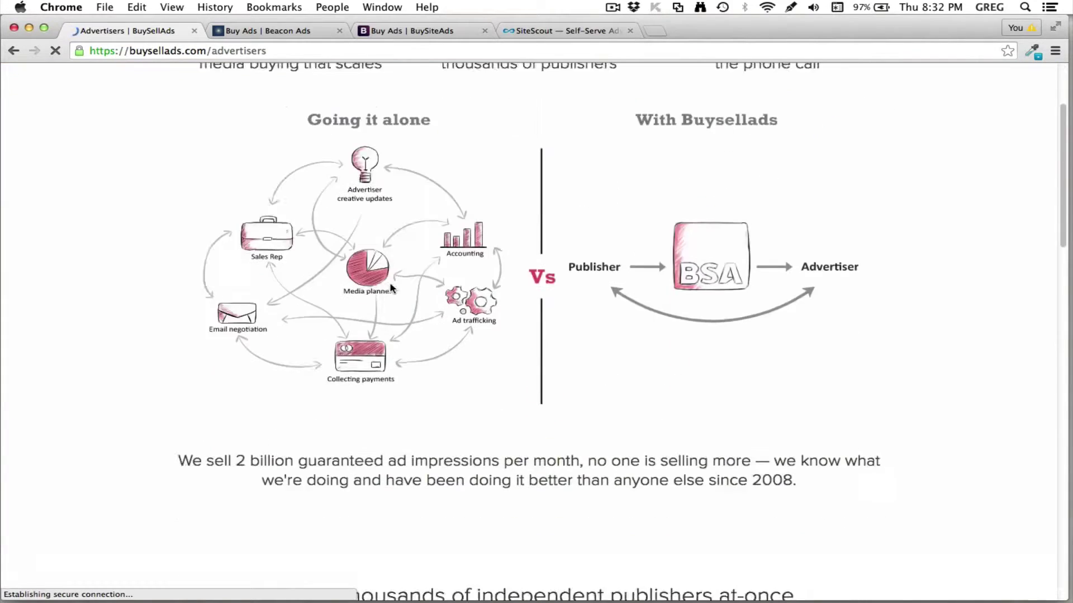
Read through the BuySellAds advertisers page and open the ad marketplace from it.
scroll(390, 288, "down", 15)
scroll(335, 235, "up", 7)
scroll(383, 230, "down", 1)
scroll(385, 230, "down", 10)
left_click(360, 542)
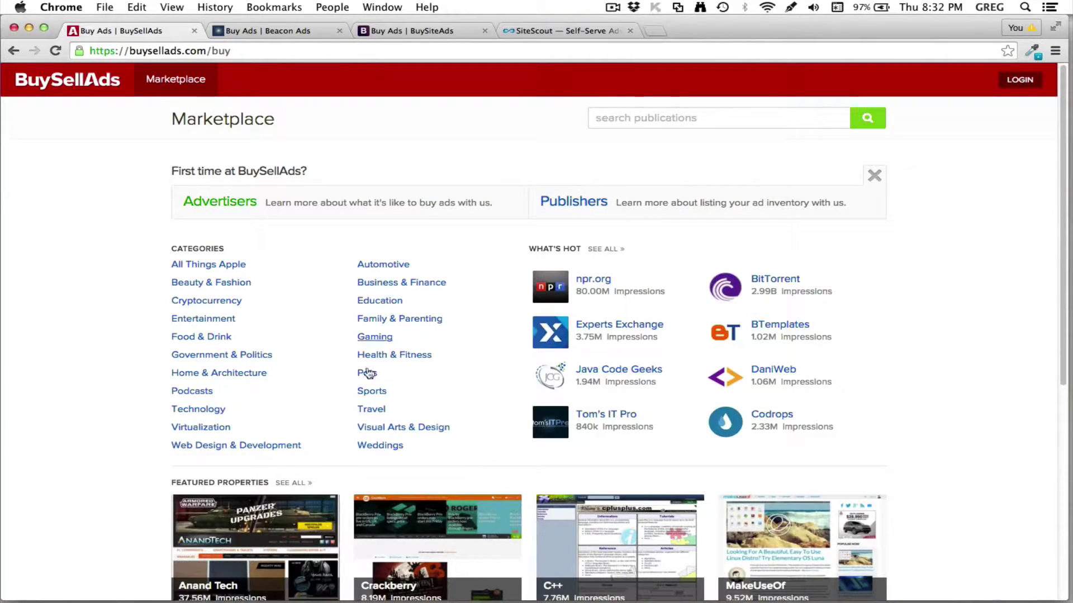
Examine the BuySellAds marketplace's categories, What's Hot publishers and featured properties.
scroll(419, 380, "down", 2)
scroll(523, 287, "up", 2)
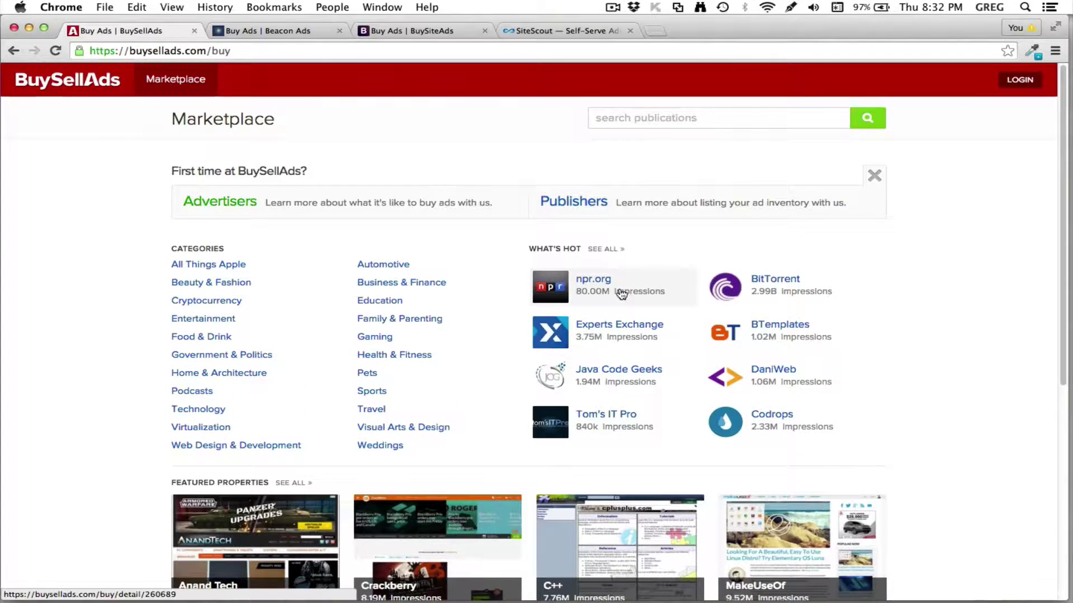
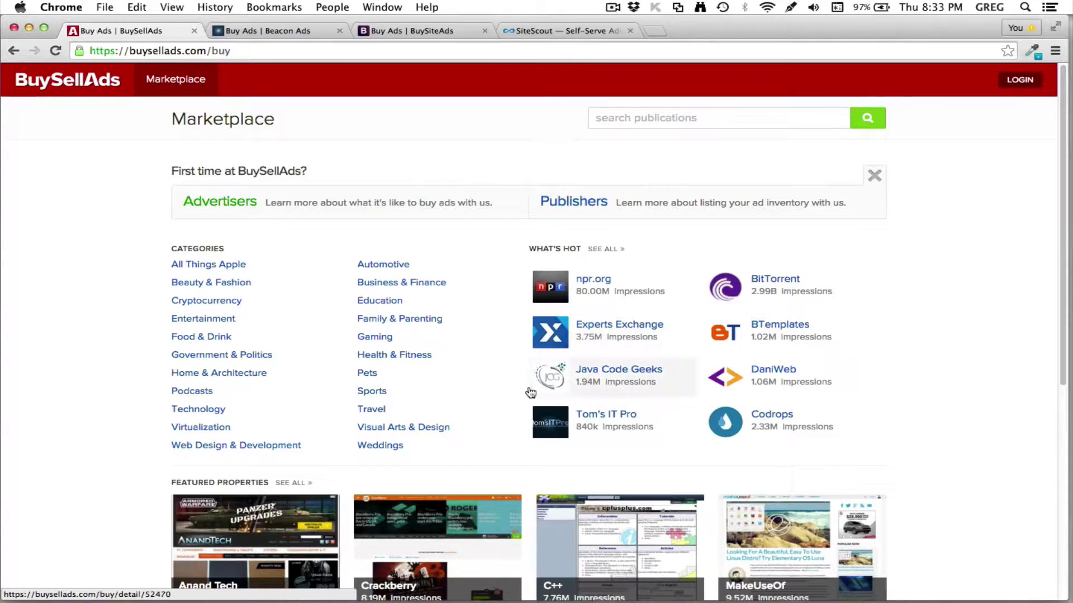
scroll(530, 393, "down", 5)
scroll(489, 387, "up", 5)
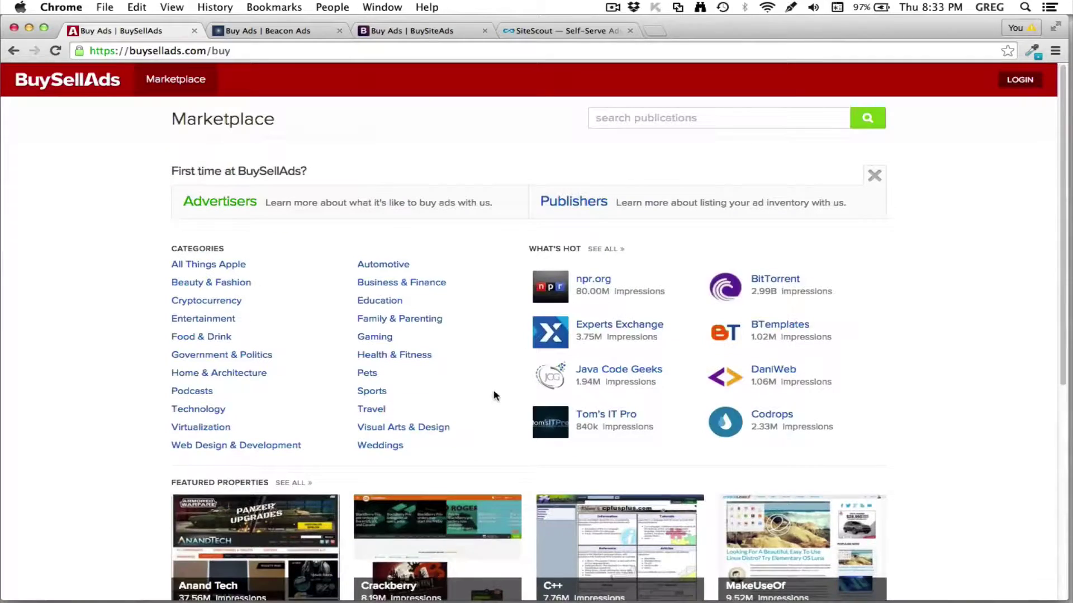
Switch to the already open Beacon Ads marketplace page.
left_click(272, 32)
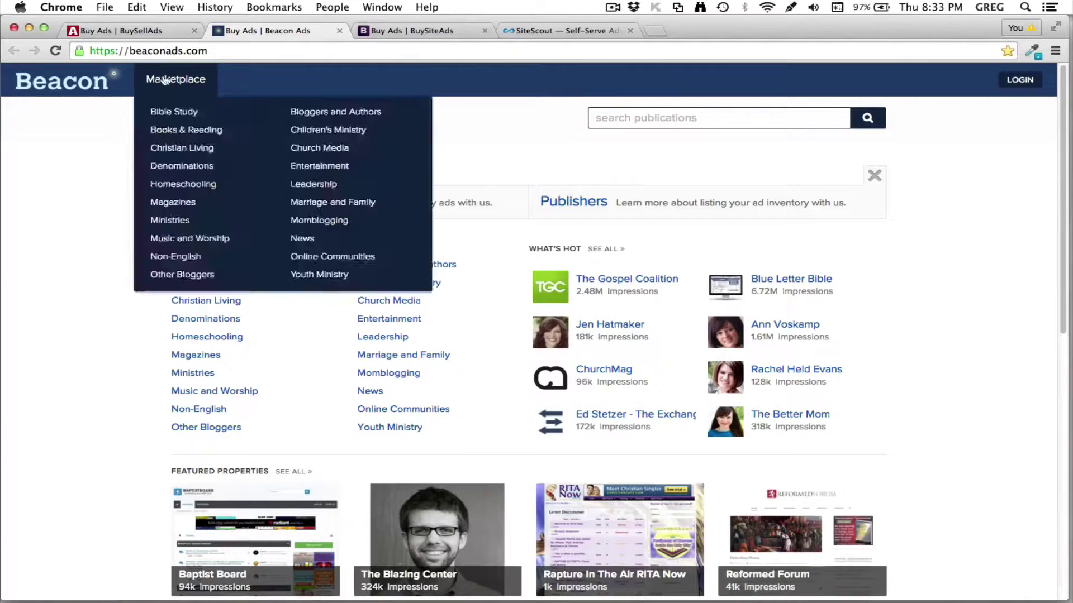
Compare the BuySellAds marketplace with Beacon Ads, and examine Beacon's categories, What's Hot publishers, and featured properties, display and discounts.
left_click(141, 35)
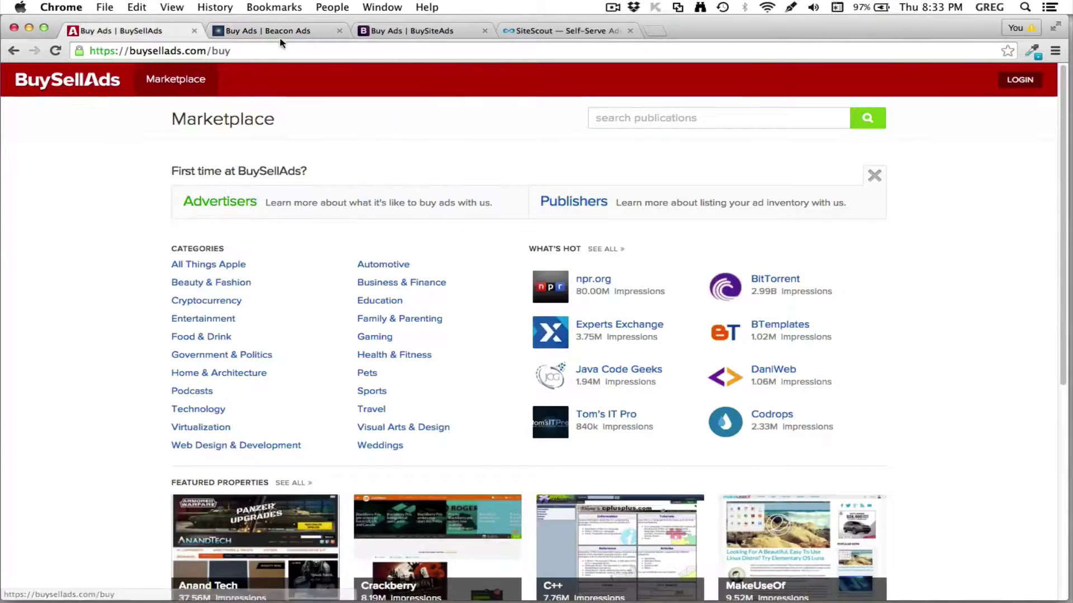
left_click(283, 32)
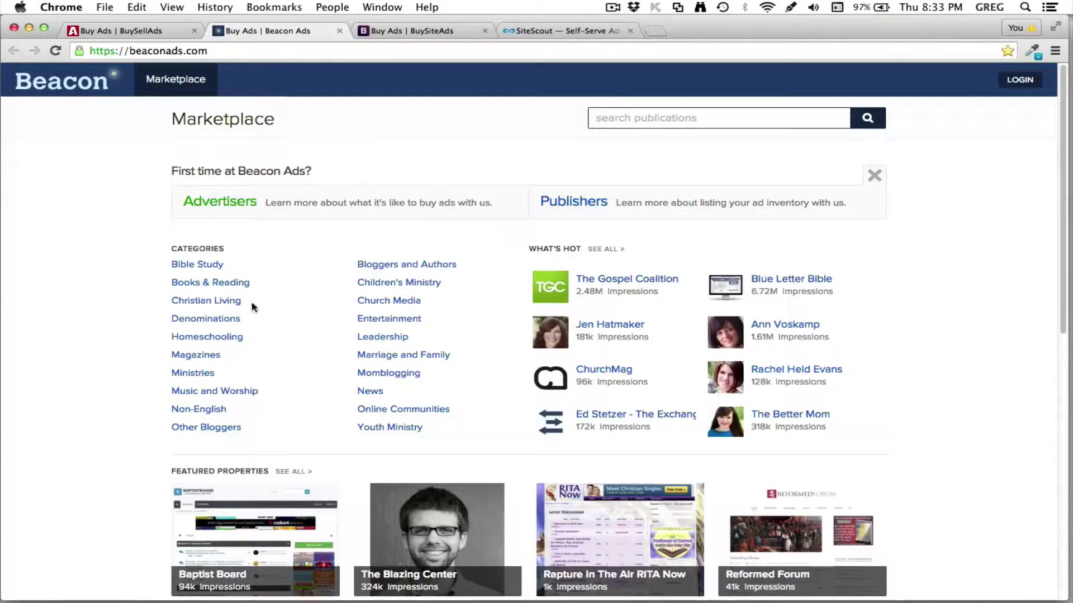
scroll(302, 303, "down", 3)
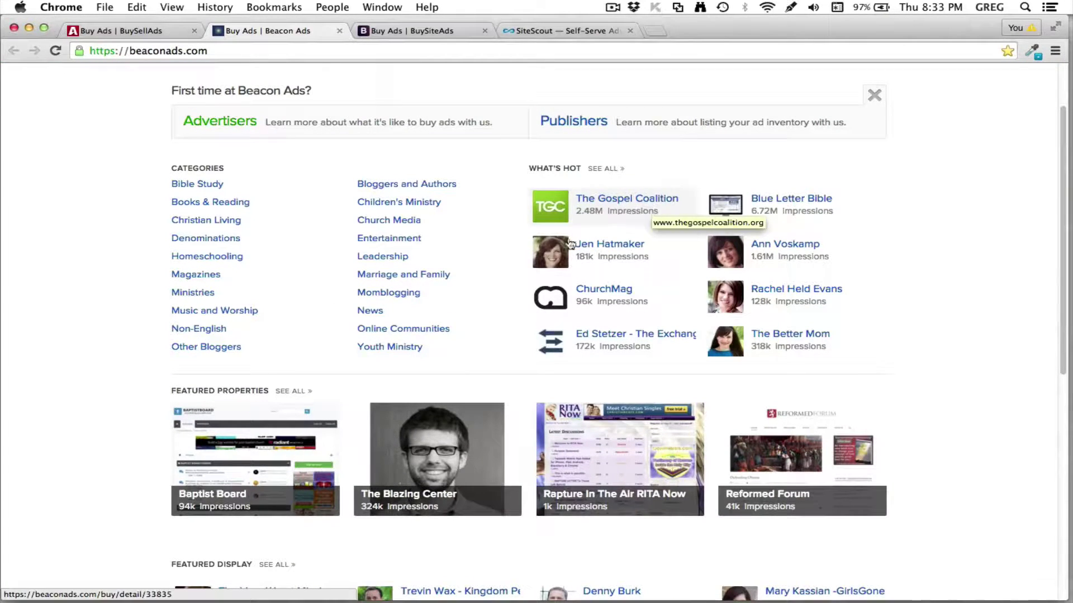
scroll(444, 322, "down", 5)
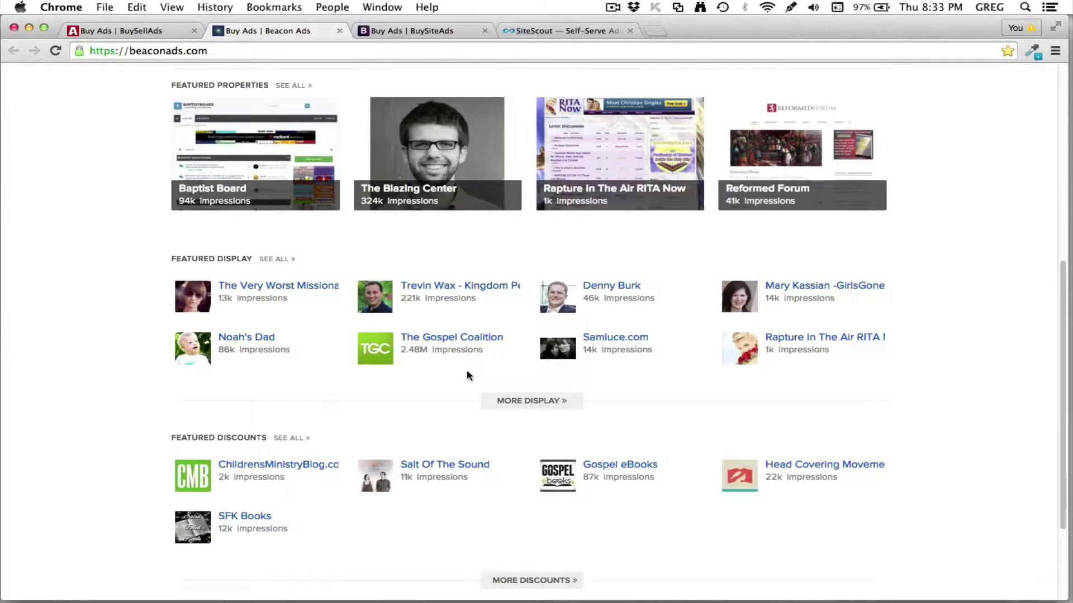
scroll(467, 370, "up", 6)
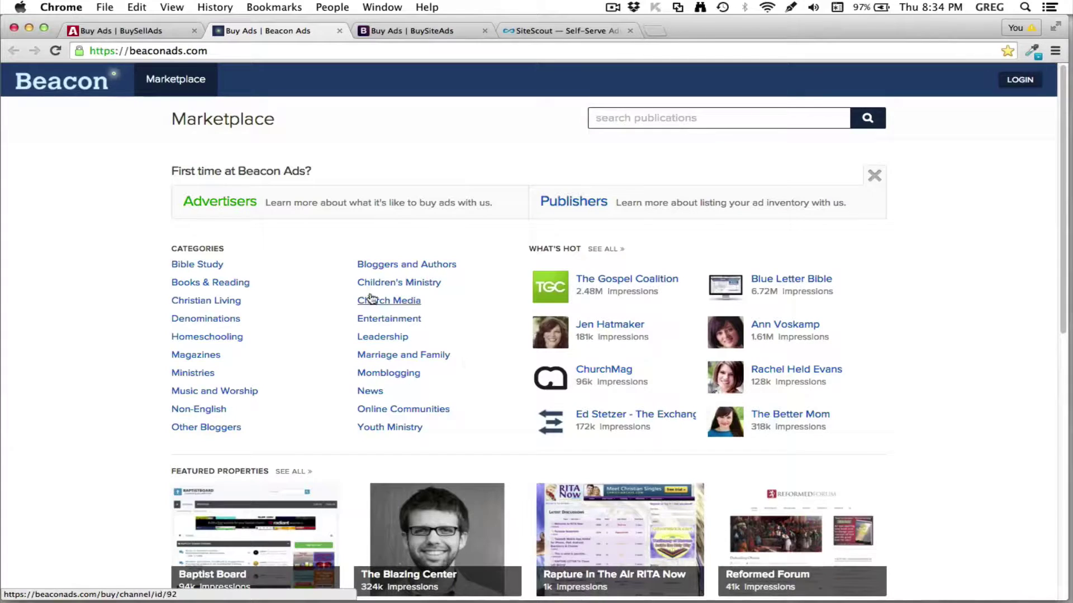
Switch to the open BuySiteAds page and look through its website listings with their traffic figures and ad prices.
left_click(398, 31)
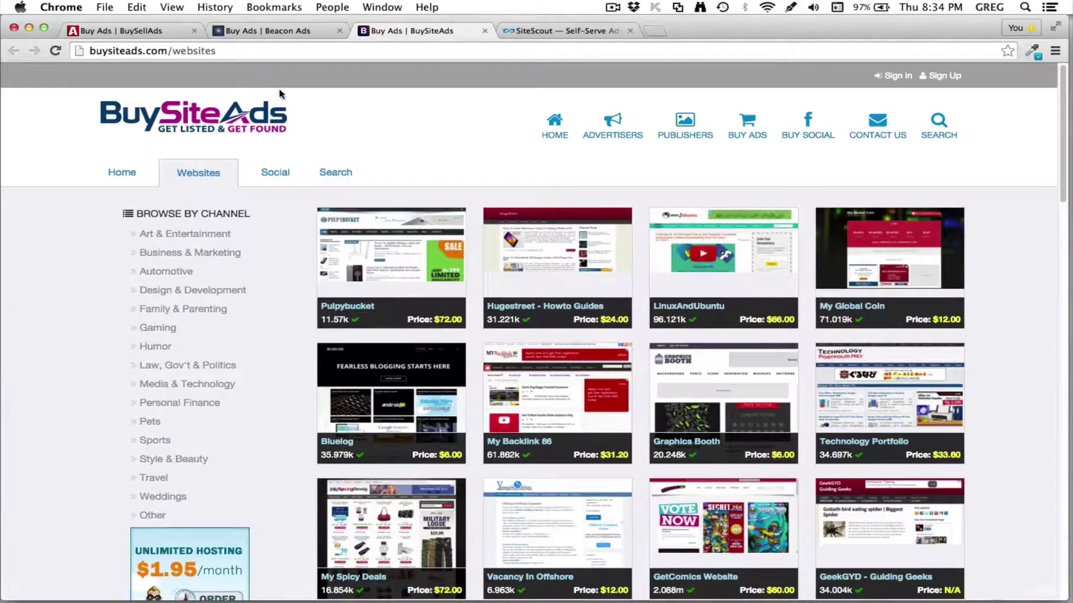
scroll(535, 299, "down", 9)
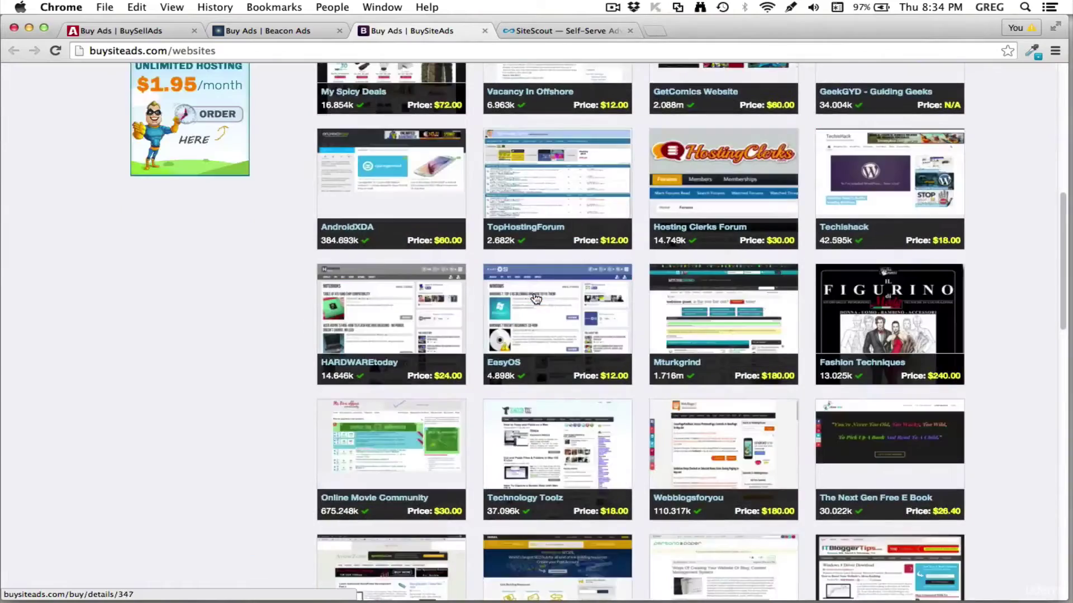
scroll(535, 299, "down", 2)
scroll(528, 294, "up", 10)
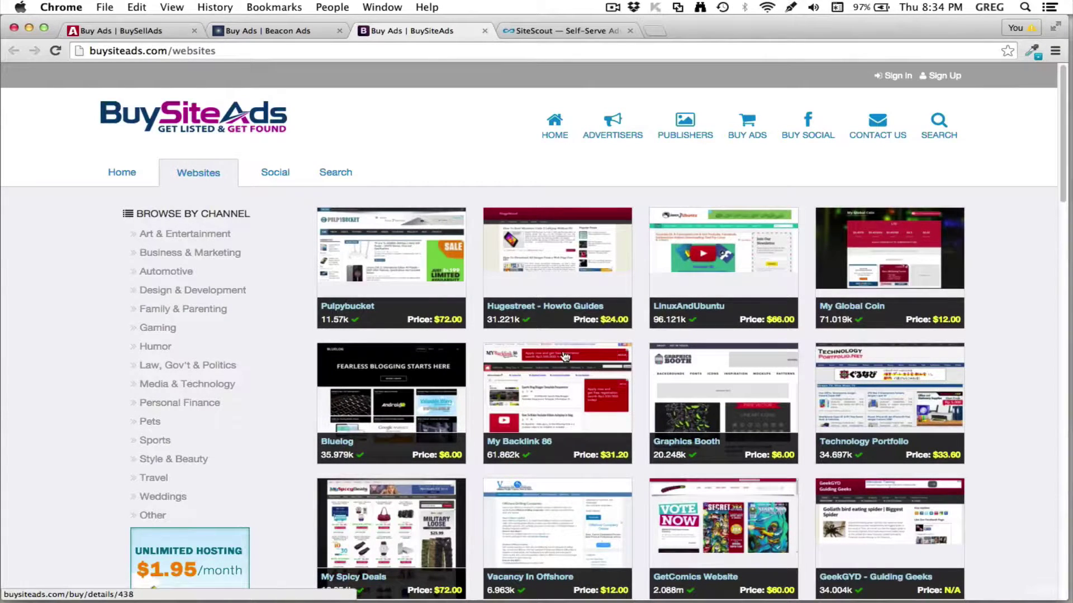
Revisit the BuySellAds and Beacon Ads marketplaces, and review BuySellAds' What's Hot publishers and featured properties again.
left_click(128, 34)
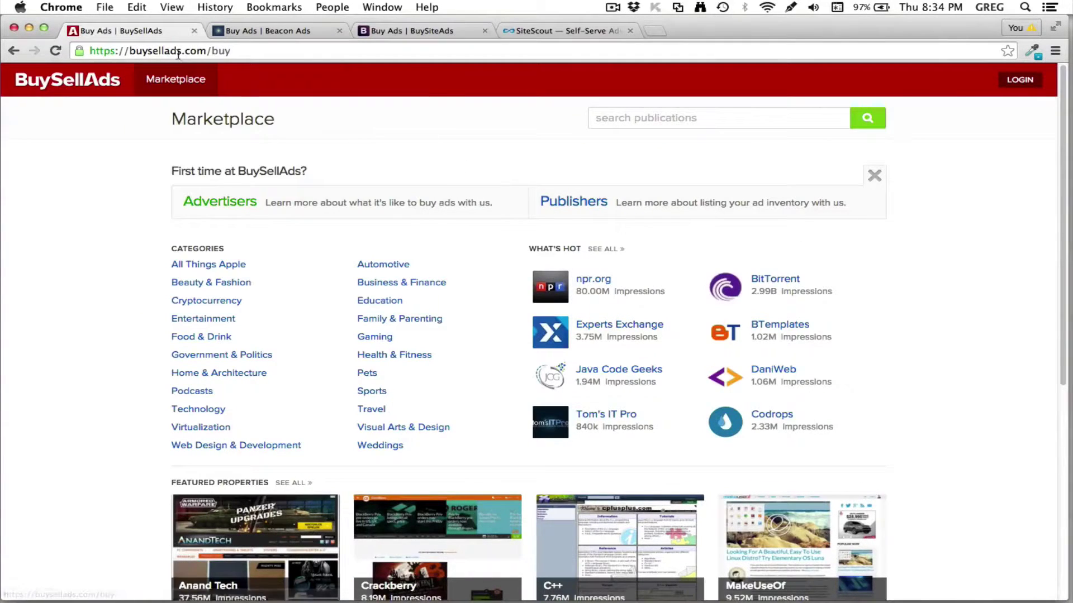
left_click(263, 31)
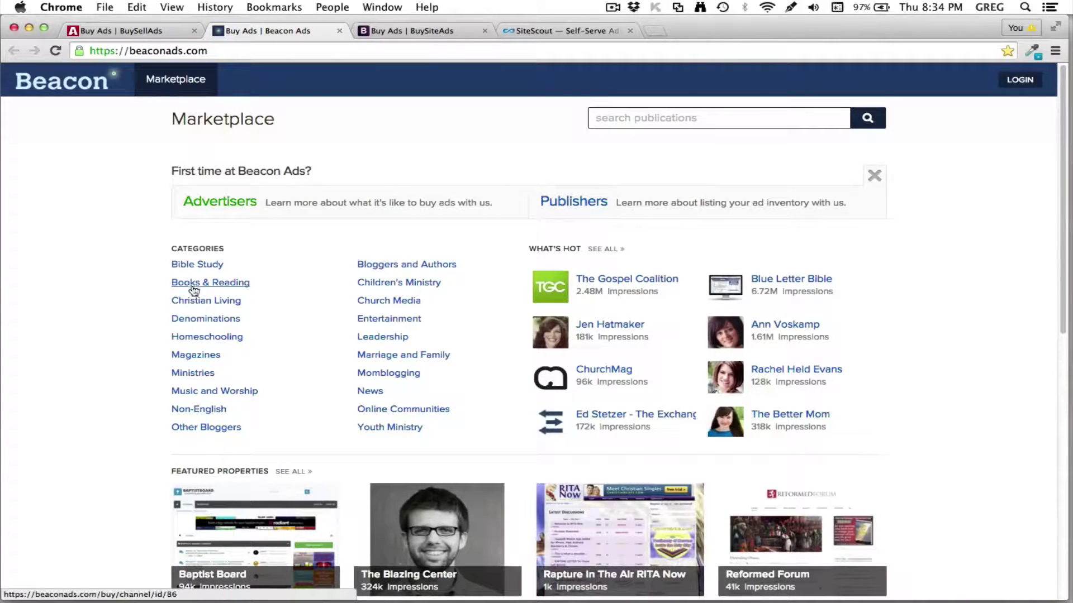
left_click(130, 30)
scroll(910, 312, "down", 4)
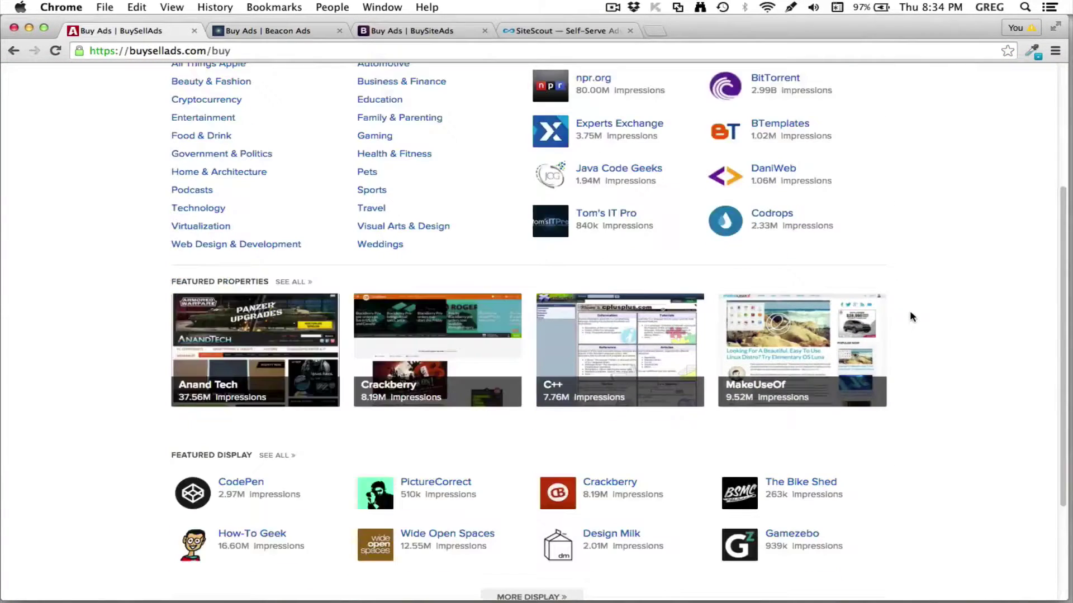
scroll(678, 295, "up", 4)
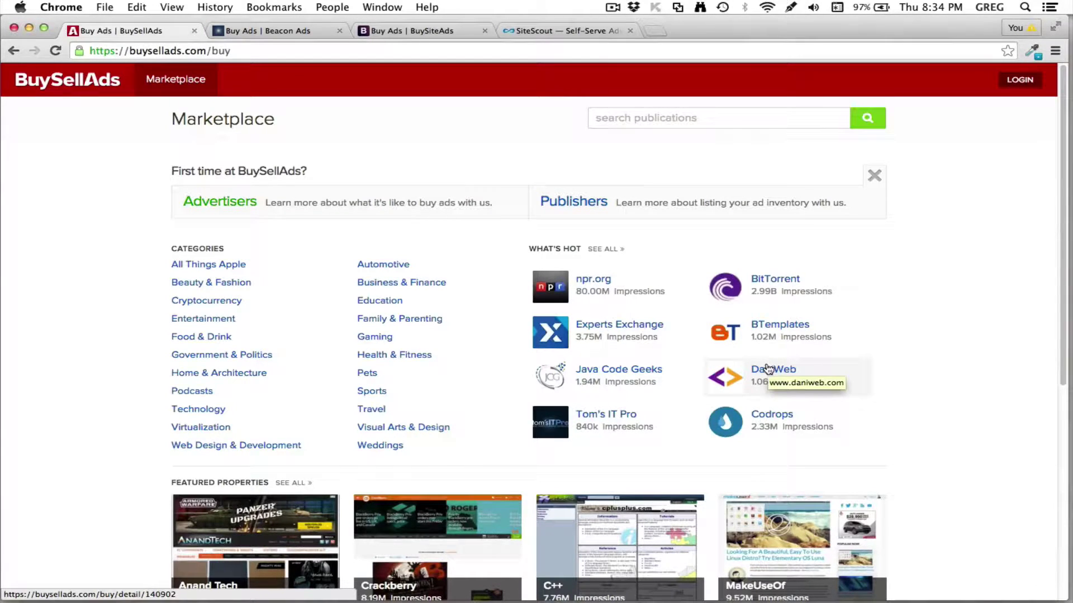
scroll(606, 377, "down", 6)
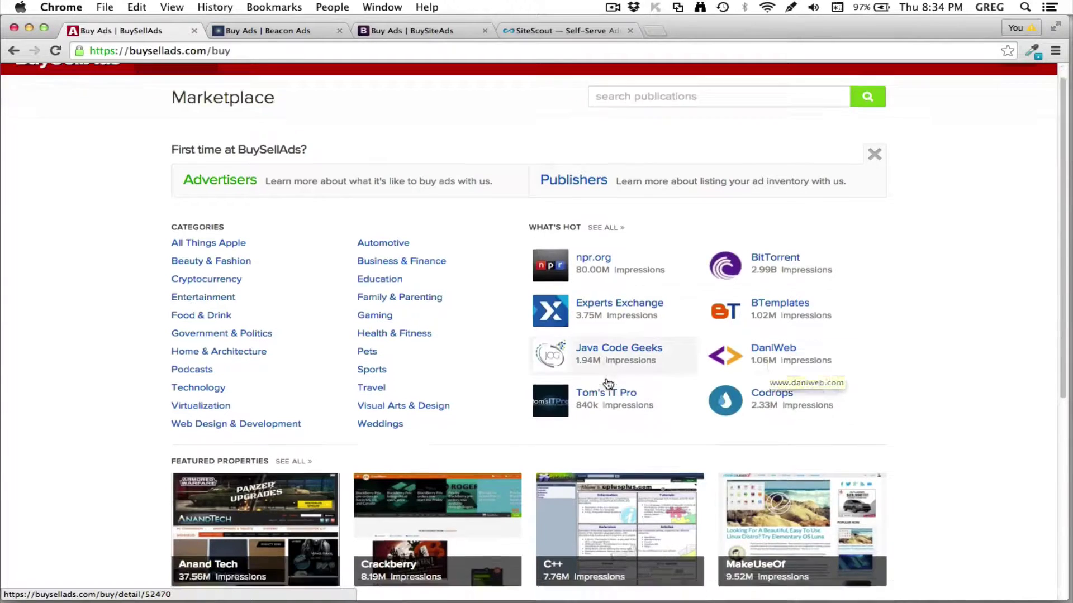
scroll(607, 378, "up", 6)
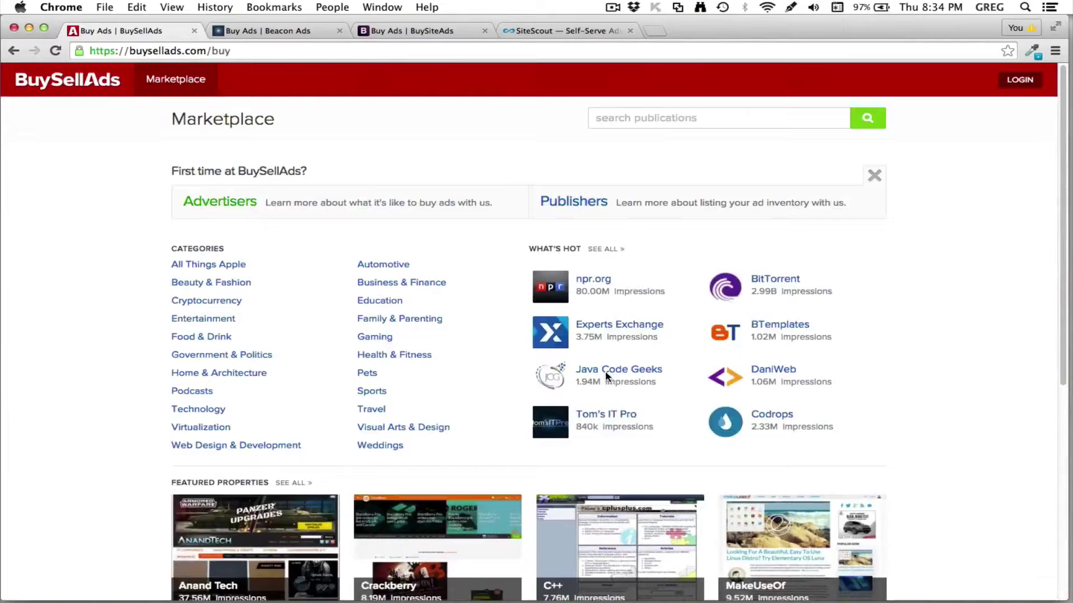
Examine SiteScout's home page, including its campaign types, platform statistics and footer, and return to the BuySellAds page.
left_click(552, 33)
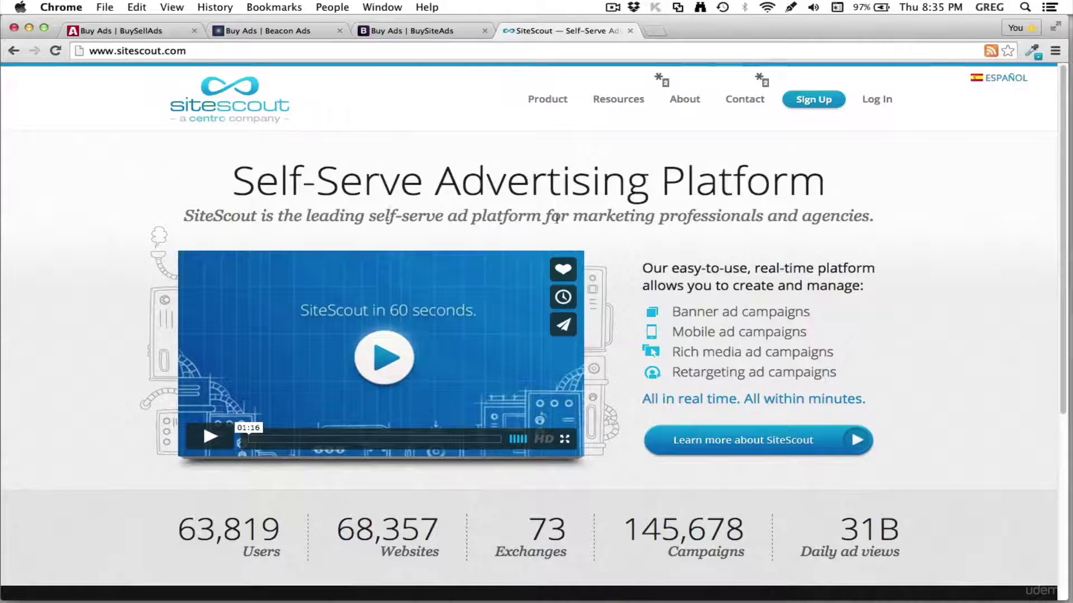
scroll(606, 255, "down", 3)
scroll(605, 250, "up", 3)
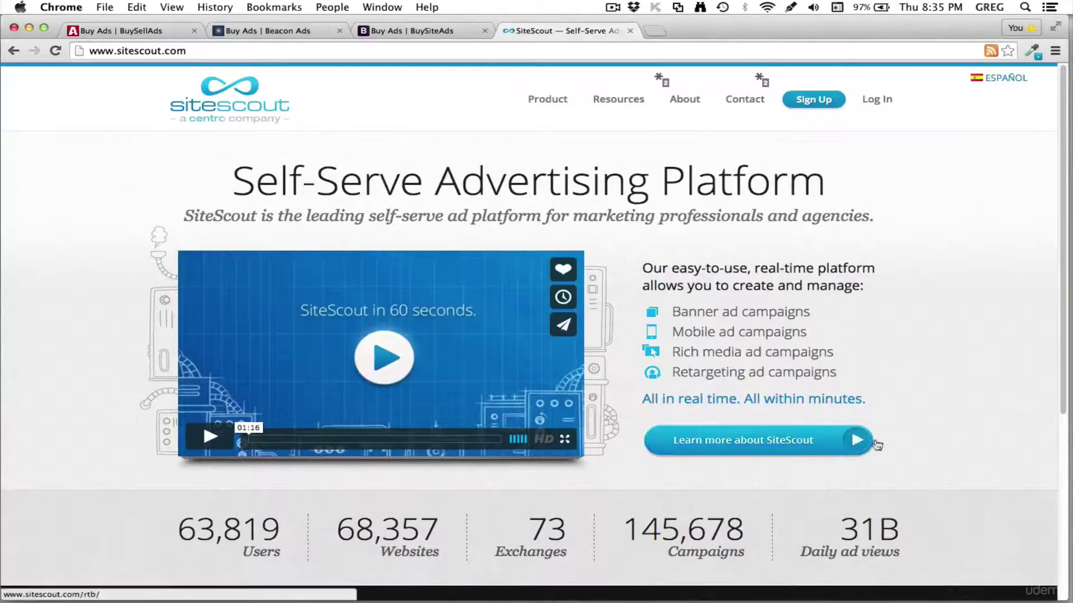
scroll(922, 439, "down", 3)
scroll(922, 438, "down", 3)
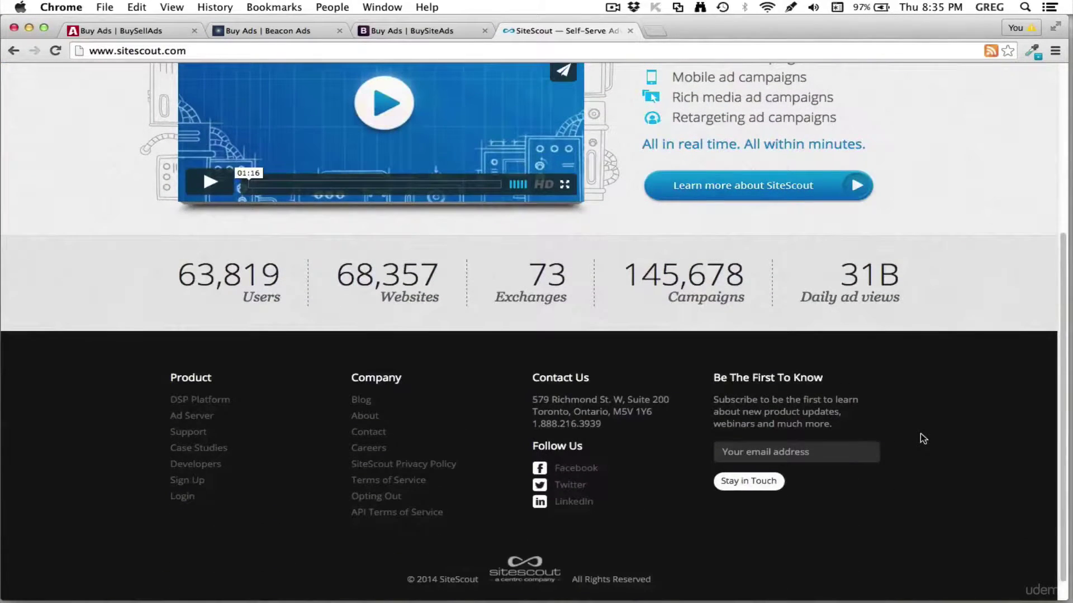
scroll(922, 438, "up", 6)
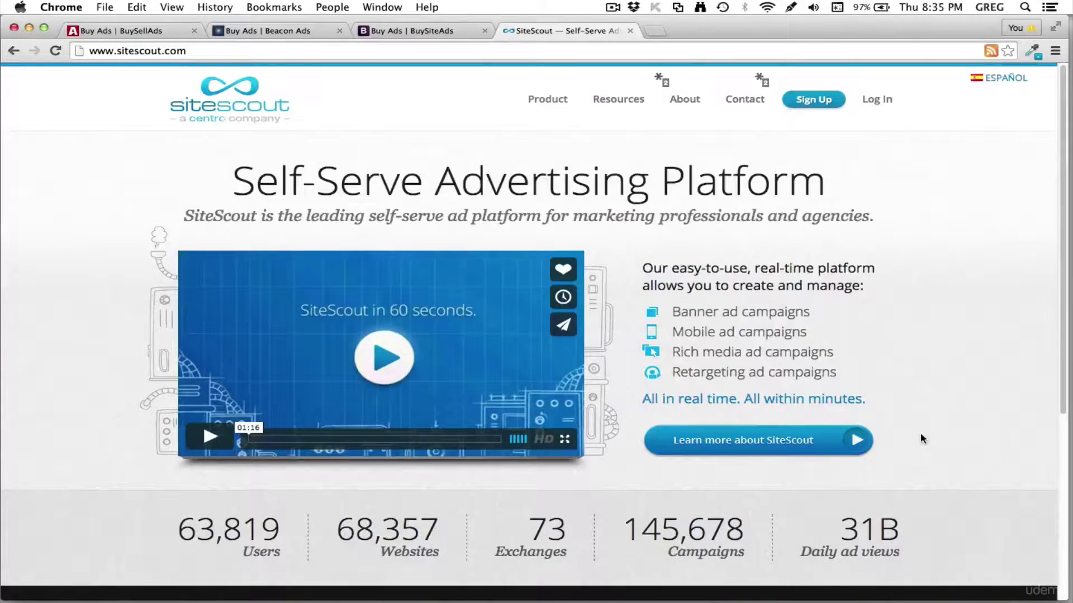
scroll(920, 439, "down", 1)
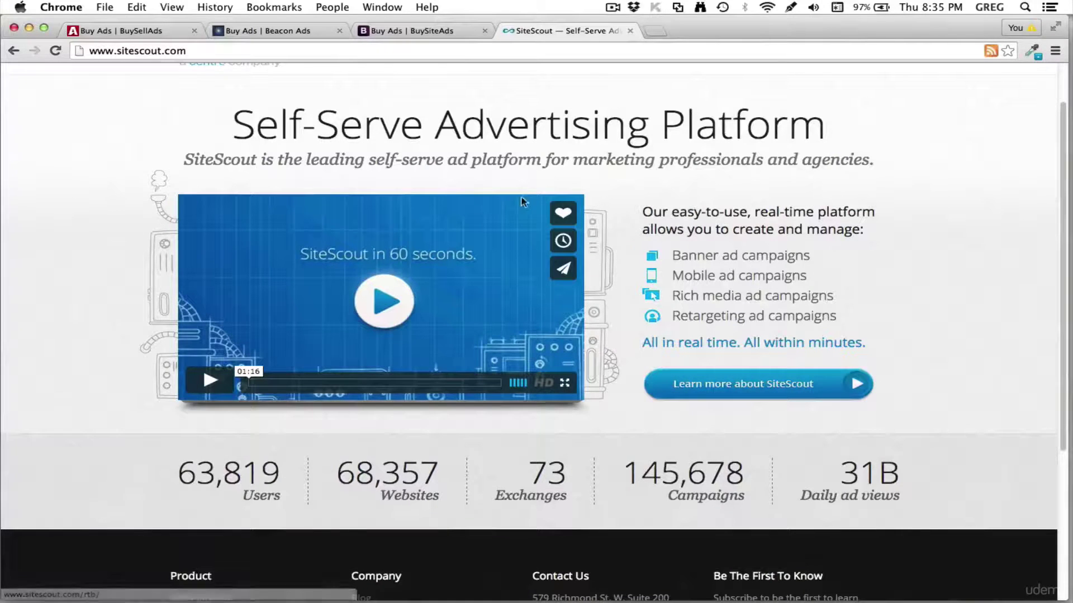
scroll(358, 225, "up", 1)
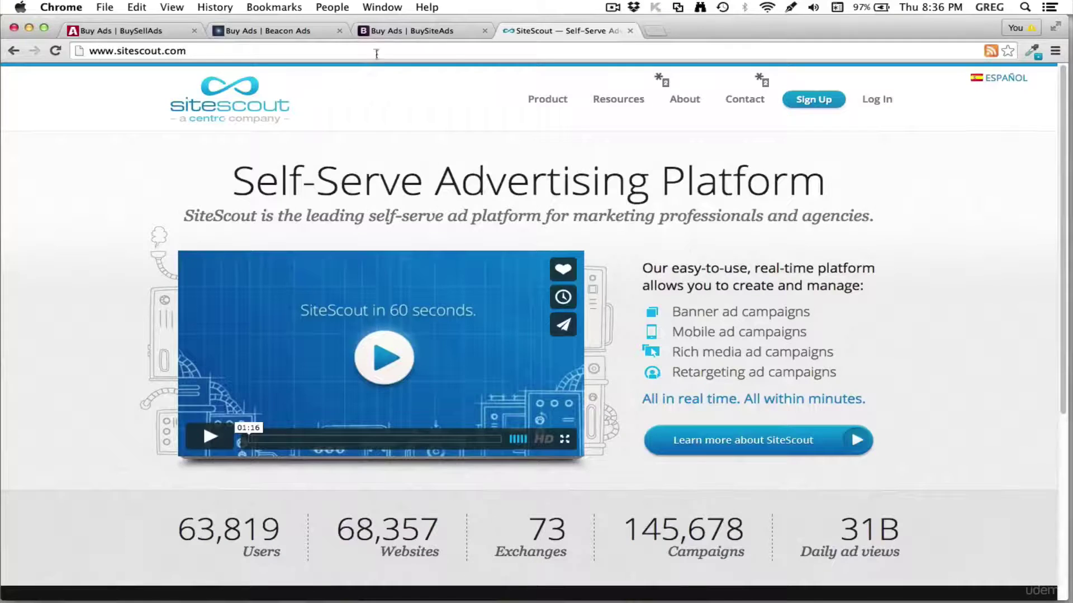
left_click(122, 31)
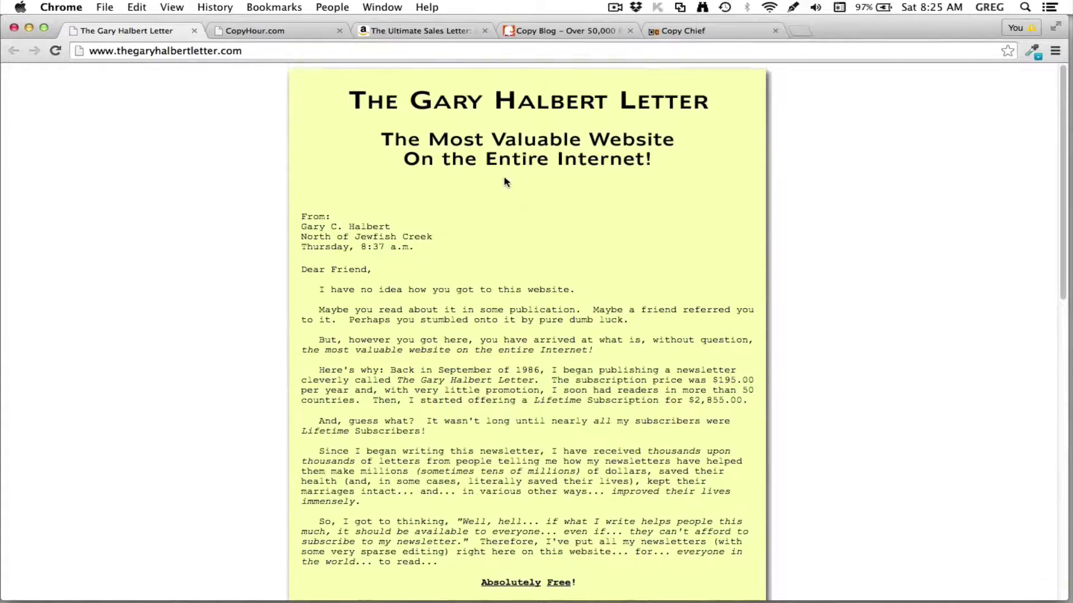
Skim The Gary Halbert Letter home page from its headline to the newsletter archive and announcement list links.
scroll(506, 182, "down", 1)
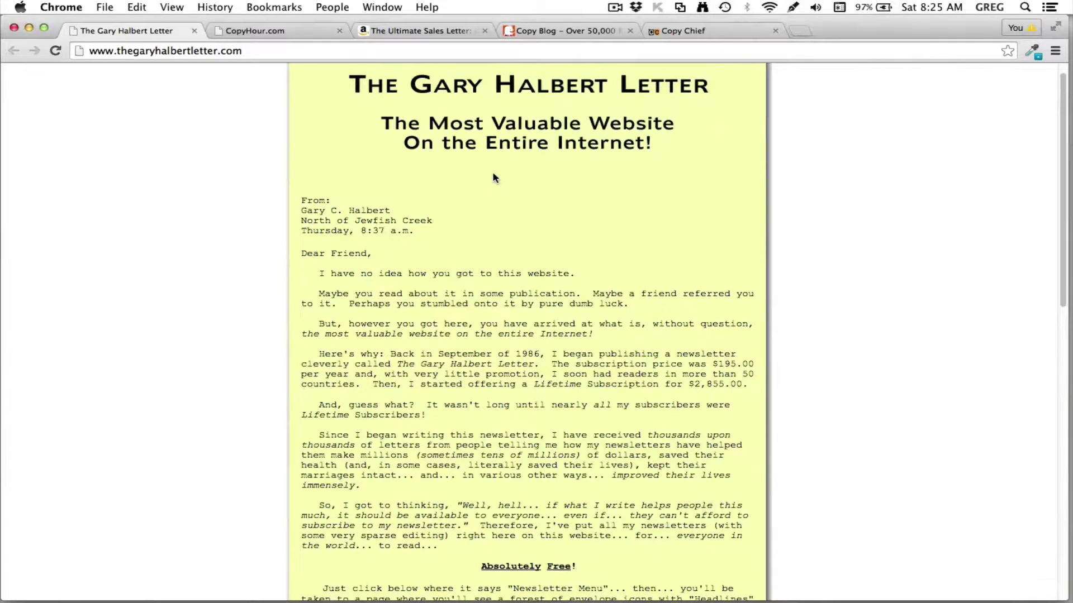
scroll(491, 175, "up", 1)
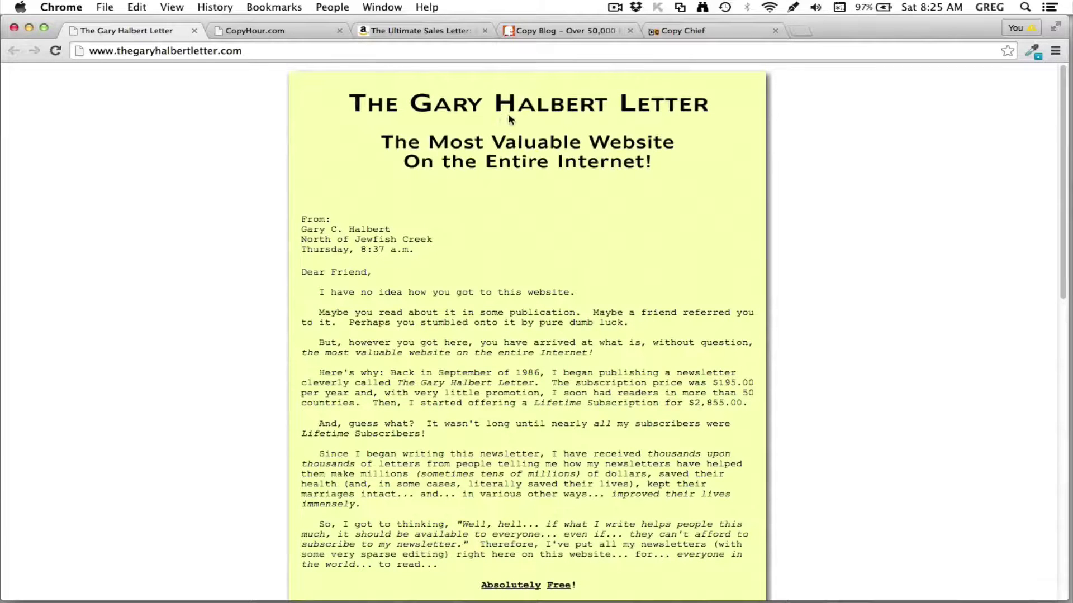
scroll(619, 138, "down", 3)
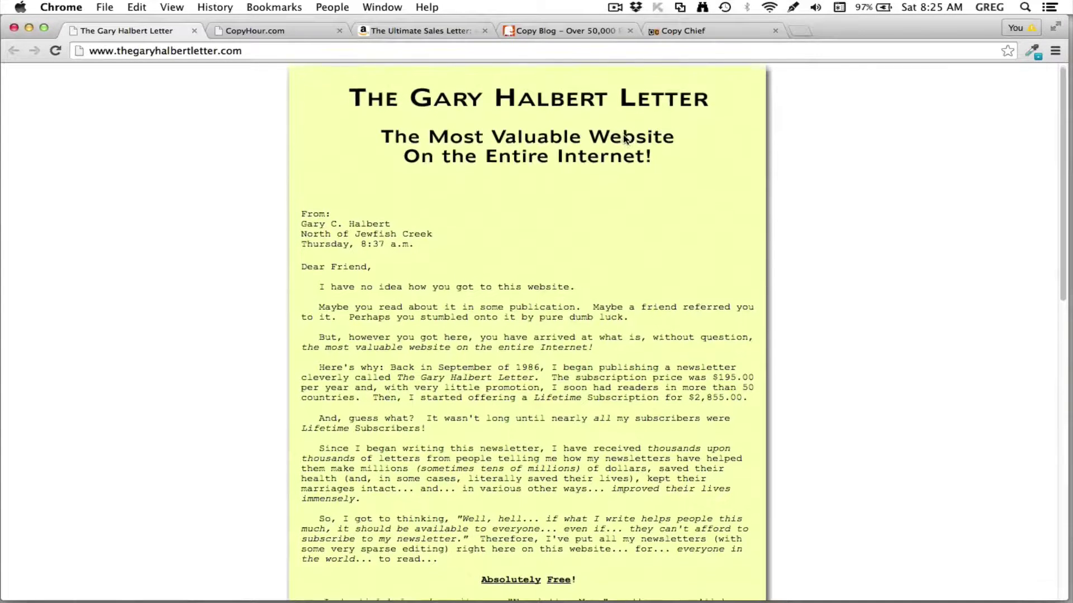
scroll(620, 139, "down", 3)
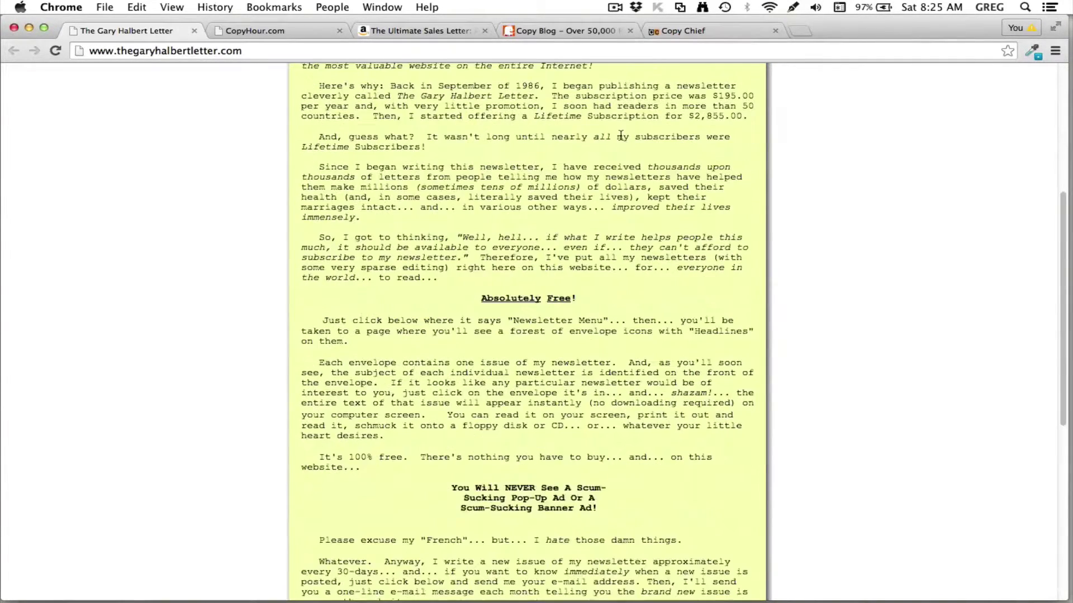
scroll(584, 260, "down", 8)
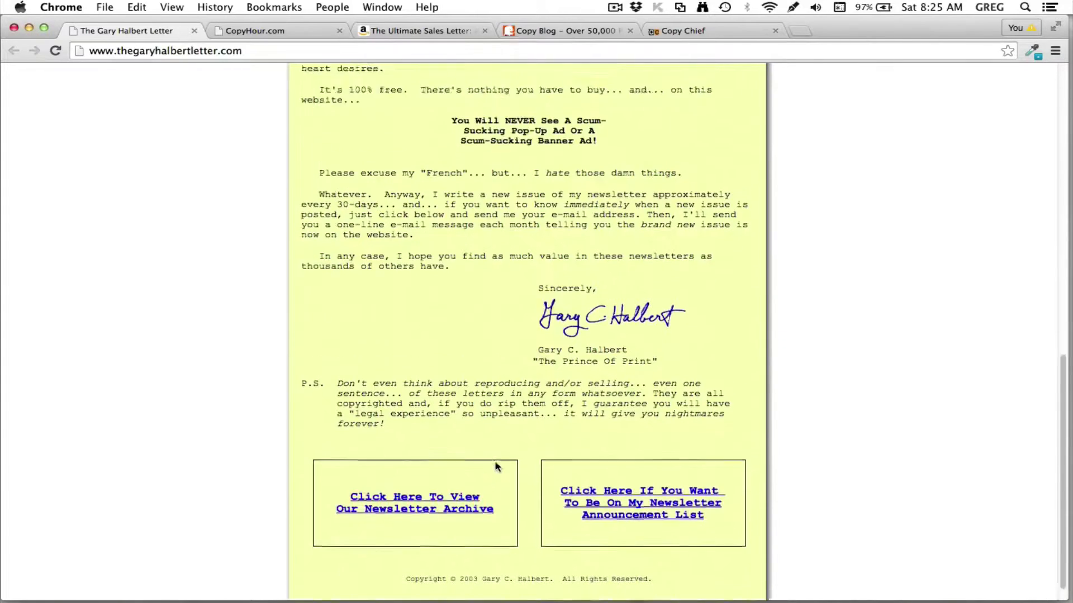
scroll(233, 242, "up", 20)
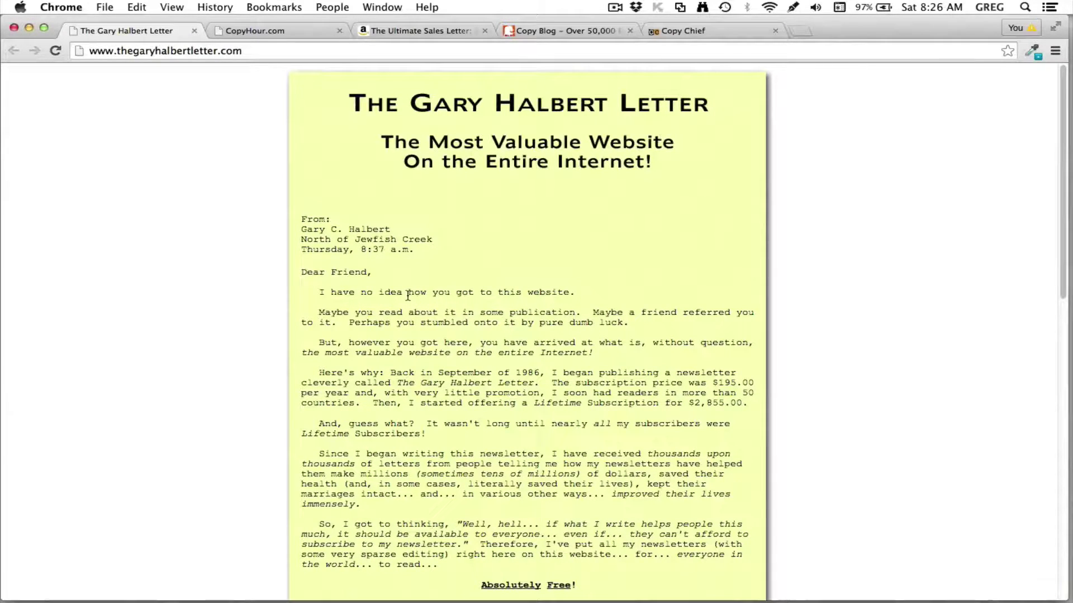
Read the Gary Halbert letter's explanation of its free newsletters, ending at the newsletter archive link.
scroll(408, 296, "down", 5)
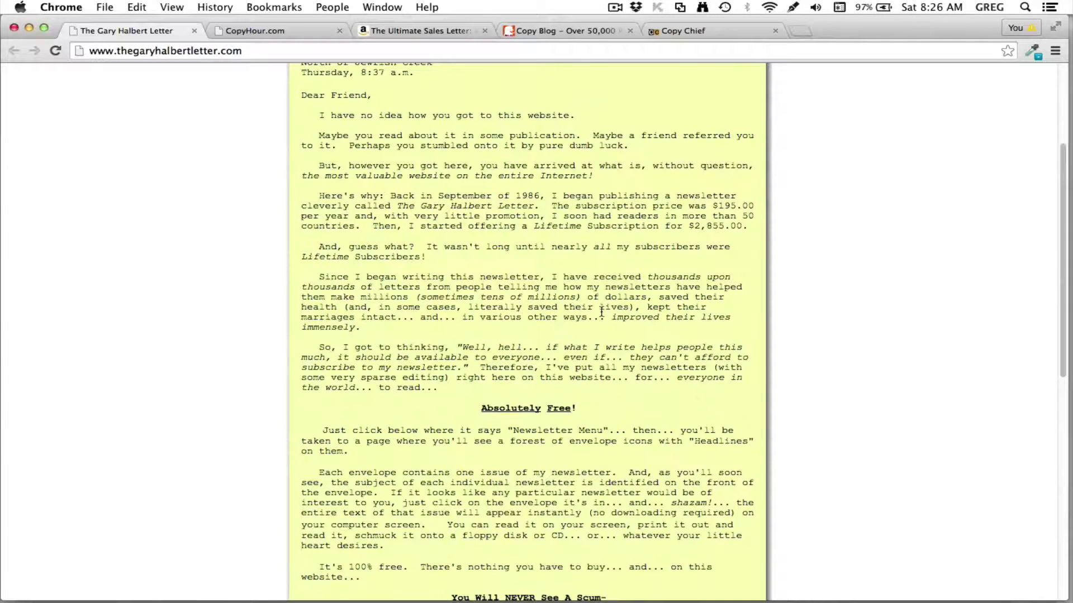
scroll(601, 312, "down", 3)
scroll(601, 312, "down", 3)
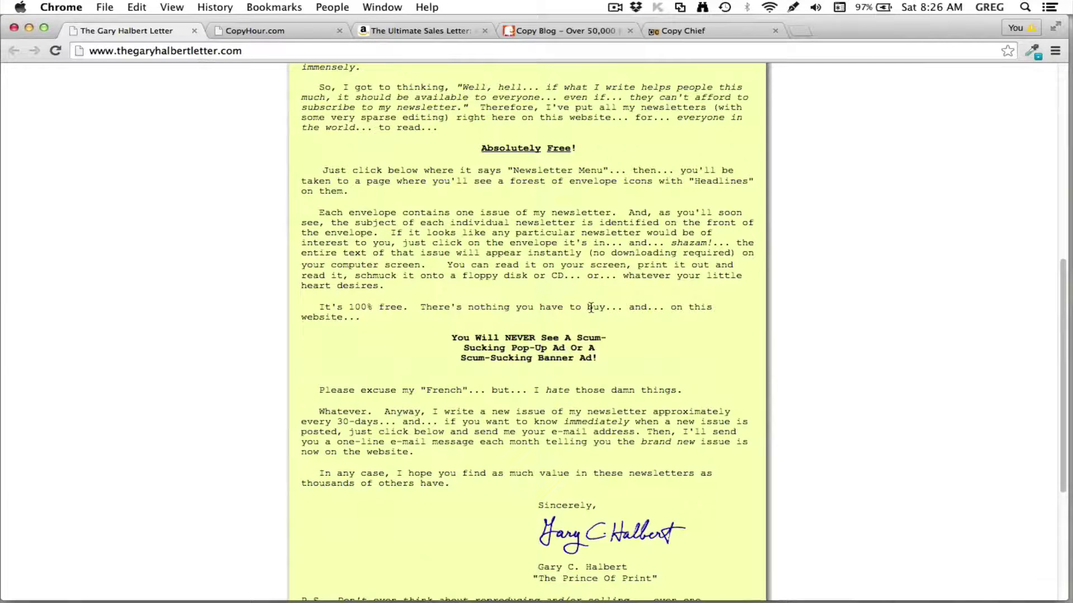
scroll(590, 308, "down", 3)
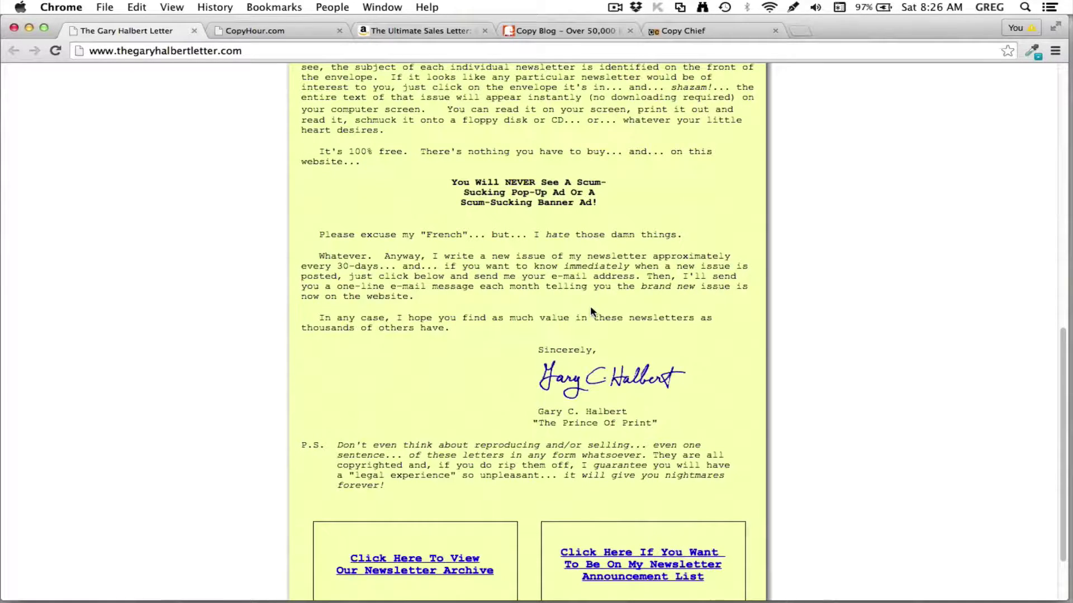
scroll(590, 306, "up", 10)
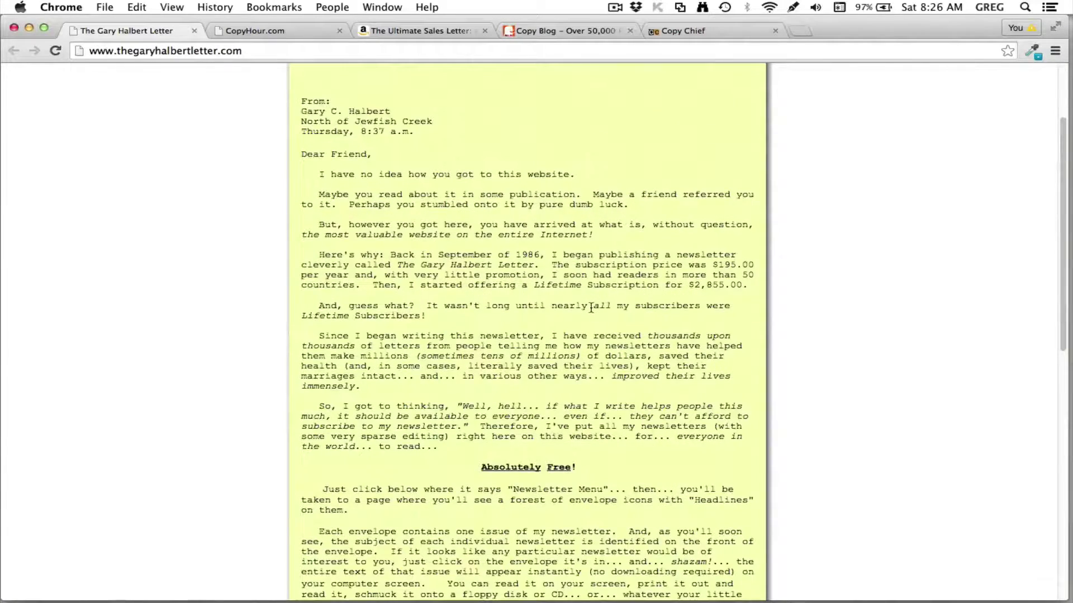
scroll(591, 309, "up", 2)
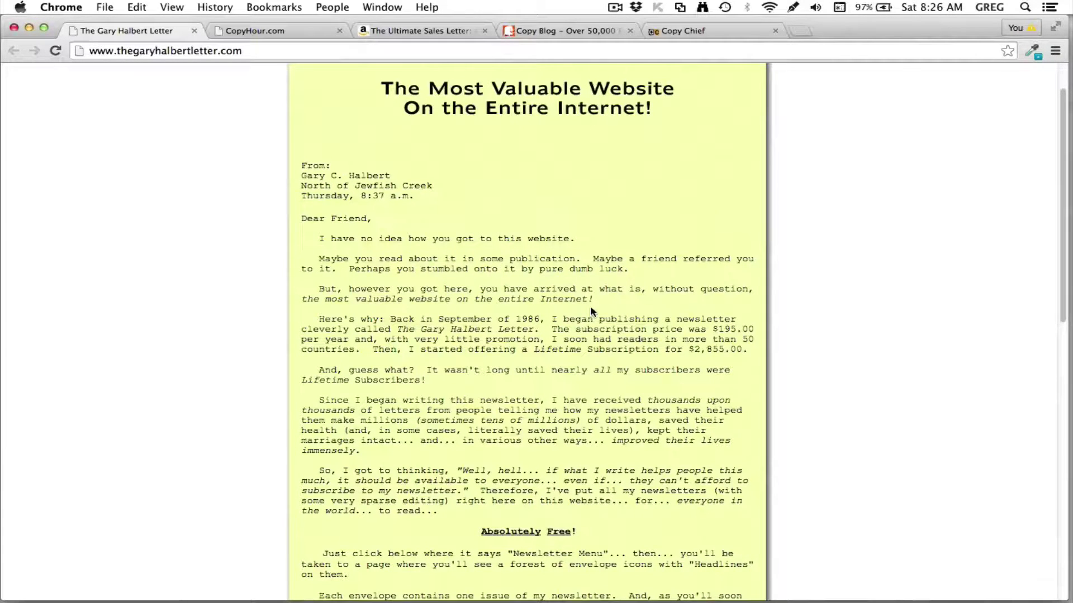
scroll(564, 310, "down", 5)
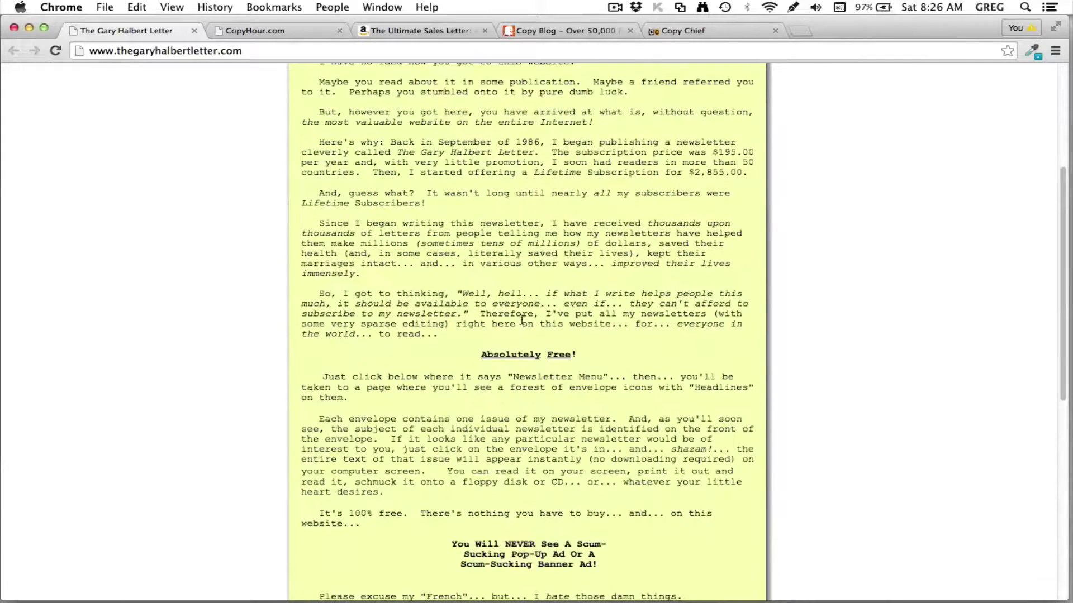
scroll(560, 337, "down", 5)
scroll(560, 338, "up", 15)
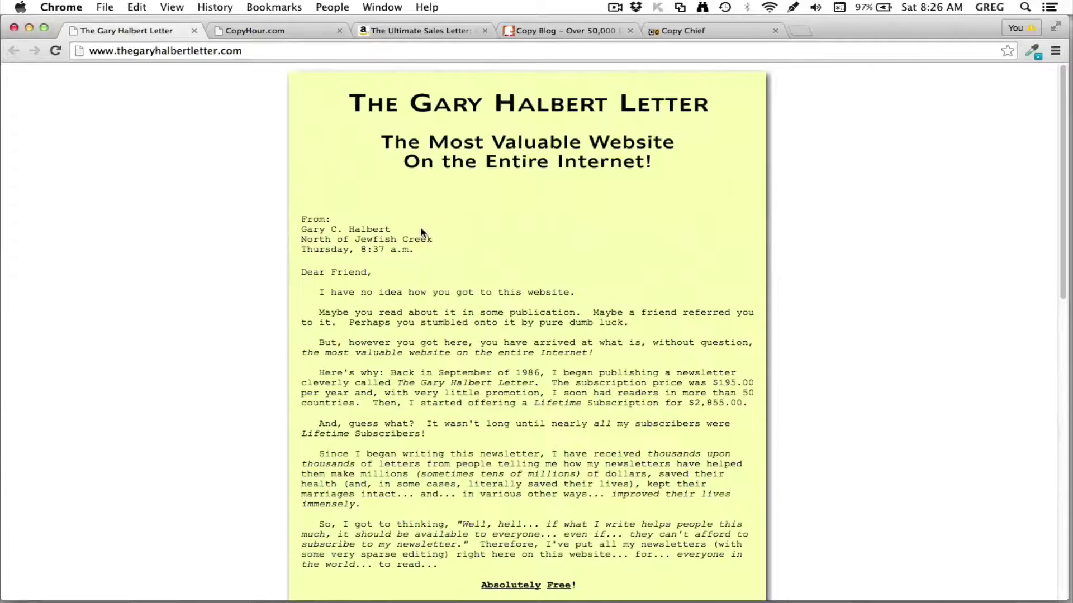
scroll(417, 212, "down", 8)
scroll(417, 214, "down", 3)
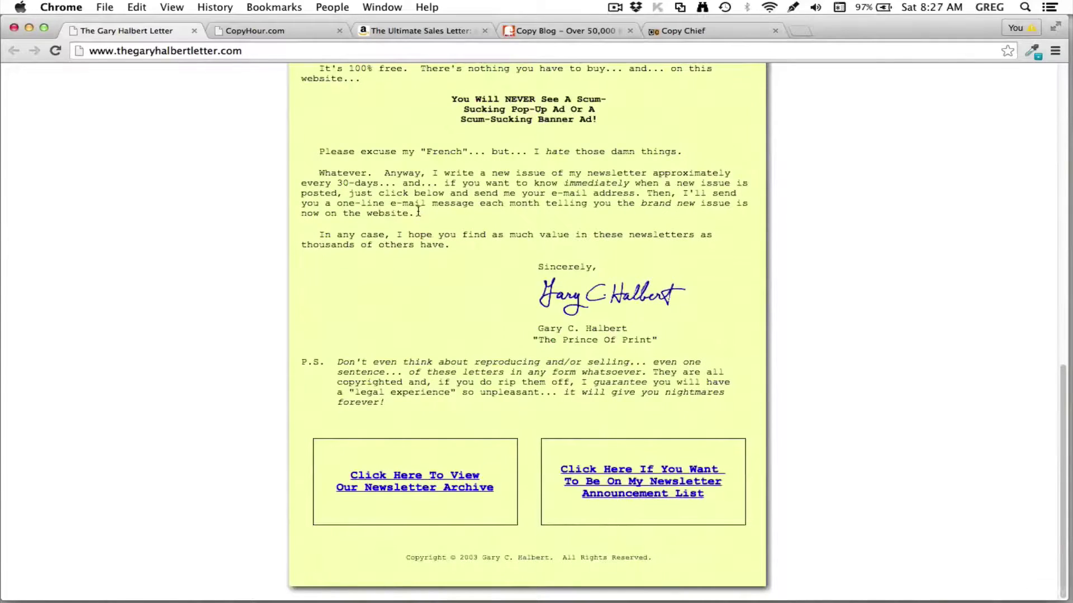
Return to the start of The Gary Halbert Letter, reload it, and look over the introduction of the CopyHour page.
scroll(418, 211, "up", 12)
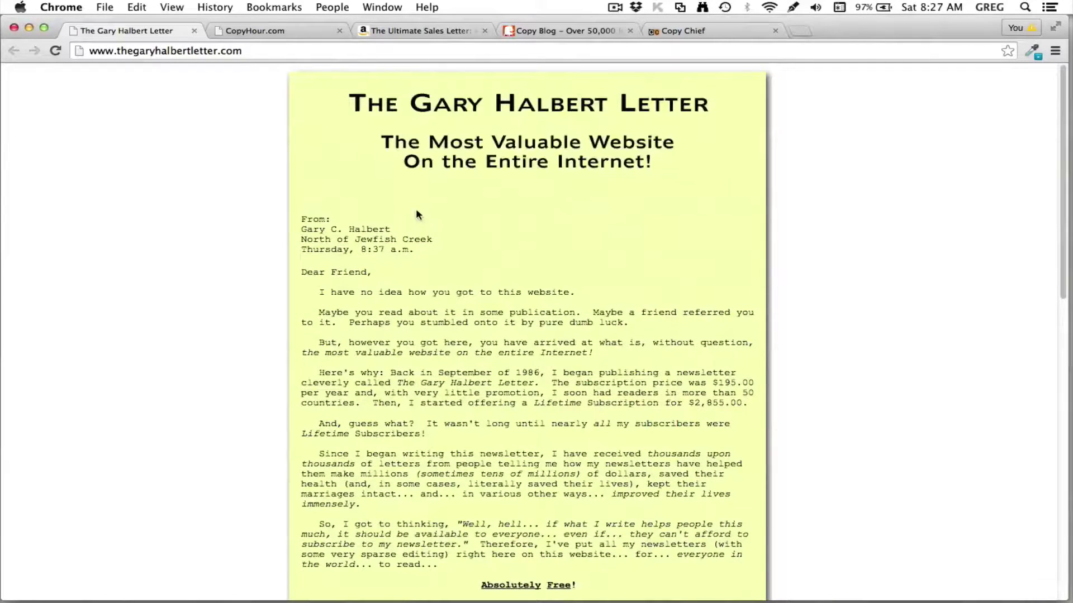
key("super+r")
key("ctrl+Tab")
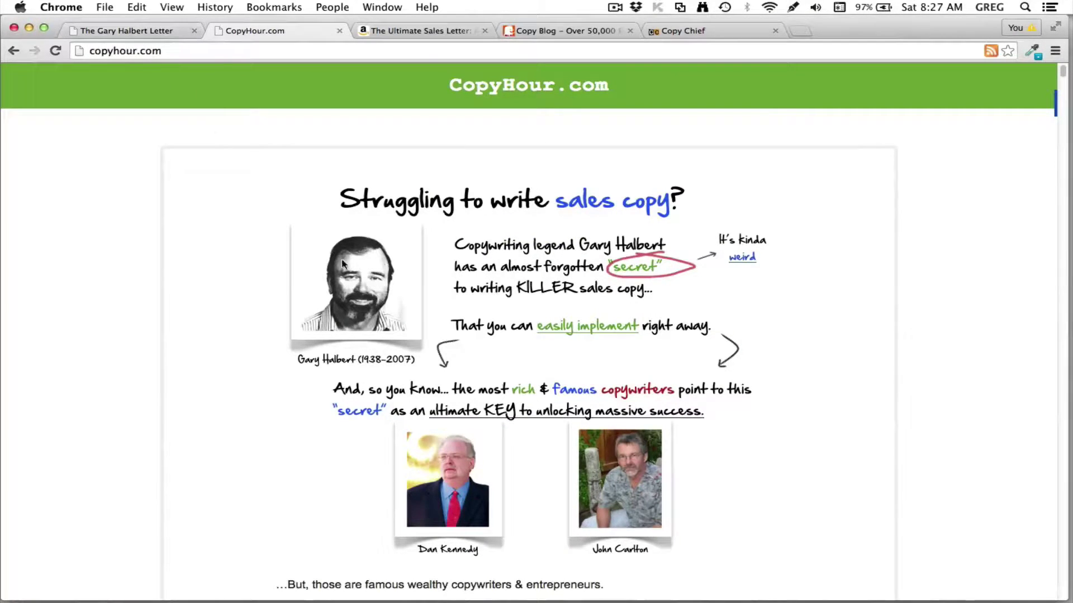
scroll(527, 383, "down", 1)
scroll(528, 383, "down", 4)
scroll(527, 383, "up", 4)
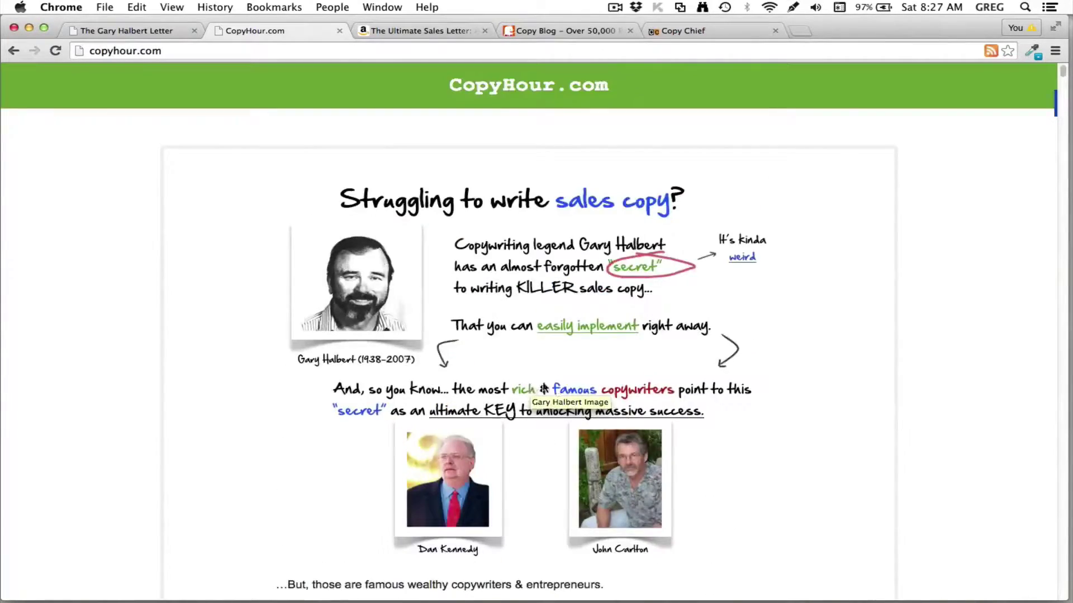
Skim CopyHour's sales page down to the Apprentice, Journeyman and Master plans and compare their fees and contents.
scroll(553, 383, "down", 15)
scroll(553, 383, "down", 20)
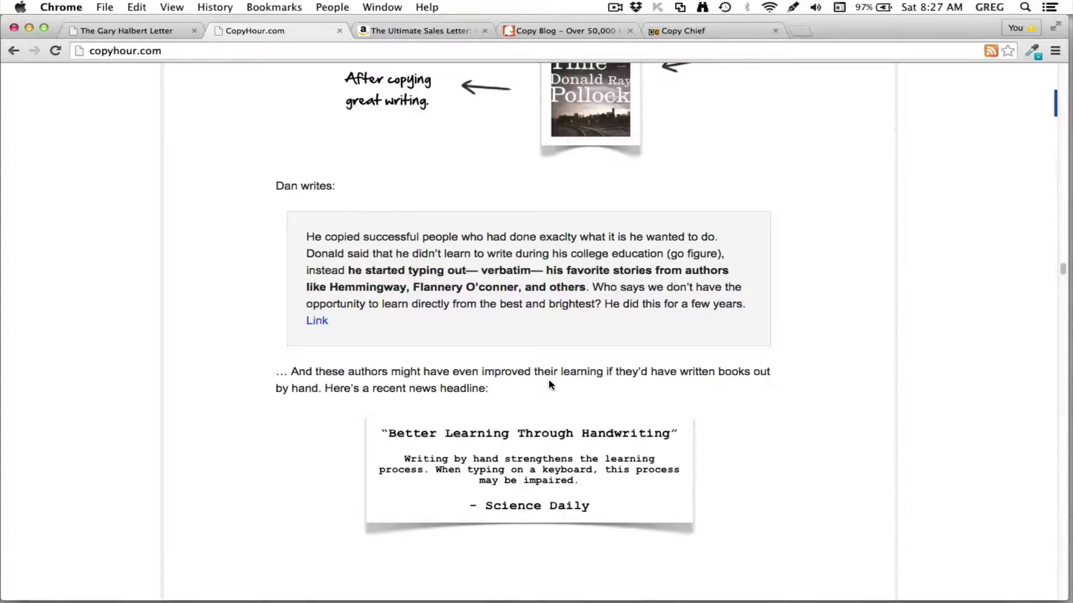
scroll(558, 302, "down", 20)
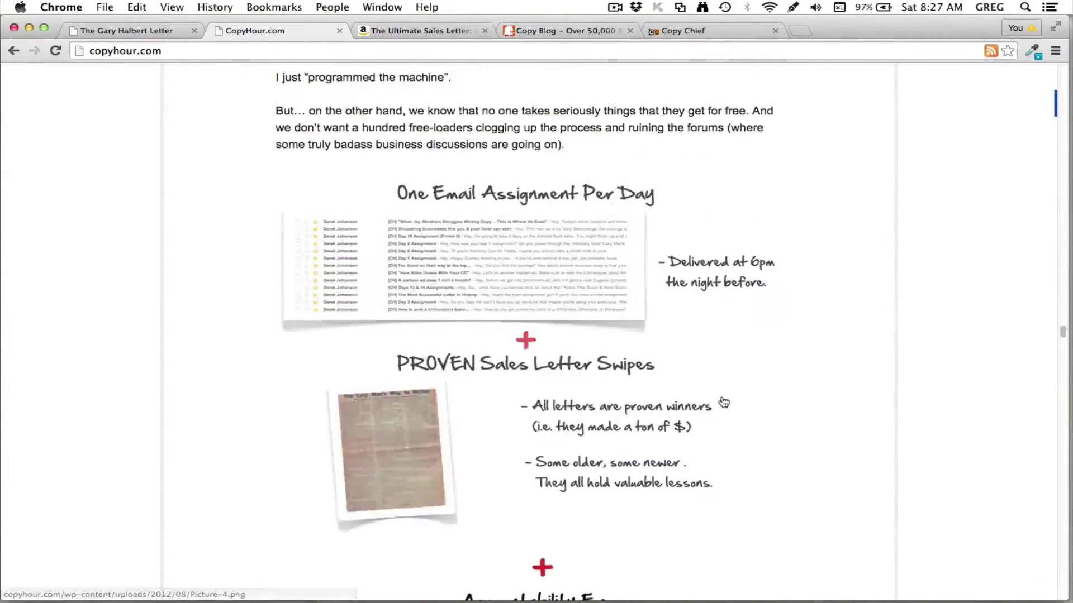
scroll(803, 424, "down", 20)
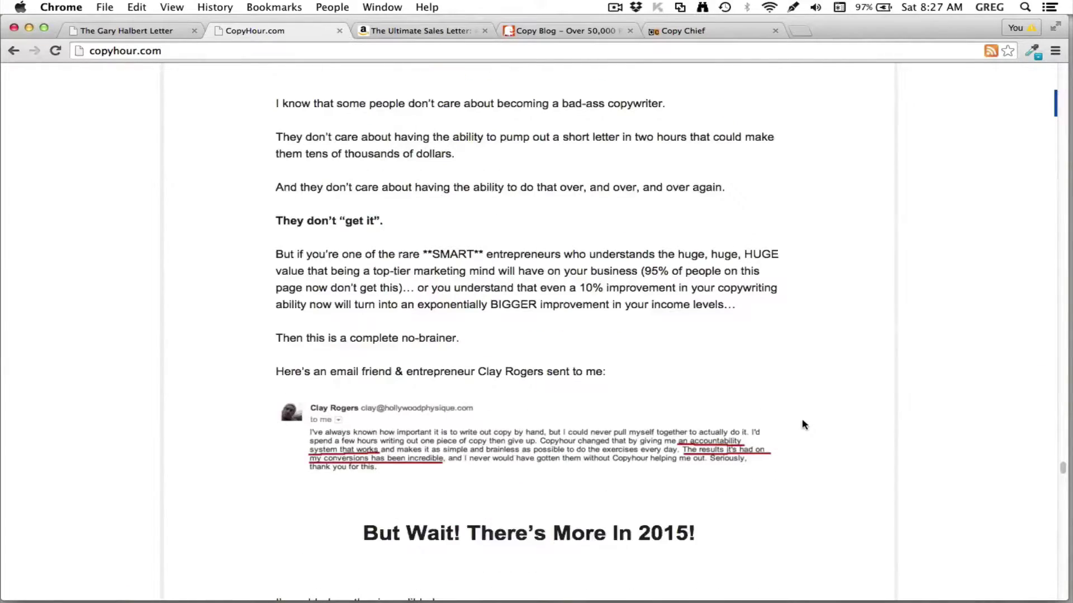
scroll(800, 417, "up", 1)
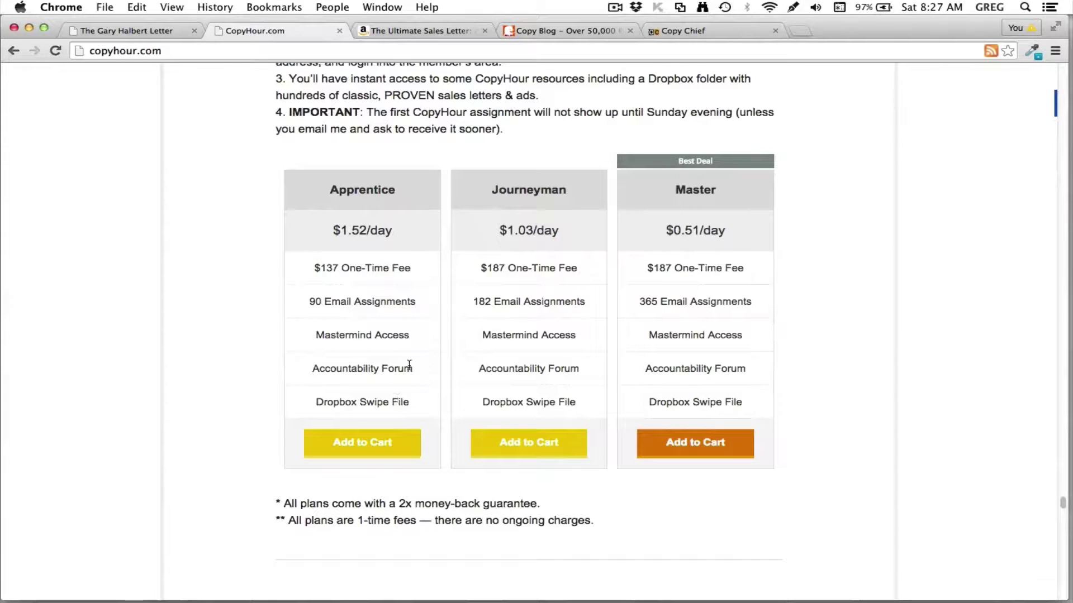
left_click(730, 441)
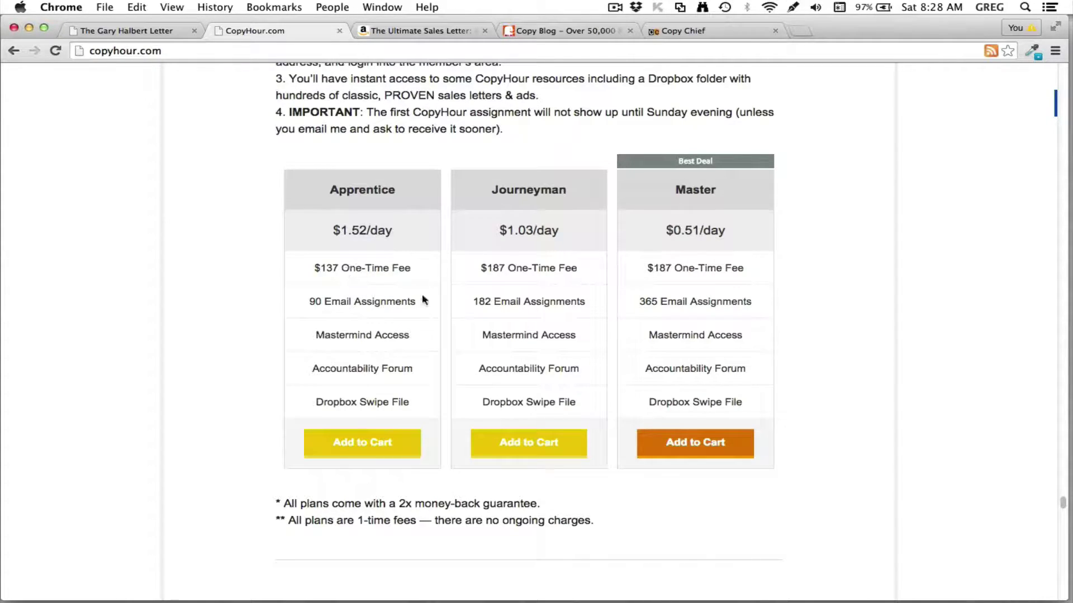
Skim back through CopyHour's money-back guarantee, method and before-and-after chart to the opening headline.
scroll(492, 366, "up", 8)
scroll(493, 364, "up", 20)
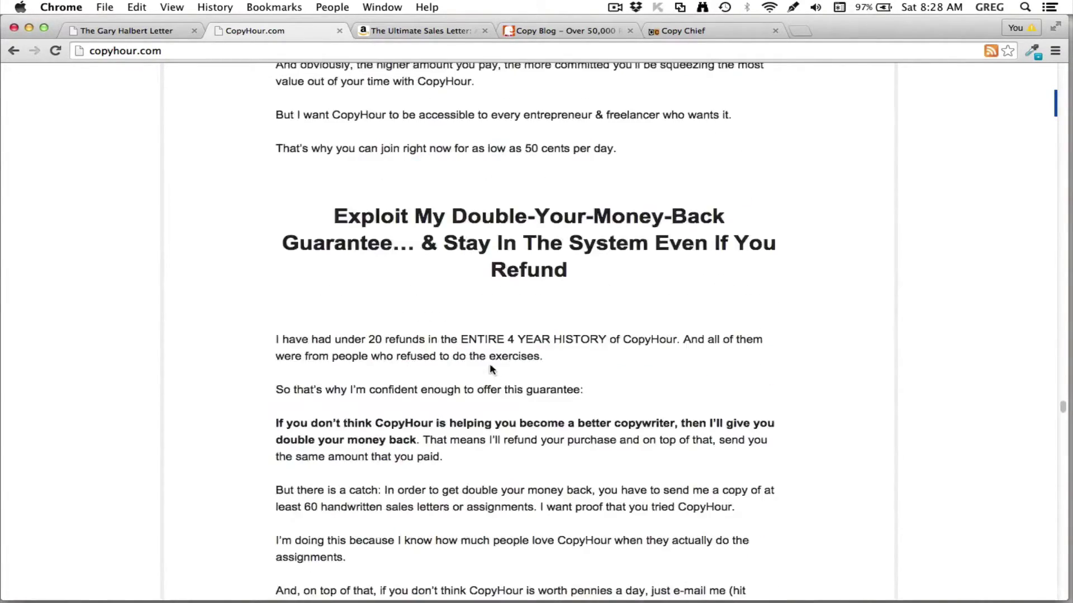
scroll(491, 368, "up", 20)
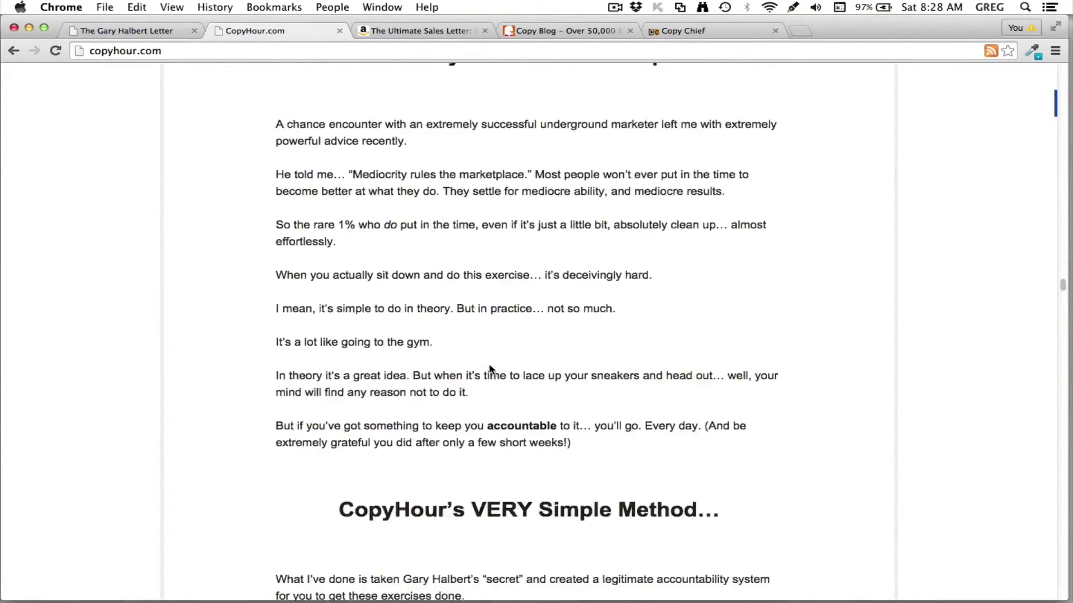
scroll(487, 363, "up", 20)
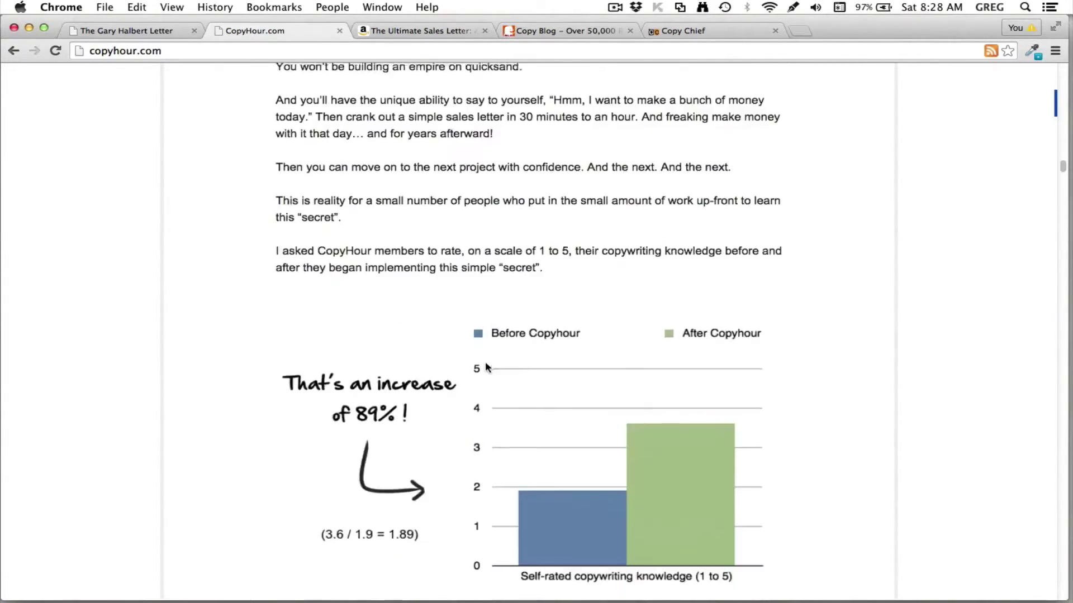
scroll(486, 367, "up", 10)
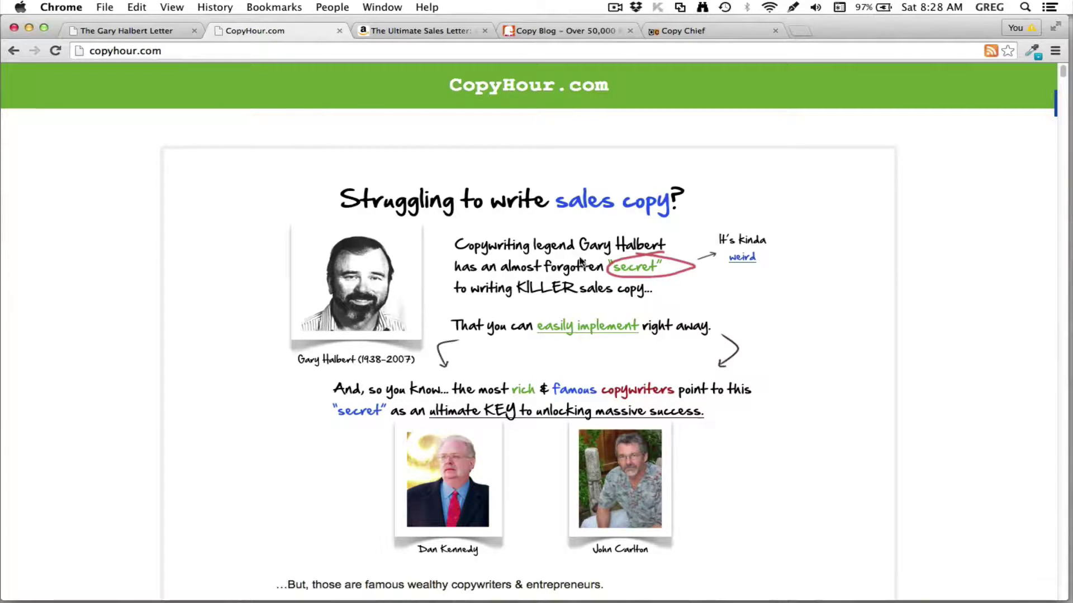
View the Amazon listing for The Ultimate Sales Letter and browse the article list on the Copyhackers blog.
left_click(435, 35)
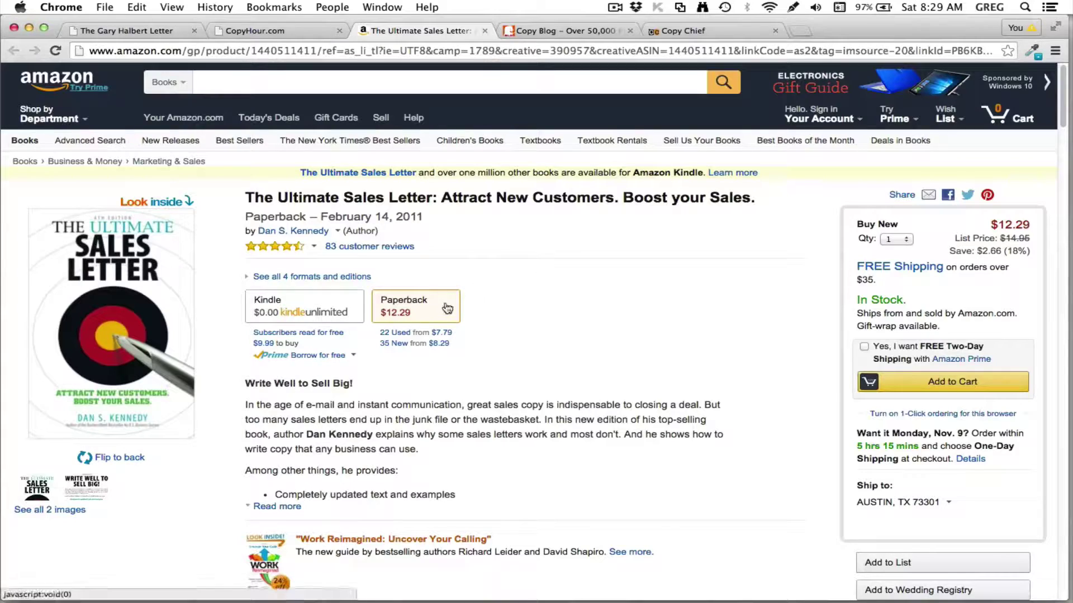
left_click(574, 33)
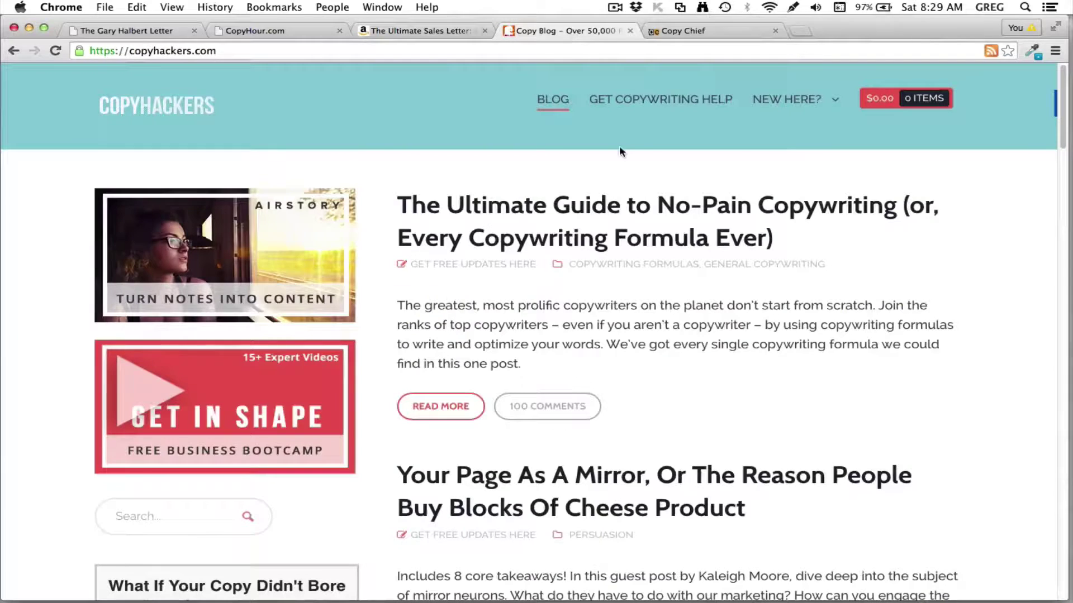
scroll(618, 263, "down", 3)
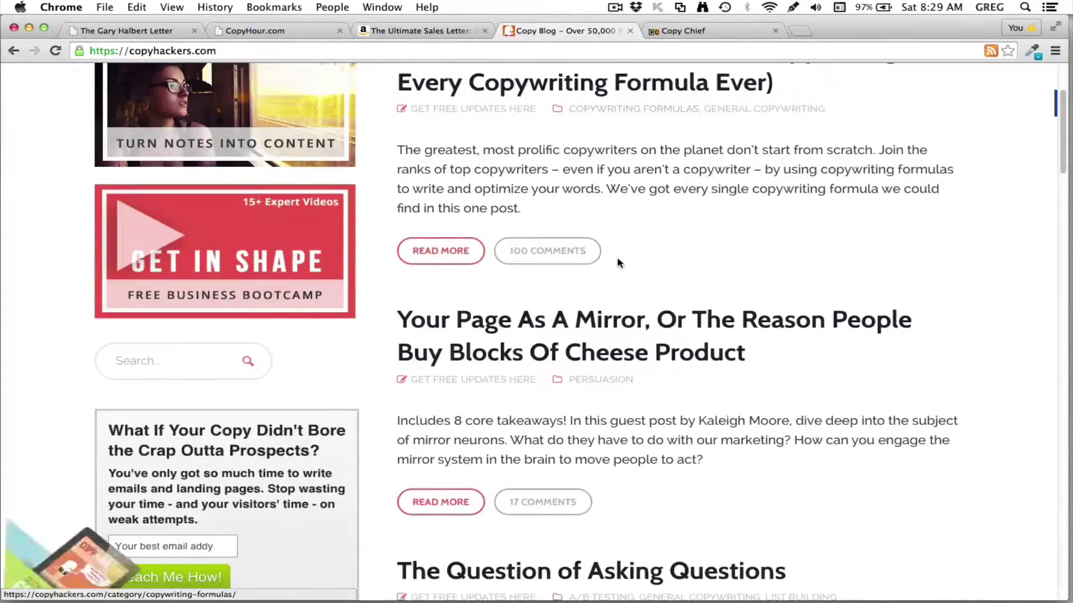
scroll(617, 257, "up", 3)
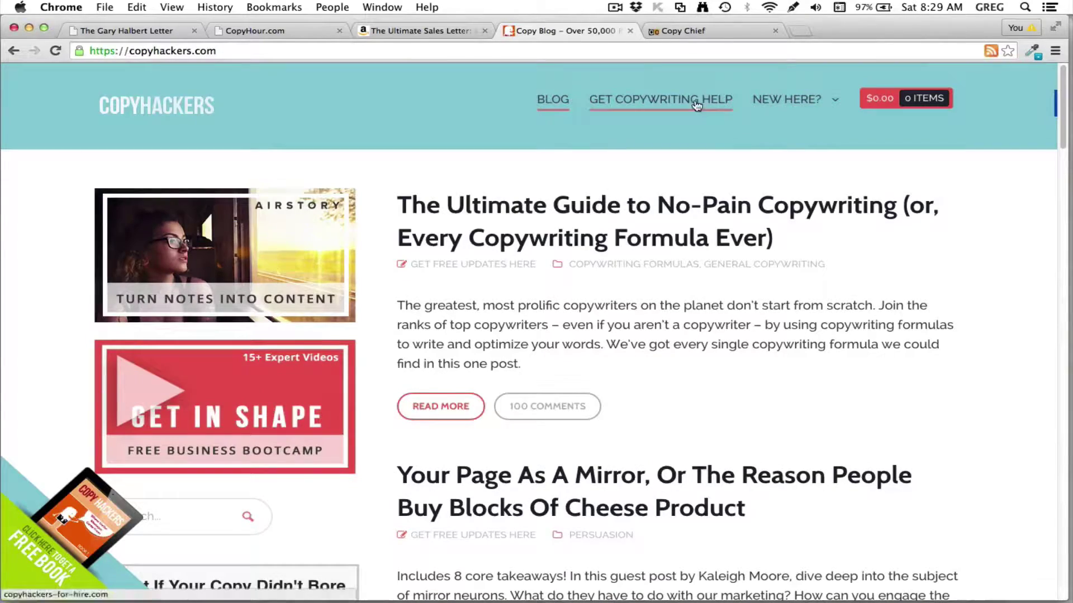
scroll(778, 228, "down", 6)
scroll(779, 231, "down", 20)
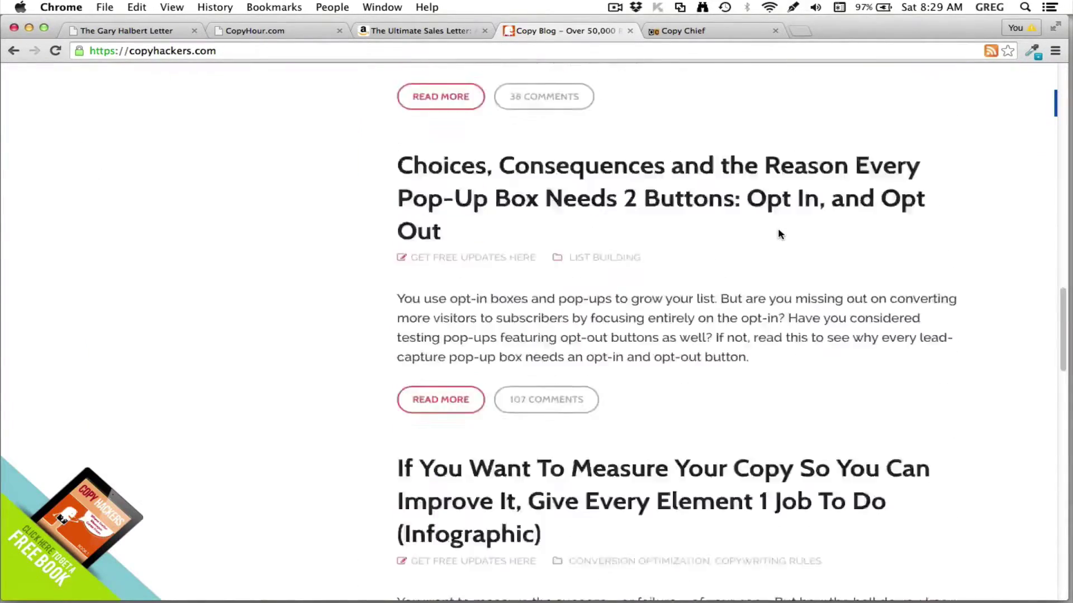
scroll(775, 229, "up", 20)
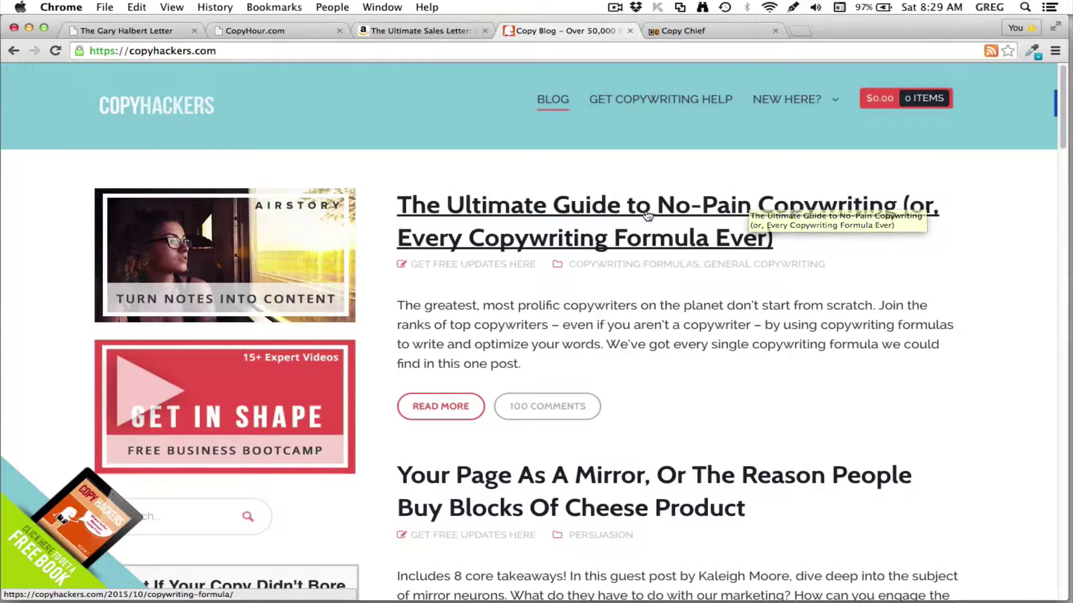
Browse the Copy Chief blog's articles and podcast episodes, and switch back to The Gary Halbert Letter.
left_click(702, 32)
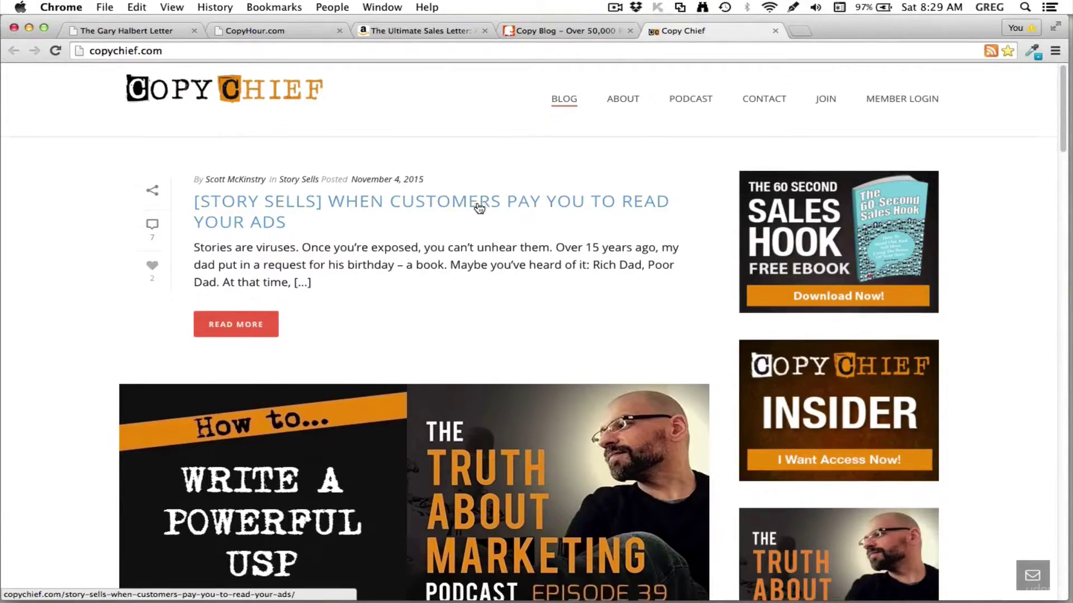
scroll(475, 203, "down", 3)
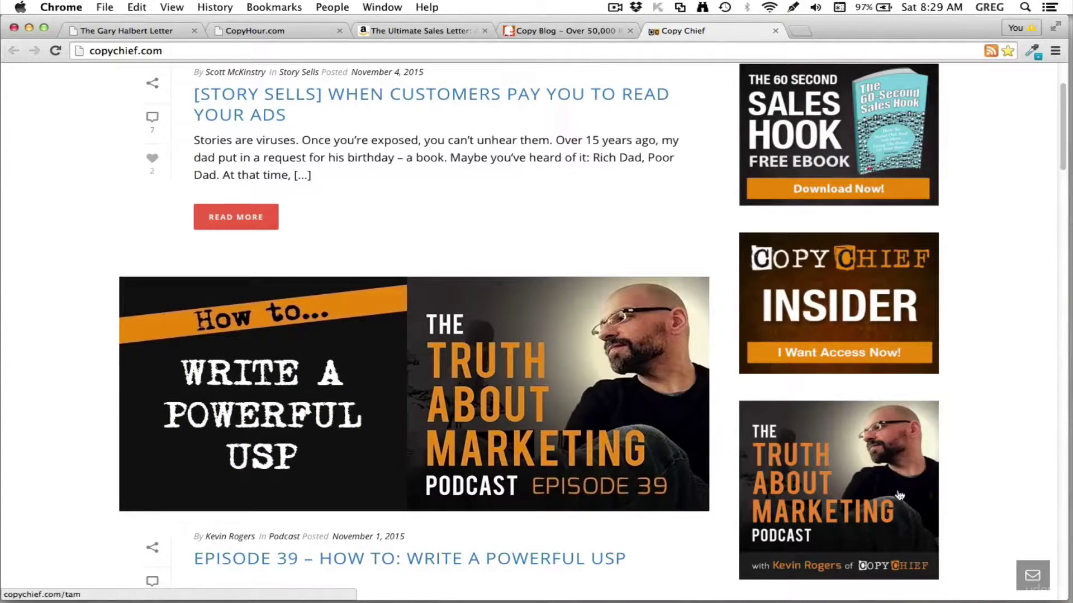
scroll(641, 451, "down", 5)
scroll(637, 447, "down", 4)
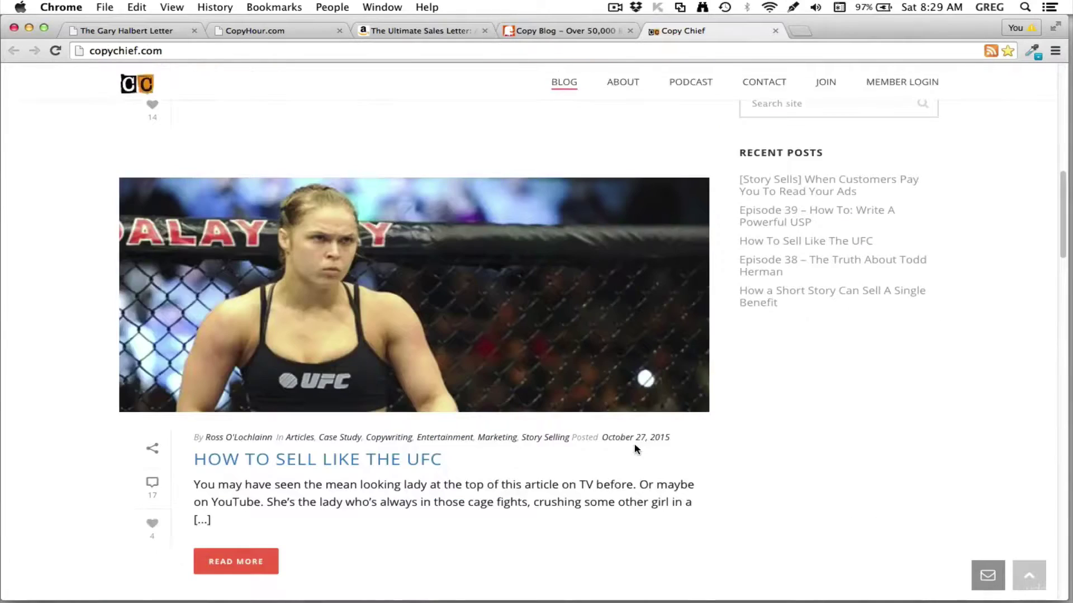
scroll(637, 447, "up", 12)
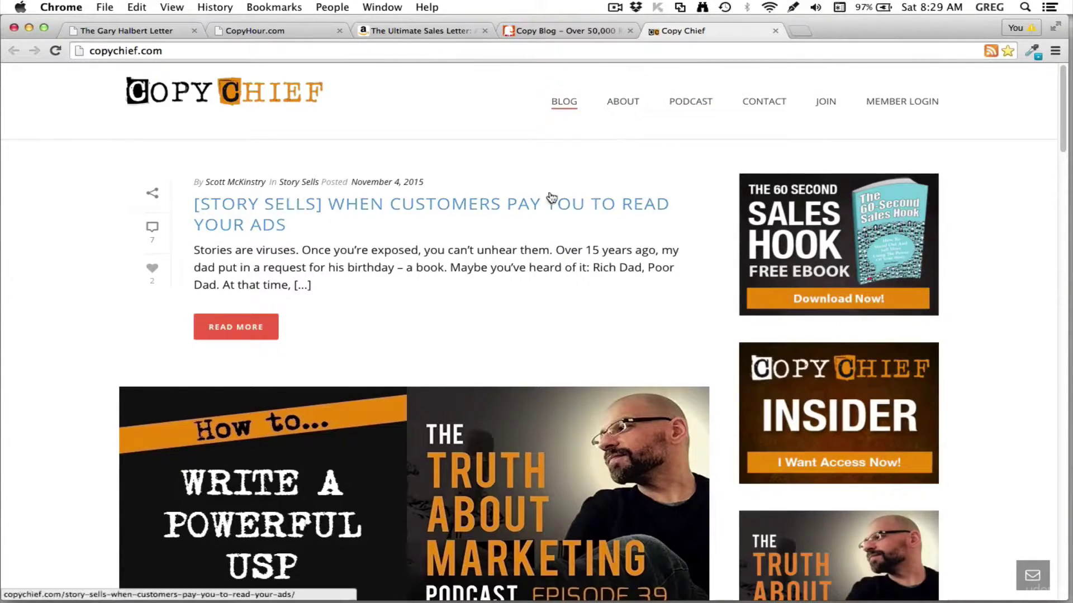
scroll(464, 302, "down", 15)
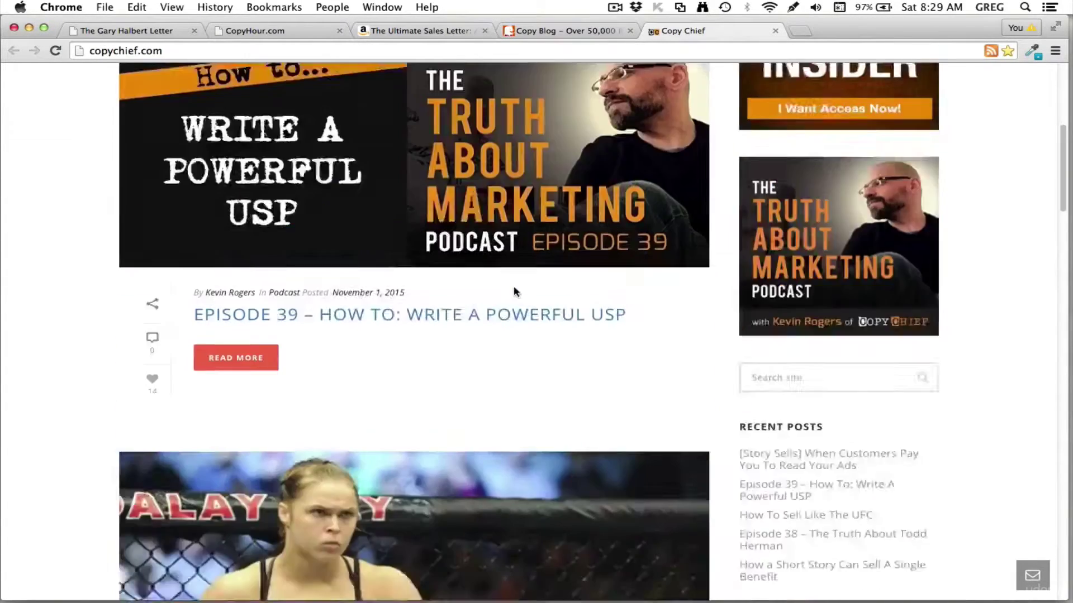
scroll(511, 285, "up", 18)
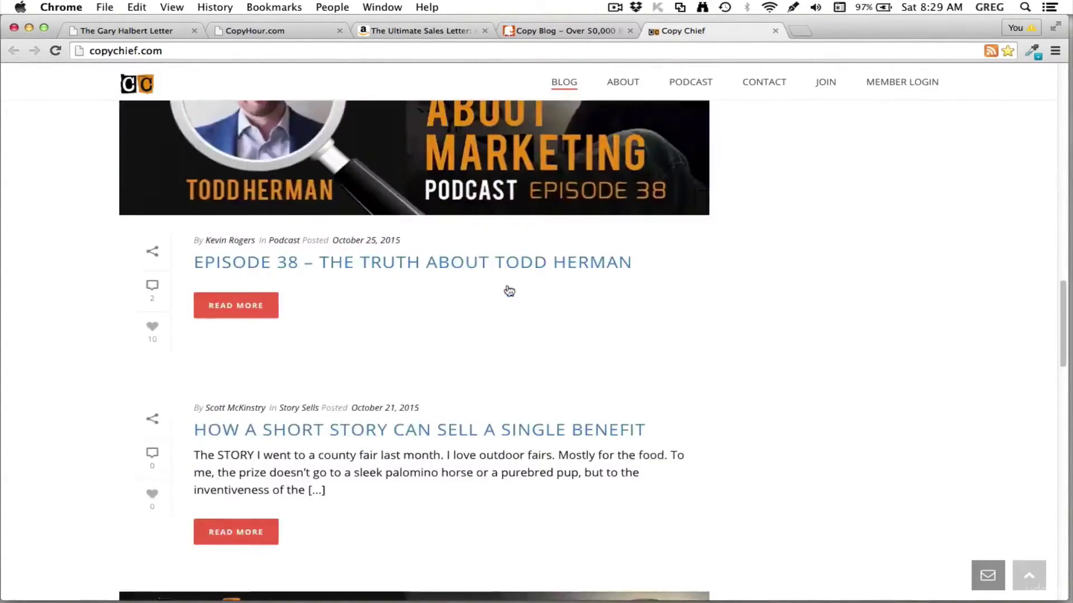
left_click(113, 28)
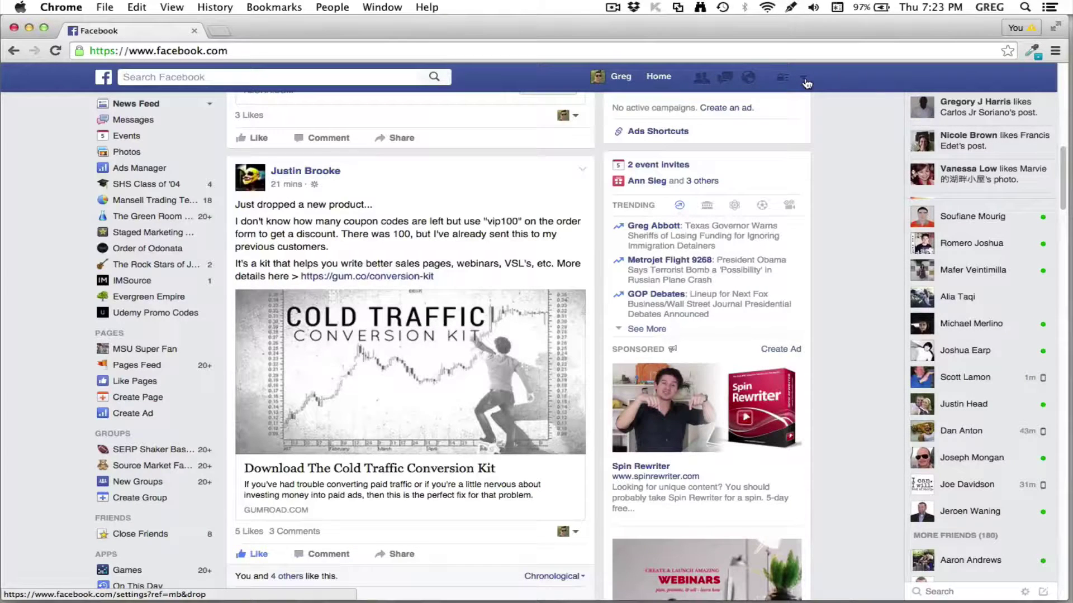
left_click(805, 81)
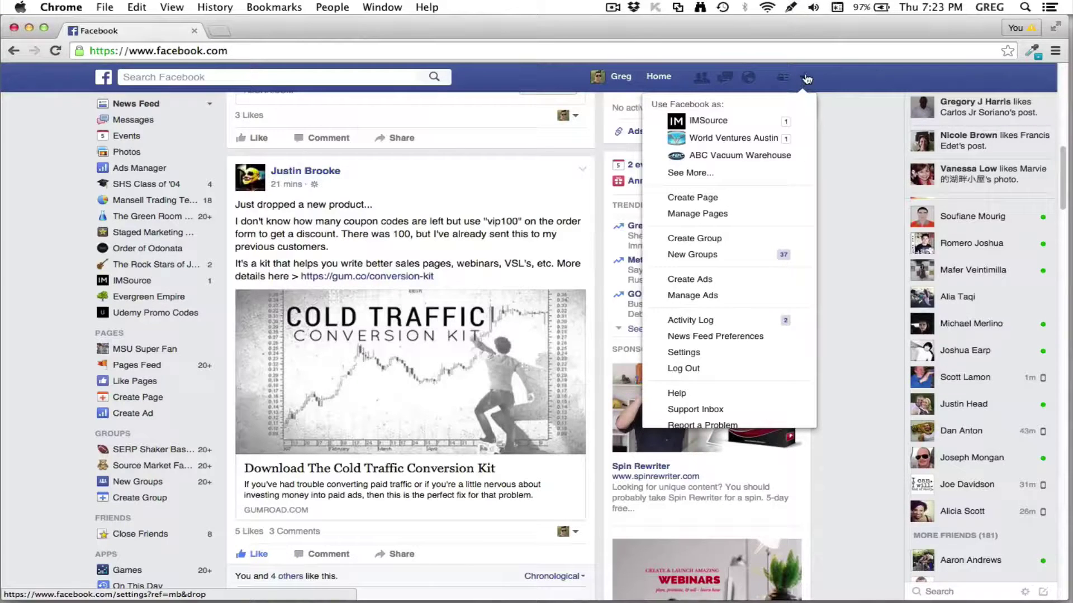
left_click(737, 279)
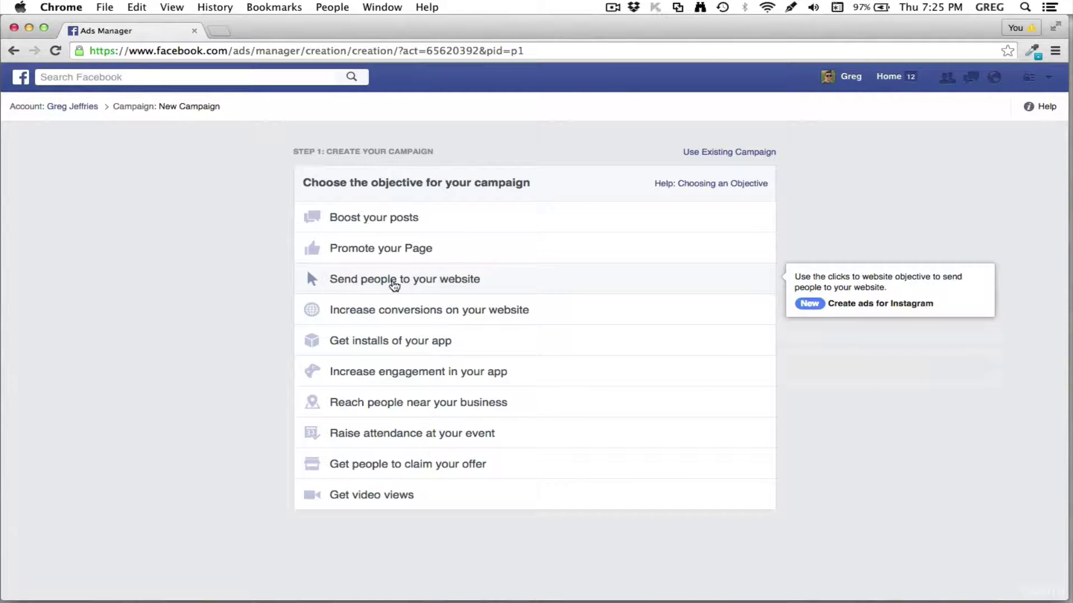
left_click(568, 288)
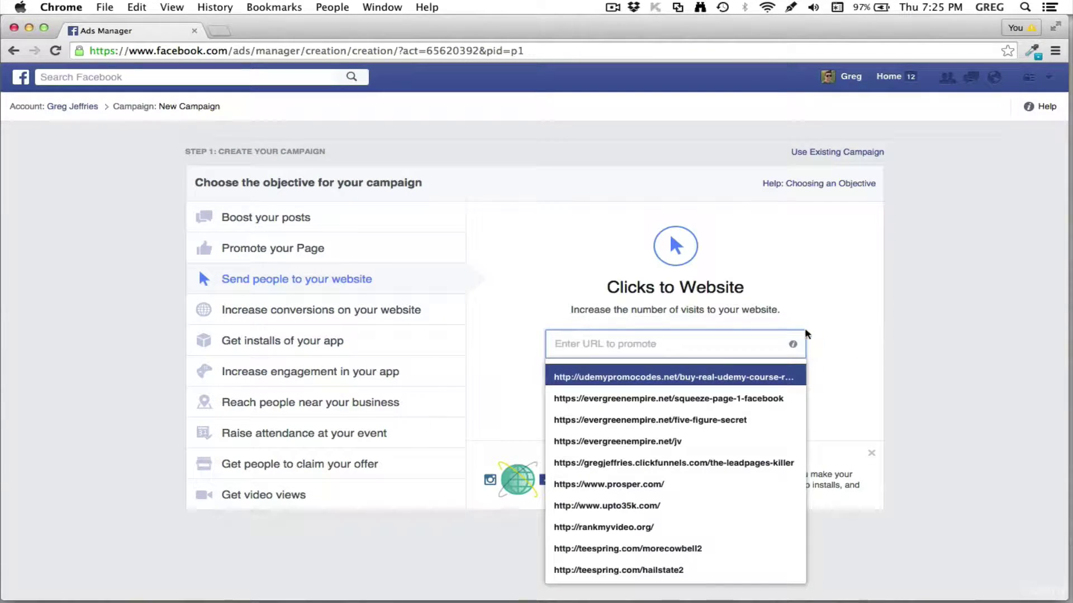
left_click(709, 526)
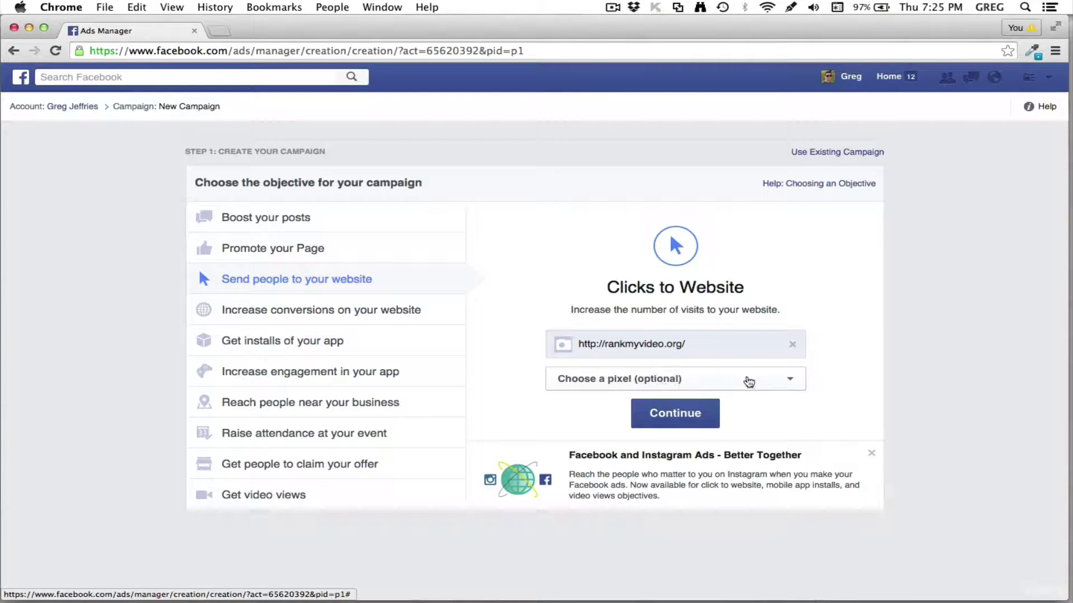
Check the optional pixel choices without selecting one, and continue the campaign to the ad set's audience settings.
left_click(790, 380)
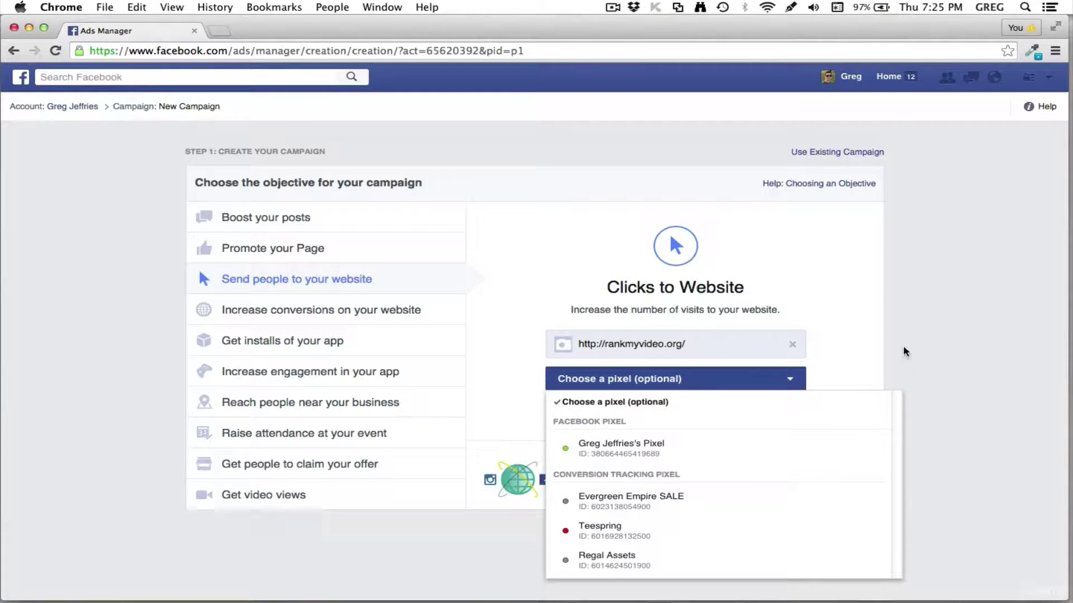
left_click(933, 341)
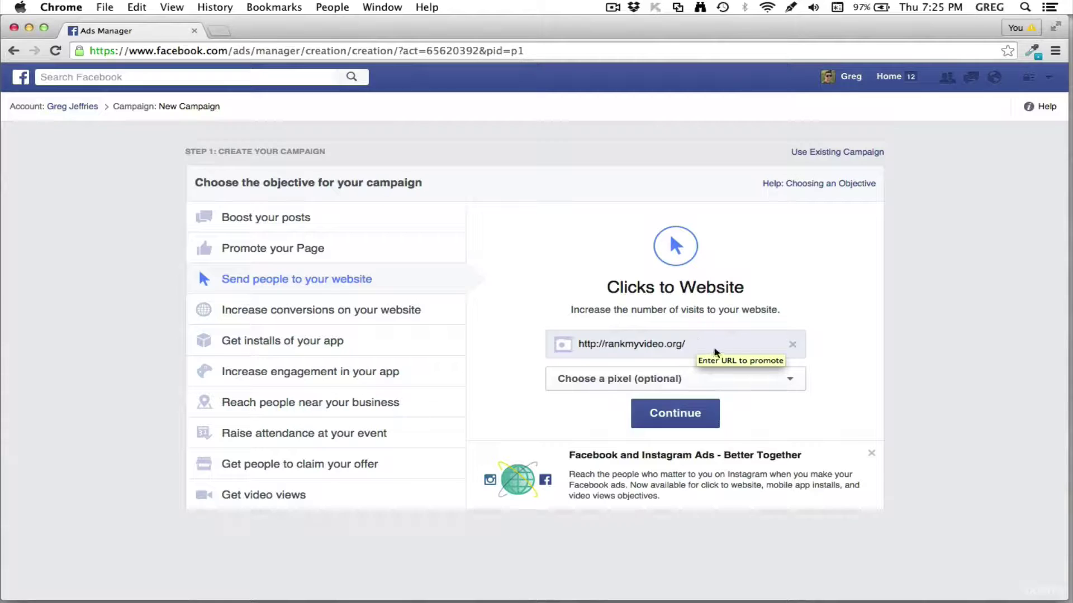
left_click(791, 385)
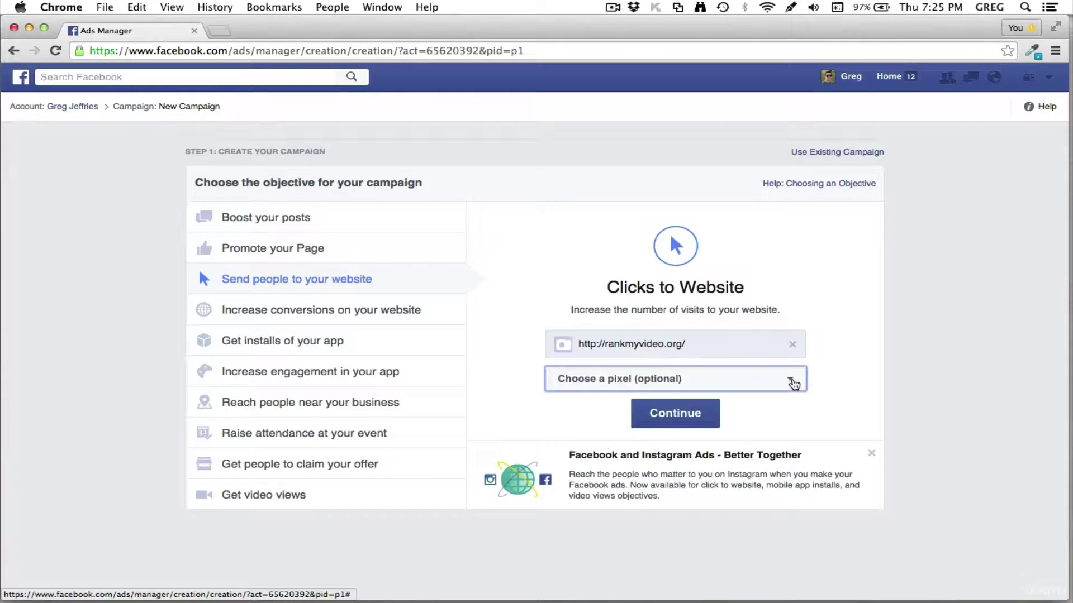
left_click(945, 360)
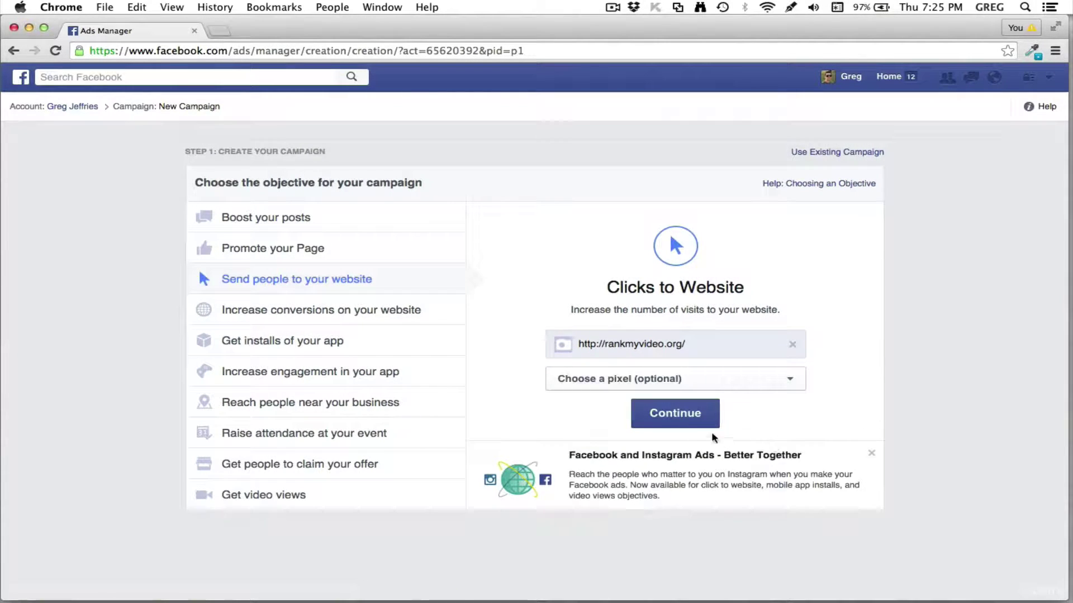
left_click(680, 418)
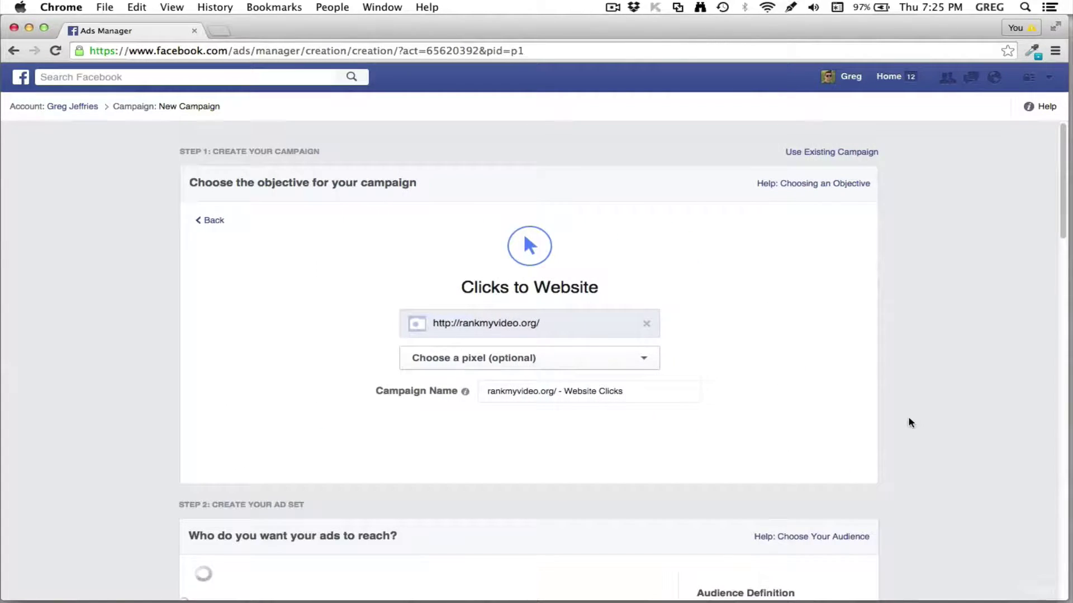
scroll(911, 423, "down", 2)
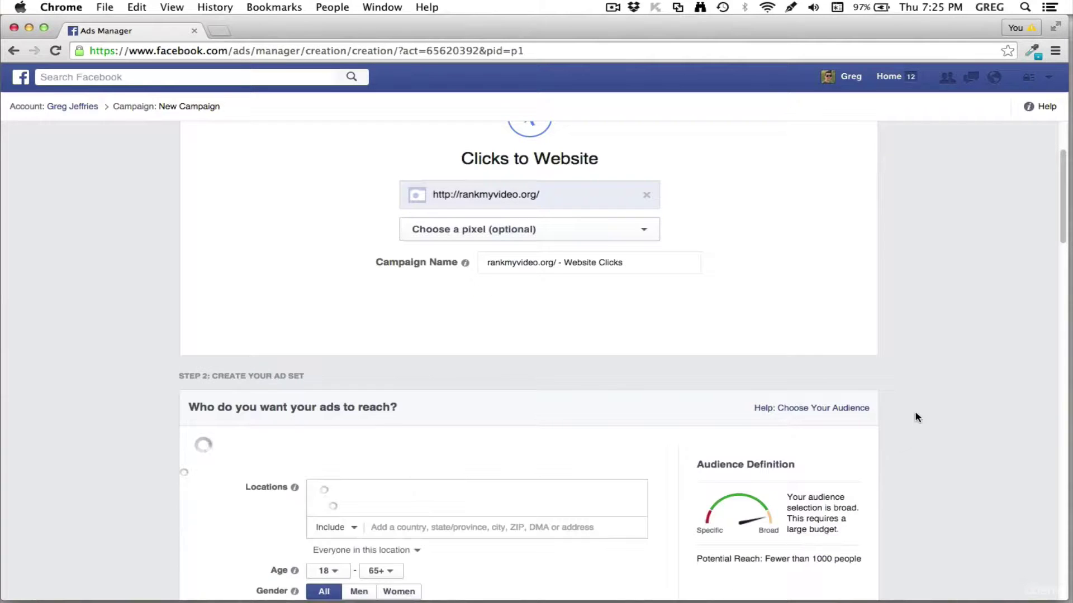
Open the audience's location map and check the include and exclude choices without changing the United States location.
scroll(914, 417, "down", 3)
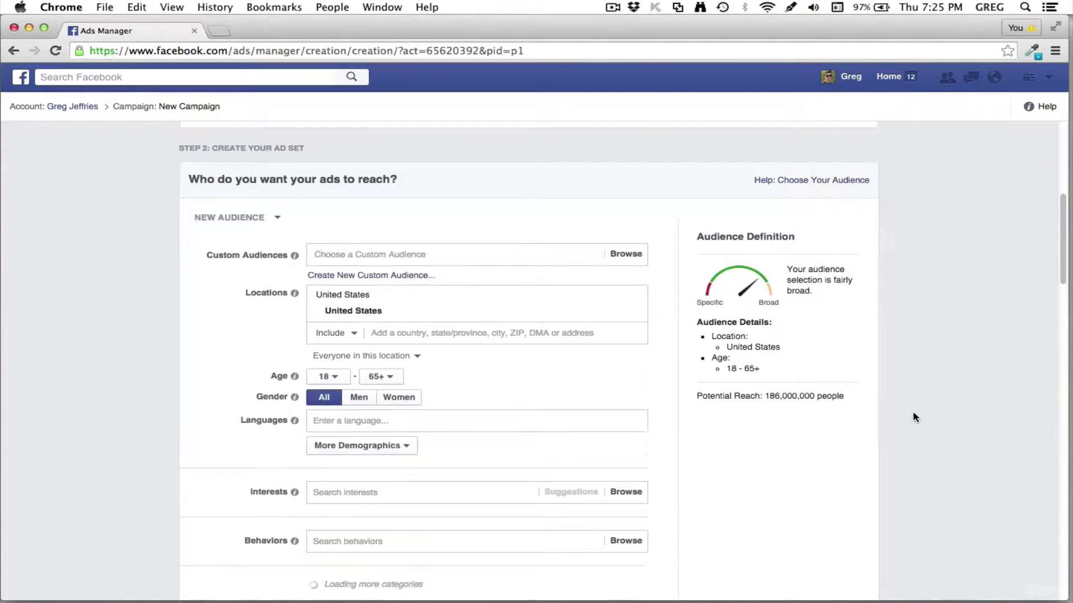
scroll(914, 417, "down", 1)
scroll(913, 417, "down", 1)
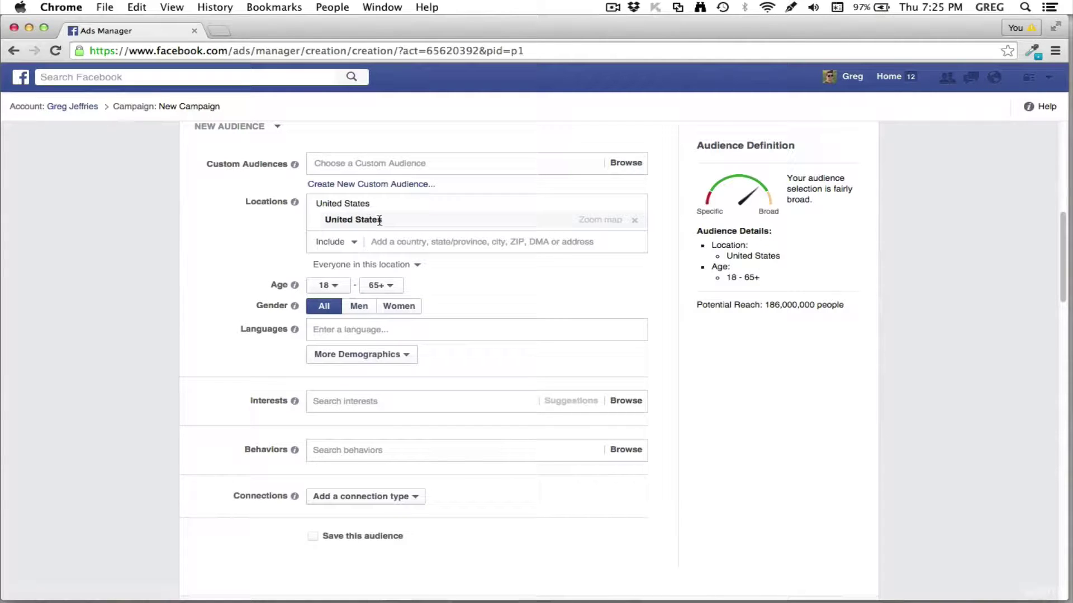
left_click(400, 244)
left_click(353, 246)
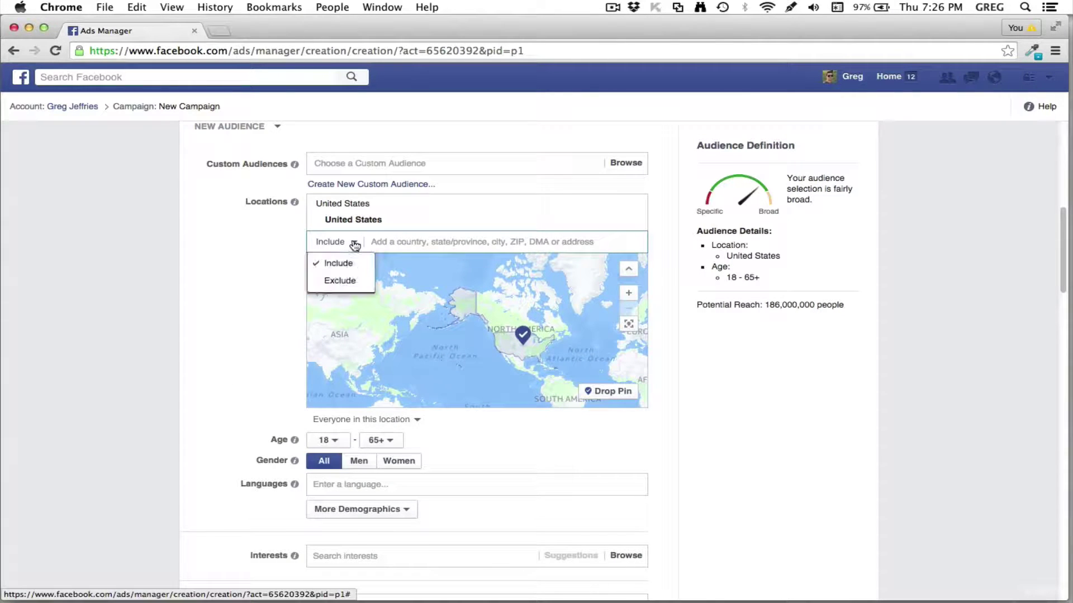
left_click(237, 247)
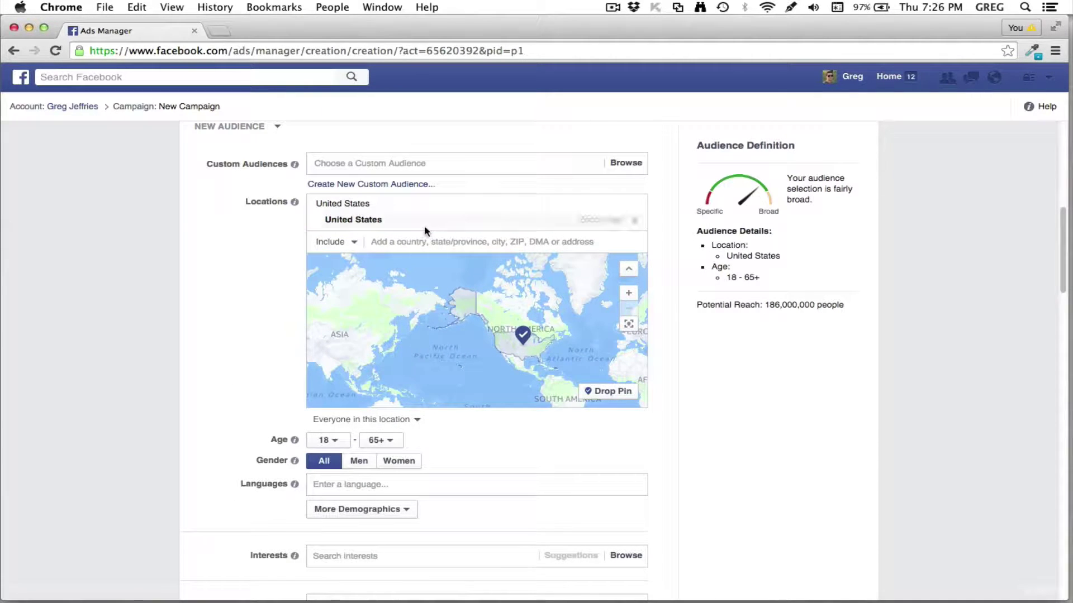
Set the audience's minimum age to 25.
scroll(704, 357, "down", 3)
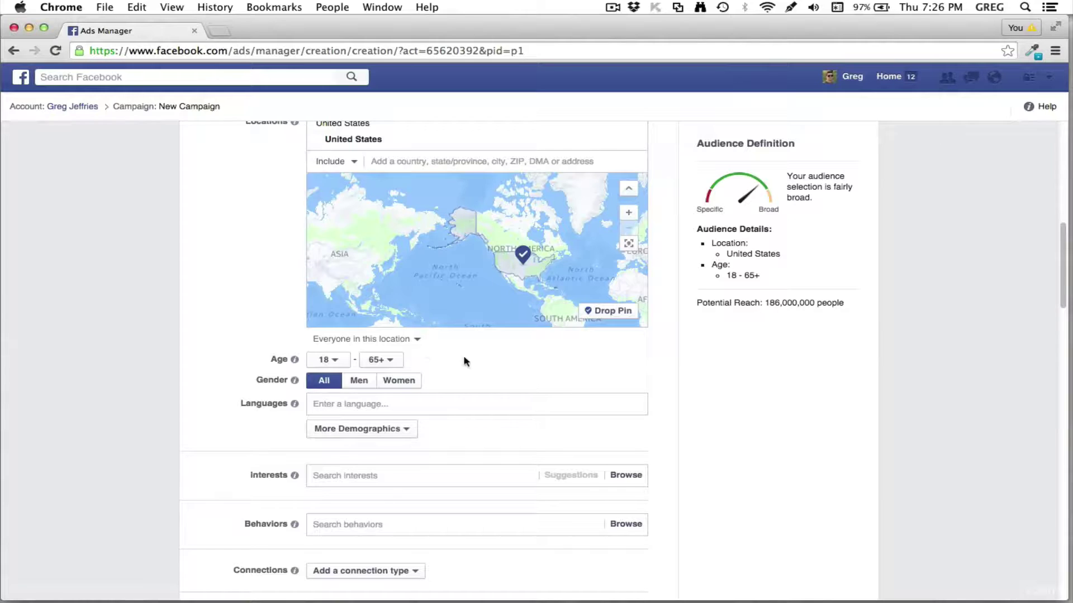
left_click(333, 361)
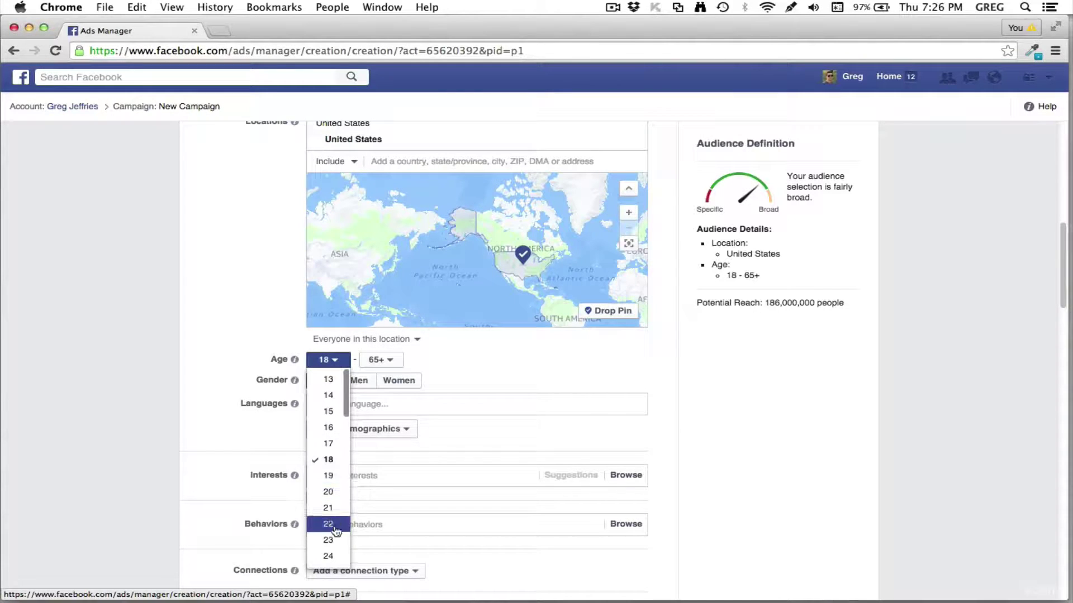
scroll(331, 557, "down", 2)
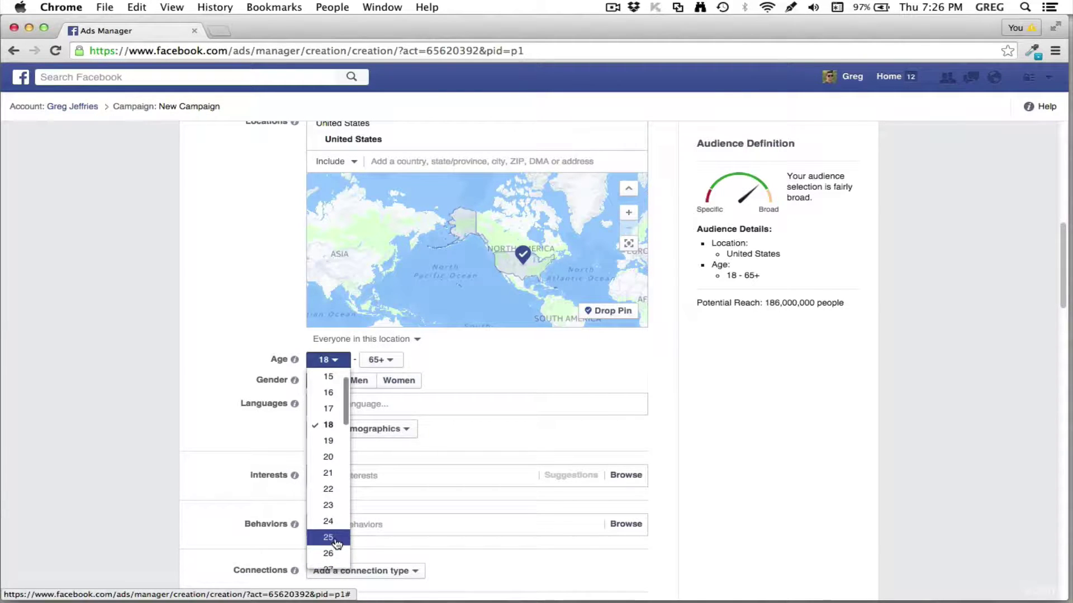
left_click(330, 556)
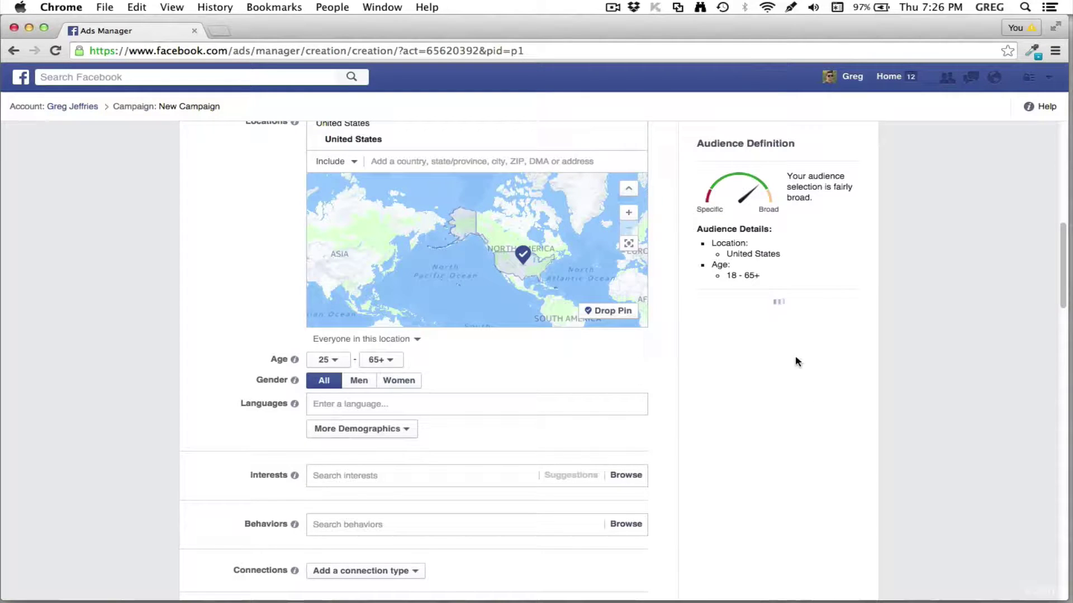
Browse the interest categories and expand Family and relationships to view its subcategories.
scroll(775, 412, "down", 2)
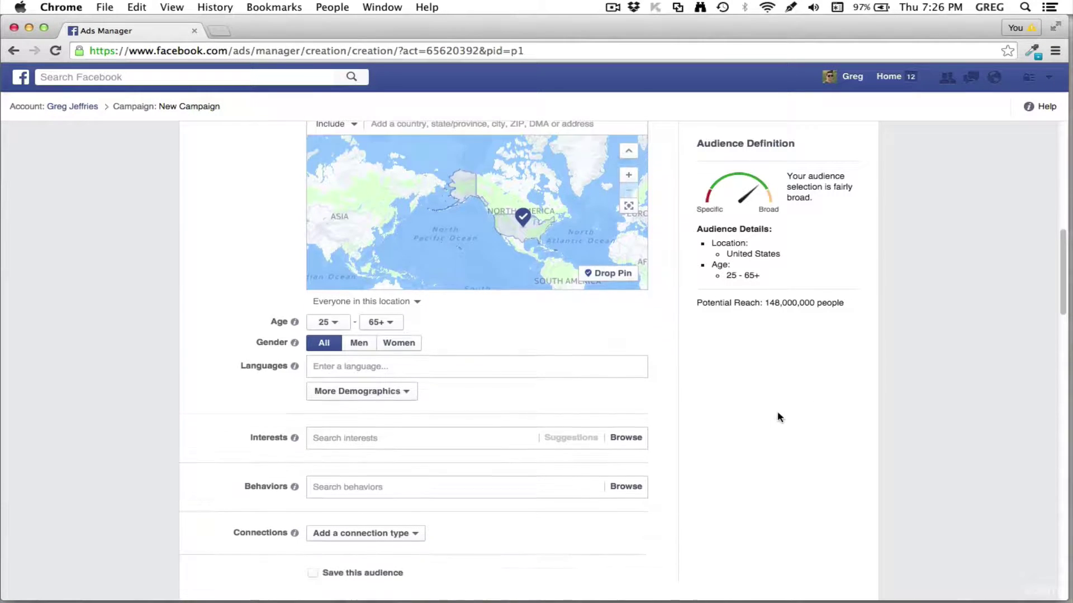
scroll(491, 404, "down", 2)
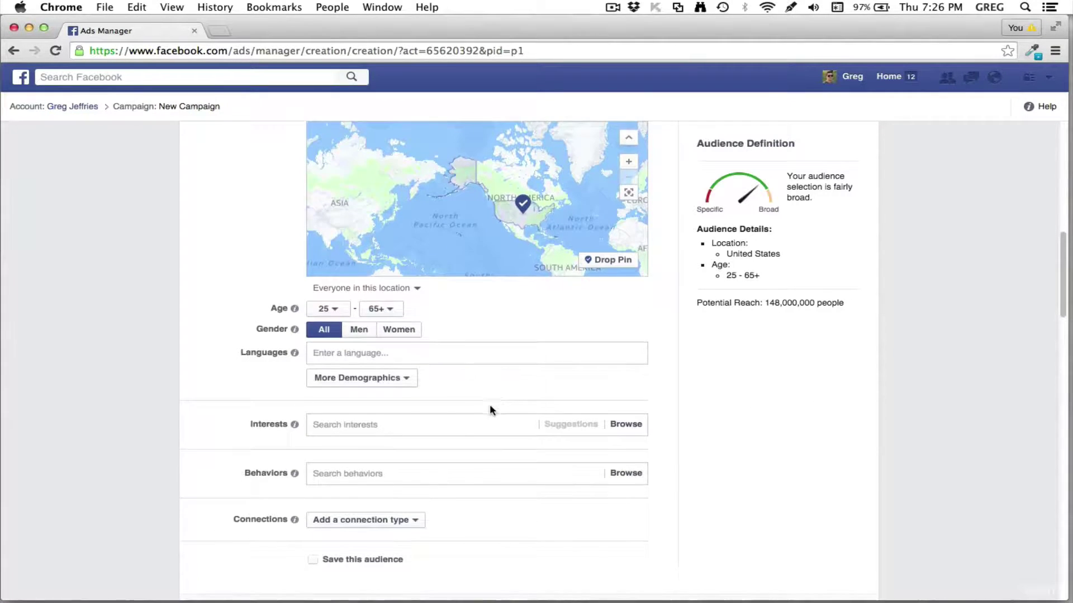
left_click(359, 411)
scroll(420, 435, "down", 1)
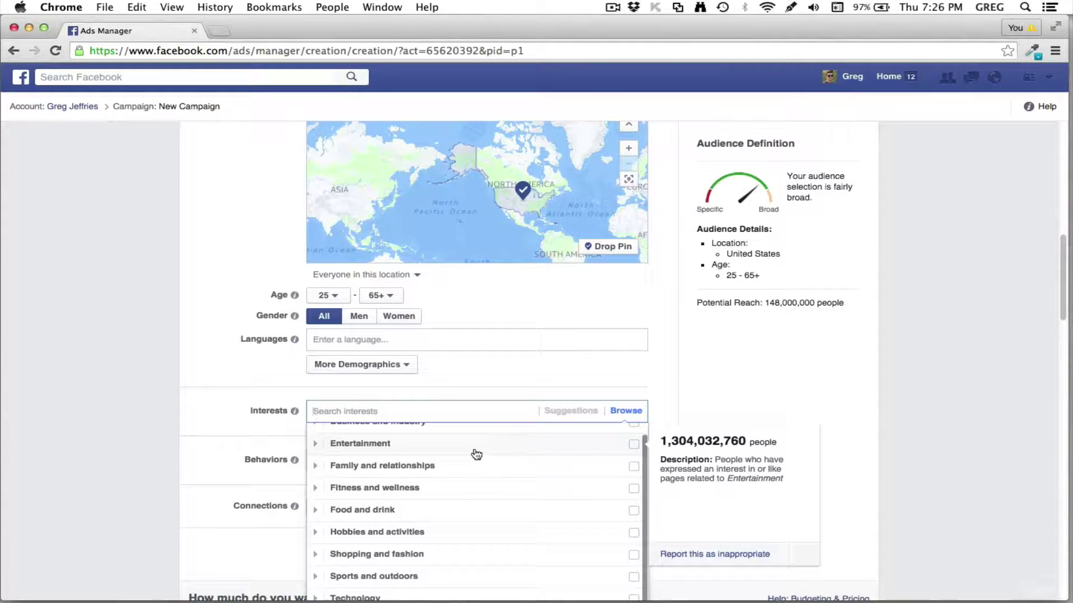
scroll(719, 400, "down", 4)
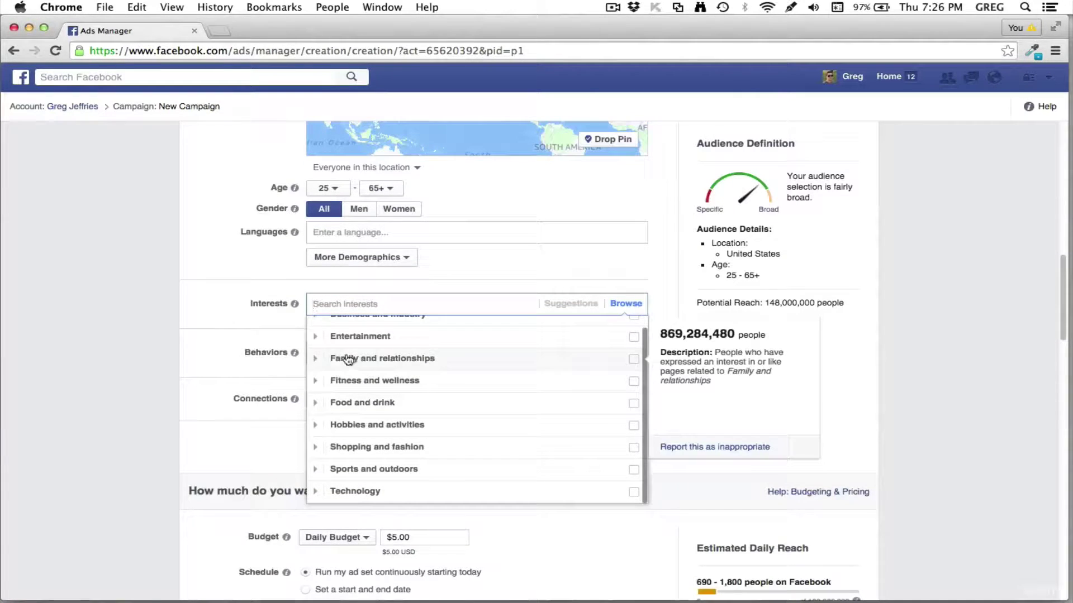
left_click(316, 359)
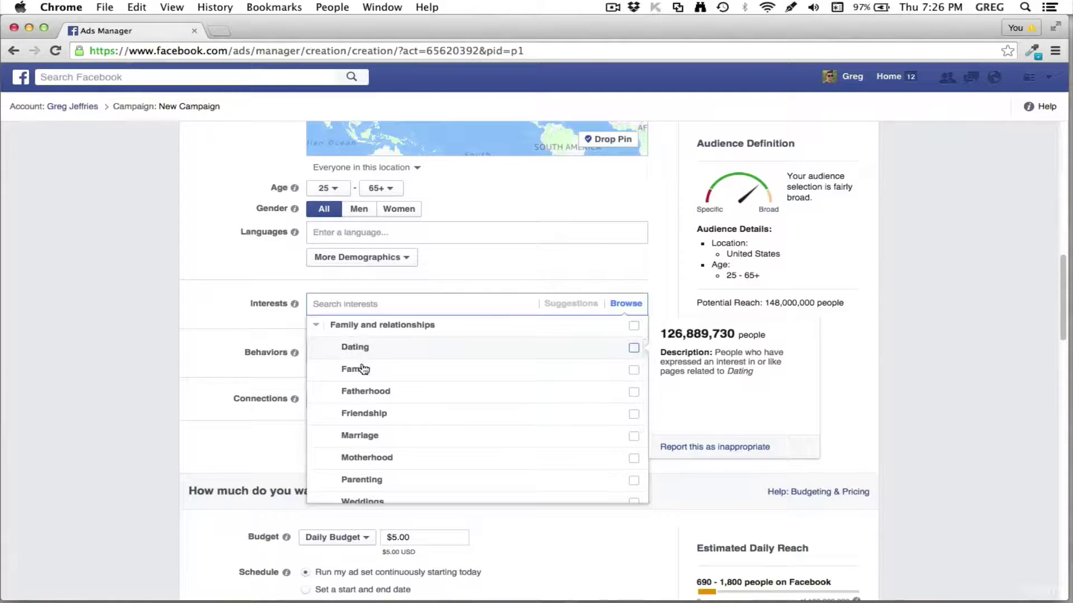
Search the interests for internet marketing and add the internet marketing interest to the audience.
left_click(367, 301)
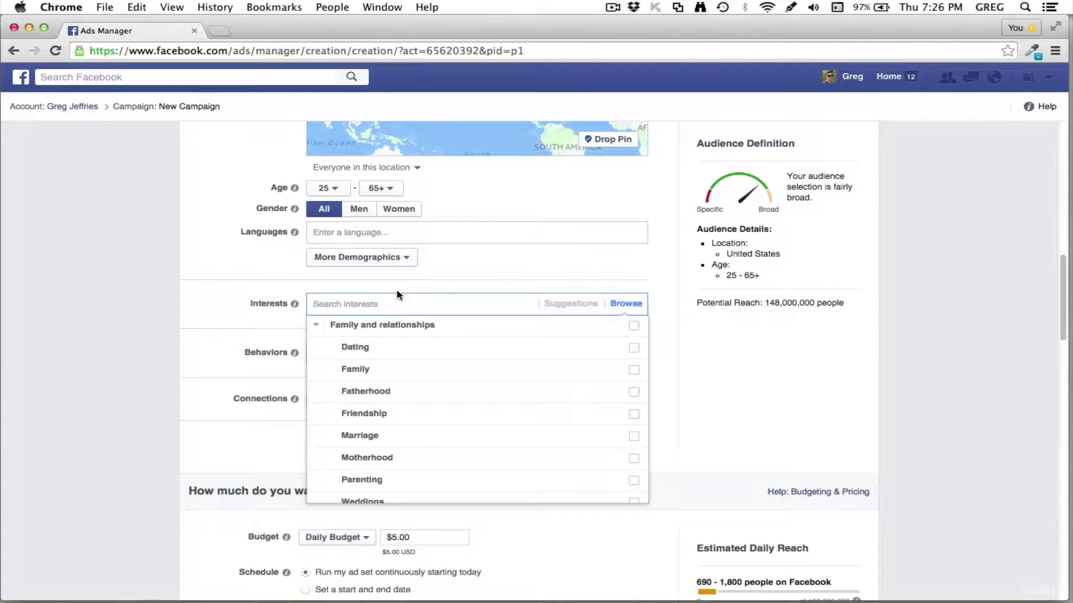
type("internet marketing")
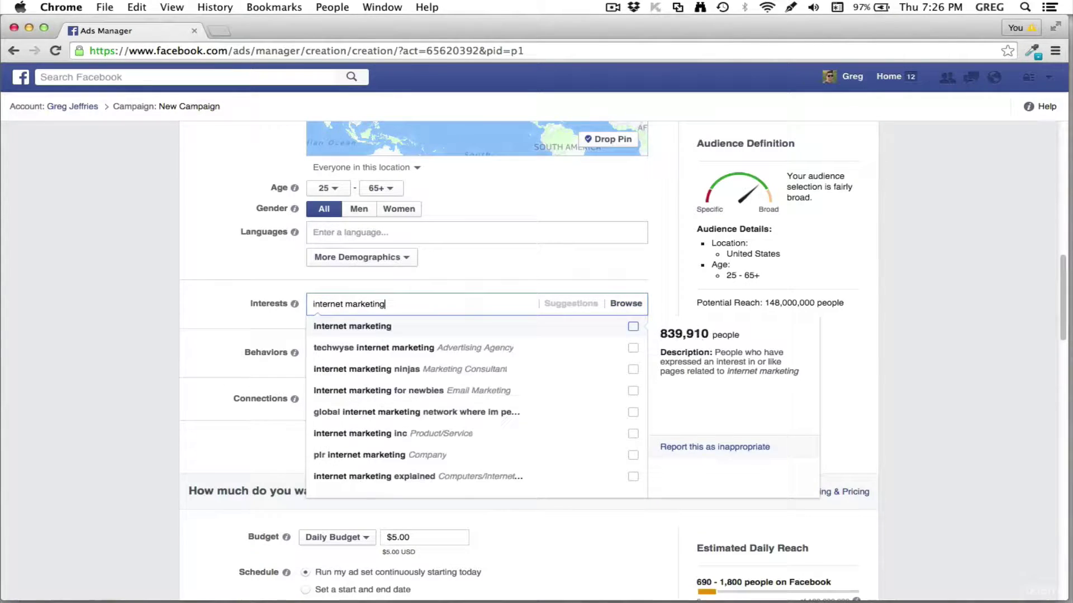
left_click(404, 332)
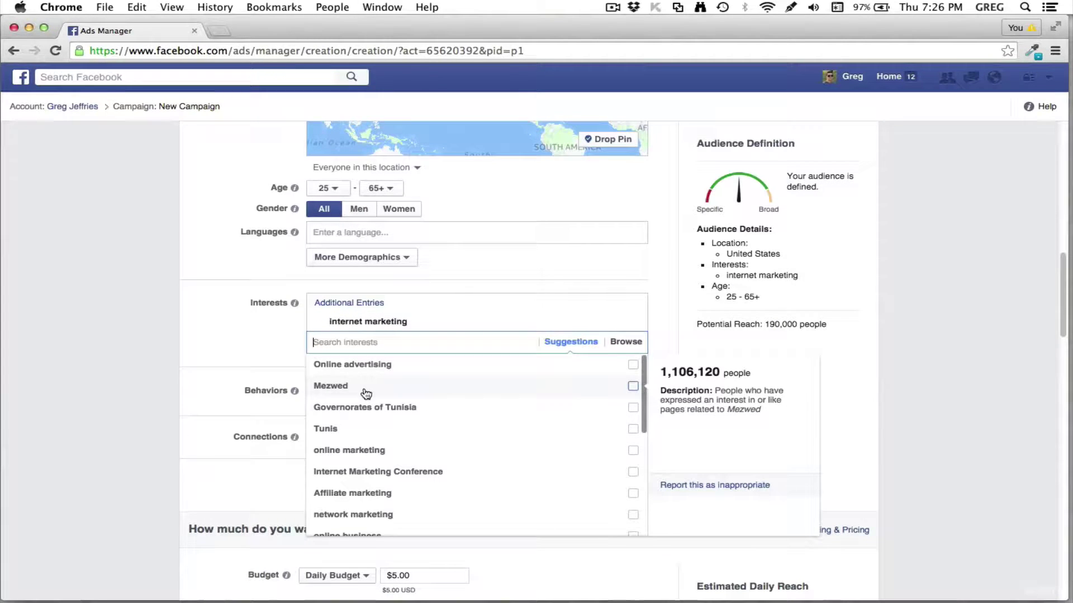
Review the suggested related interests and their audience sizes, and close the list without adding any.
mouse_move(342, 371)
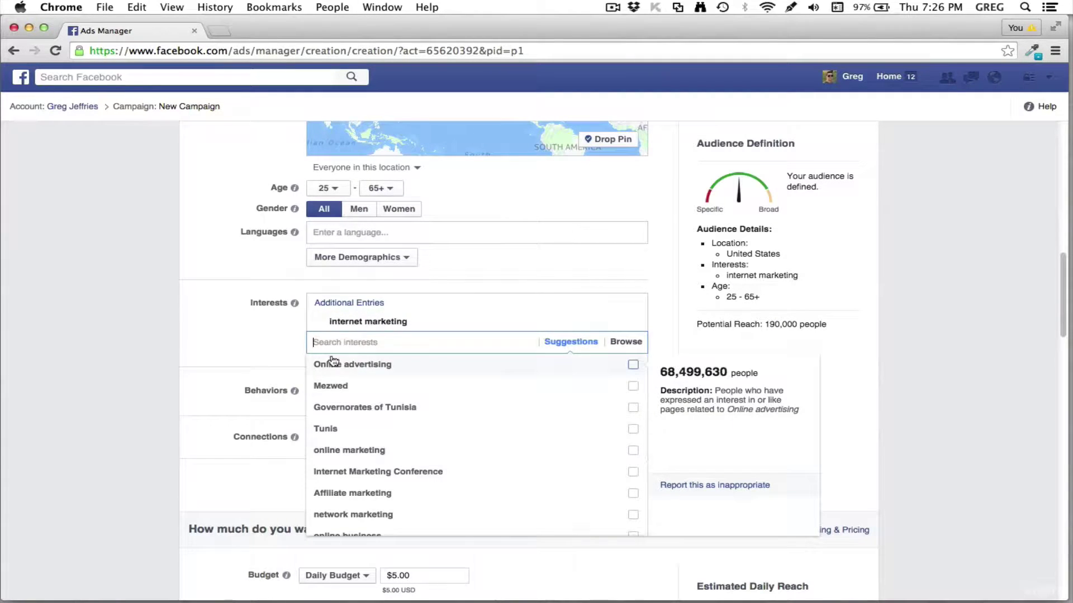
mouse_move(358, 455)
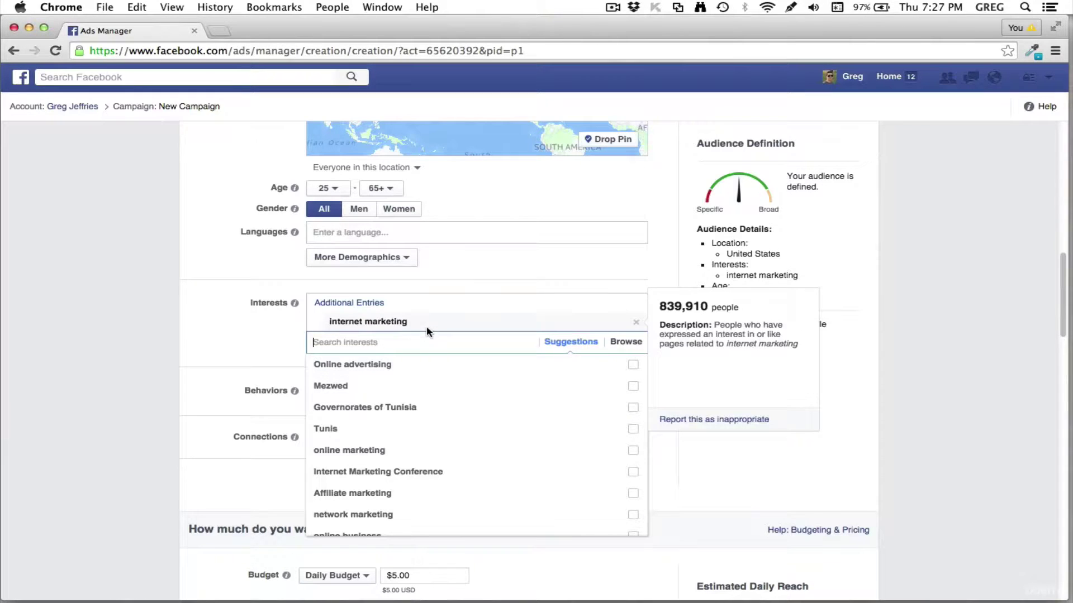
mouse_move(447, 329)
mouse_move(420, 453)
scroll(418, 450, "down", 5)
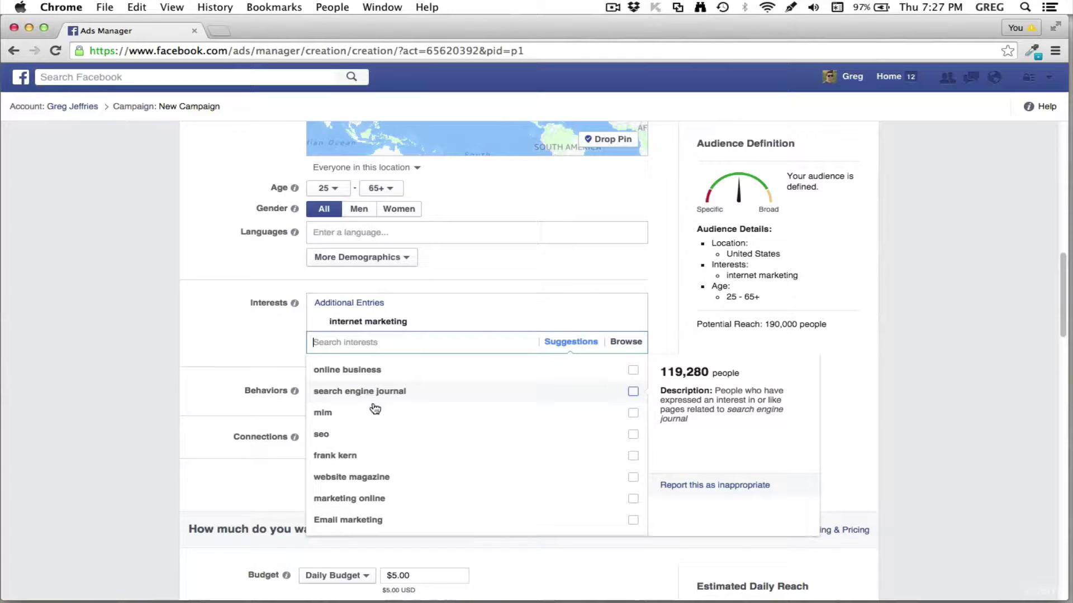
mouse_move(393, 480)
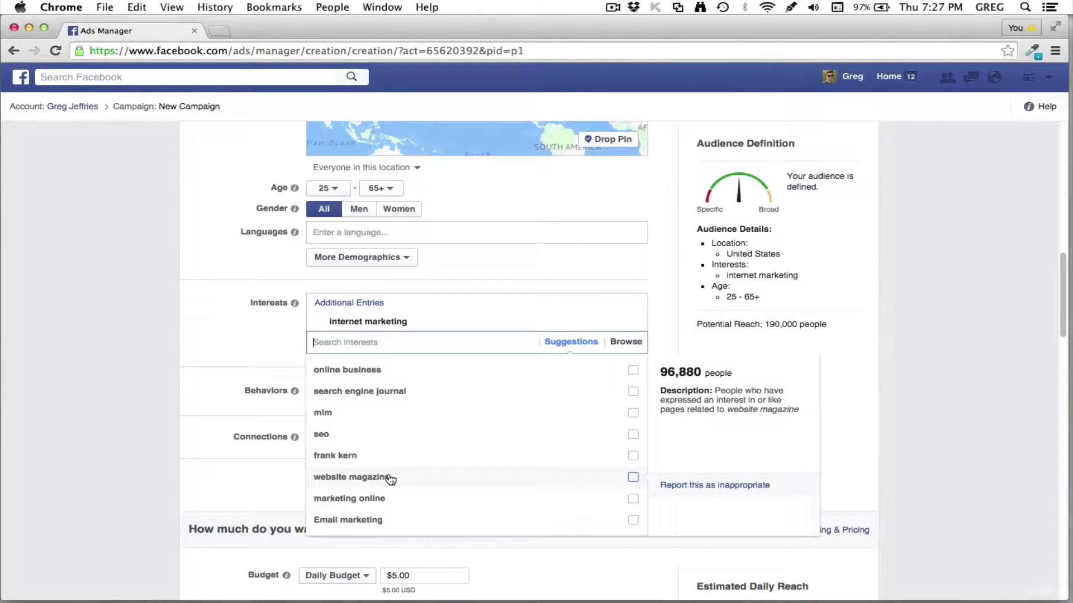
left_click(852, 413)
Browse the behavior categories, expanding Financial and its Investments group, and close the list without selecting a behavior.
scroll(849, 412, "down", 3)
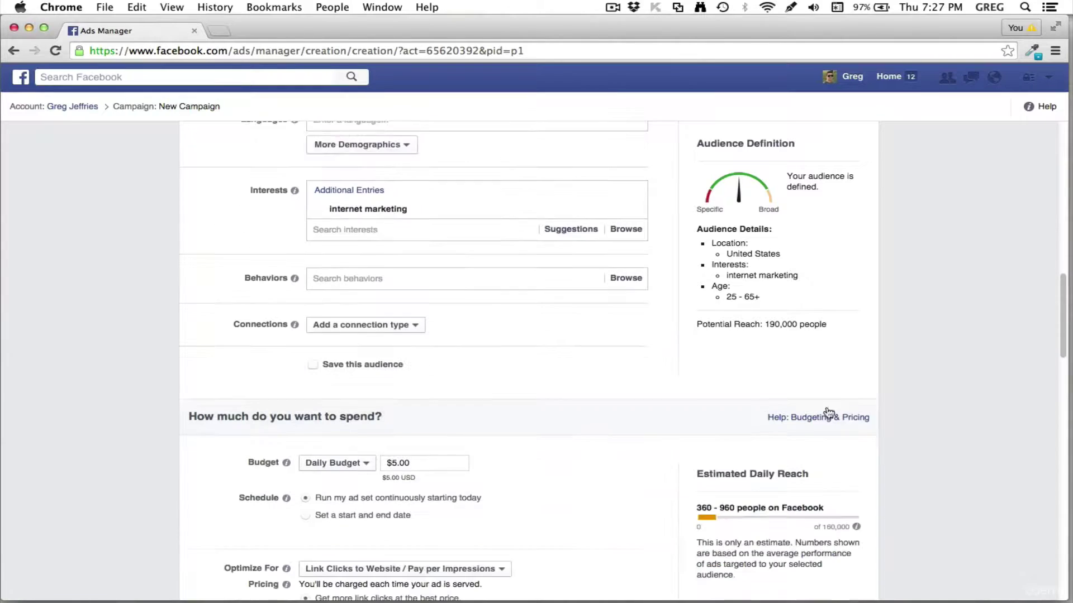
left_click(462, 277)
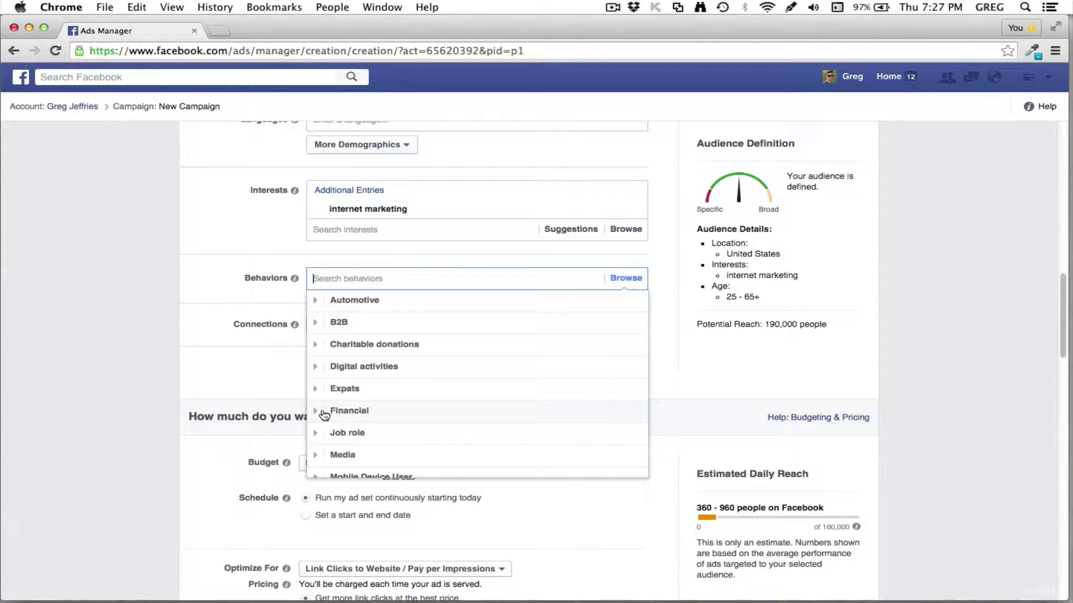
scroll(324, 407, "down", 2)
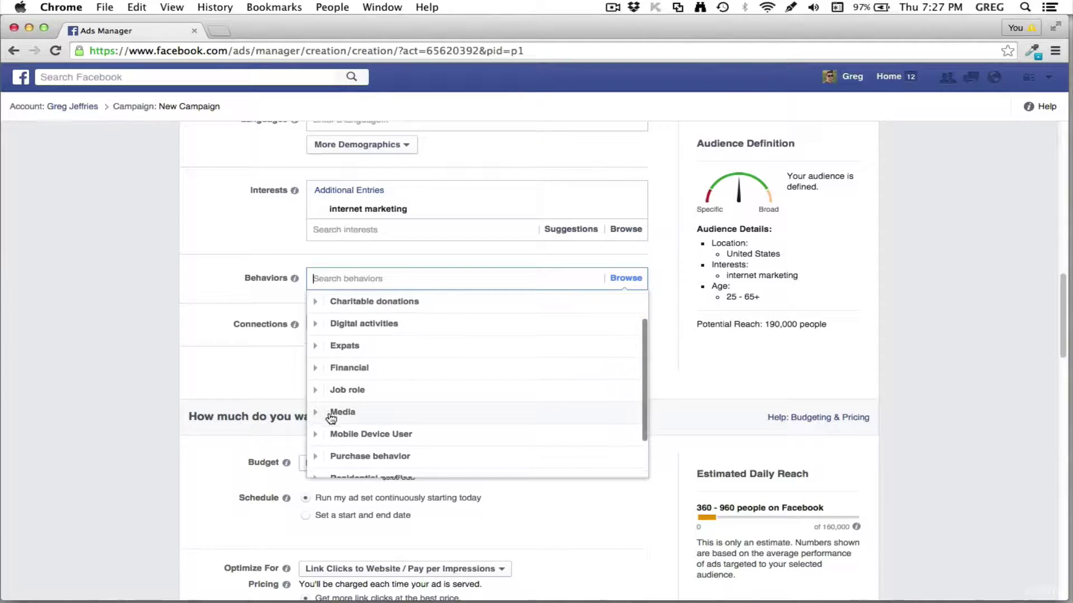
left_click(318, 367)
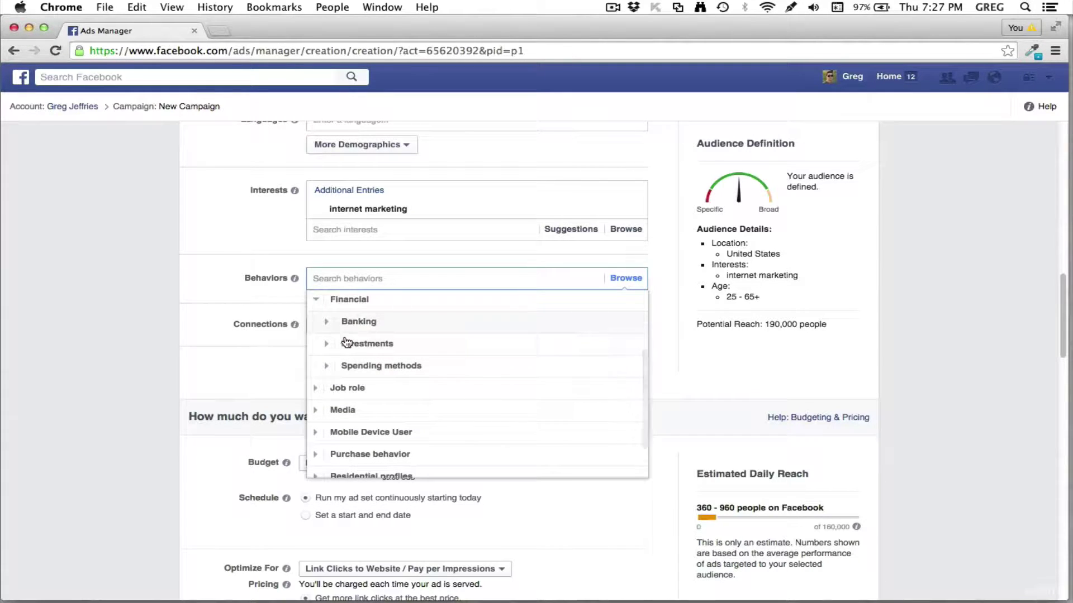
left_click(326, 344)
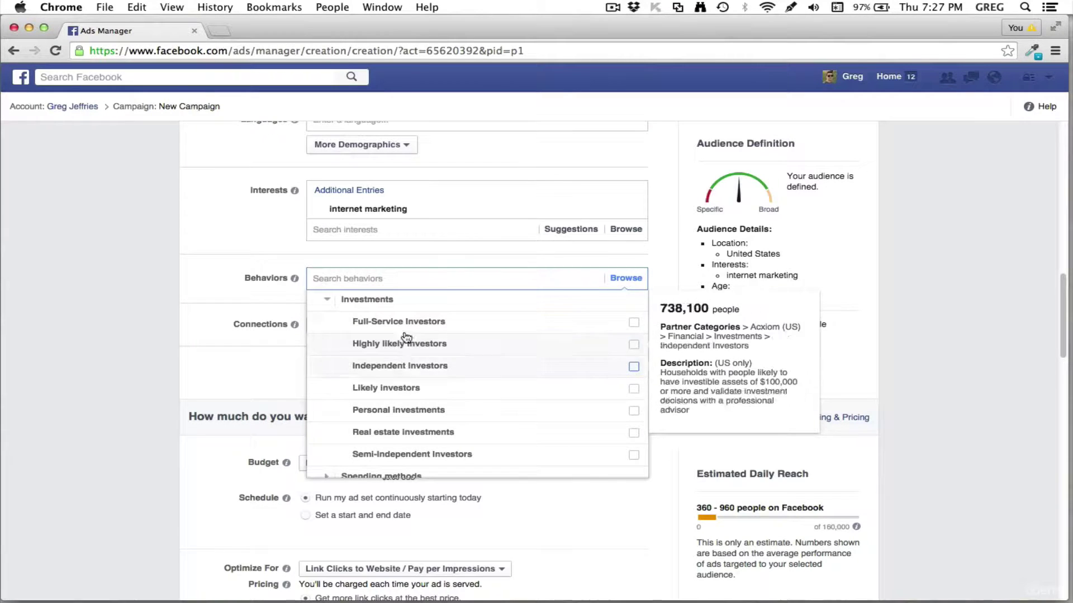
scroll(420, 391, "down", 5)
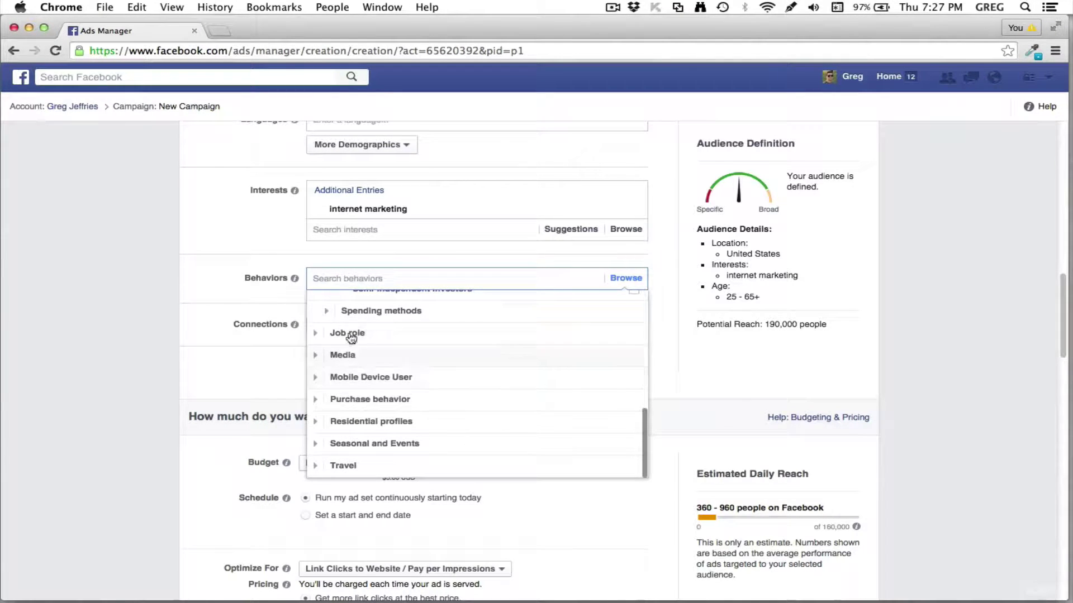
scroll(395, 350, "up", 8)
scroll(396, 350, "up", 2)
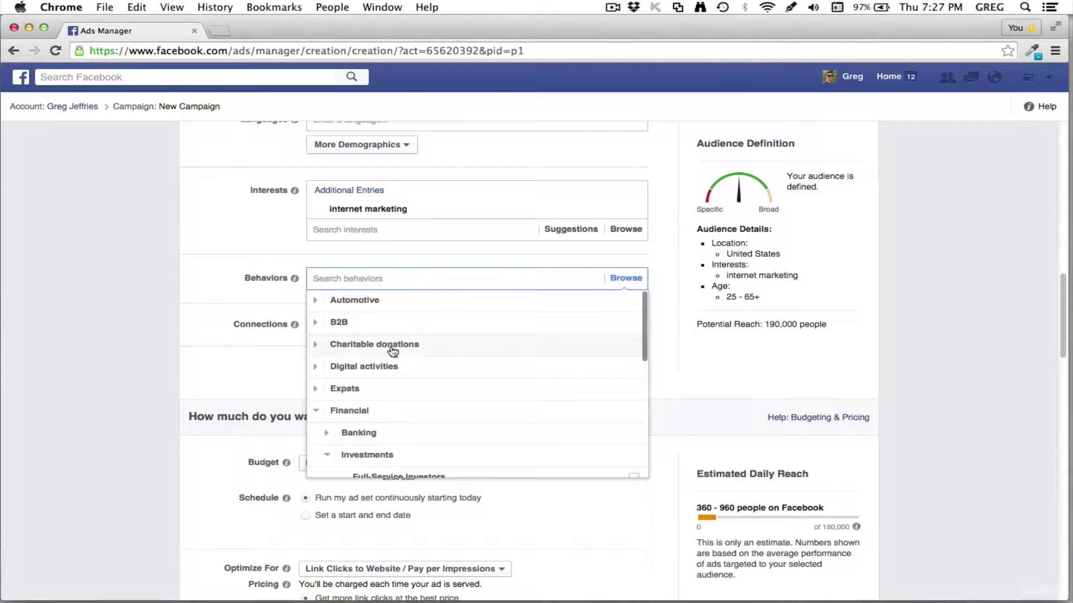
scroll(393, 350, "down", 1)
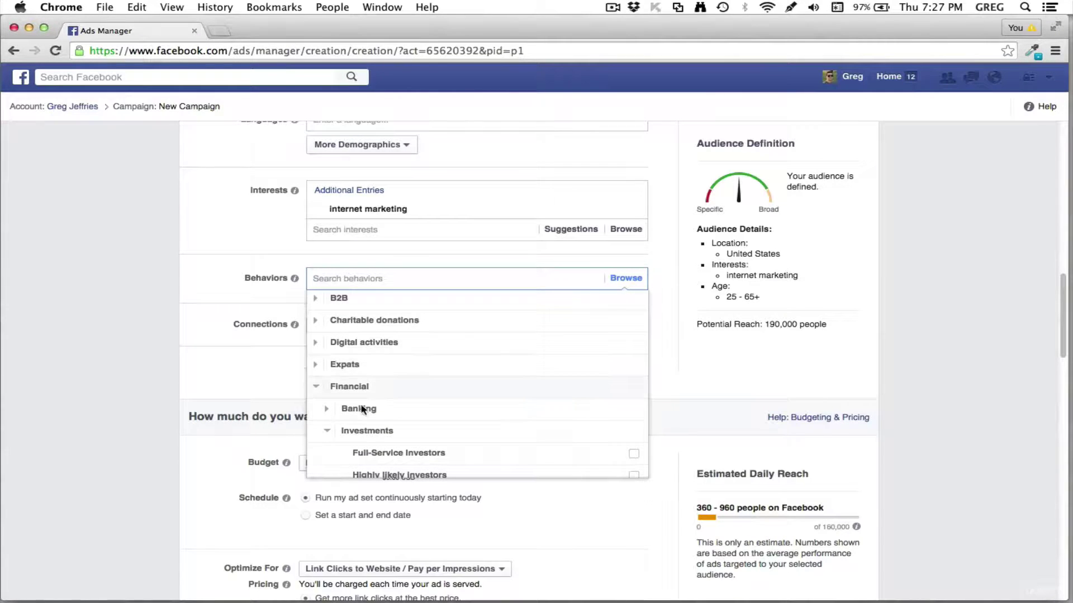
scroll(394, 352, "down", 5)
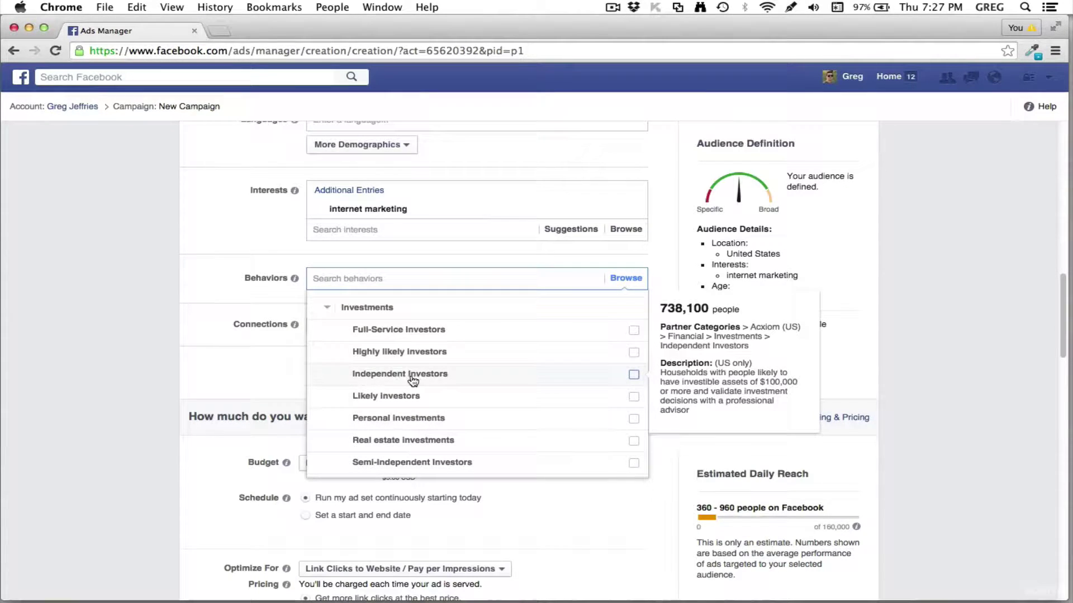
left_click(215, 364)
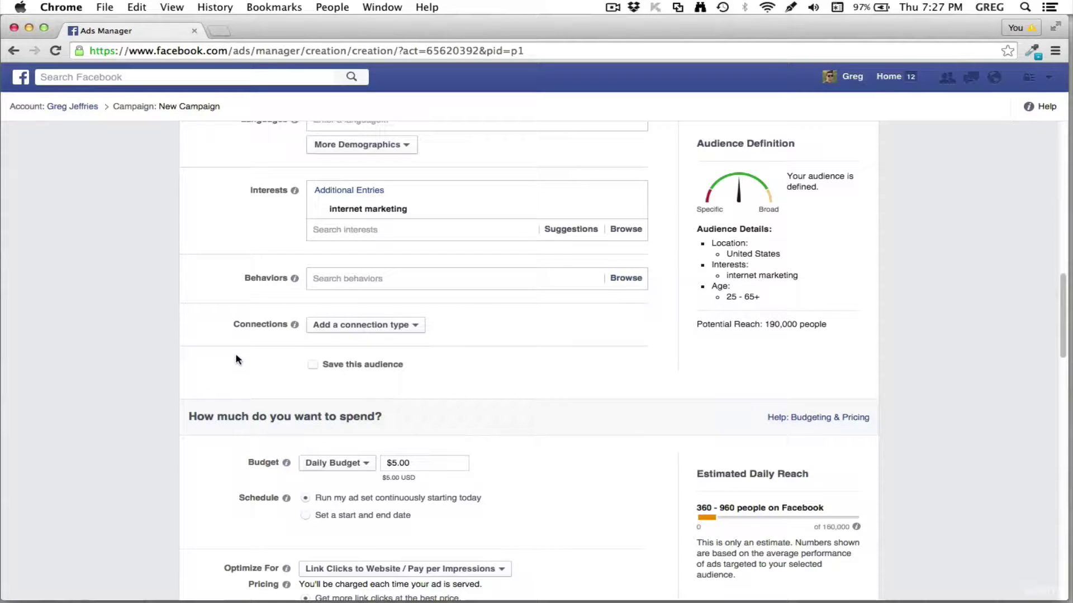
Review the connection types and browse the additional demographic categories, including the Education options, without adding any to the audience.
left_click(408, 329)
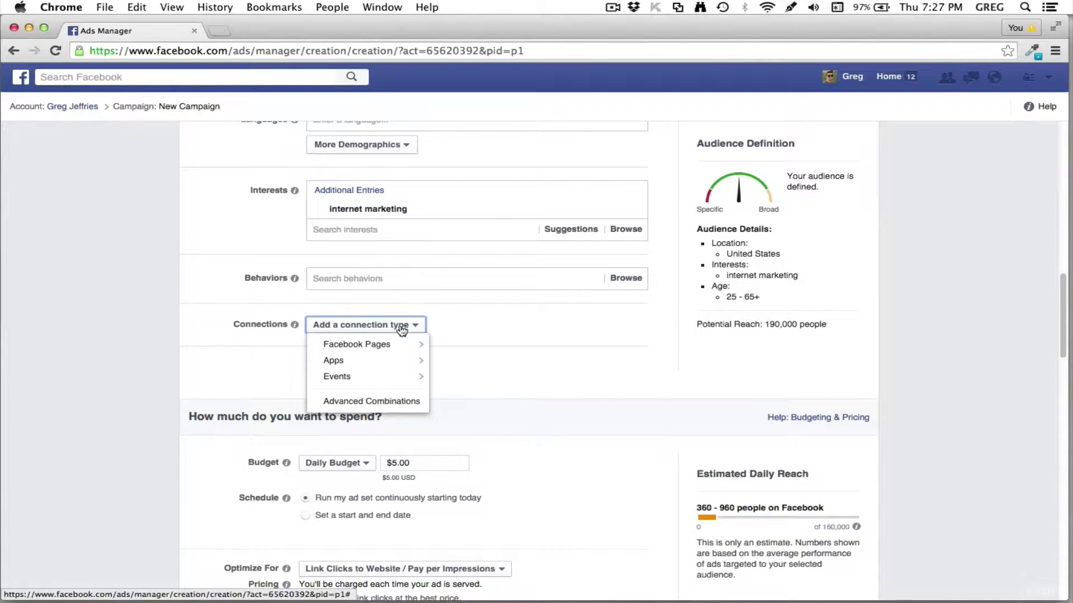
left_click(235, 364)
scroll(237, 361, "up", 1)
scroll(236, 361, "up", 1)
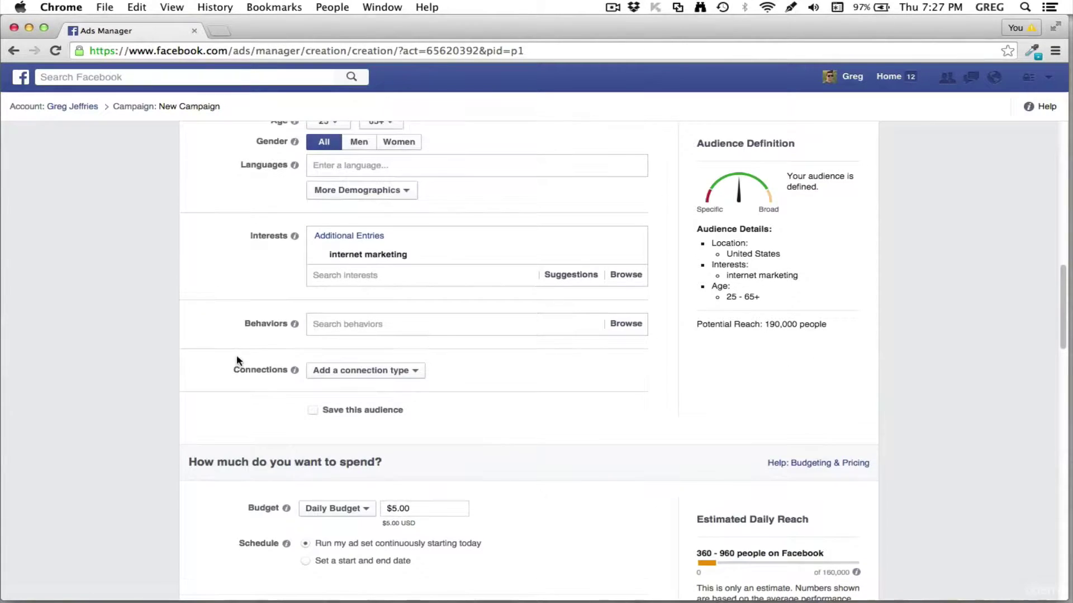
left_click(397, 193)
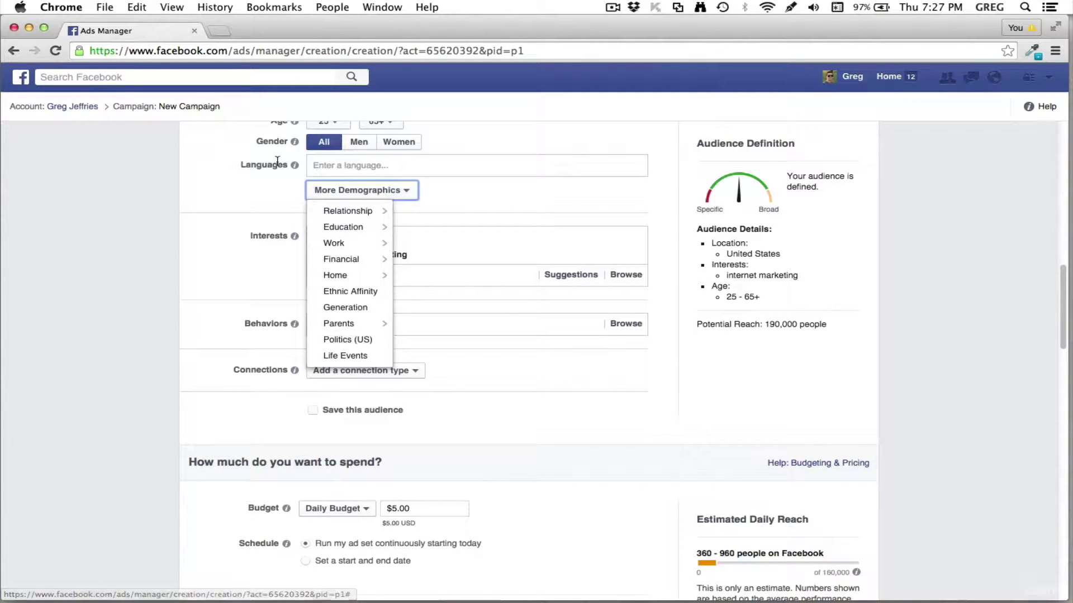
left_click(407, 193)
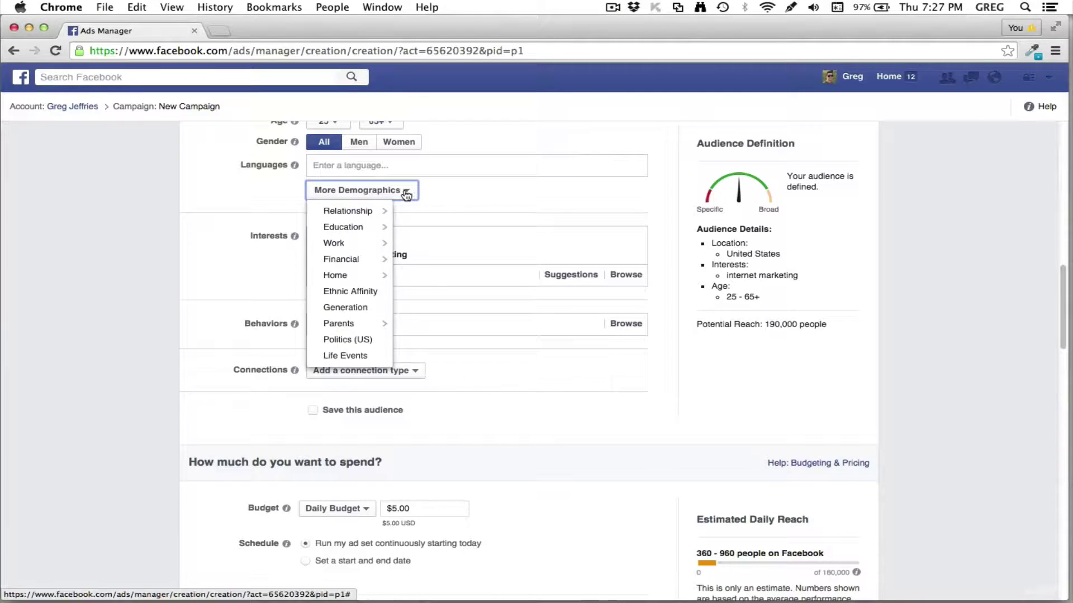
mouse_move(358, 263)
mouse_move(344, 213)
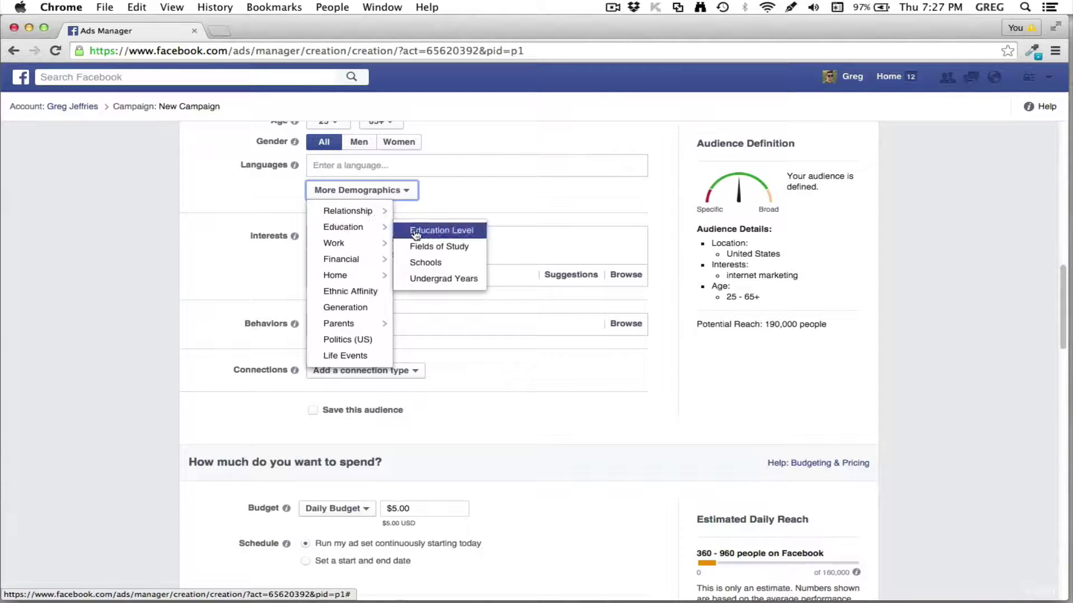
mouse_move(362, 244)
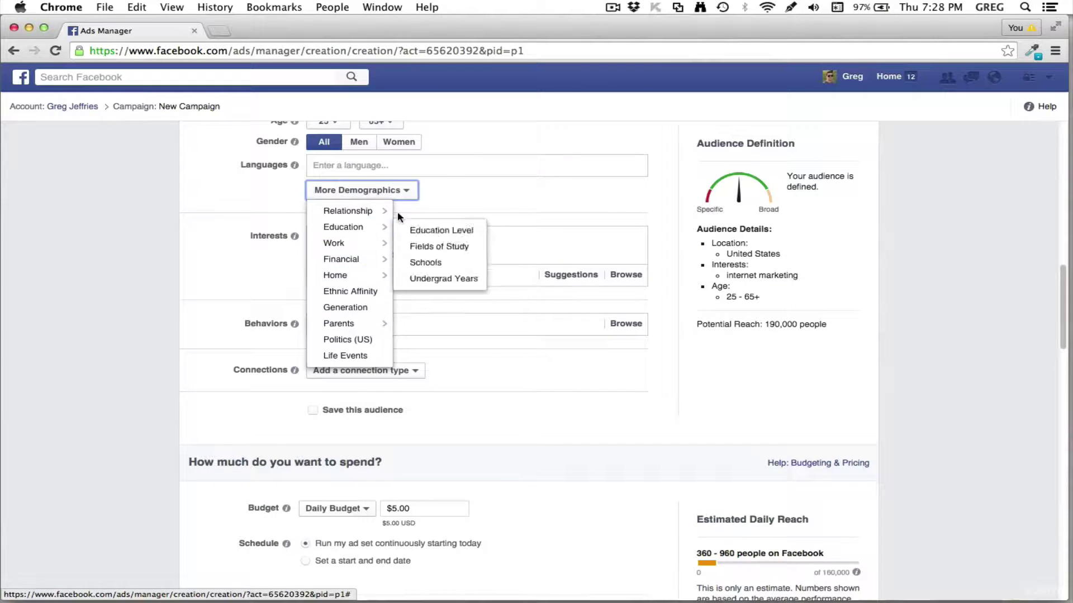
mouse_move(305, 231)
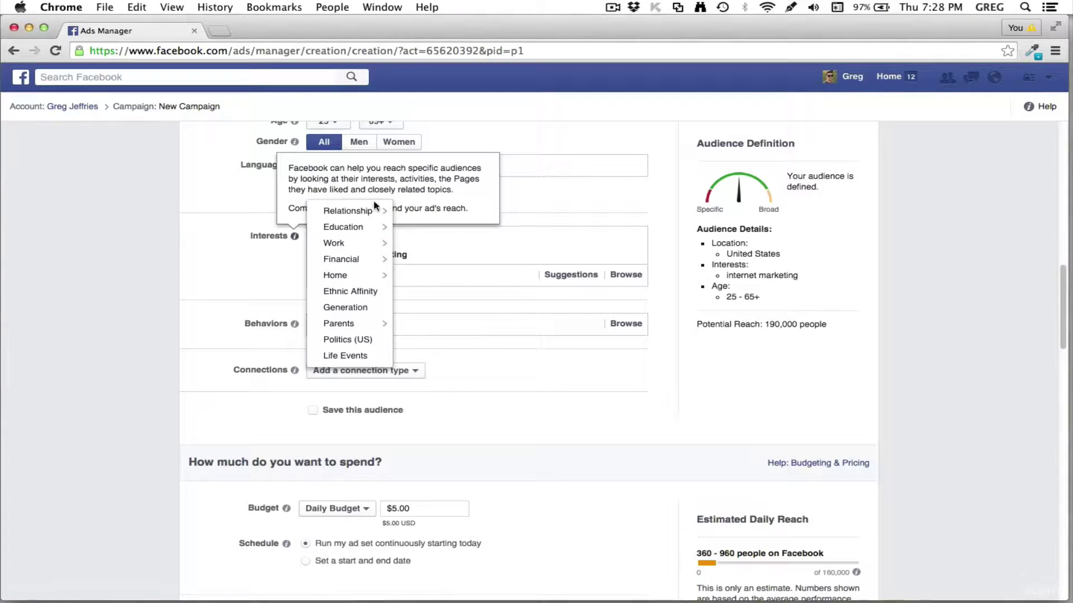
left_click(517, 191)
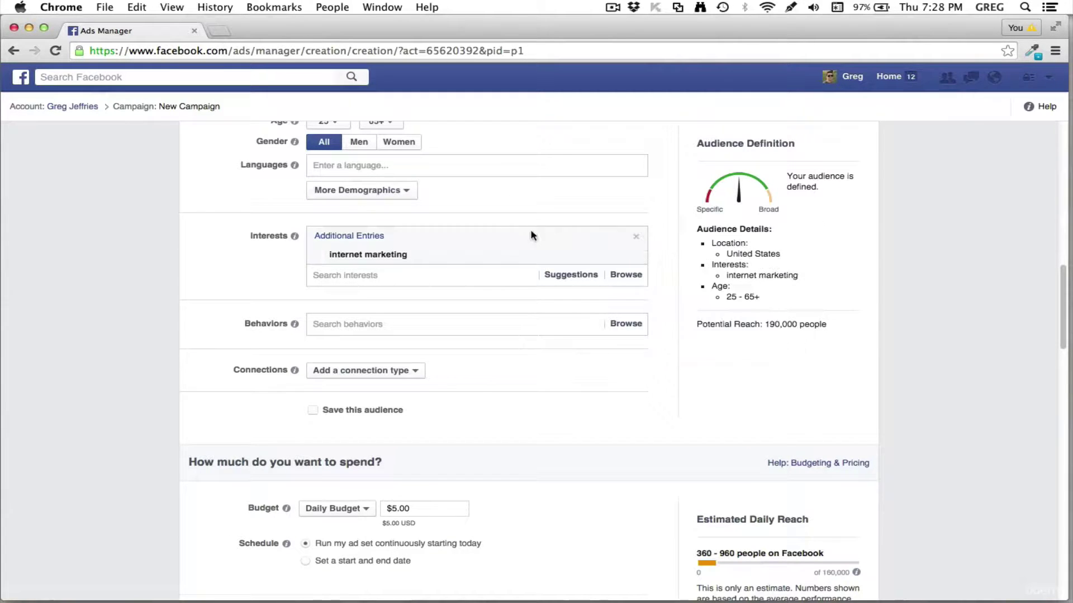
scroll(514, 356, "down", 3)
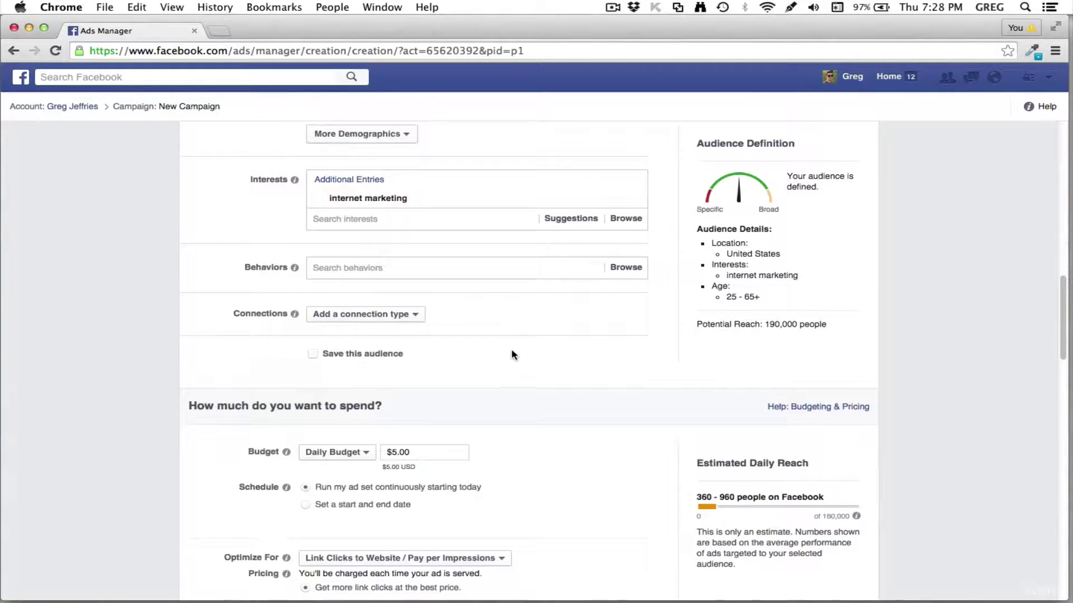
scroll(511, 352, "down", 3)
scroll(531, 345, "up", 3)
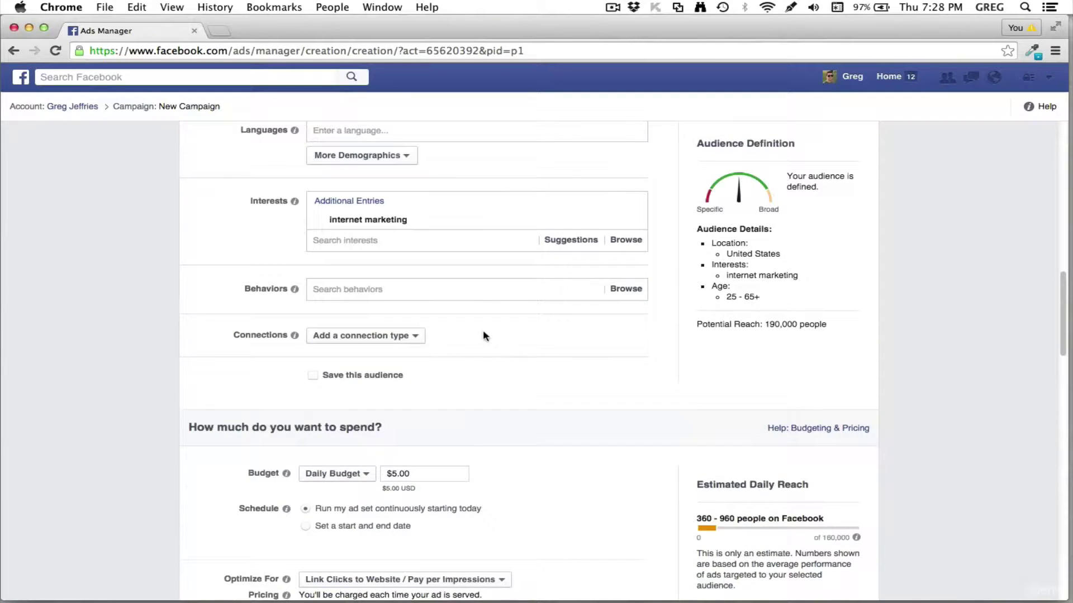
scroll(537, 359, "down", 5)
scroll(558, 366, "up", 3)
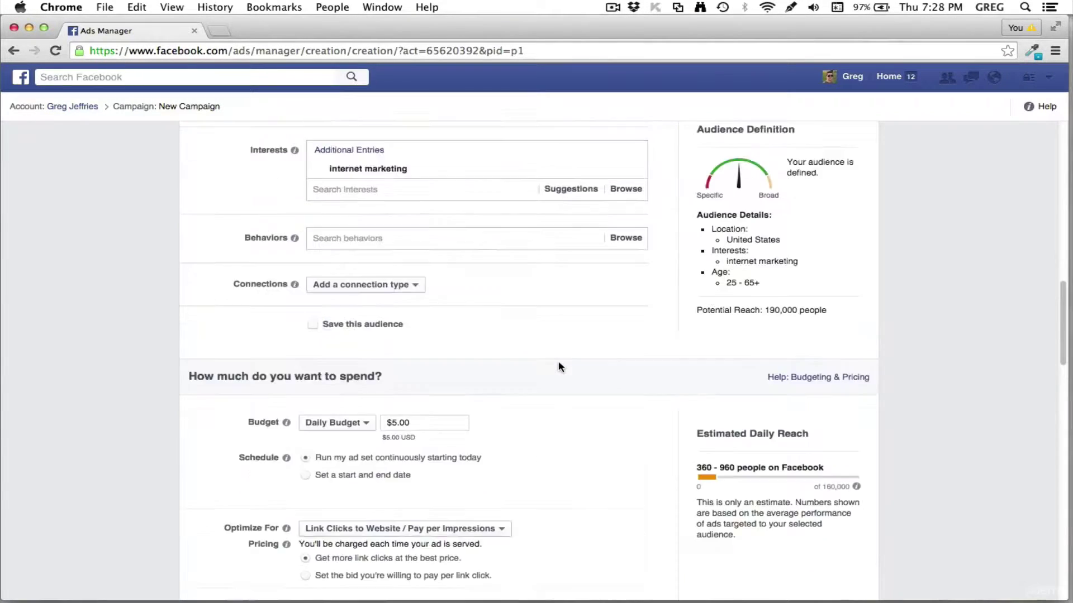
scroll(560, 367, "up", 4)
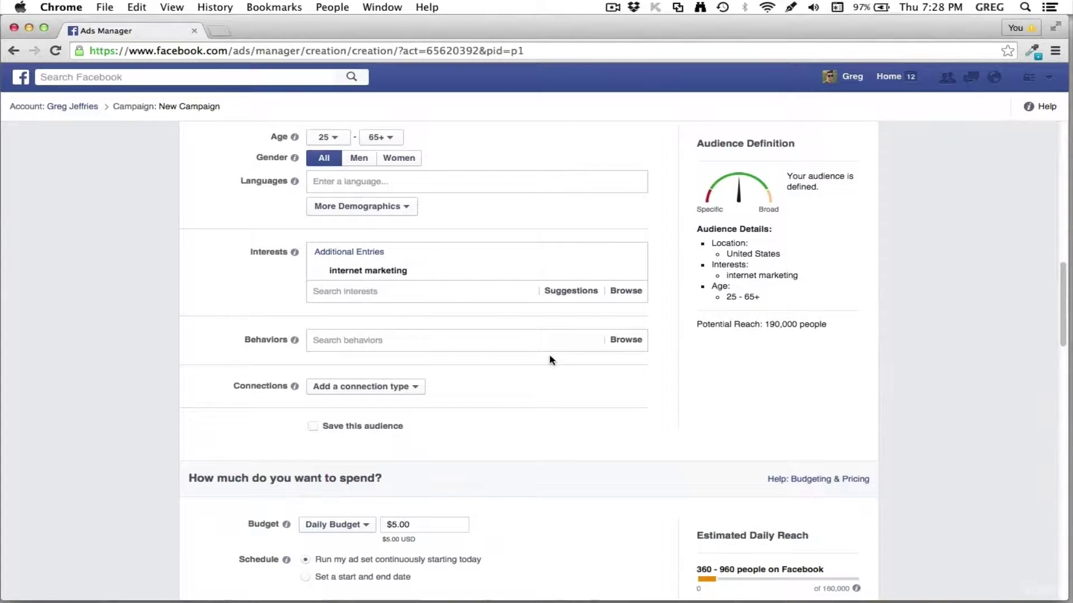
View the available budget types in the spending section and keep Daily Budget selected.
scroll(539, 369, "down", 8)
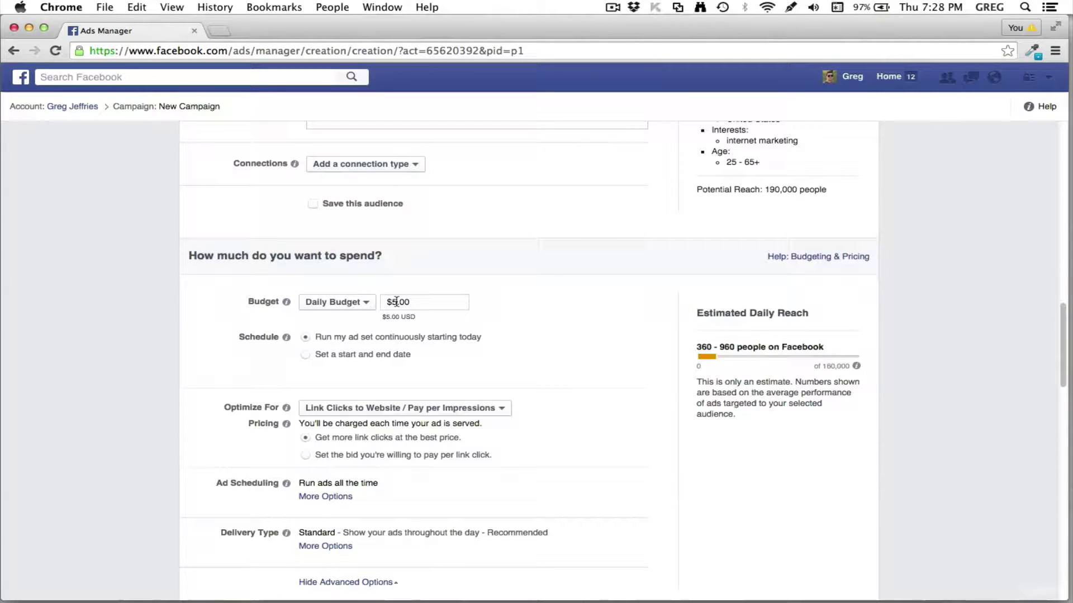
left_click(367, 302)
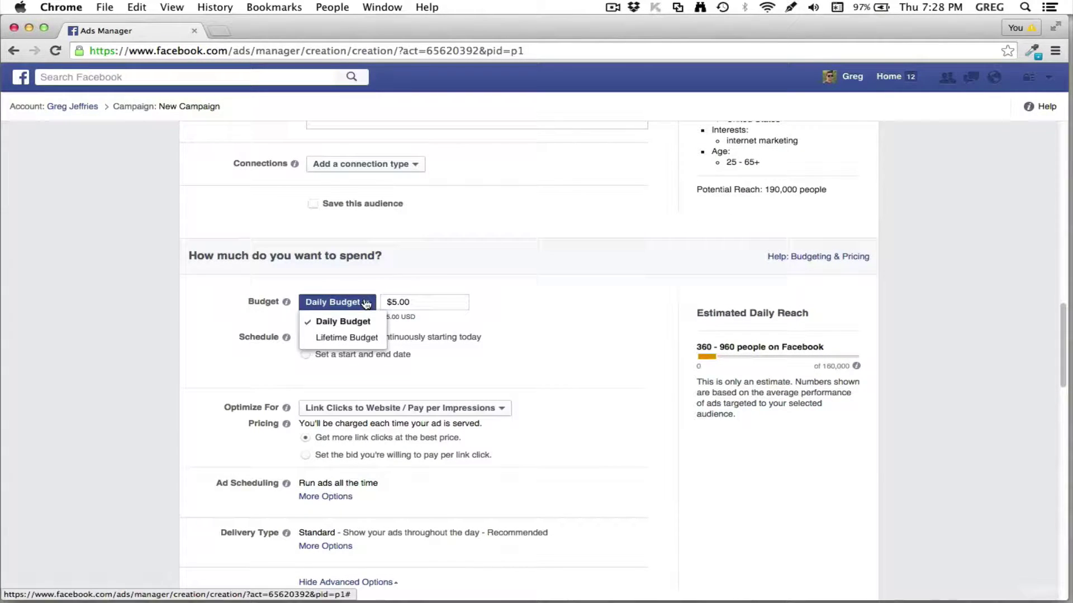
left_click(439, 296)
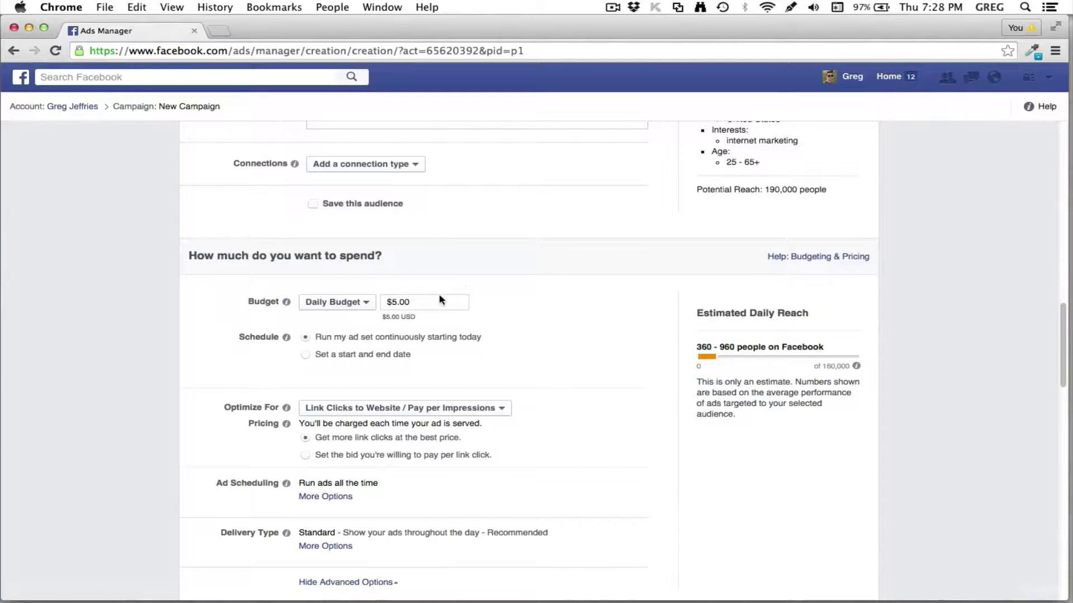
scroll(531, 305, "down", 3)
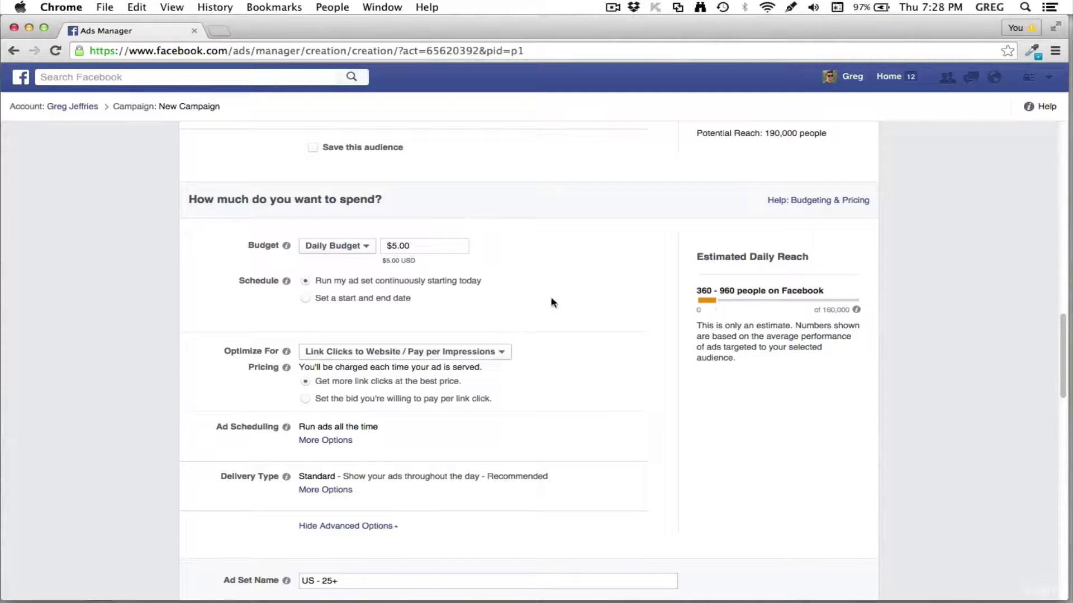
Set the ad set to run with a start and end date, and change the budget type to Lifetime Budget.
left_click(311, 300)
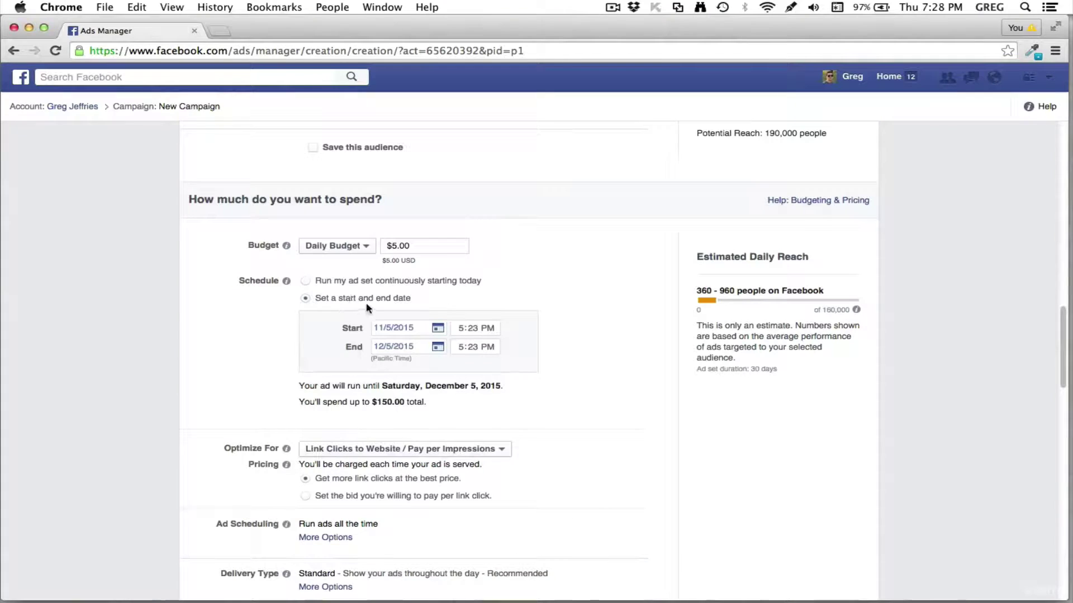
left_click(363, 246)
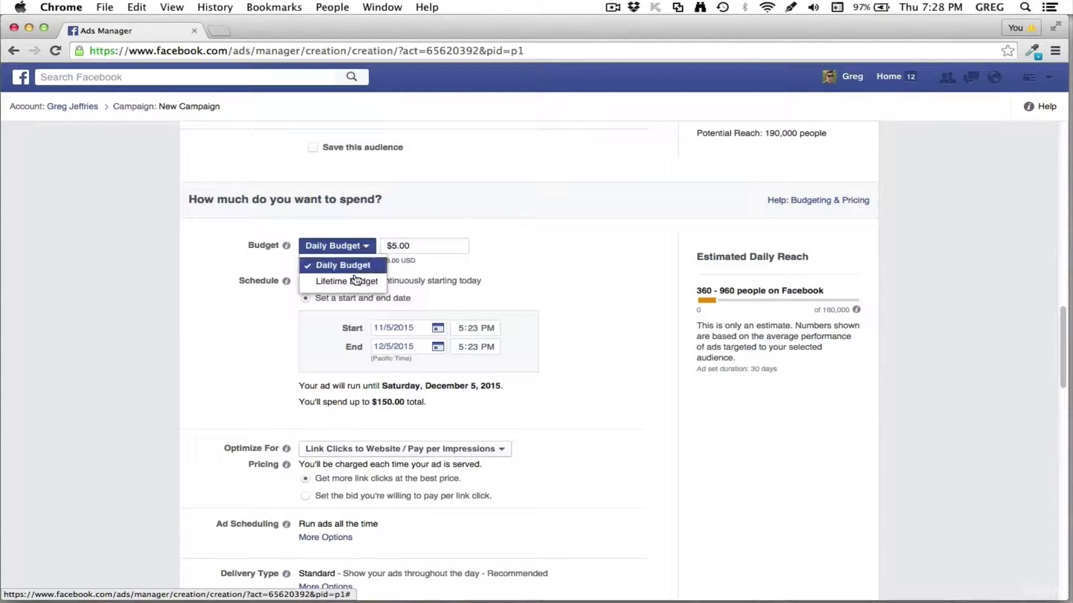
left_click(383, 282)
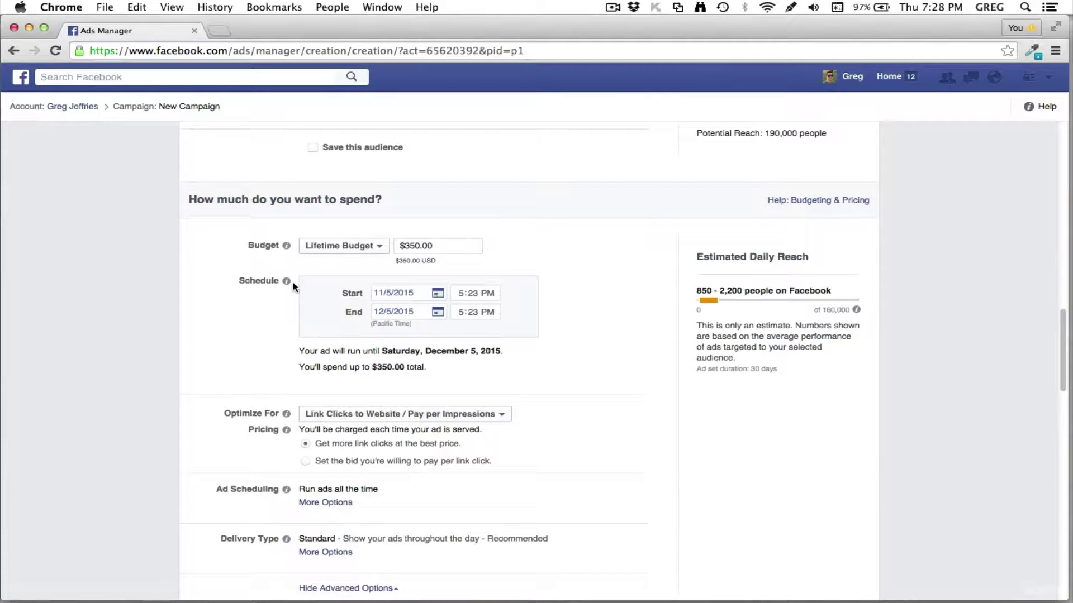
Expand the ad scheduling options, set the ads to run on a schedule, and examine the weekly hour grid.
scroll(405, 342, "down", 1)
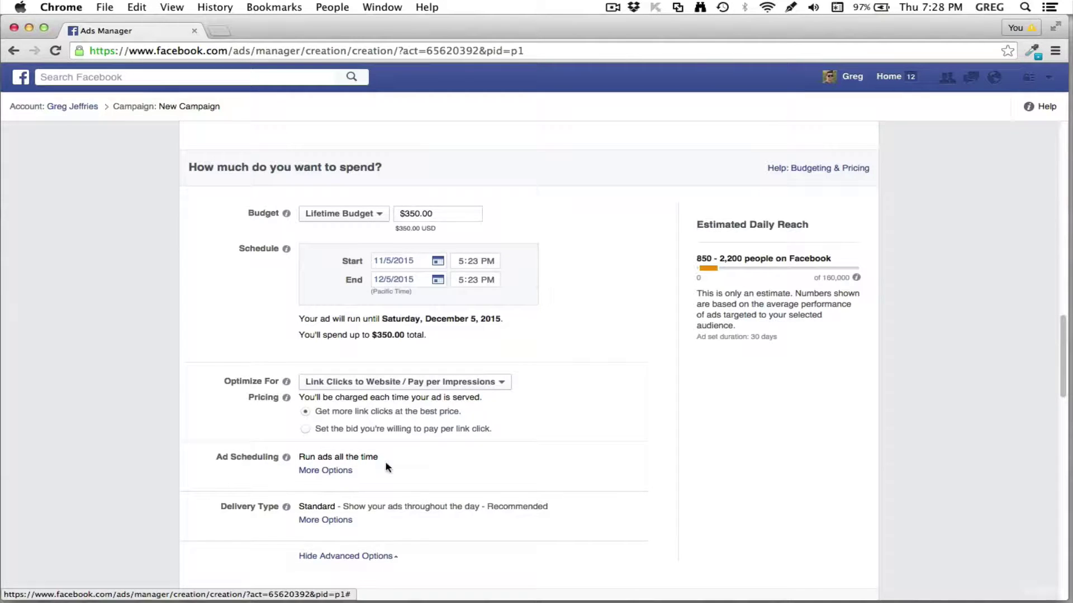
left_click(335, 471)
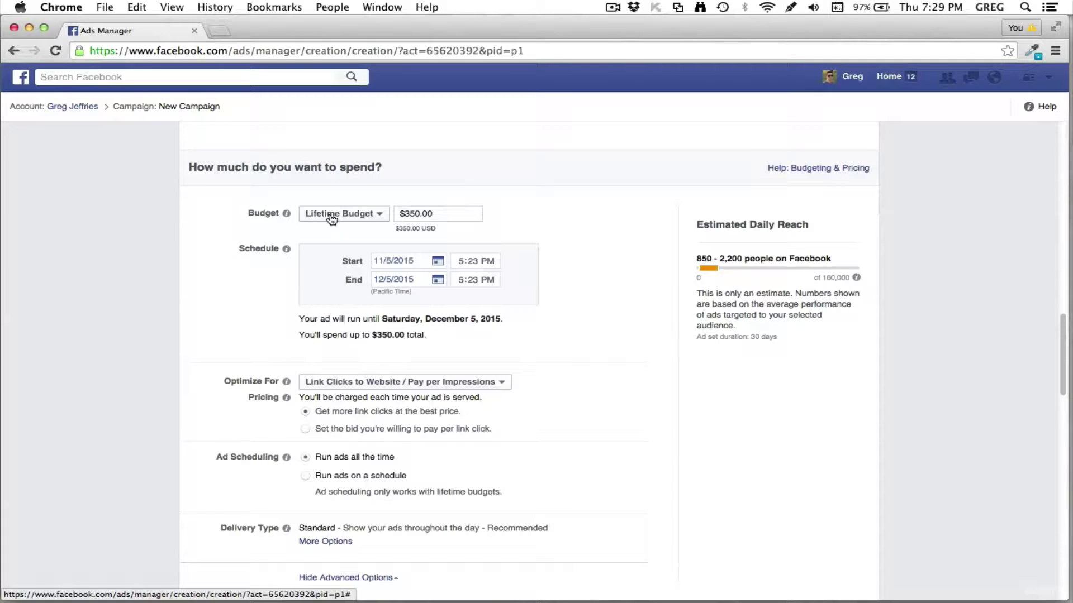
left_click(308, 477)
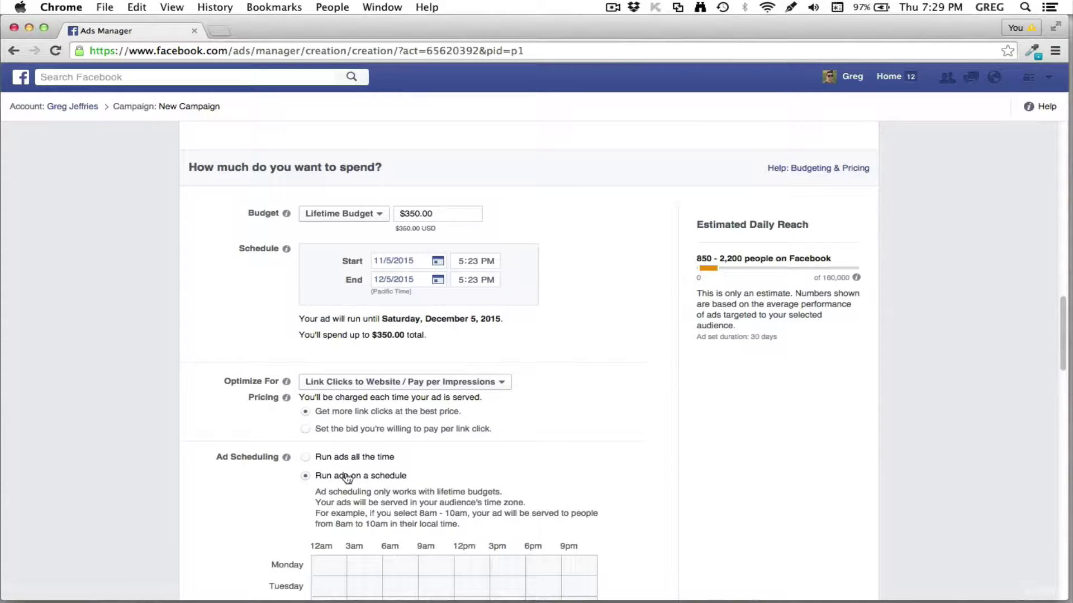
scroll(357, 480, "down", 3)
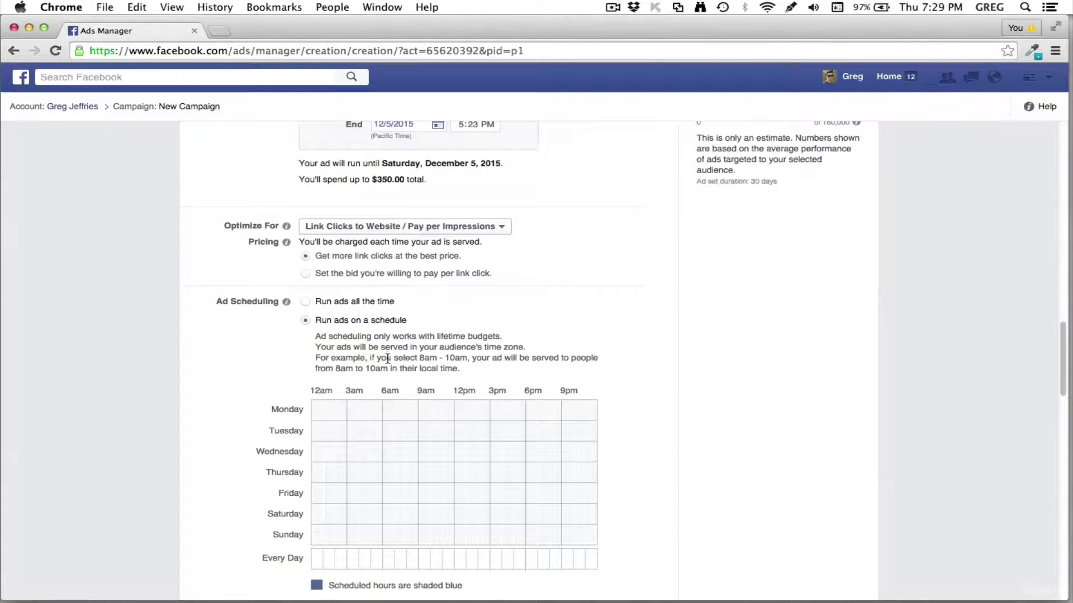
scroll(371, 345, "down", 1)
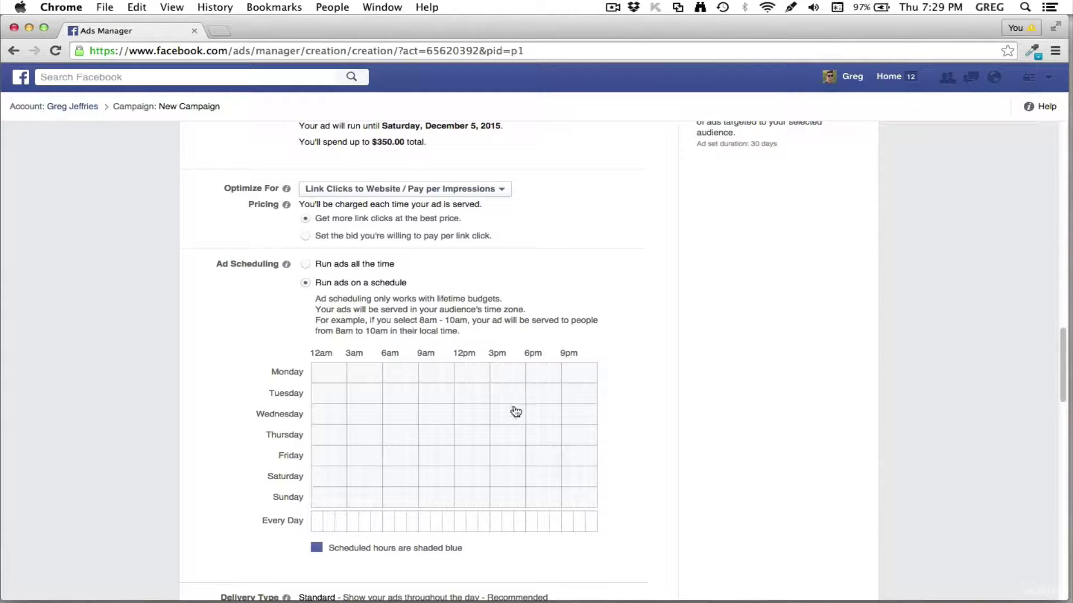
scroll(591, 397, "down", 3)
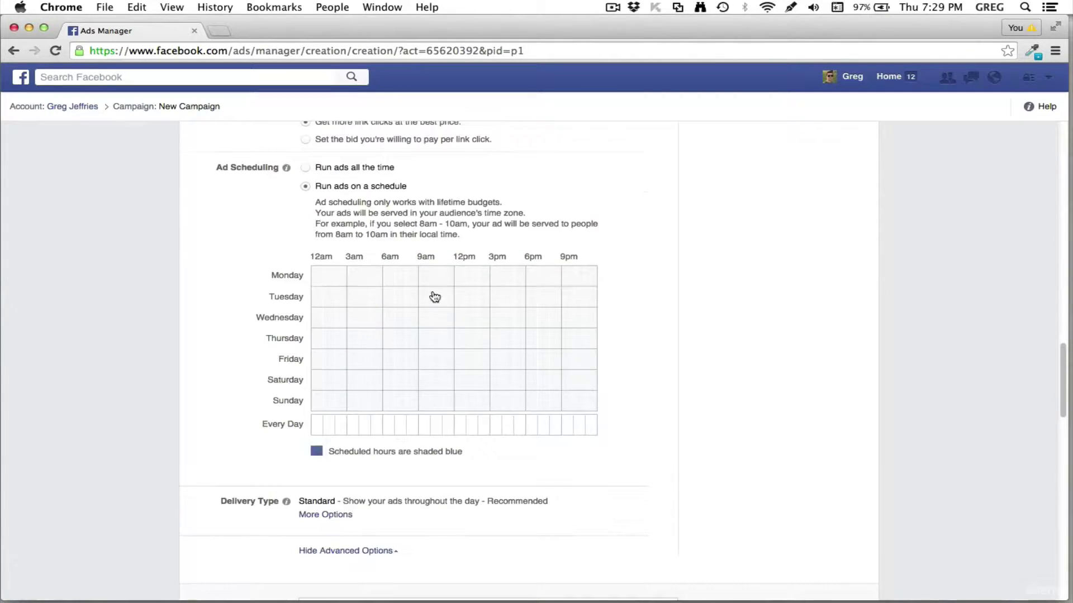
scroll(450, 315, "up", 2)
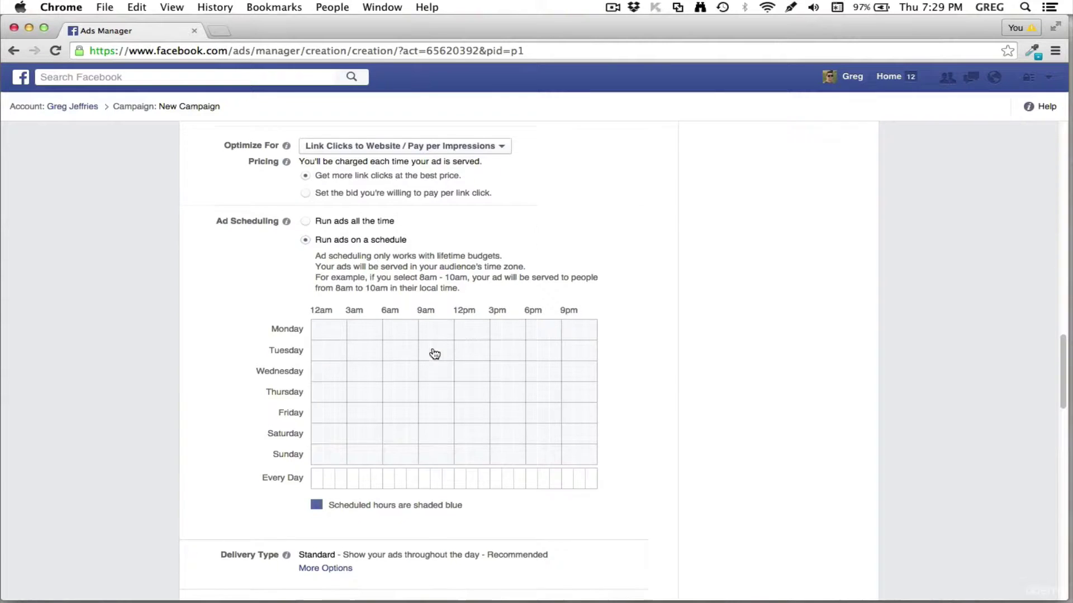
Choose IMSource as the connected Facebook Page that represents the business in the new ad.
scroll(434, 354, "down", 5)
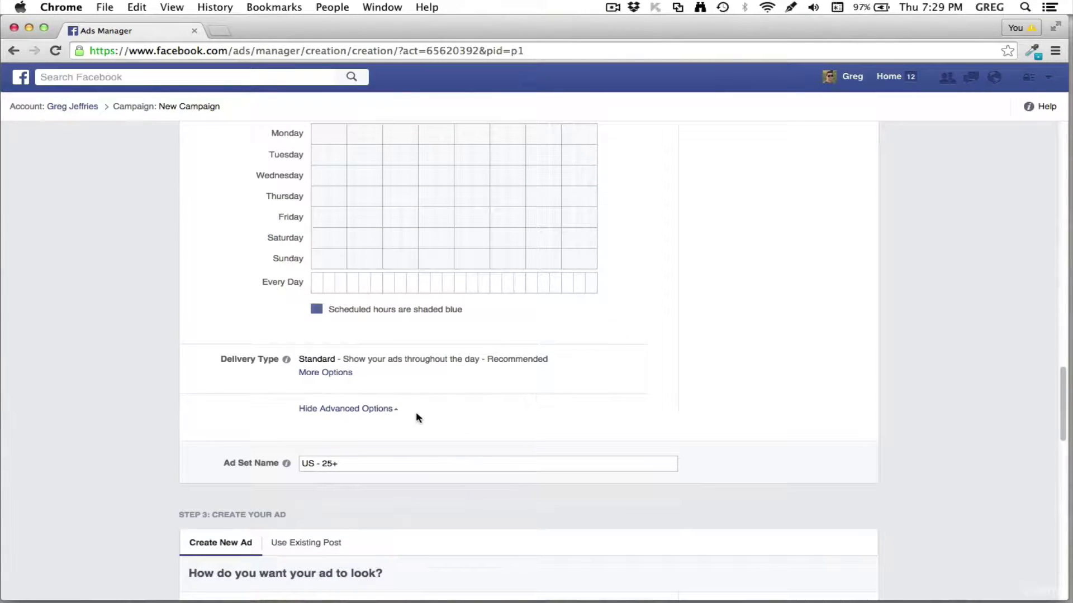
scroll(430, 414, "down", 3)
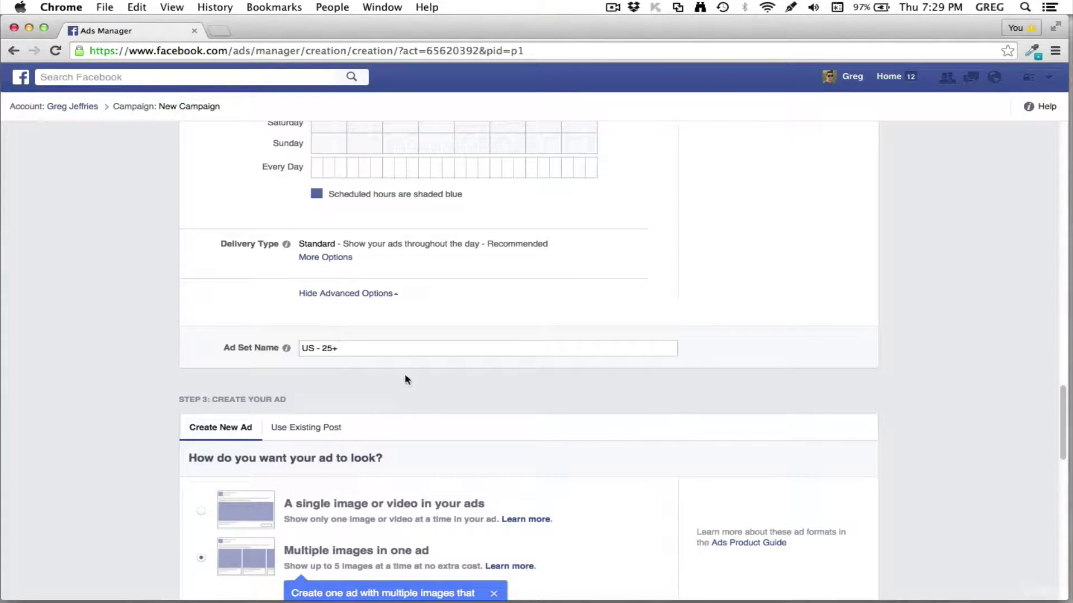
scroll(408, 380, "down", 4)
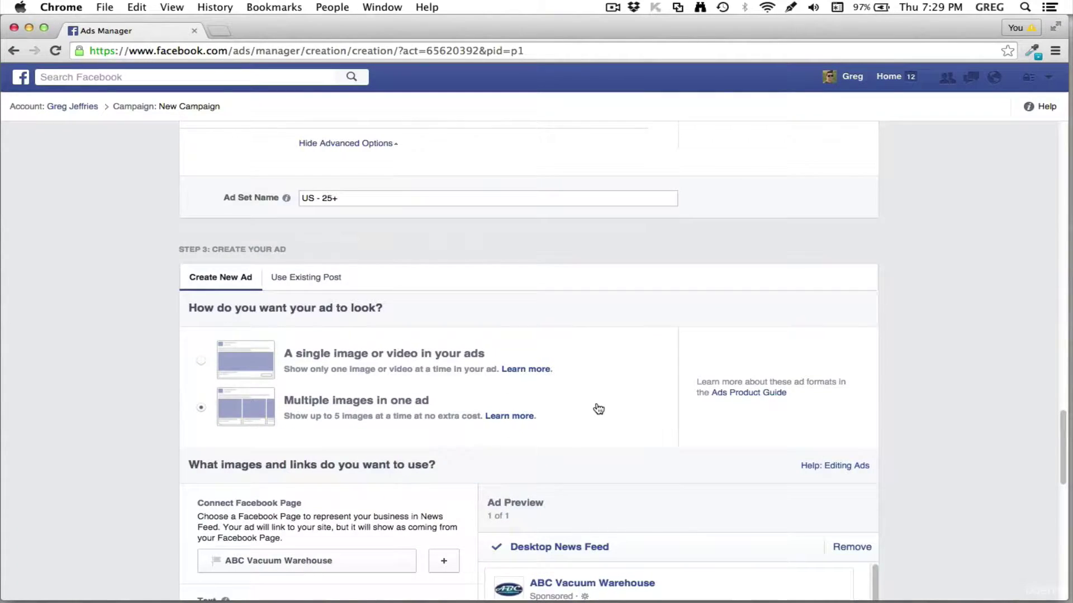
scroll(596, 407, "down", 5)
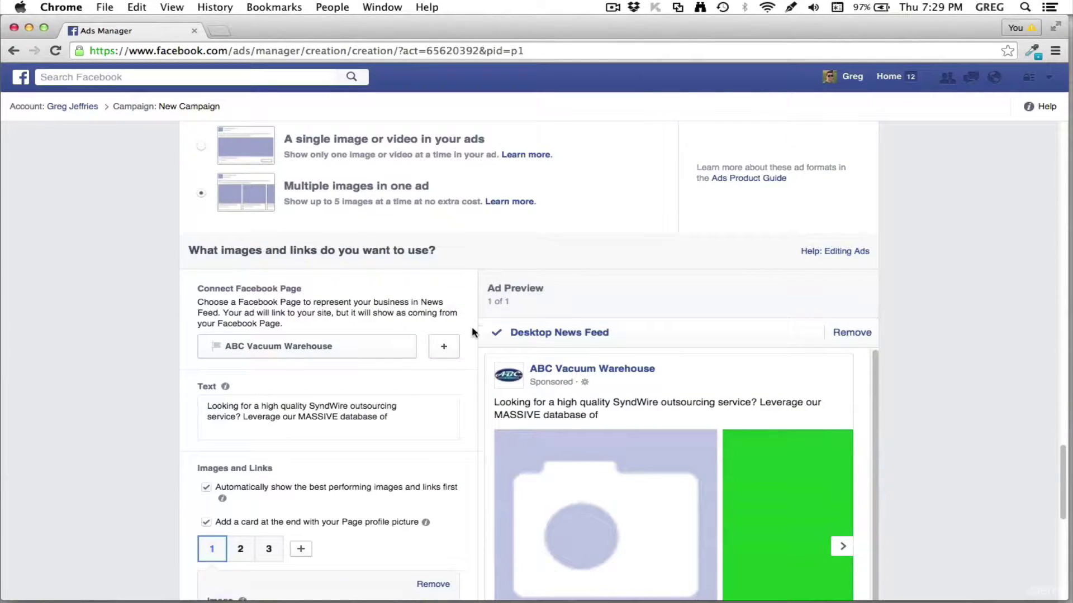
scroll(436, 332, "down", 1)
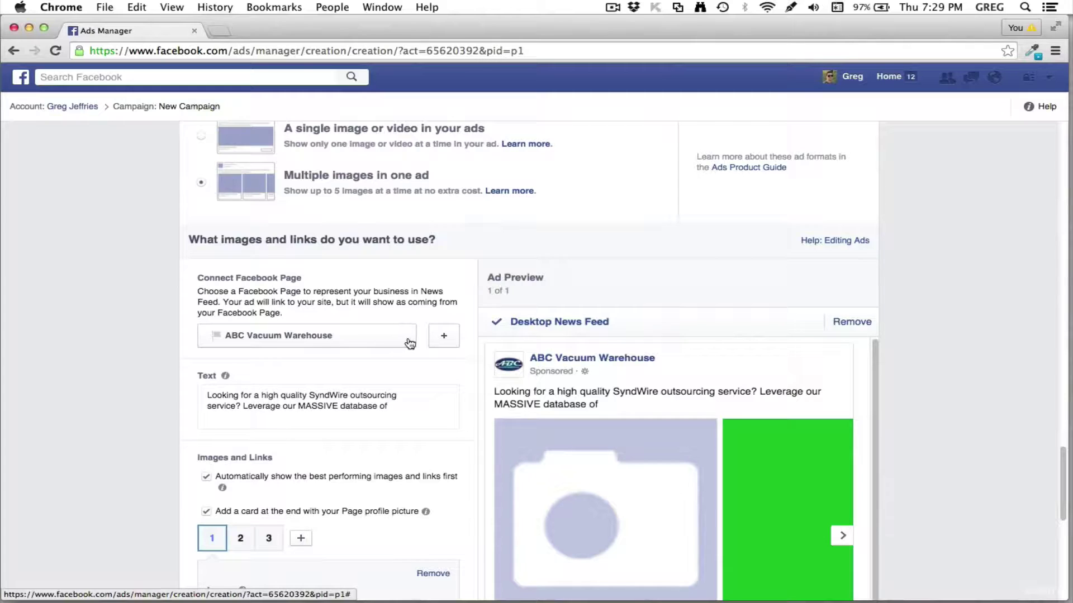
left_click(393, 342)
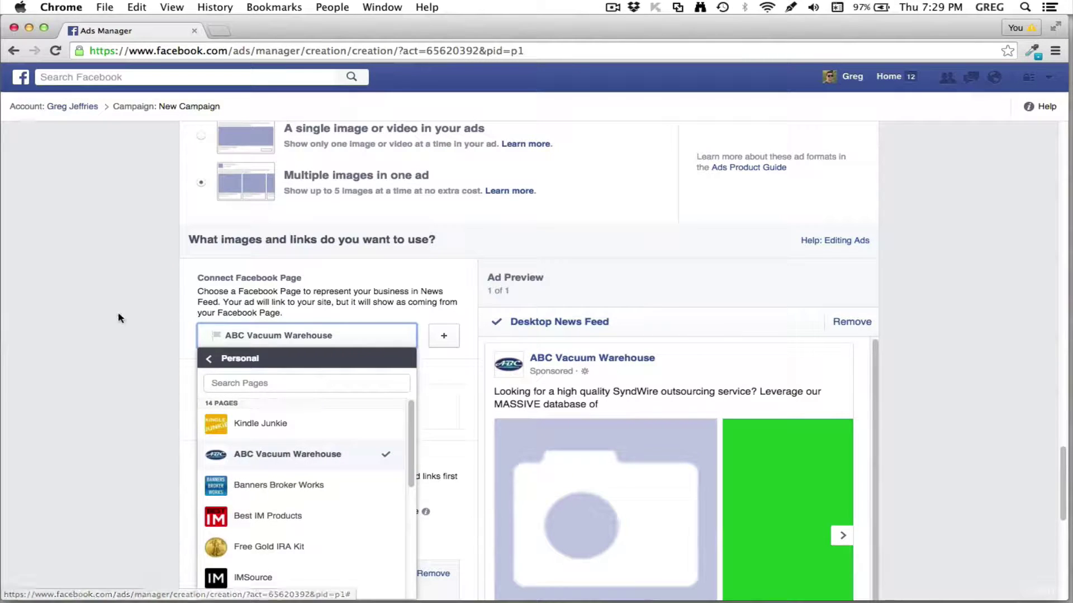
left_click(150, 312)
left_click(400, 343)
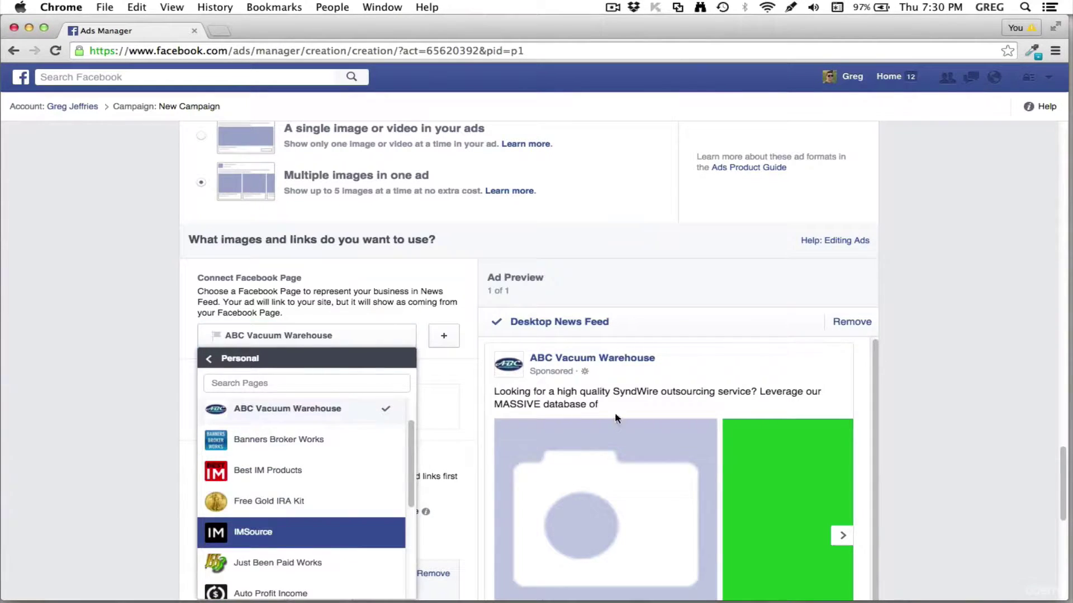
key("Return")
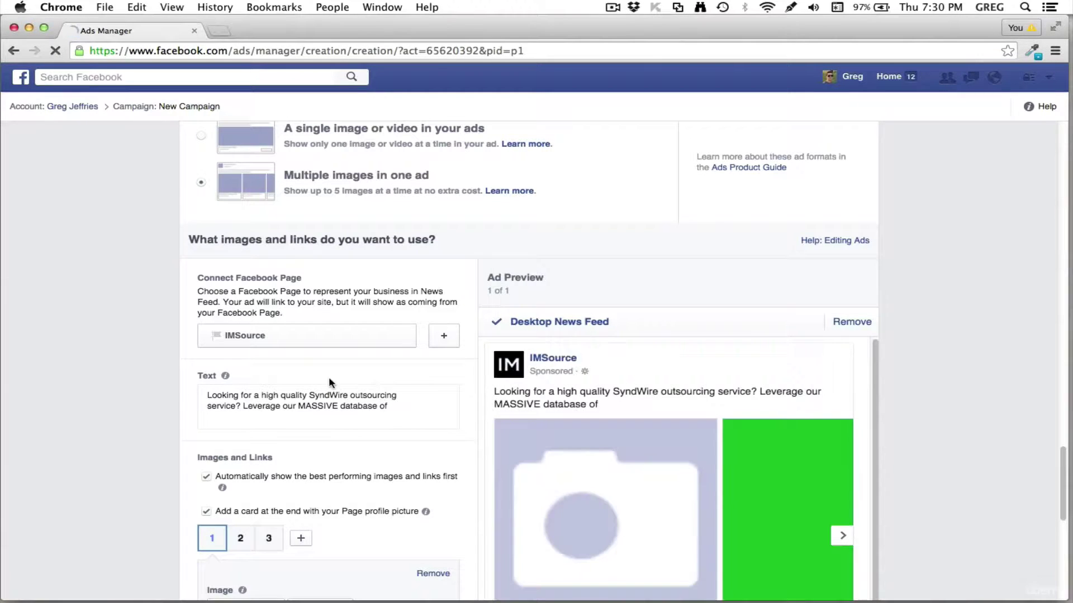
scroll(615, 324, "down", 1)
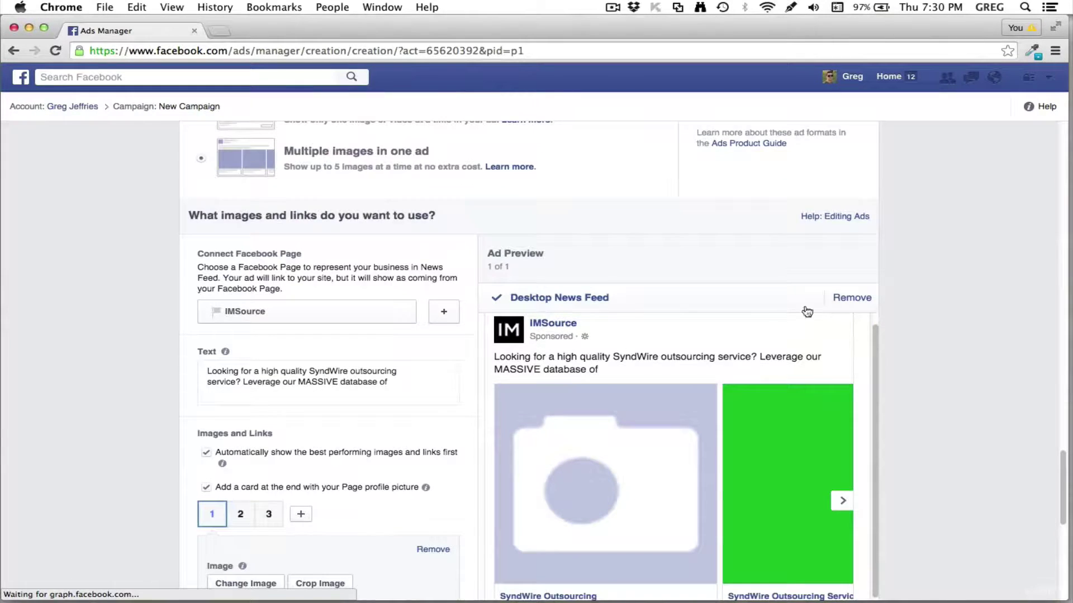
Preview the ad in the Mobile News Feed, Desktop Right Column and Desktop News Feed placements.
scroll(807, 312, "down", 3)
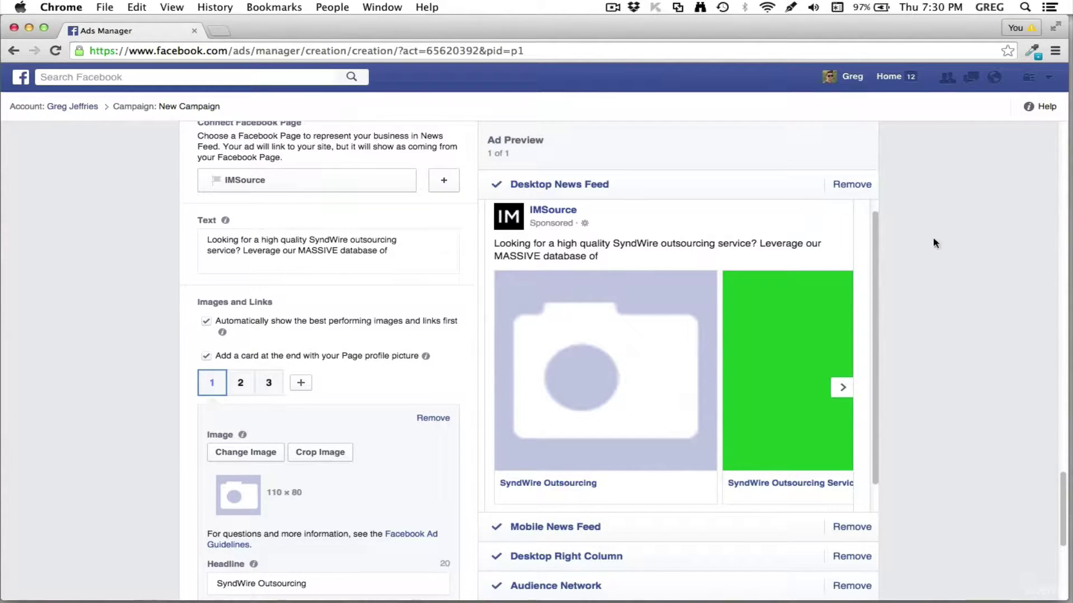
scroll(799, 335, "down", 2)
left_click(782, 513)
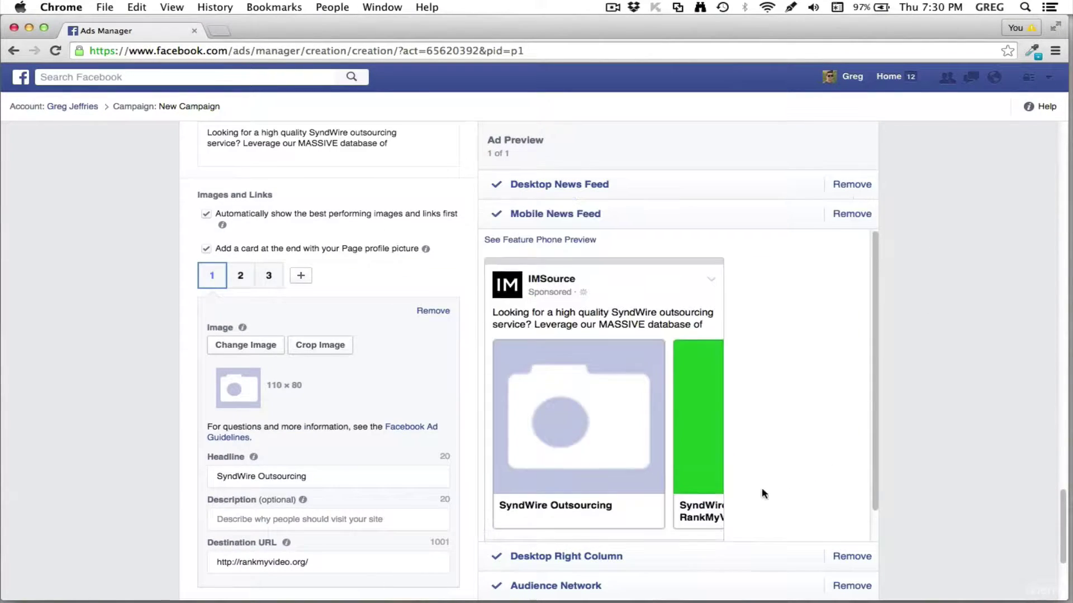
left_click(757, 561)
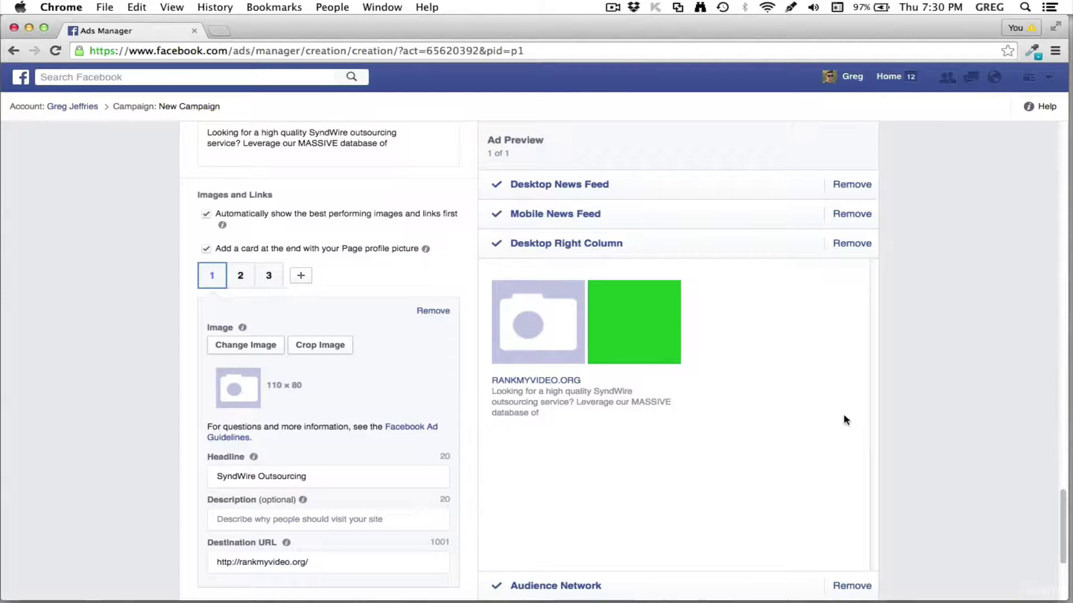
scroll(918, 470, "down", 3)
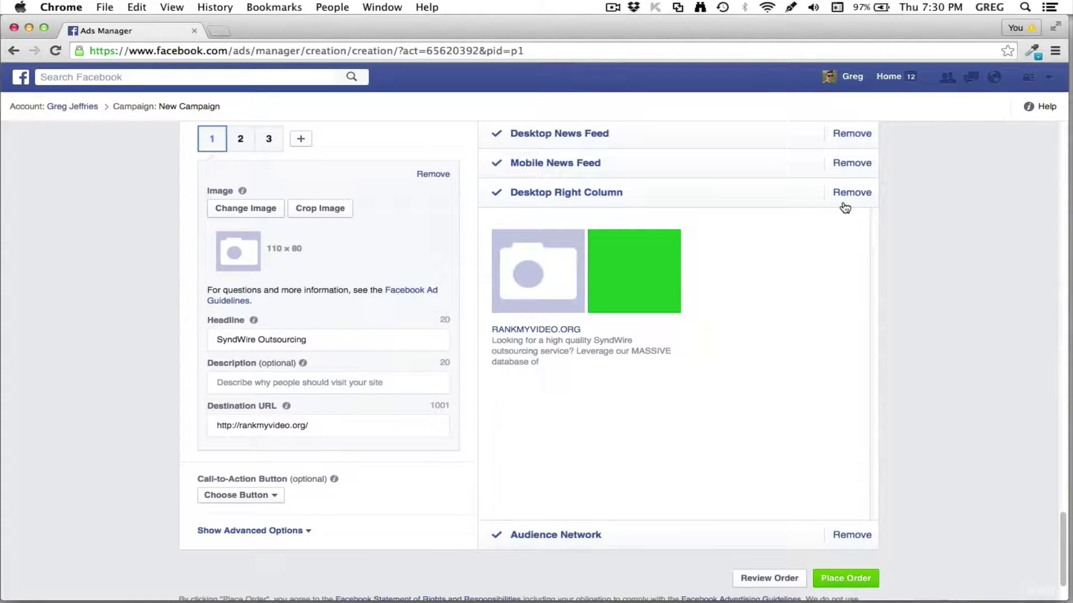
scroll(878, 254, "up", 1)
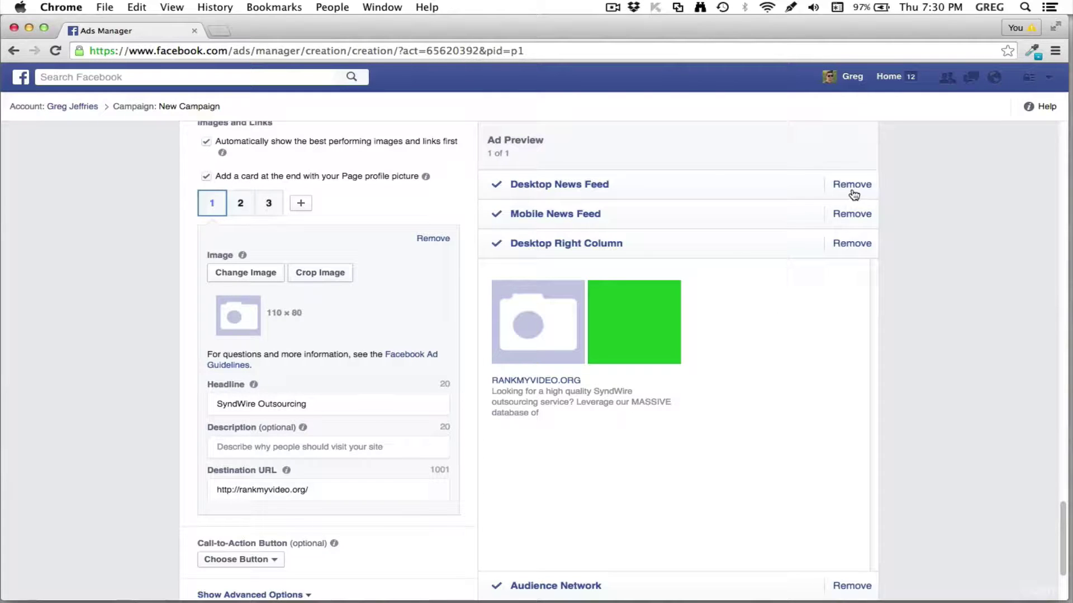
left_click(795, 191)
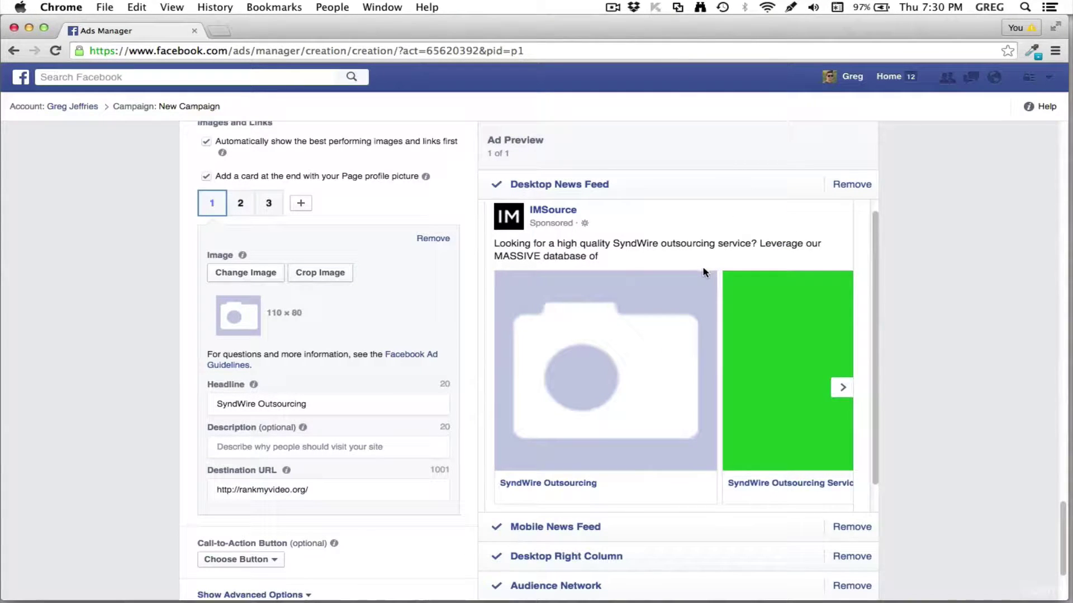
Remove the Desktop News Feed, Mobile News Feed and Audience Network placements, and preview the remaining Desktop Right Column ad.
left_click(857, 185)
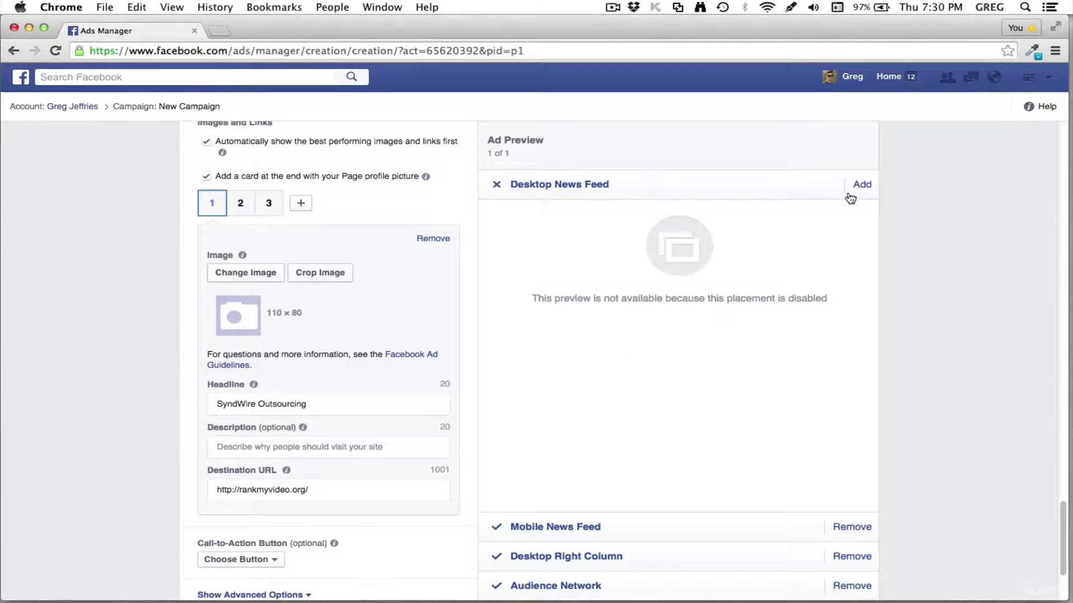
left_click(849, 527)
left_click(852, 585)
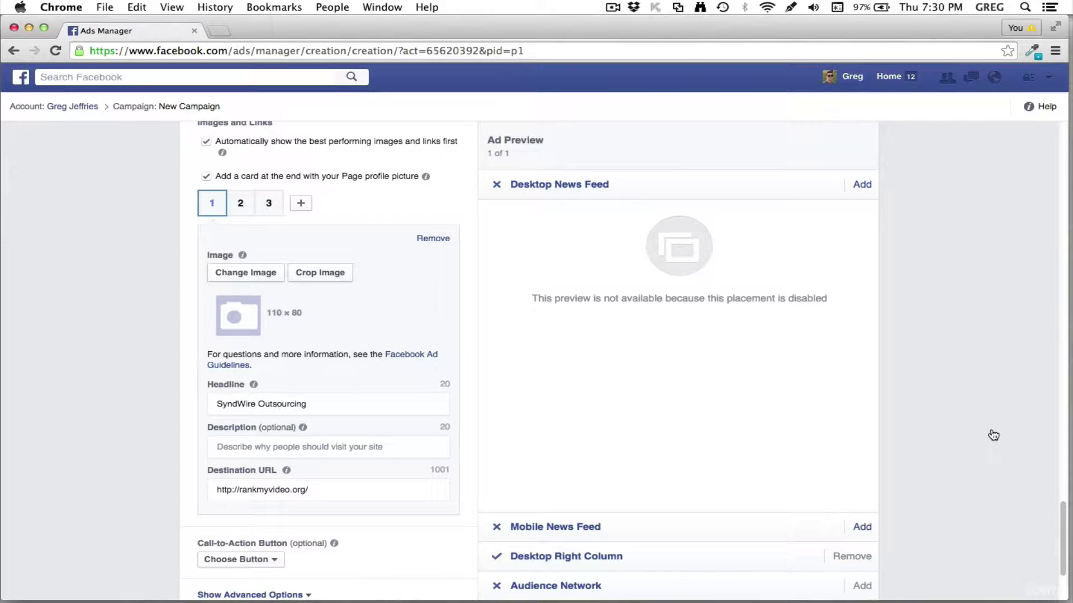
scroll(991, 433, "down", 5)
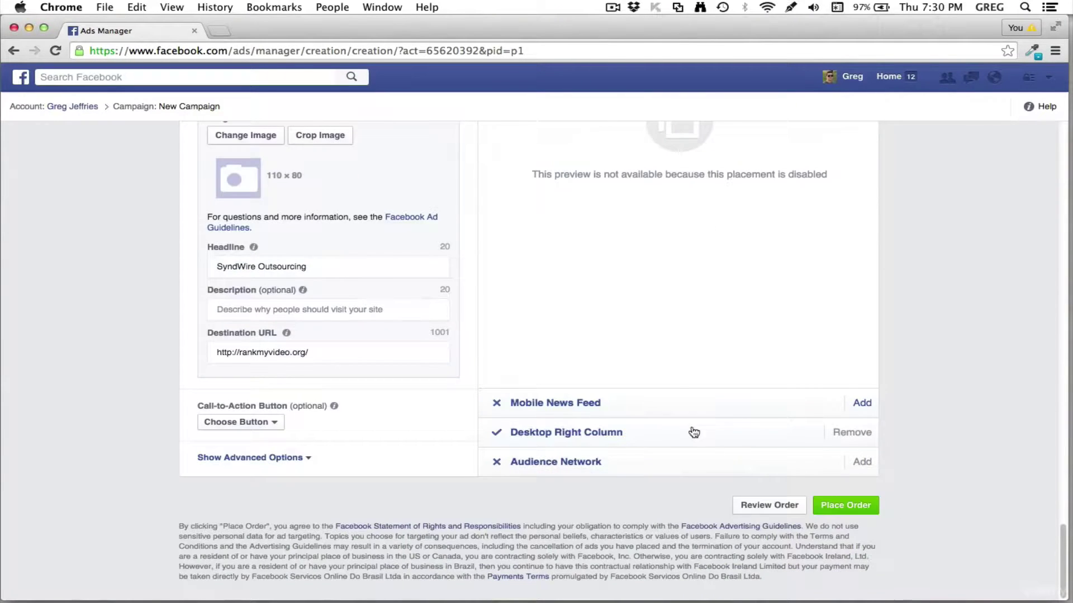
left_click(633, 433)
scroll(773, 357, "up", 3)
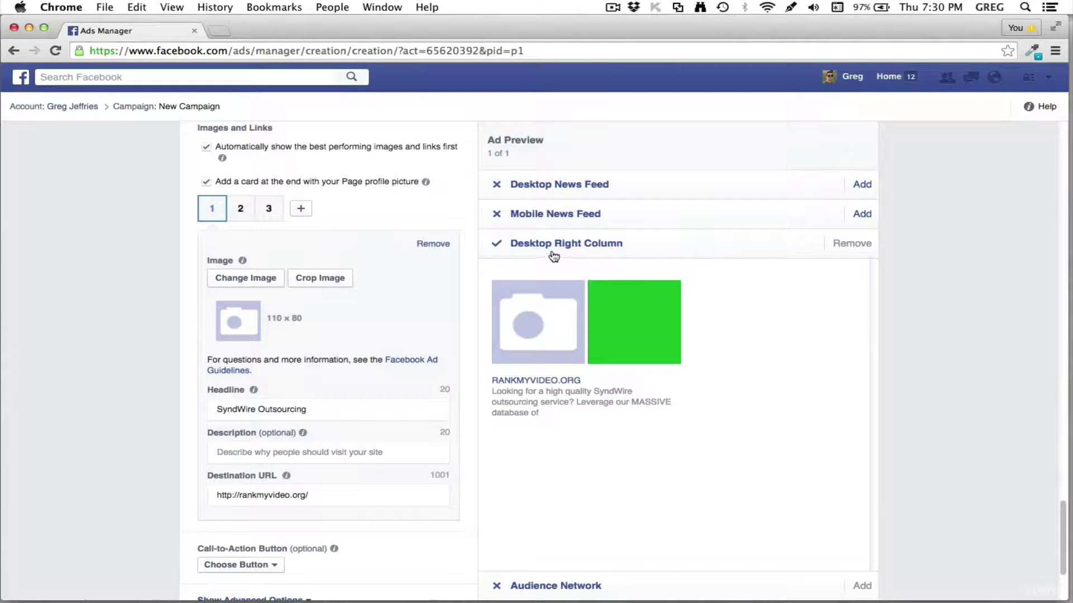
Check the first card's destination URL and set the ad's call-to-action button to Download.
scroll(391, 441, "down", 1)
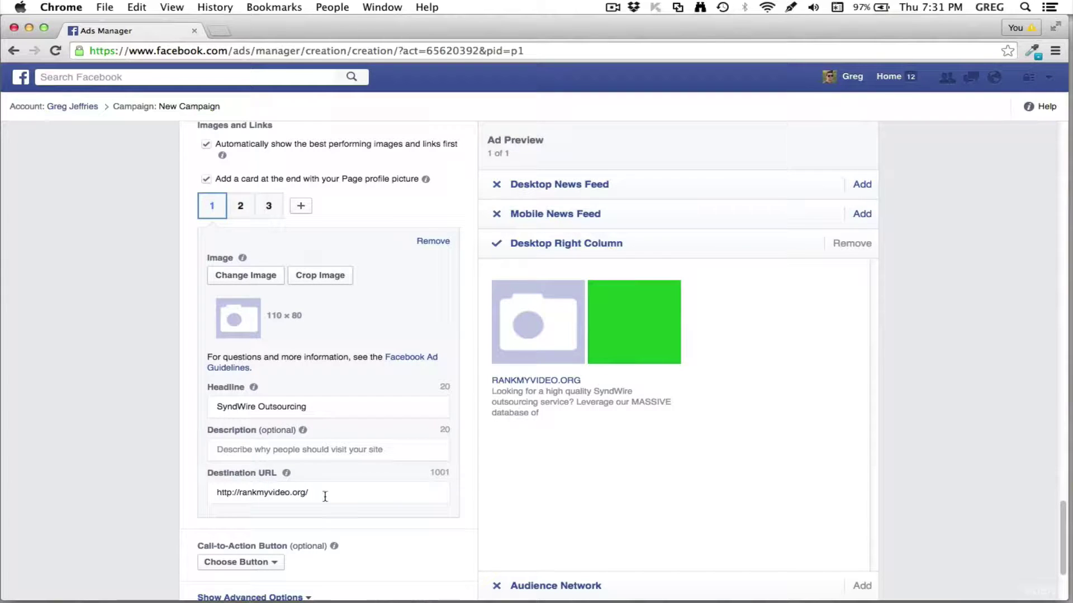
scroll(318, 492, "down", 2)
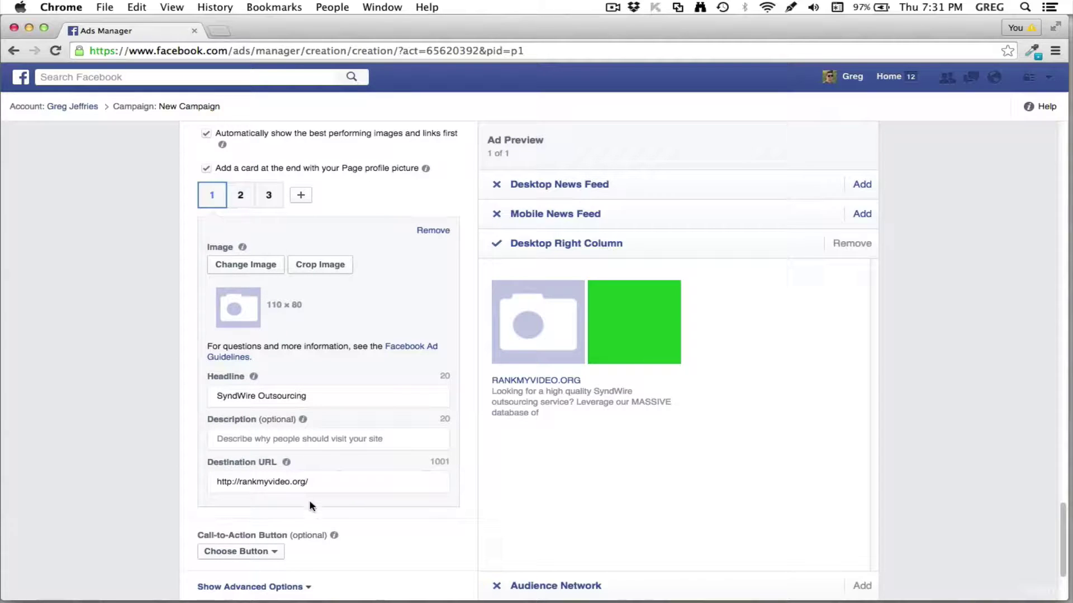
left_click_drag(244, 482, 233, 482)
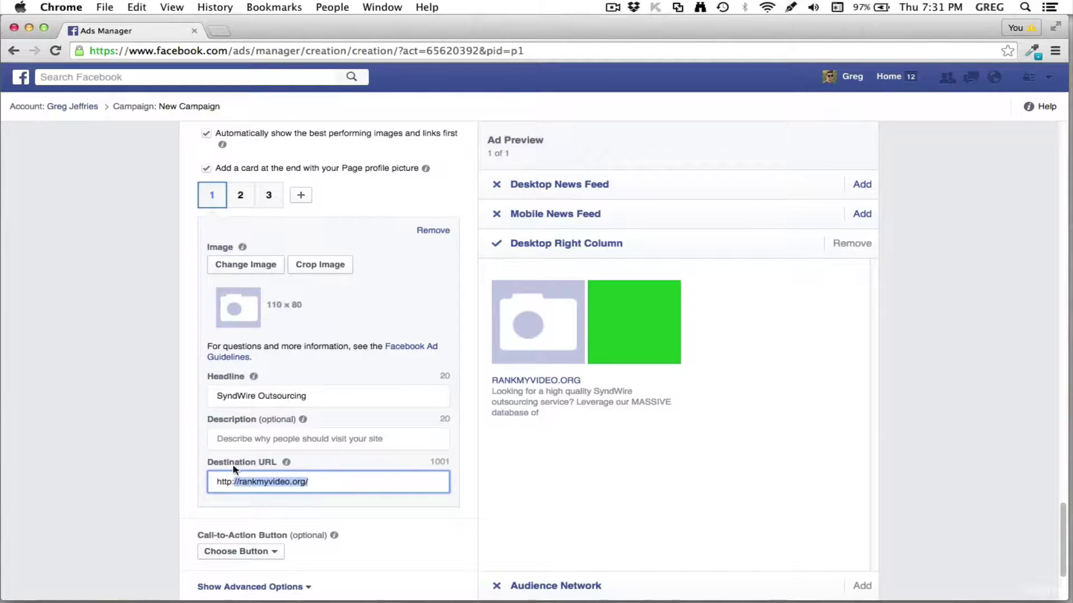
scroll(250, 461, "up", 1)
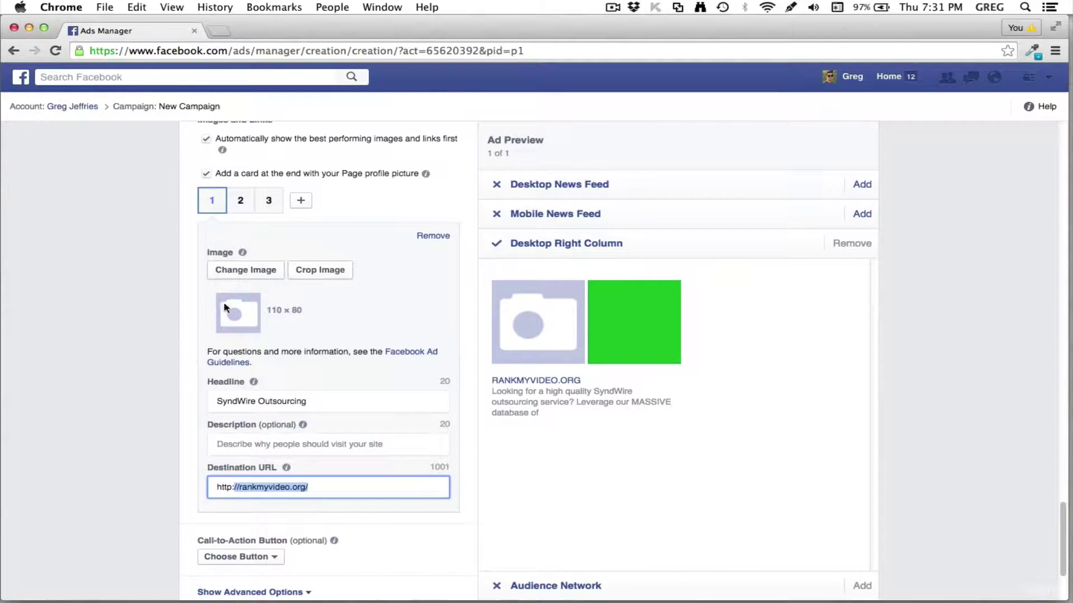
scroll(400, 480, "down", 5)
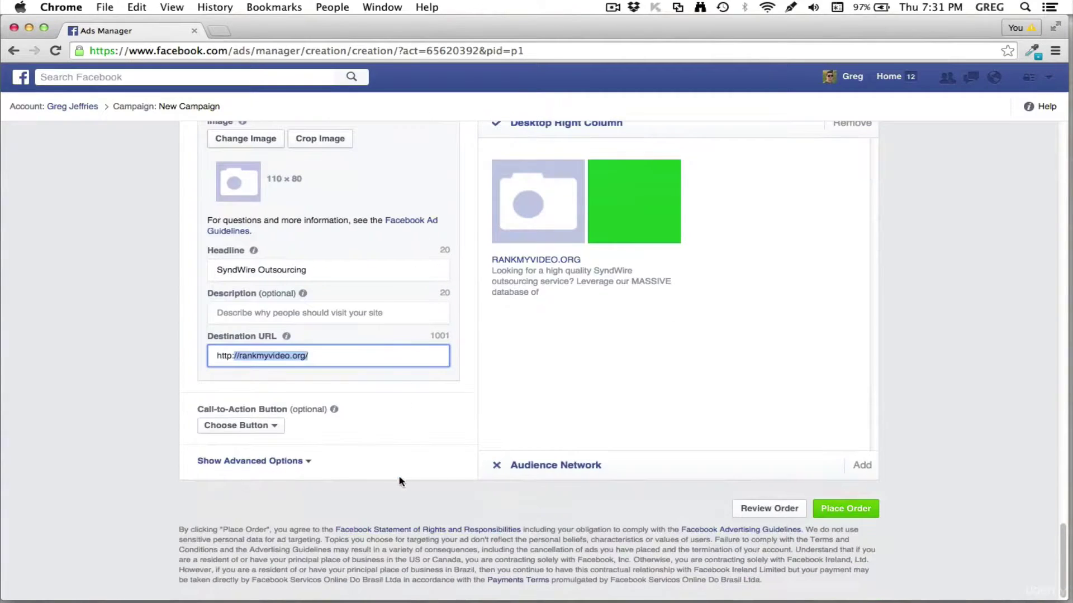
left_click(277, 427)
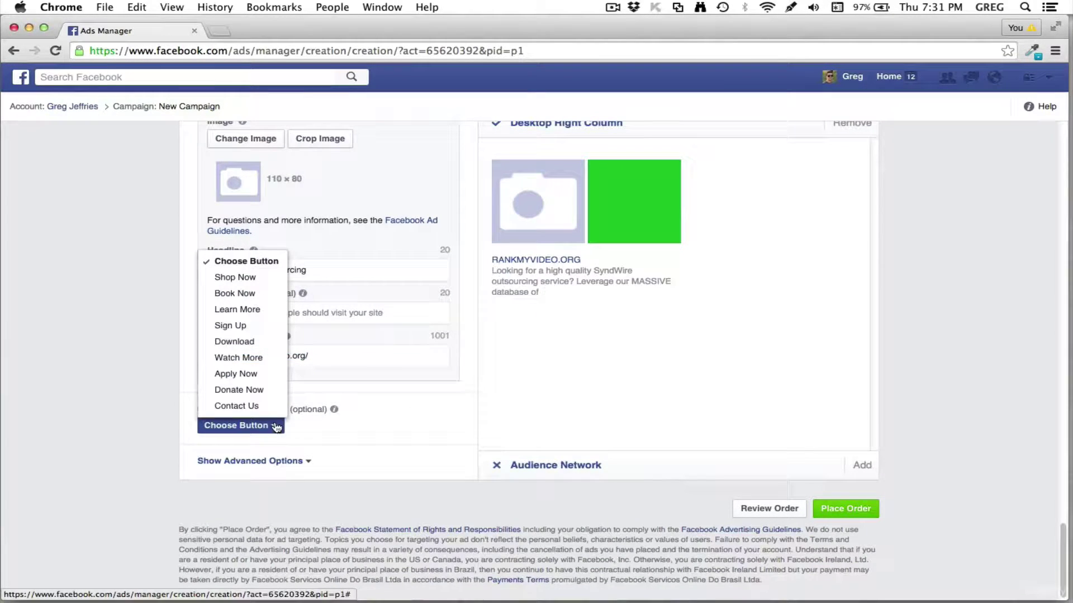
left_click(263, 347)
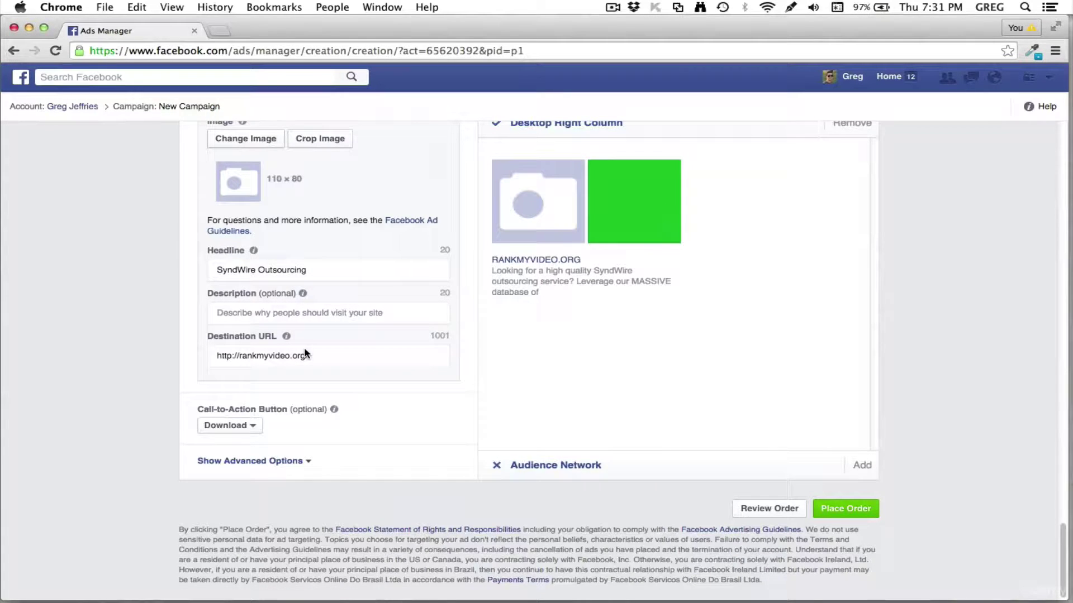
Expand the ad's advanced options to show the See More Display URL and URL Tags fields.
scroll(274, 435, "up", 1)
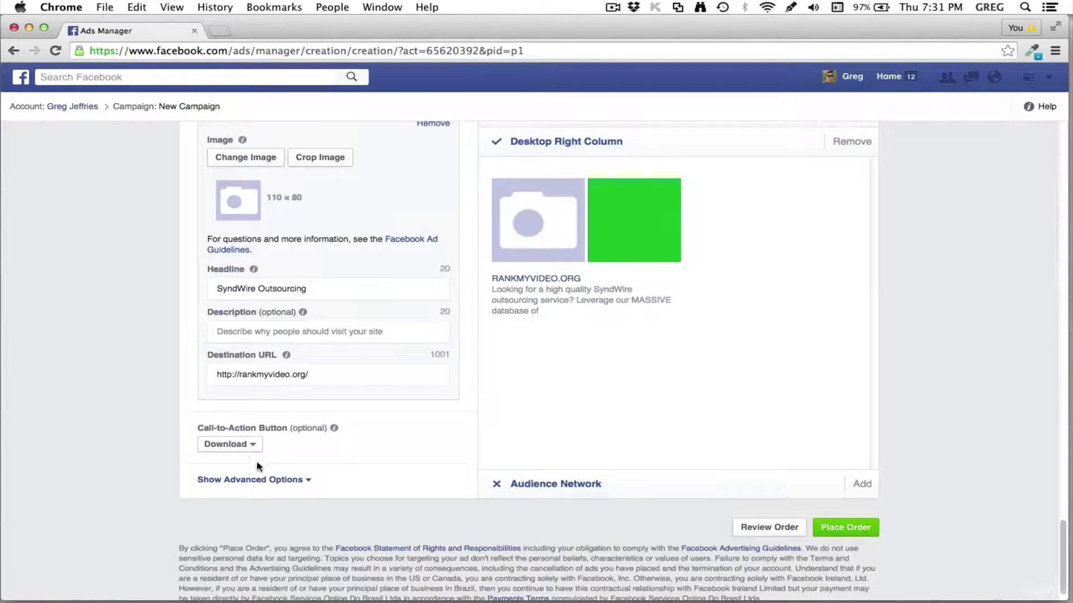
scroll(484, 427, "up", 3)
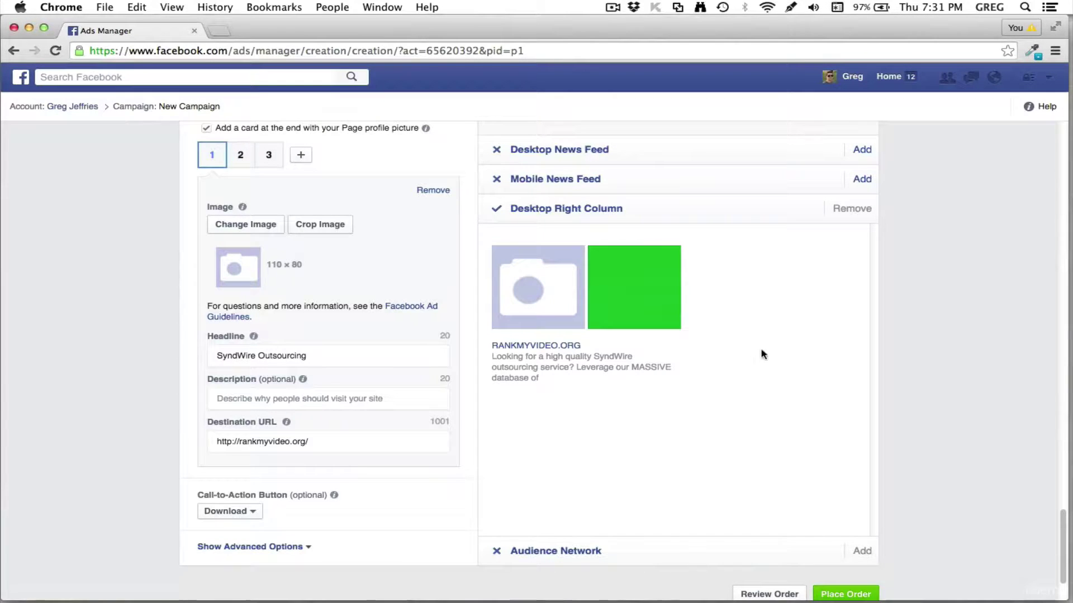
scroll(437, 445, "down", 2)
scroll(449, 421, "up", 5)
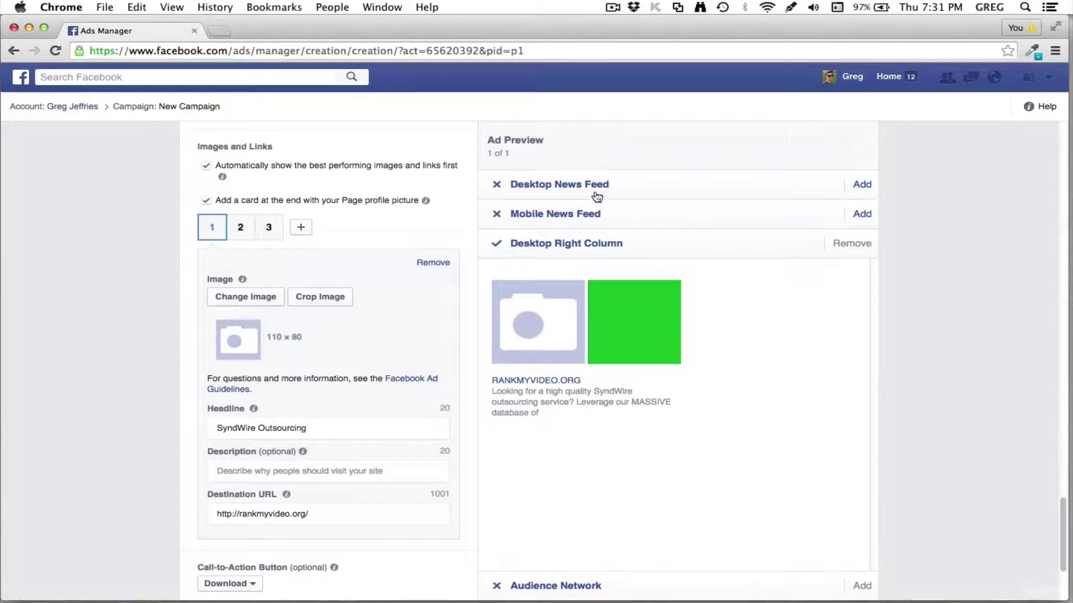
scroll(414, 391, "down", 3)
scroll(414, 391, "down", 3)
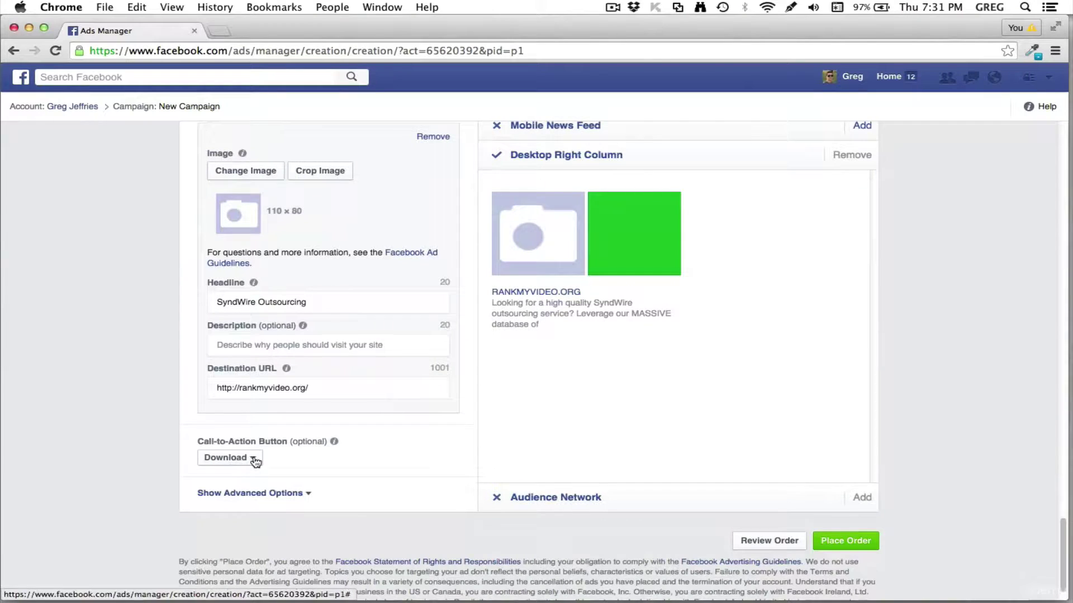
left_click(306, 493)
scroll(333, 480, "down", 4)
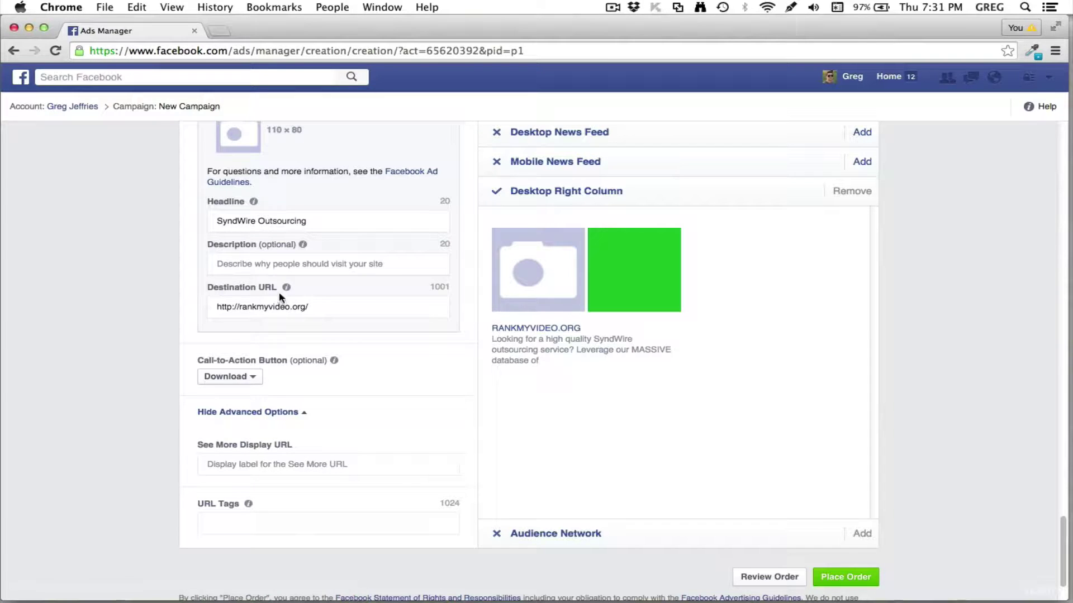
Review the ad's card details, call-to-action, advanced fields and Desktop Right Column preview before placing the order.
scroll(304, 355, "up", 3)
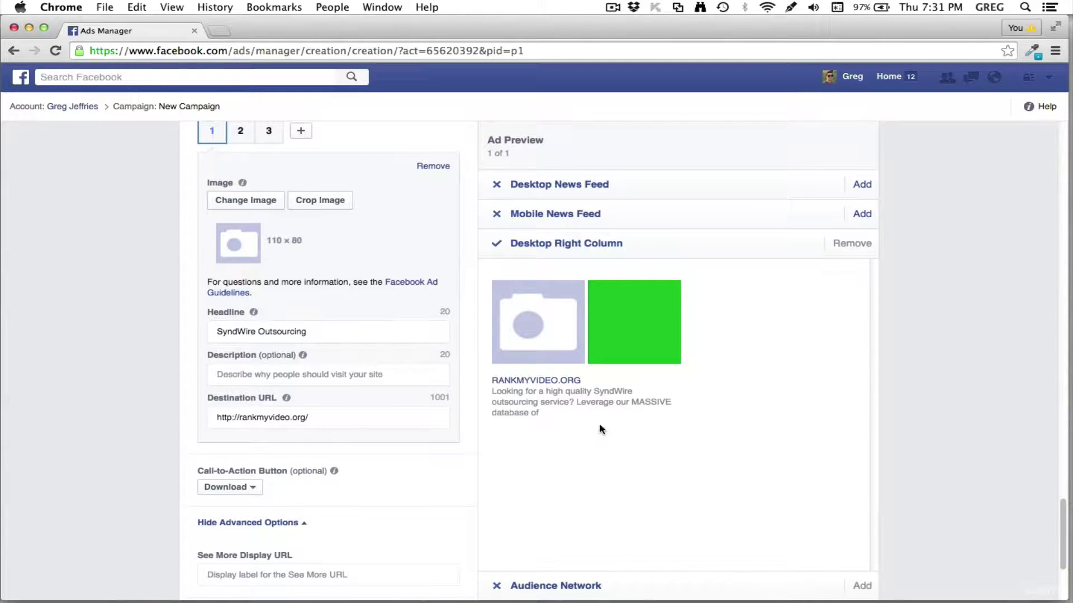
scroll(642, 441, "down", 3)
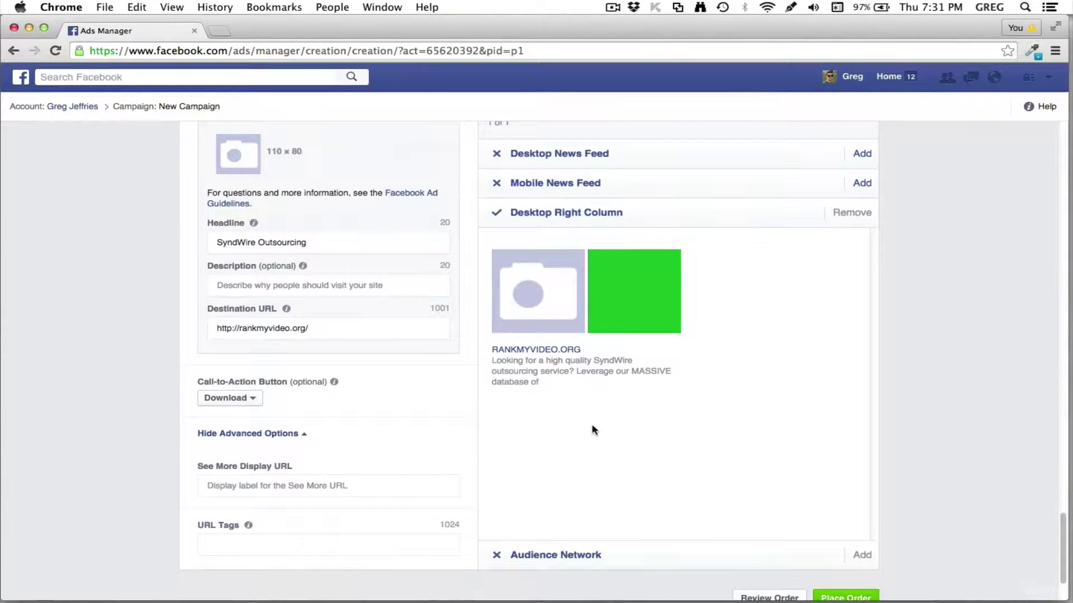
scroll(592, 423, "down", 3)
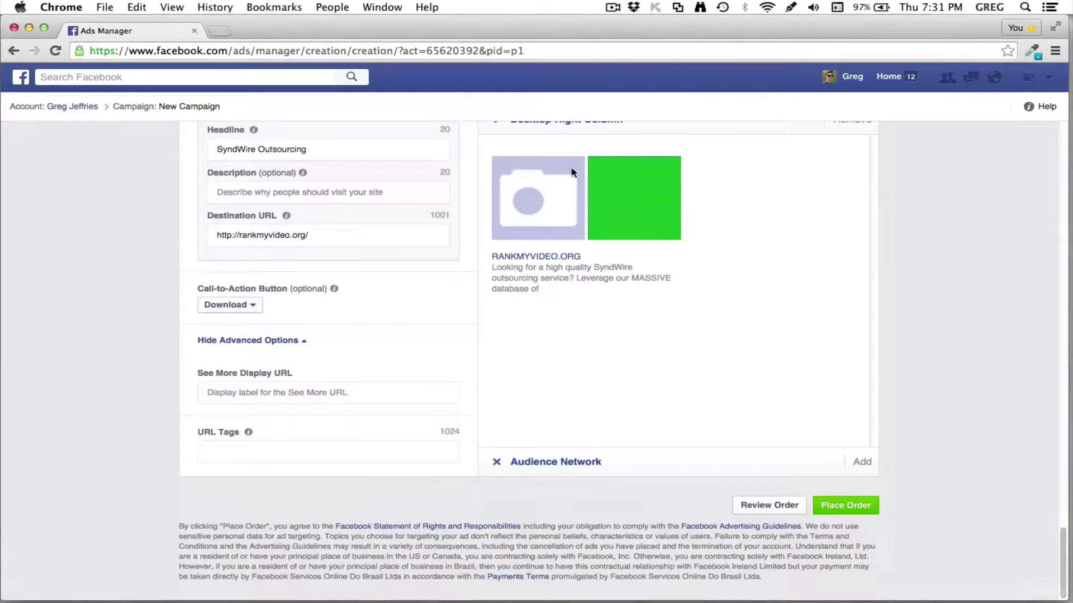
scroll(637, 332, "up", 1)
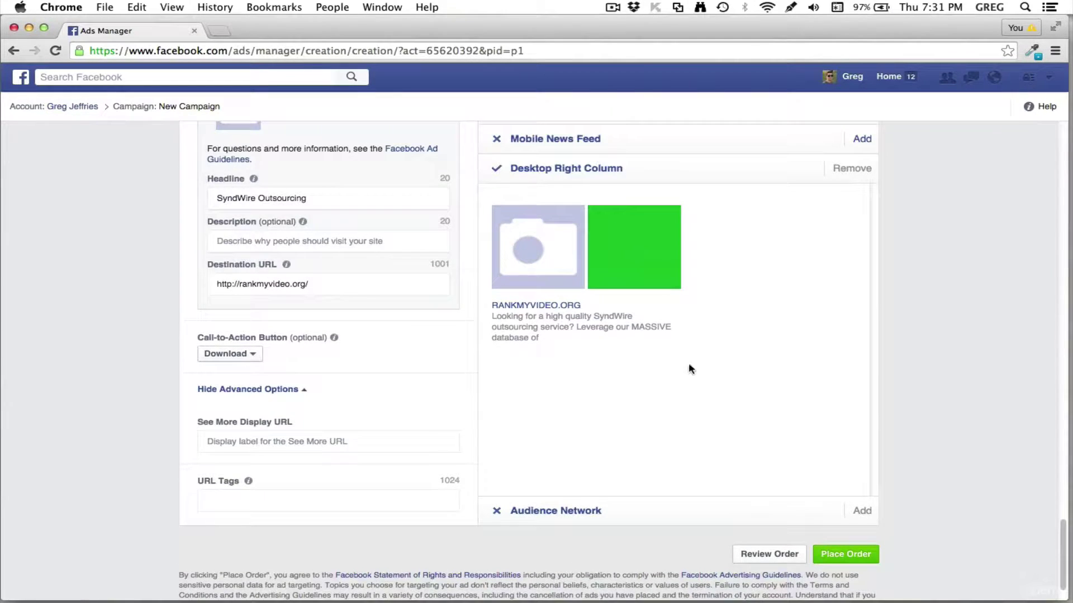
scroll(708, 397, "up", 6)
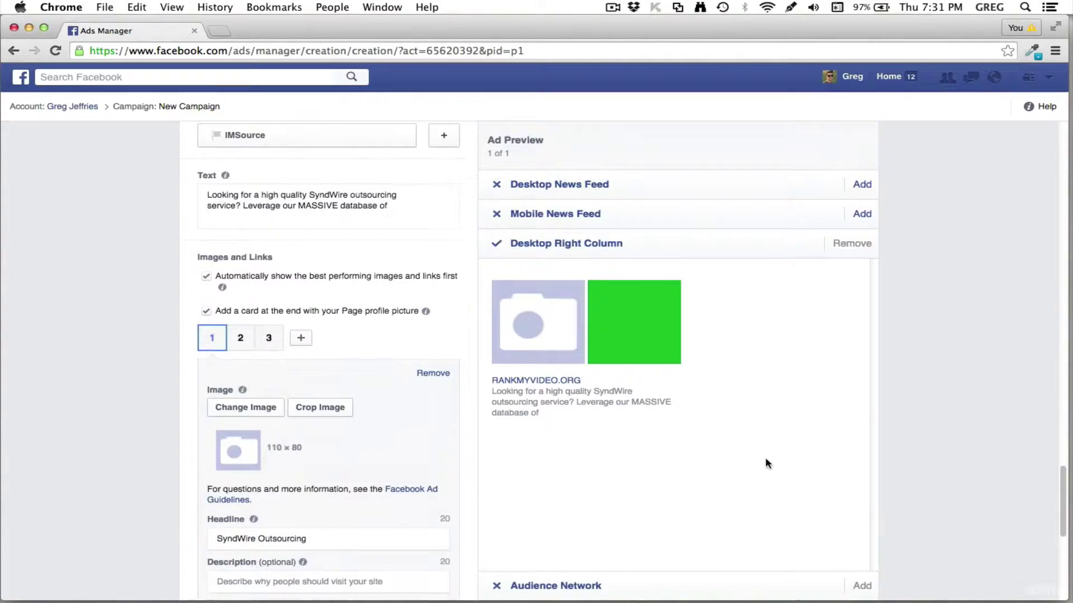
scroll(767, 462, "down", 7)
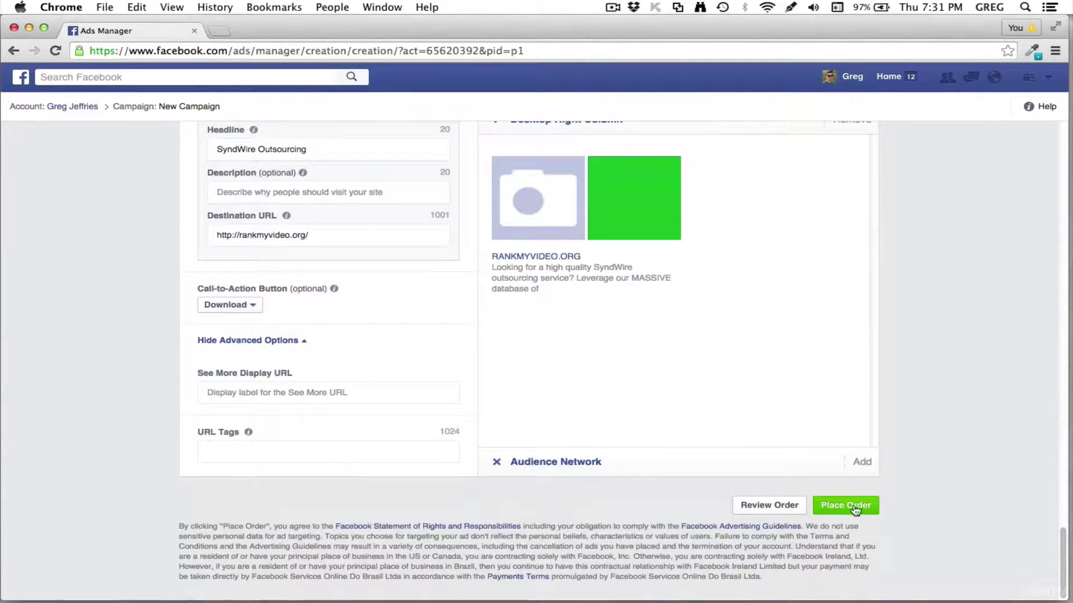
scroll(916, 476, "up", 2)
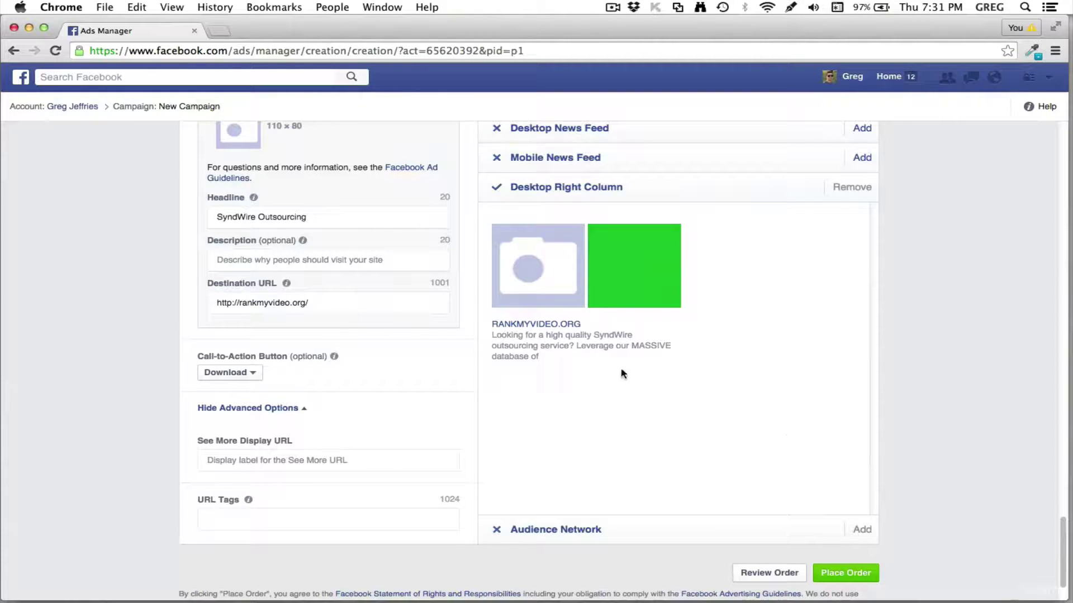
scroll(710, 340, "up", 4)
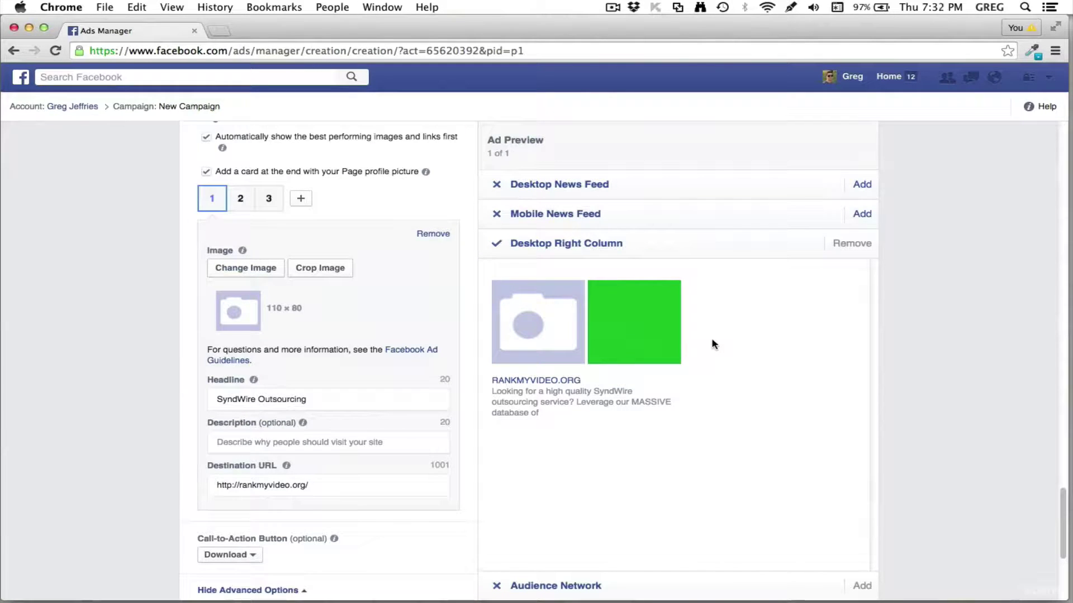
scroll(762, 394, "down", 1)
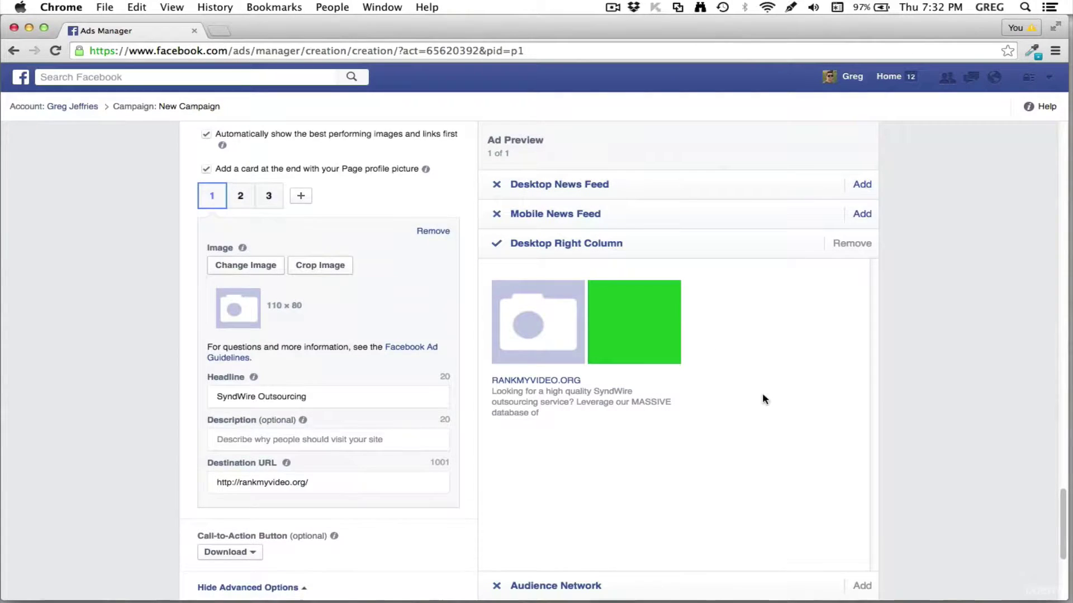
Review the campaign's website and name, audience targeting, budget, pricing and ad scheduling settings.
scroll(763, 395, "up", 15)
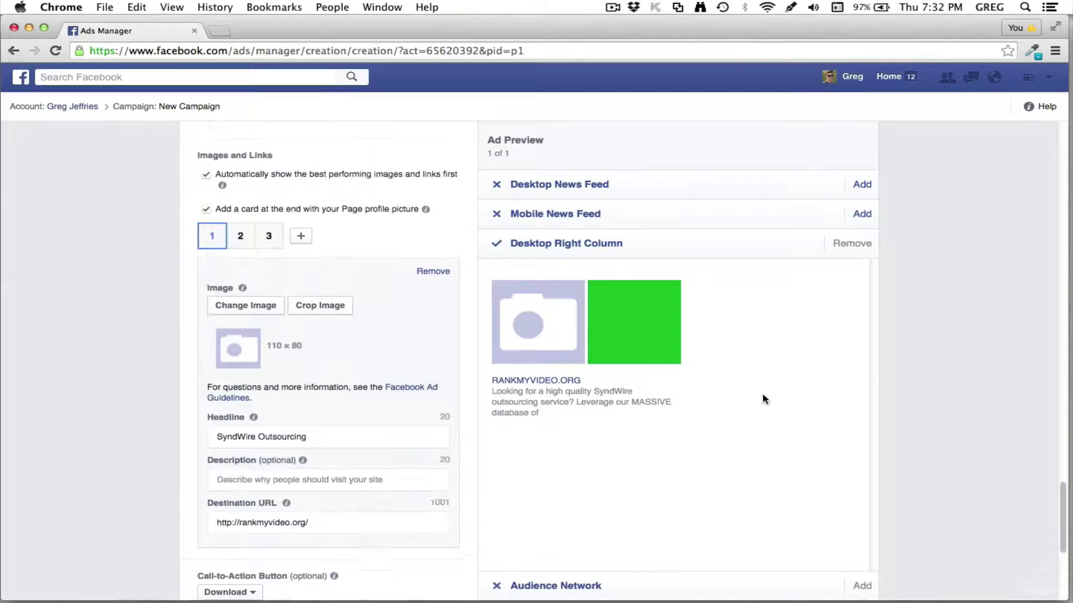
scroll(748, 397, "up", 15)
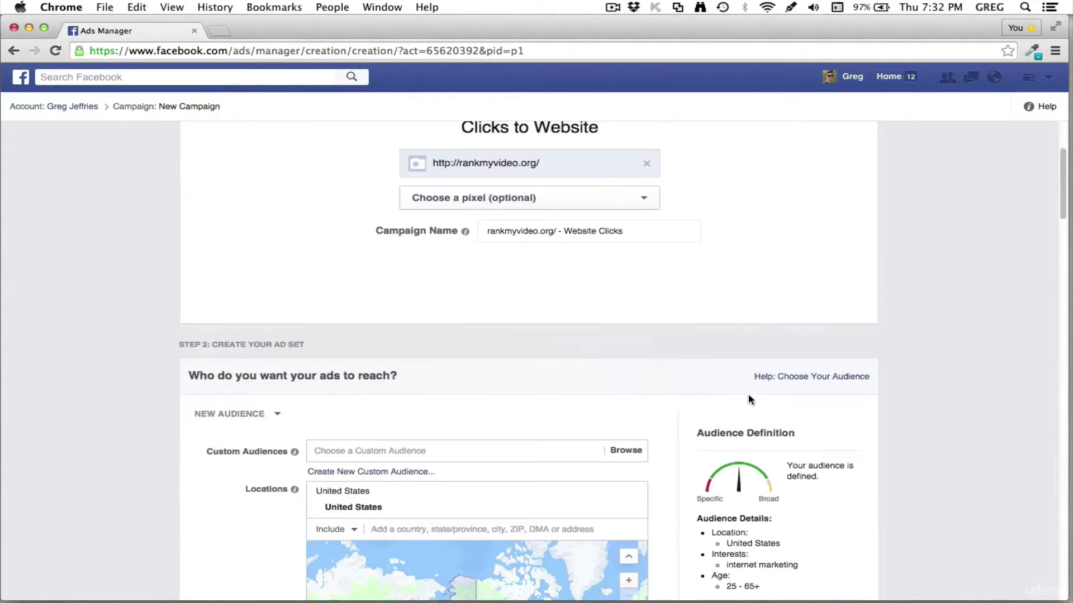
scroll(748, 397, "down", 8)
scroll(749, 399, "down", 5)
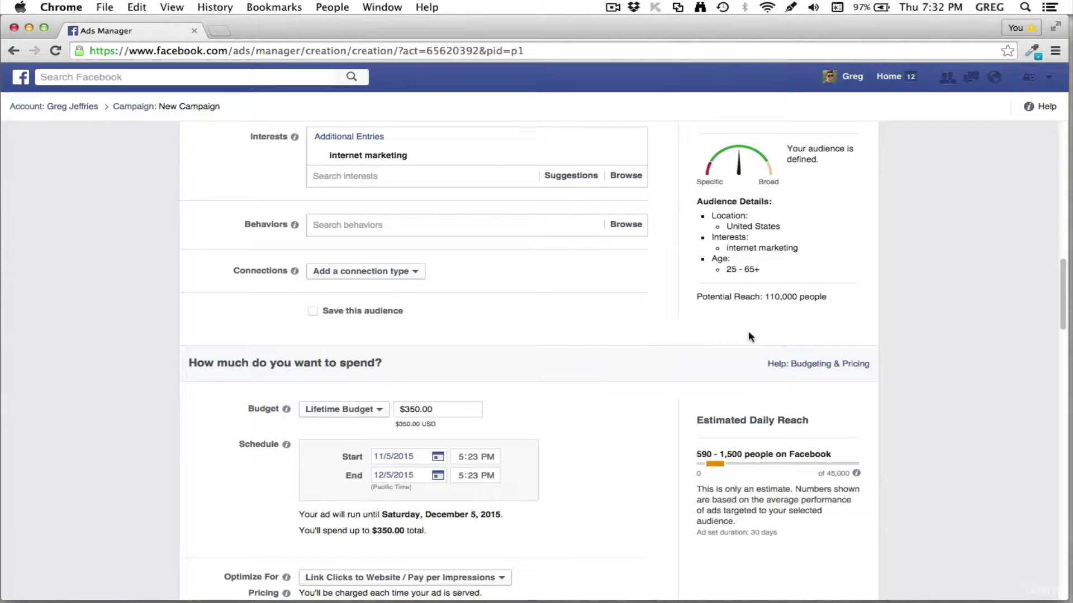
scroll(594, 267, "down", 3)
scroll(581, 243, "down", 11)
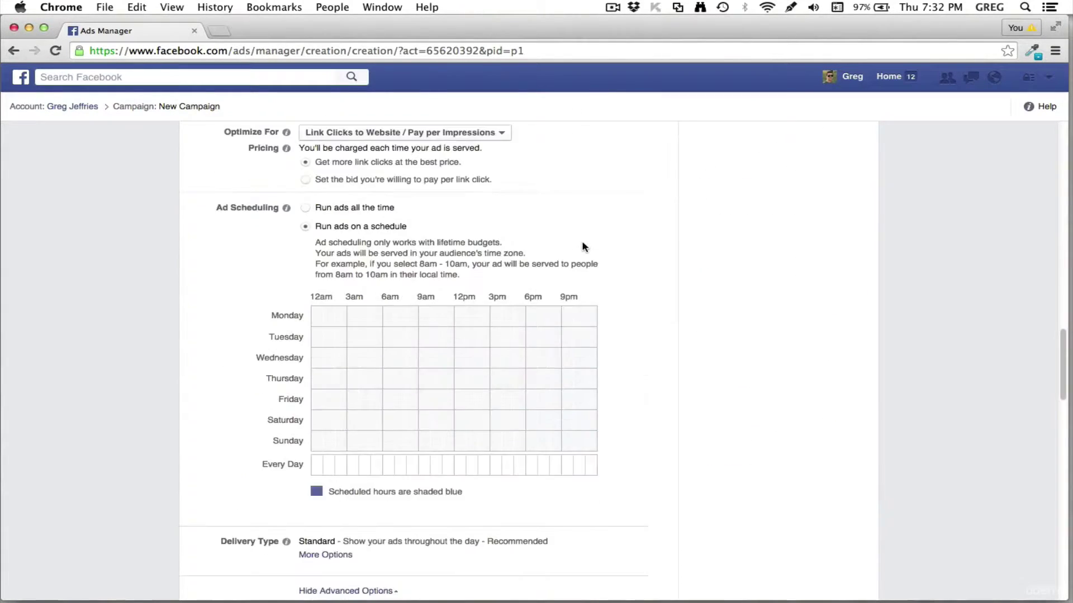
Review the ad preview, campaign website and audience targeting, including the location, interest and age details in the audience definition.
scroll(584, 246, "down", 6)
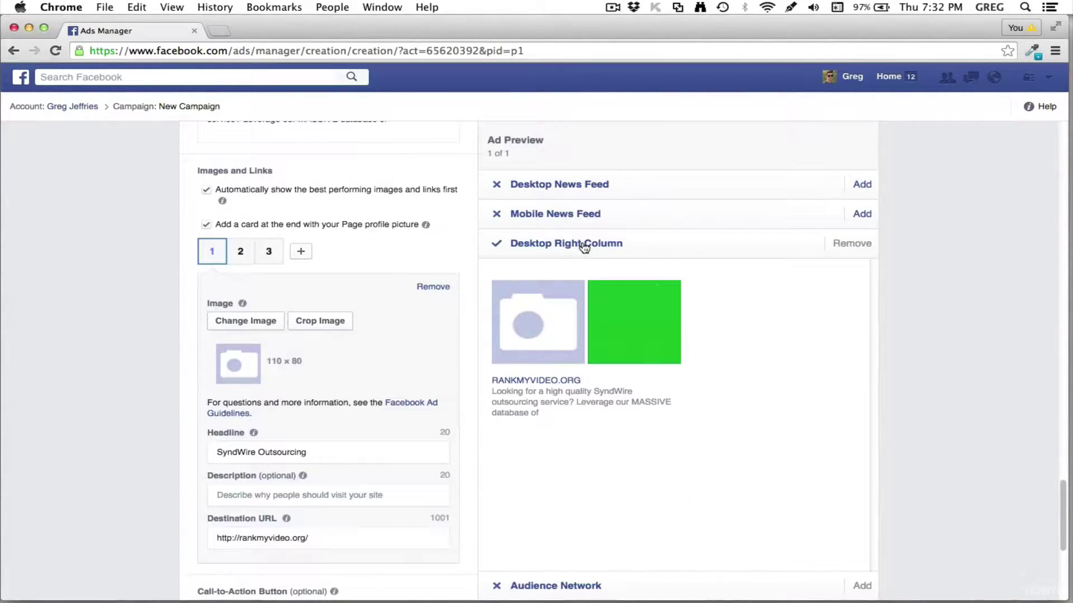
scroll(704, 310, "up", 20)
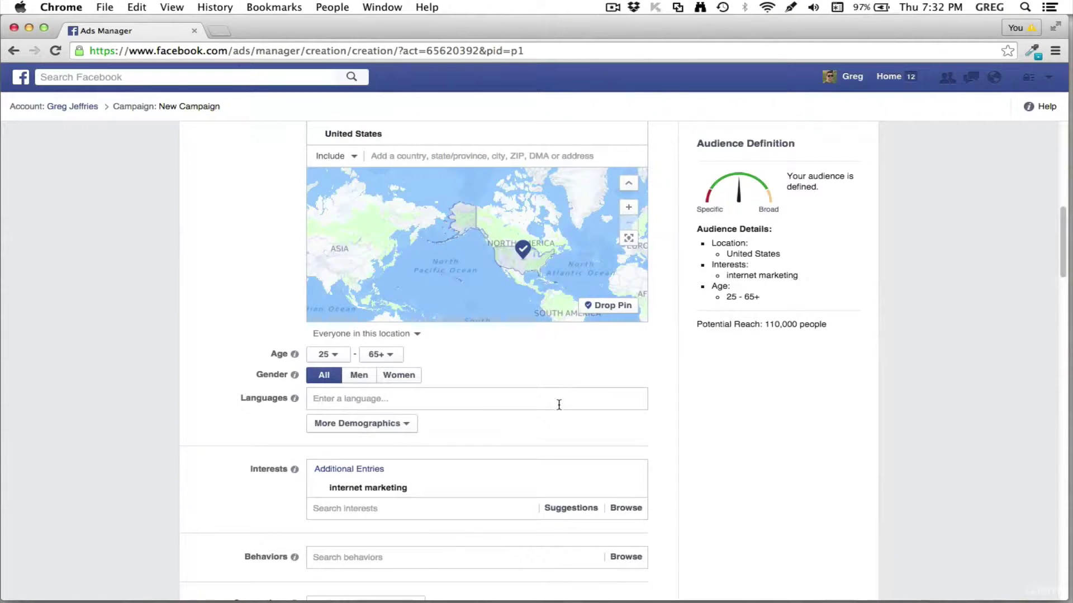
scroll(420, 513, "down", 1)
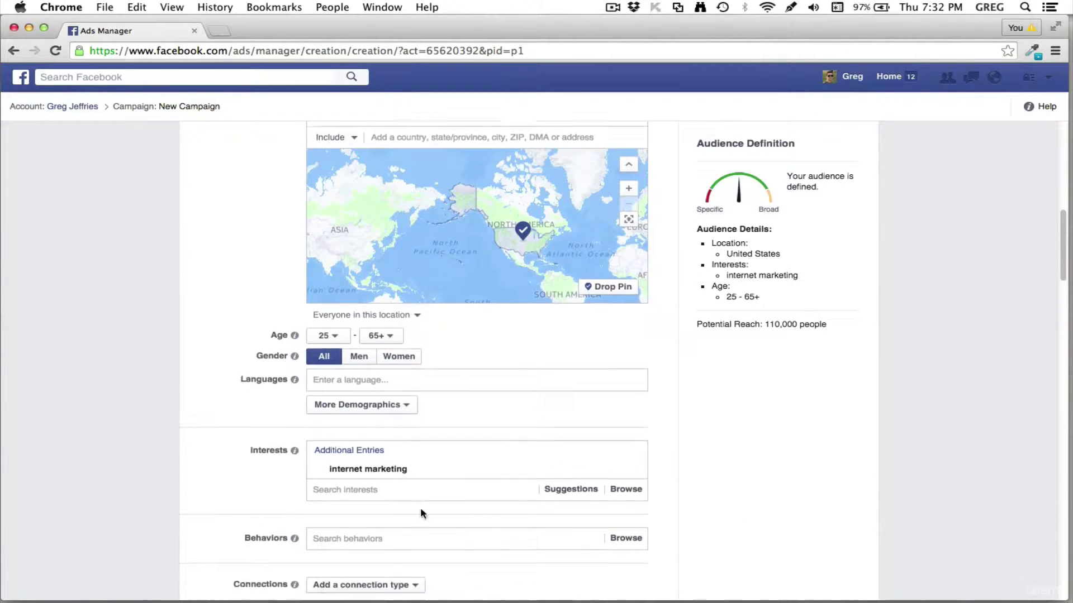
scroll(420, 508, "down", 3)
scroll(420, 497, "down", 2)
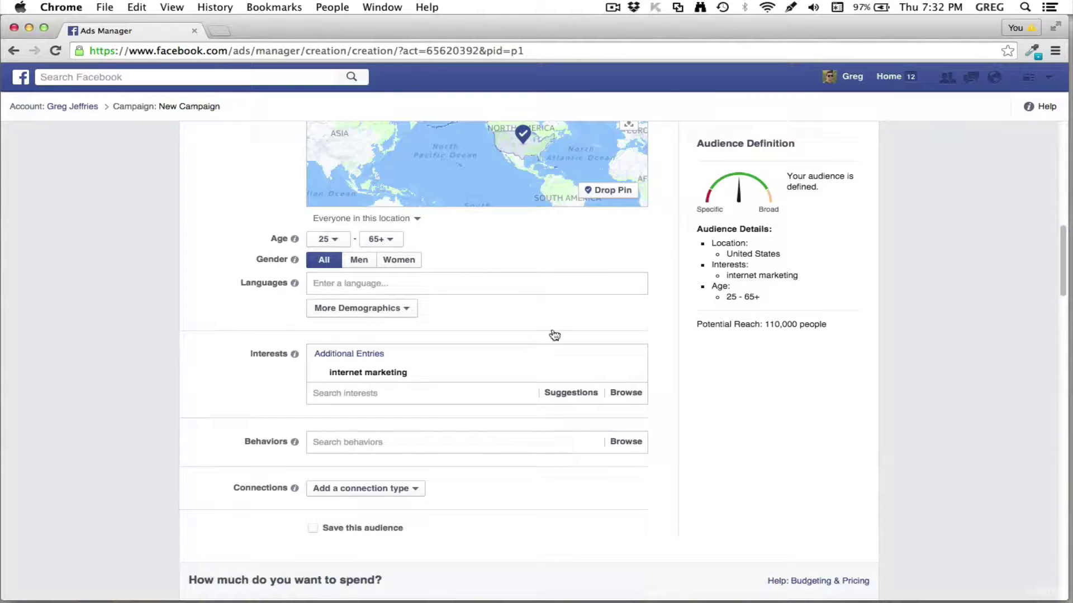
left_click_drag(715, 244, 810, 353)
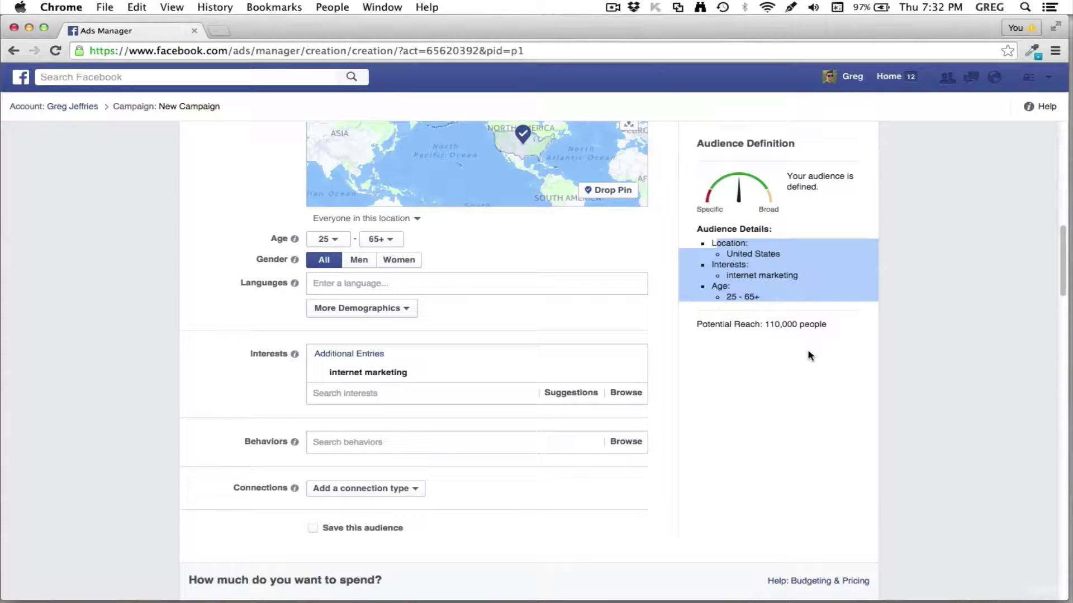
scroll(813, 352, "up", 8)
scroll(813, 352, "down", 3)
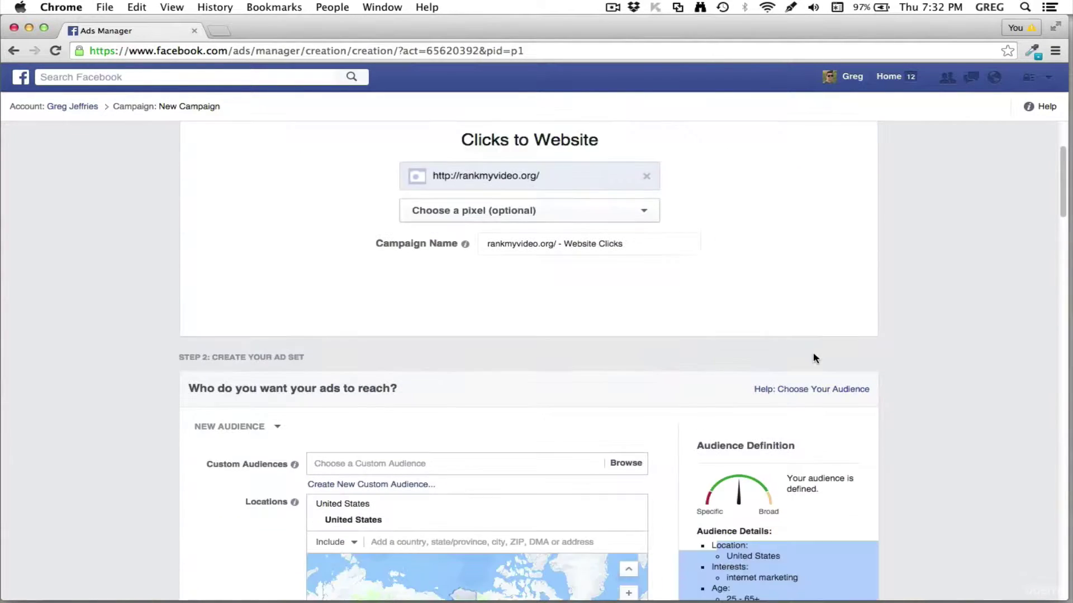
scroll(813, 358, "down", 2)
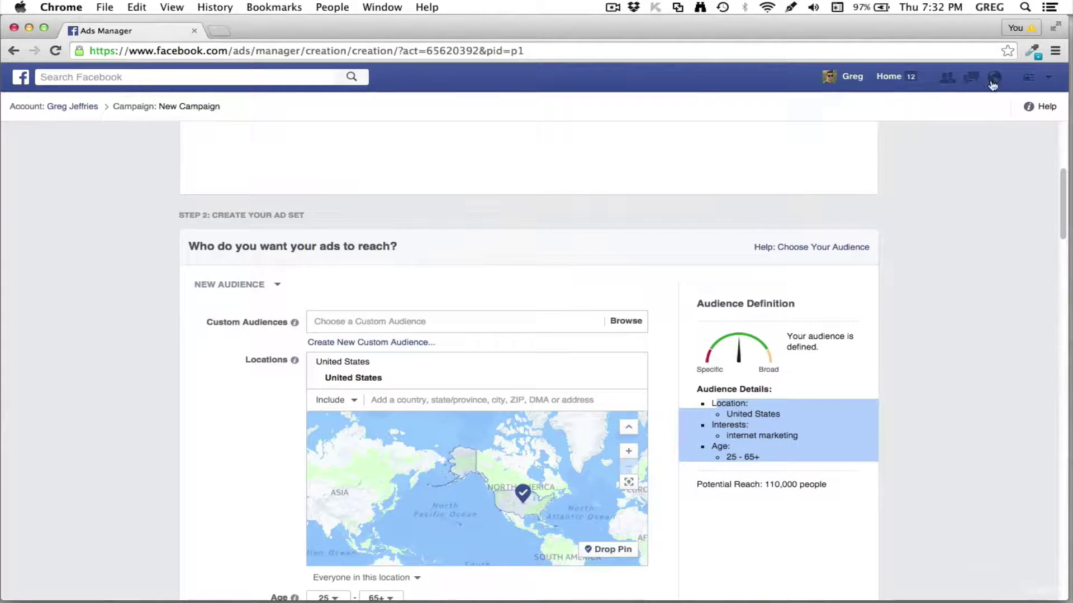
left_click(1050, 79)
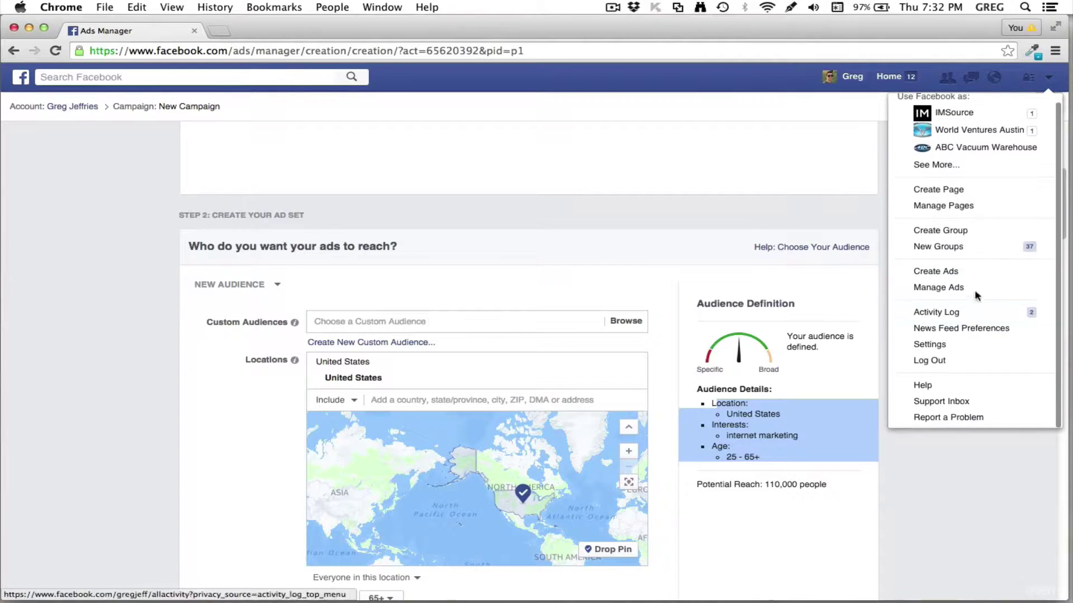
scroll(974, 289, "down", 1)
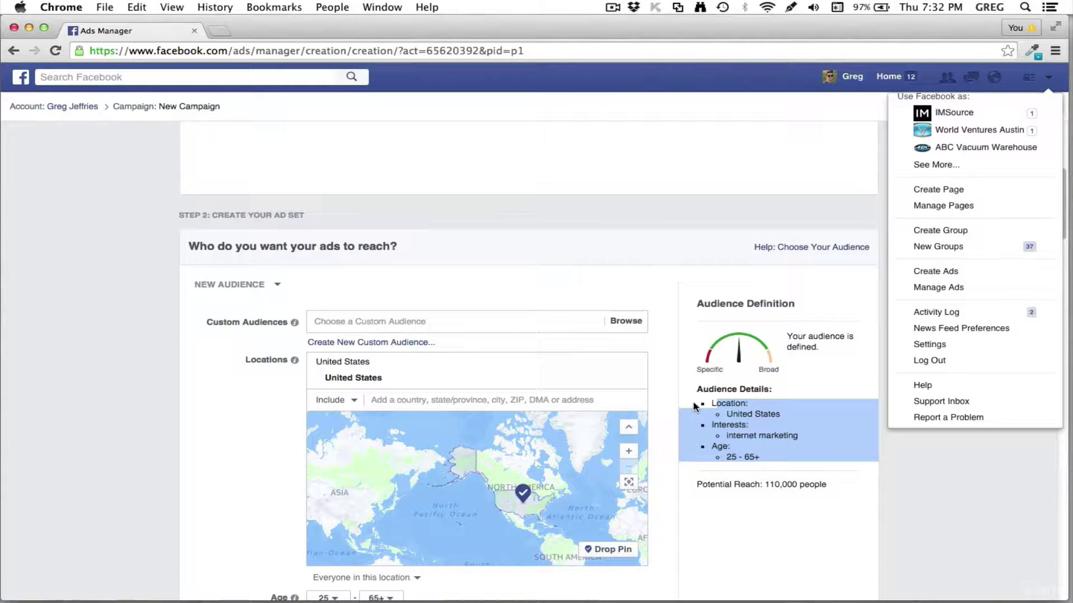
left_click(905, 491)
scroll(833, 333, "down", 5)
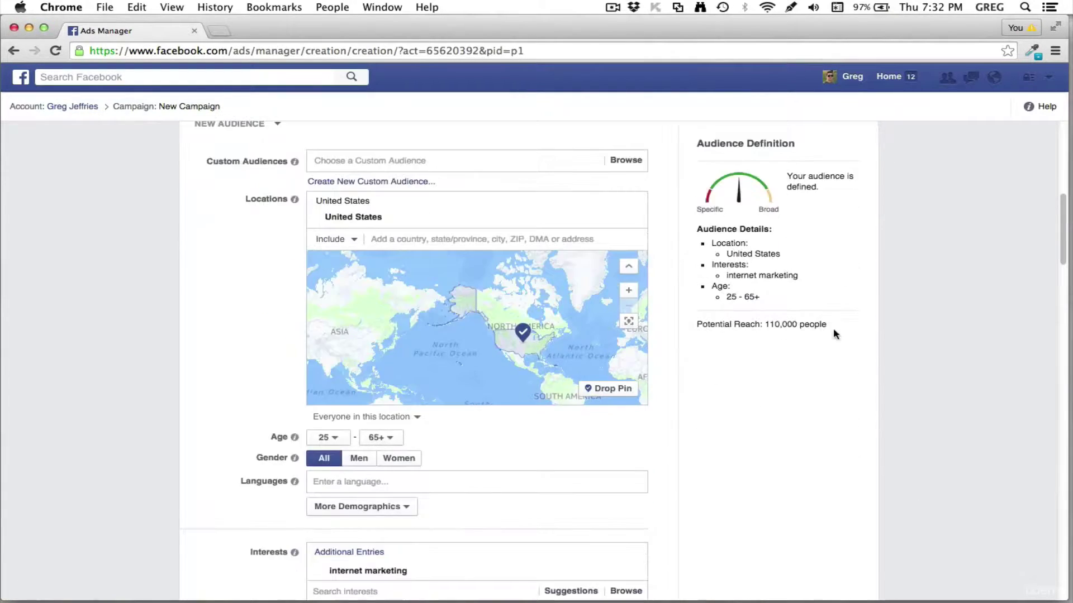
Leave the draft campaign for the ads management page and open Audience Insights for everyone on Facebook, dismissing the location tip.
left_click(1049, 78)
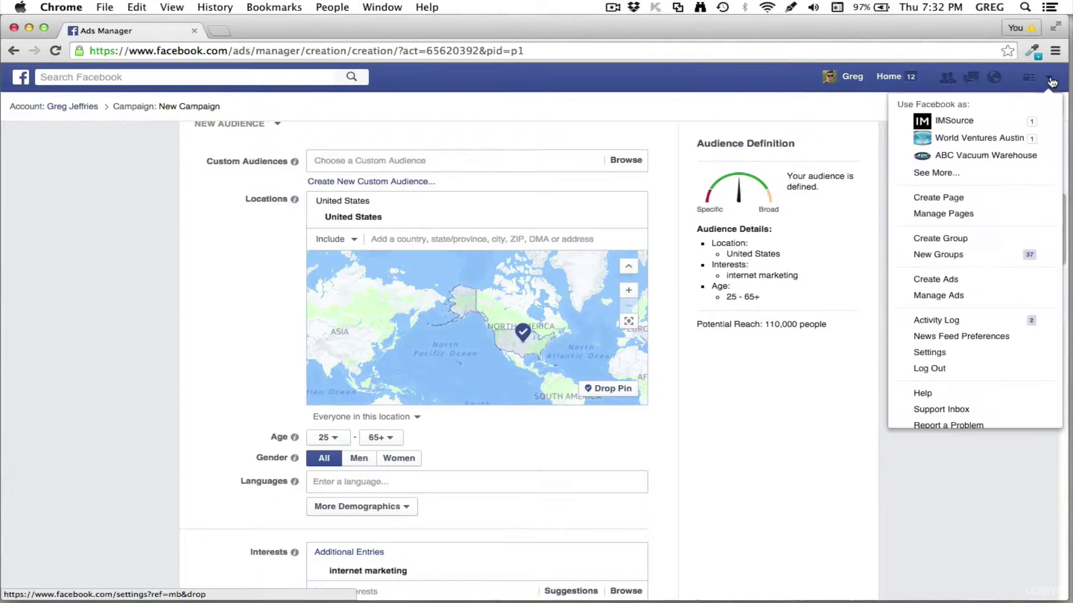
left_click(988, 298)
left_click(663, 281)
left_click(366, 107)
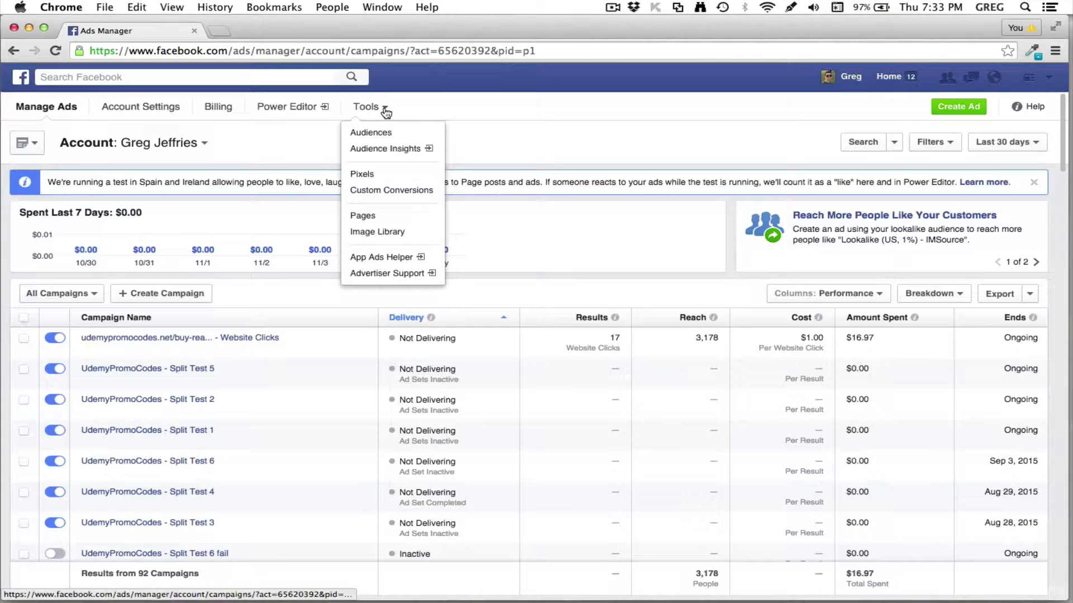
left_click(374, 150)
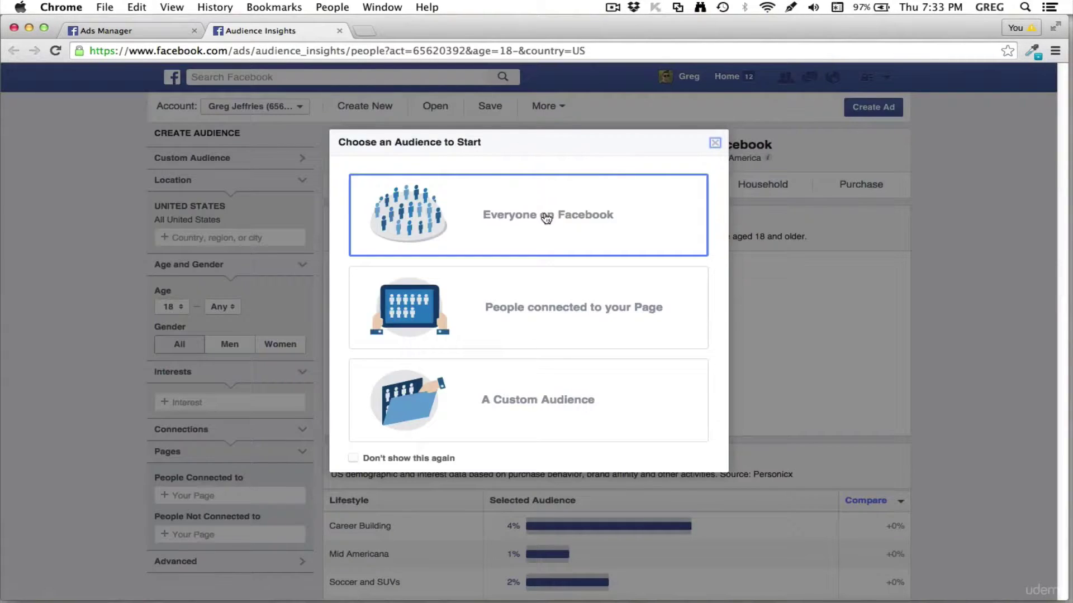
left_click(515, 225)
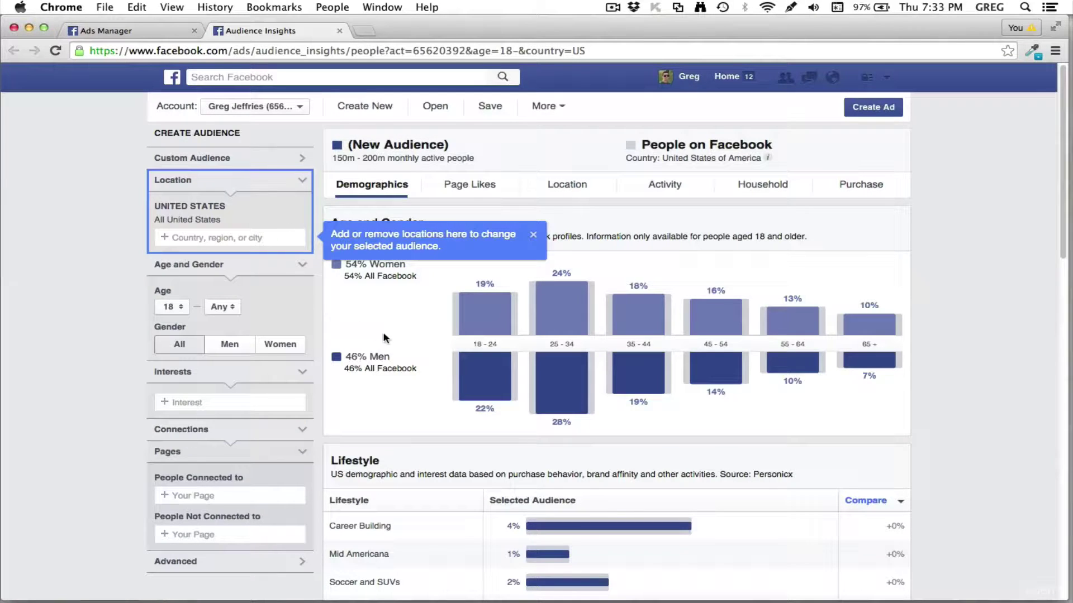
left_click(533, 235)
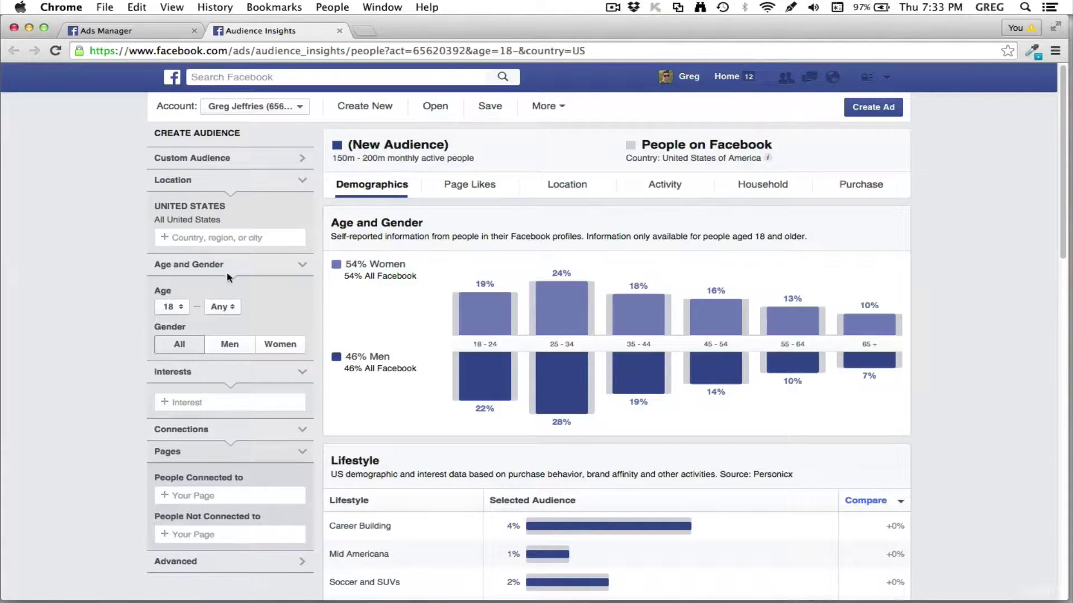
Examine the audience filters, including the connectable Pages and maximum age choices, alongside the age and gender chart.
scroll(238, 326, "down", 1)
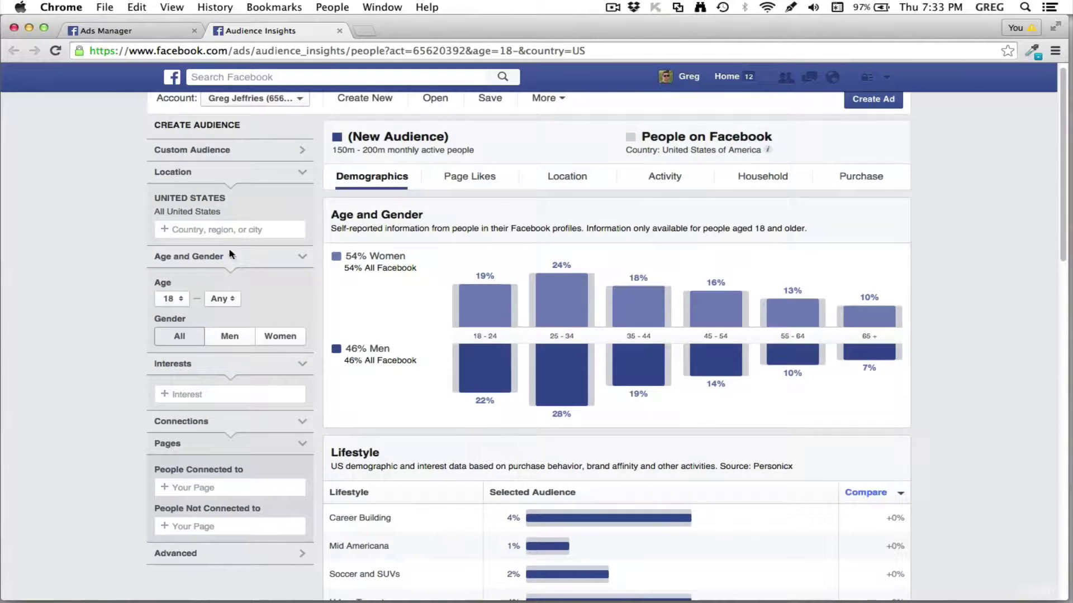
scroll(225, 403, "down", 2)
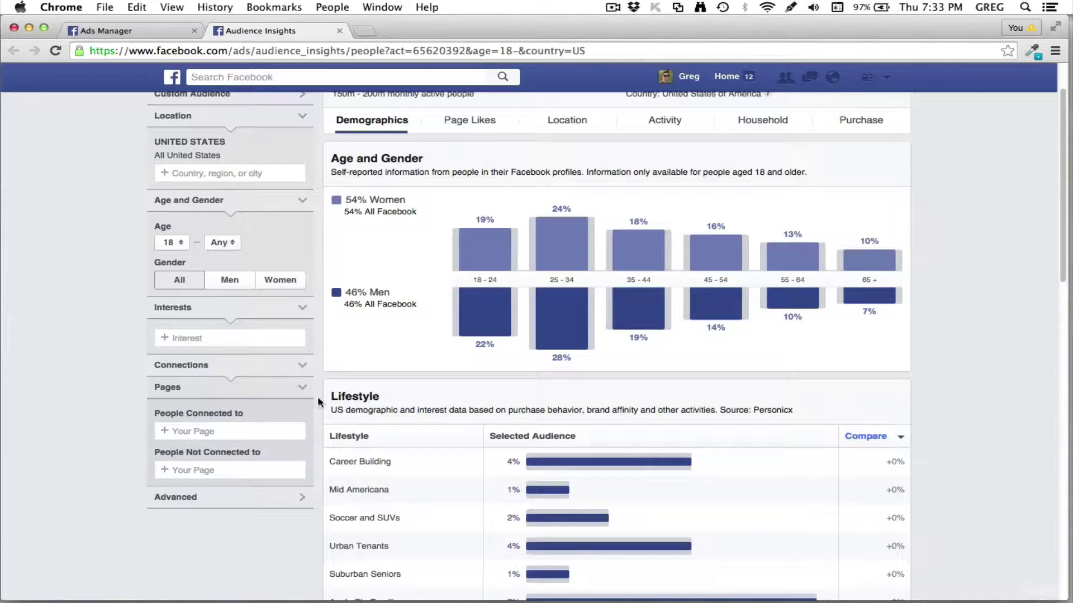
left_click(276, 432)
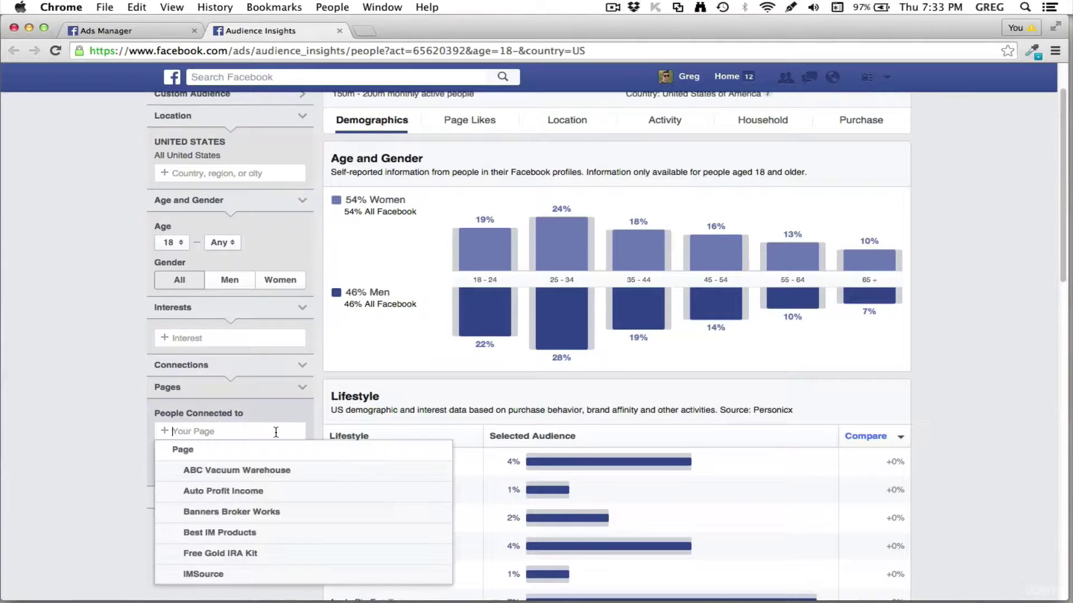
left_click(85, 379)
mouse_move(485, 250)
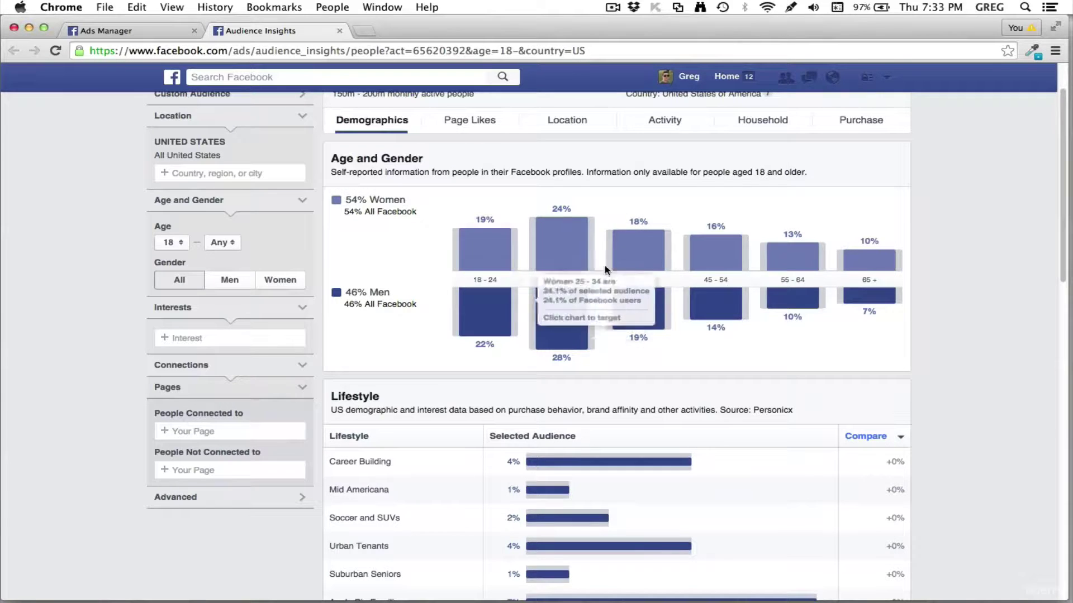
mouse_move(707, 263)
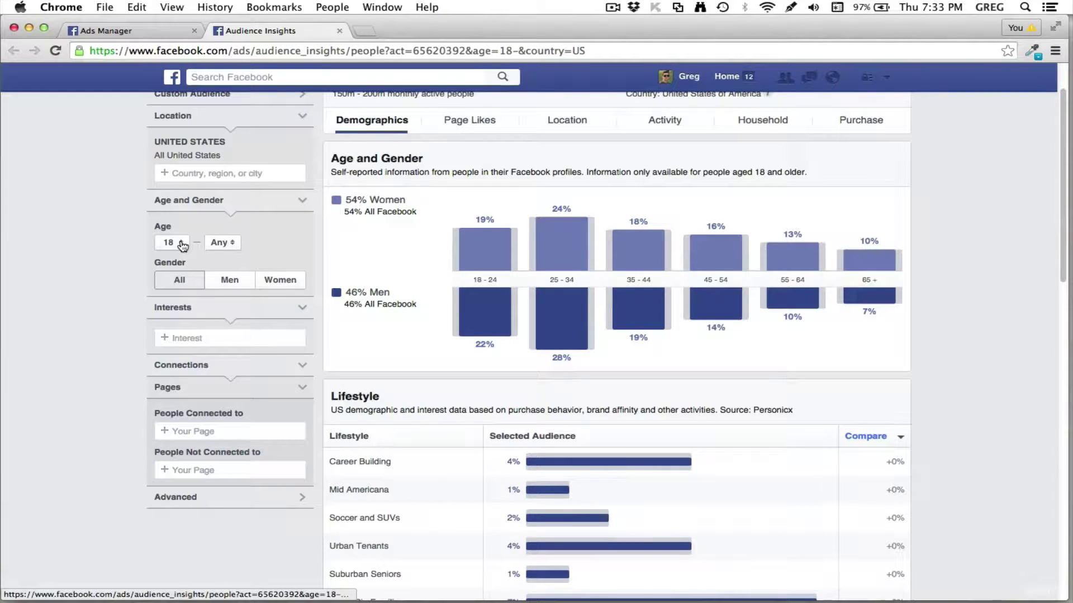
left_click(229, 245)
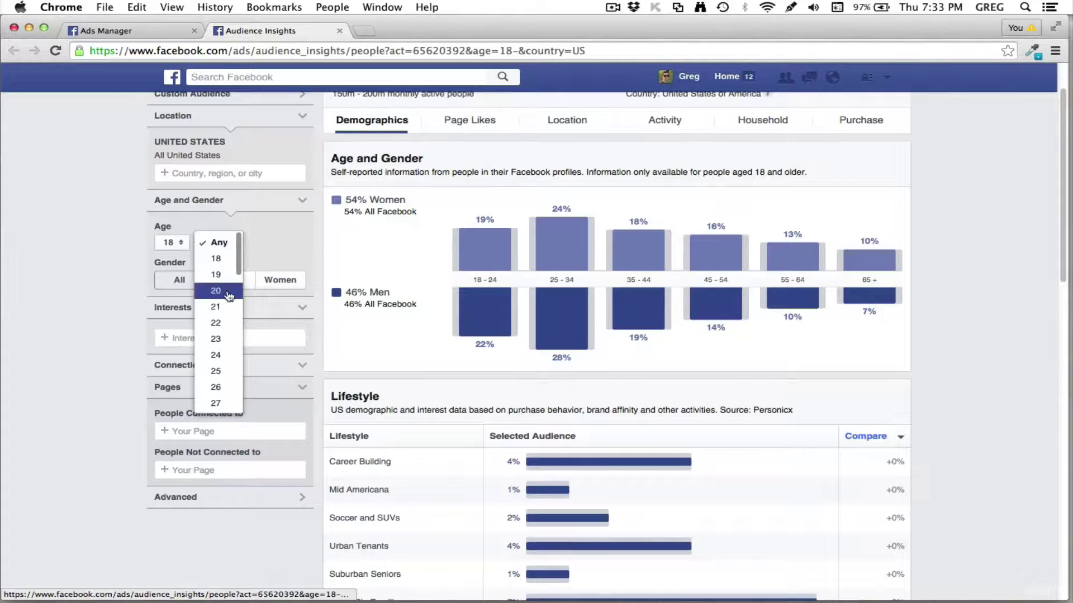
left_click(313, 233)
Examine the demographics of the new audience by age group and gender, along with its lifestyle breakdown.
mouse_move(575, 259)
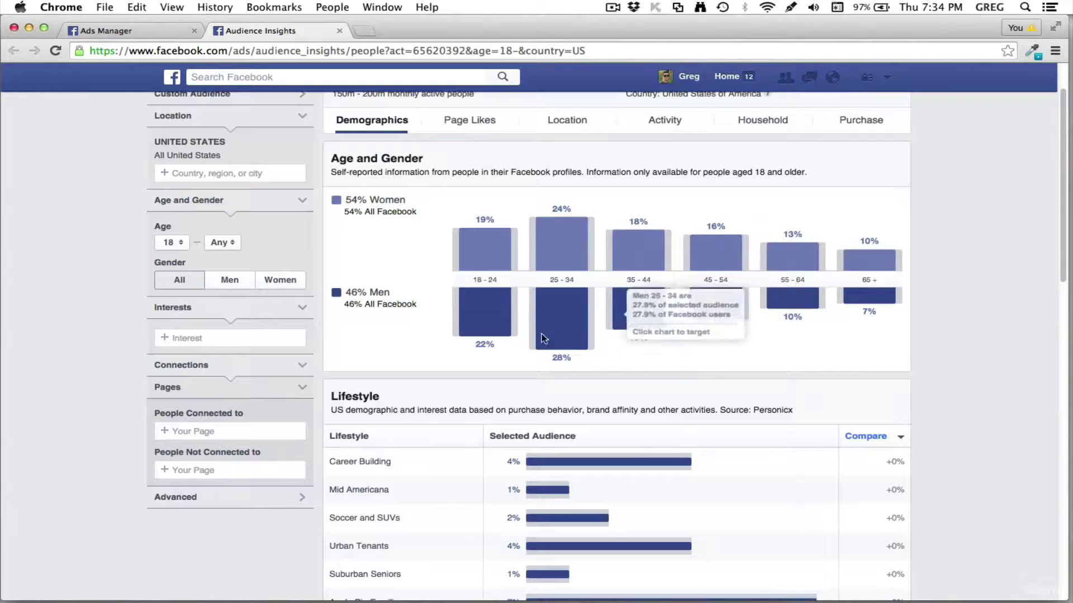
scroll(436, 324, "up", 2)
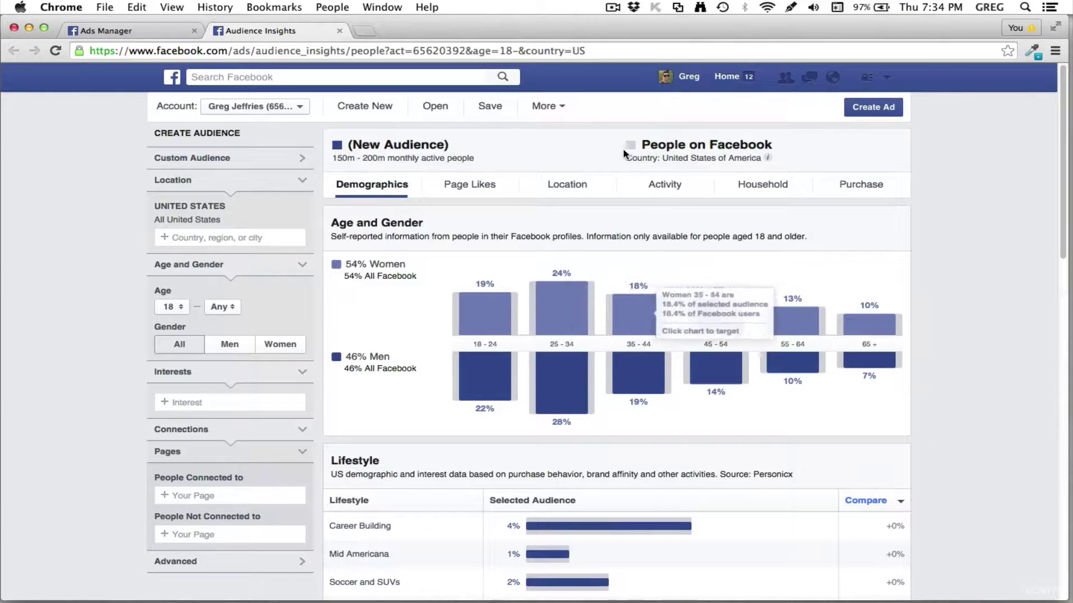
scroll(768, 376, "down", 5)
scroll(769, 366, "up", 3)
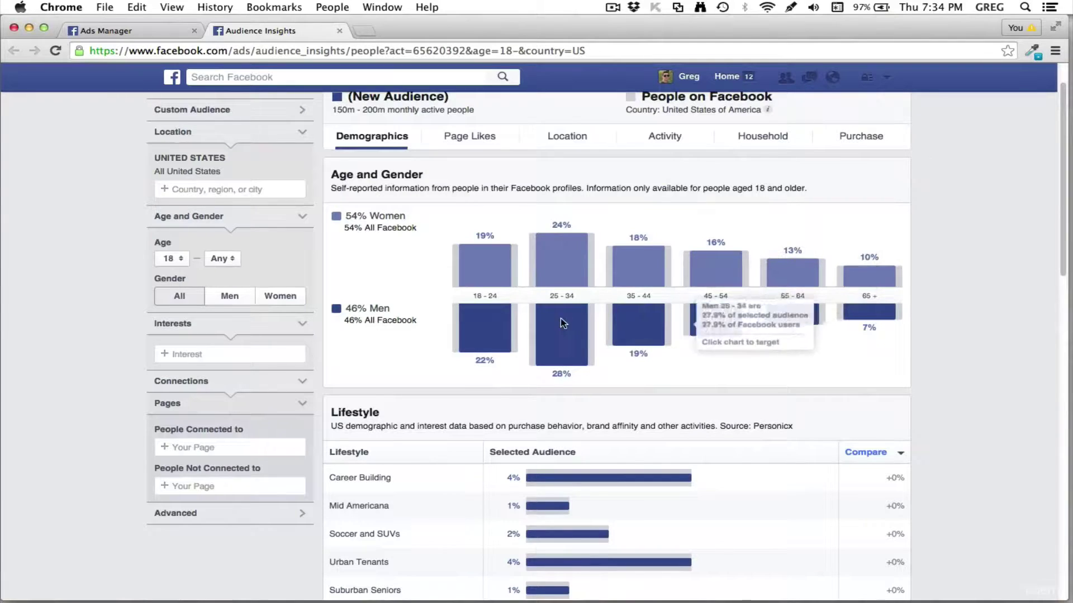
scroll(482, 310, "up", 2)
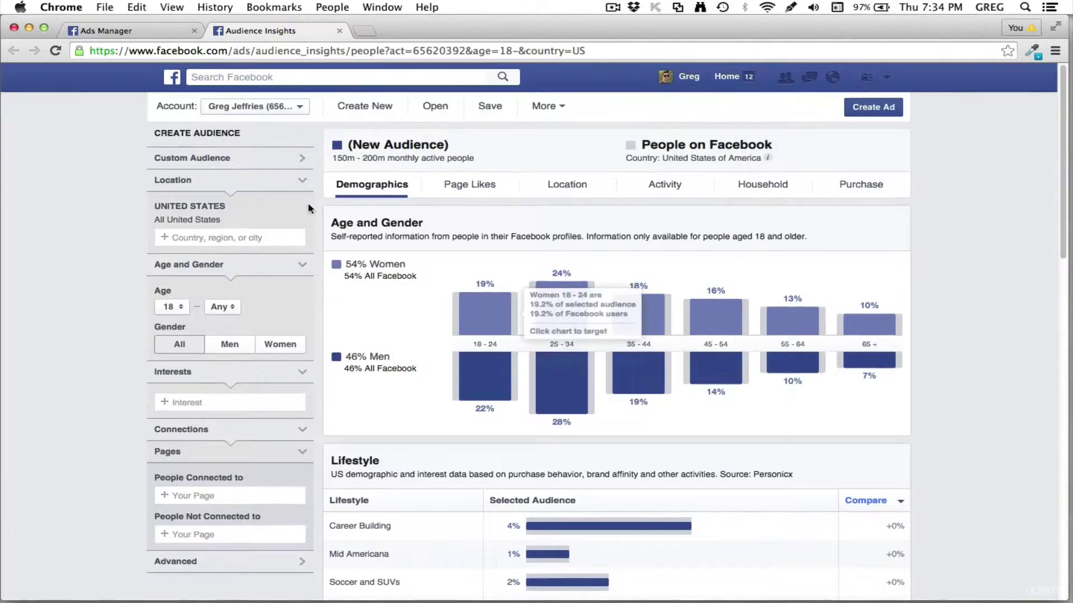
Expand the Custom Audience filter to inspect its choices and check the additional options for saving the audience.
left_click(262, 163)
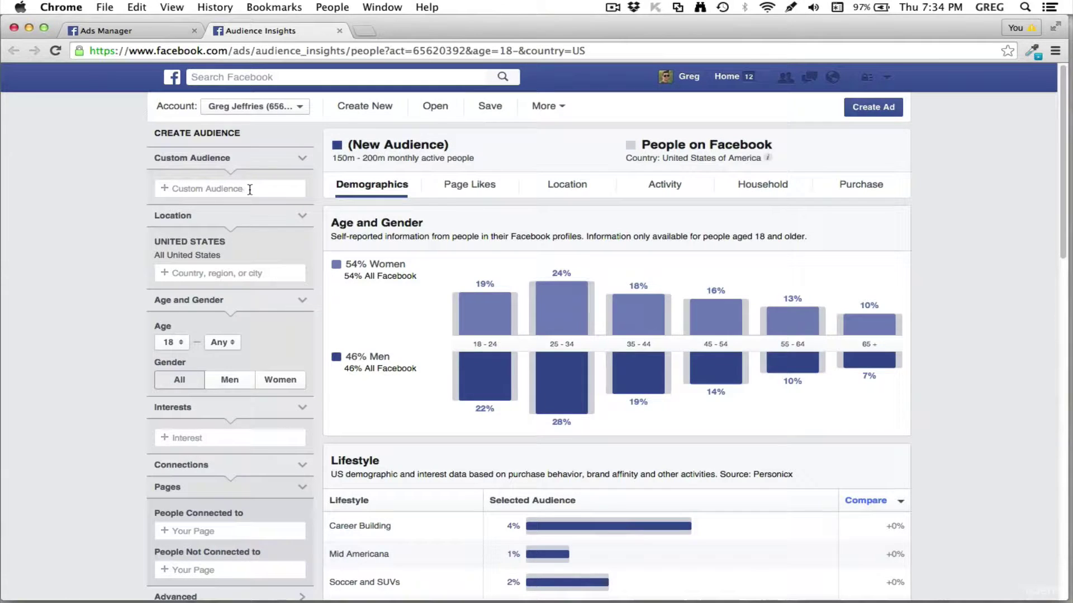
left_click(249, 187)
left_click(168, 307)
scroll(249, 497, "down", 1)
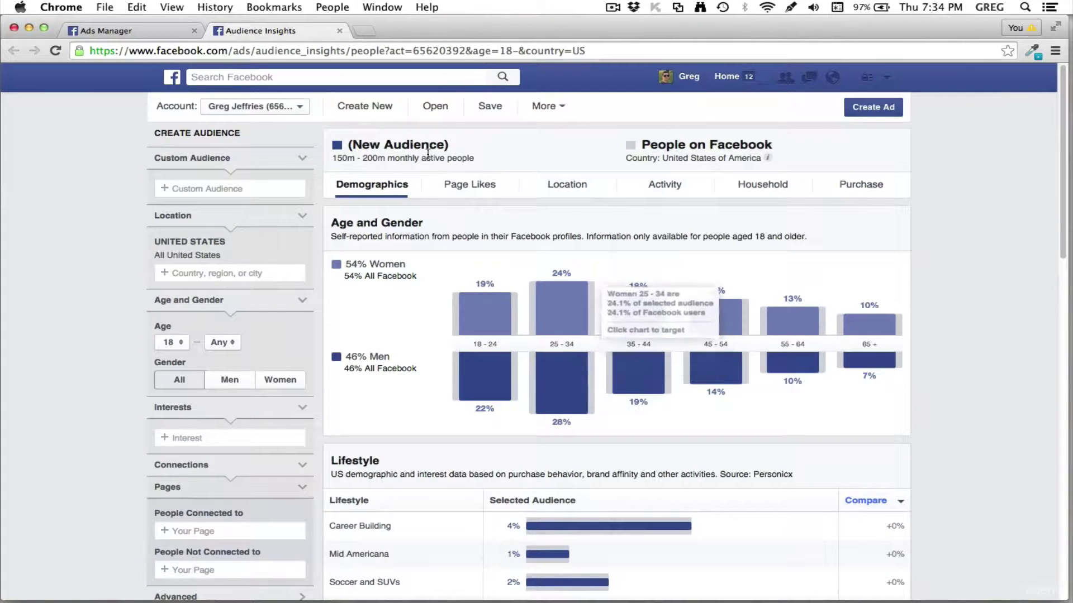
left_click(566, 109)
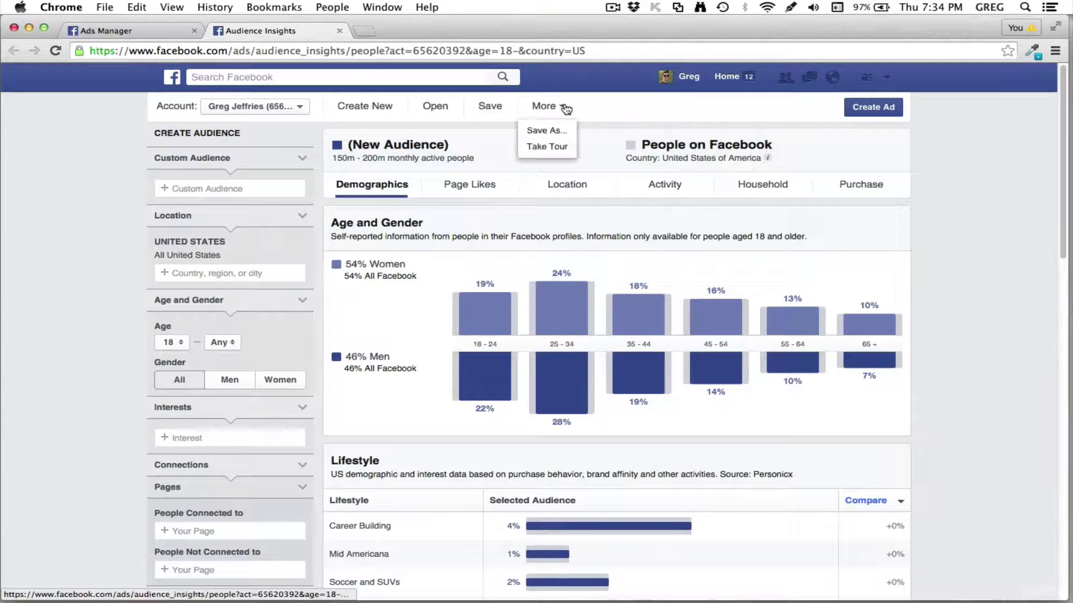
left_click(920, 210)
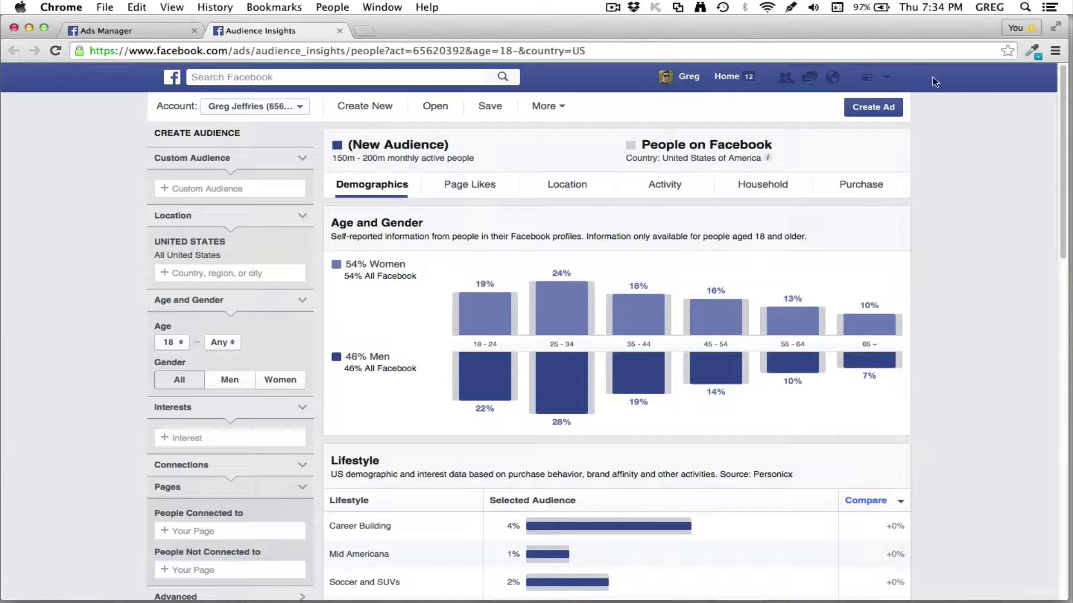
Create an ad from the Audience Insights audience with the objective Send people to your website.
left_click(887, 109)
left_click(503, 316)
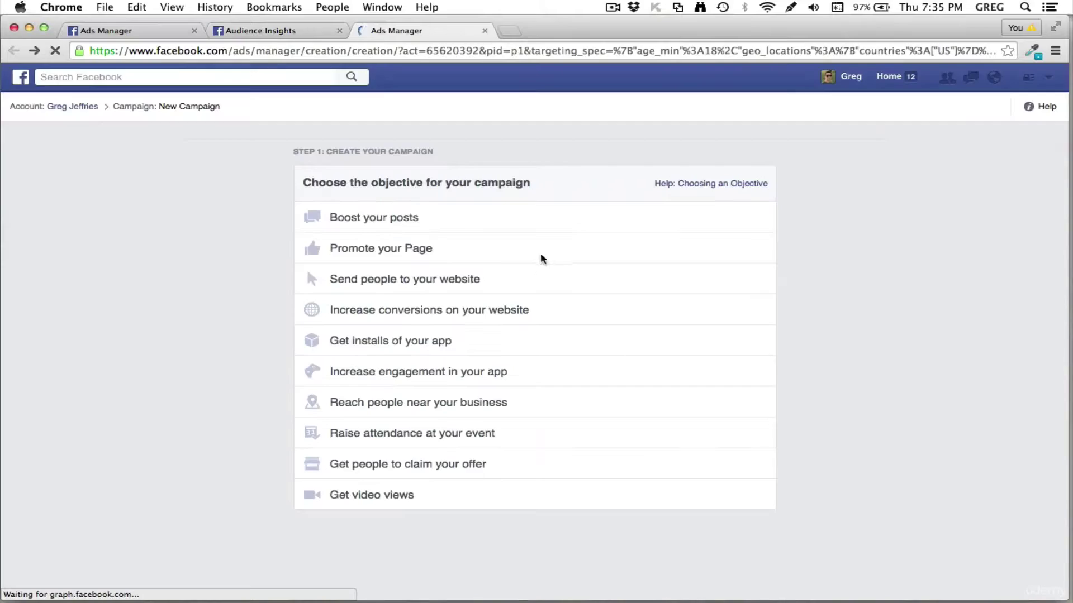
left_click(540, 280)
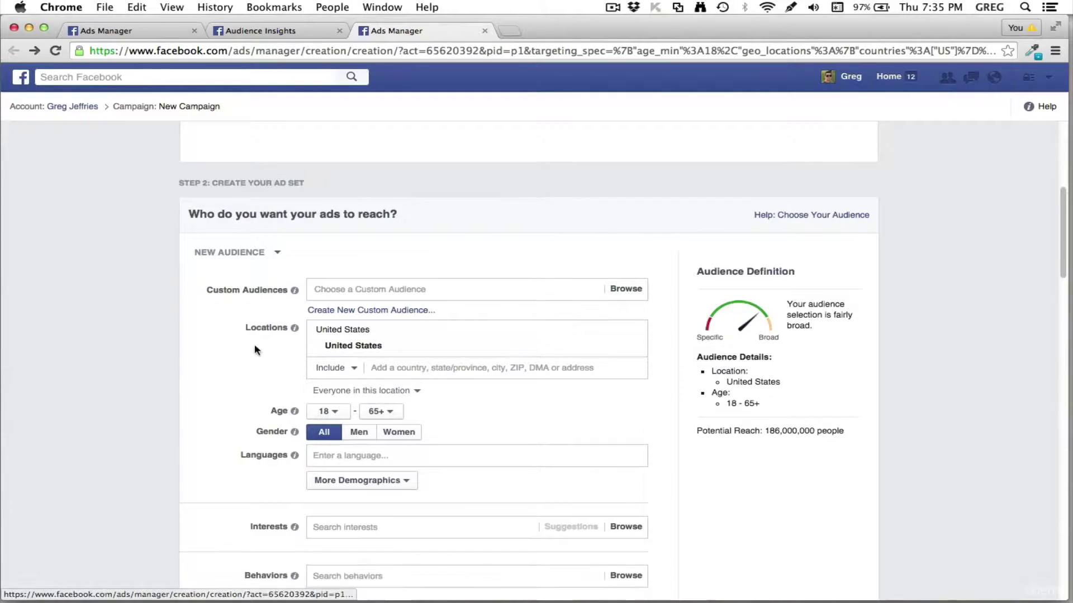
Check the available custom audiences and review the new ad's Page, headline, text, call-to-action and placements.
left_click(423, 288)
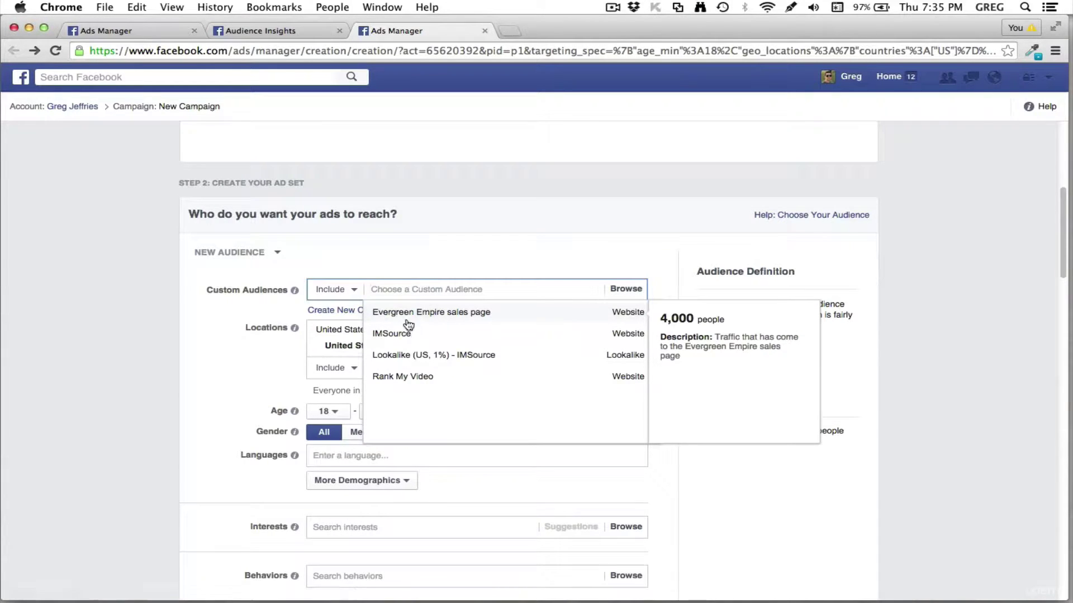
left_click(562, 256)
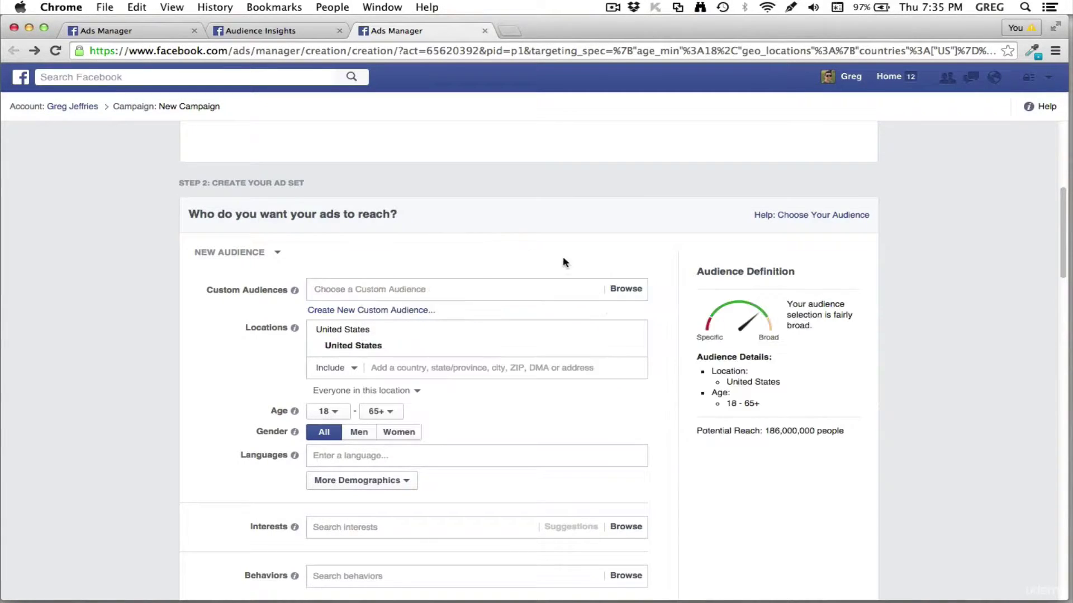
scroll(956, 329, "down", 20)
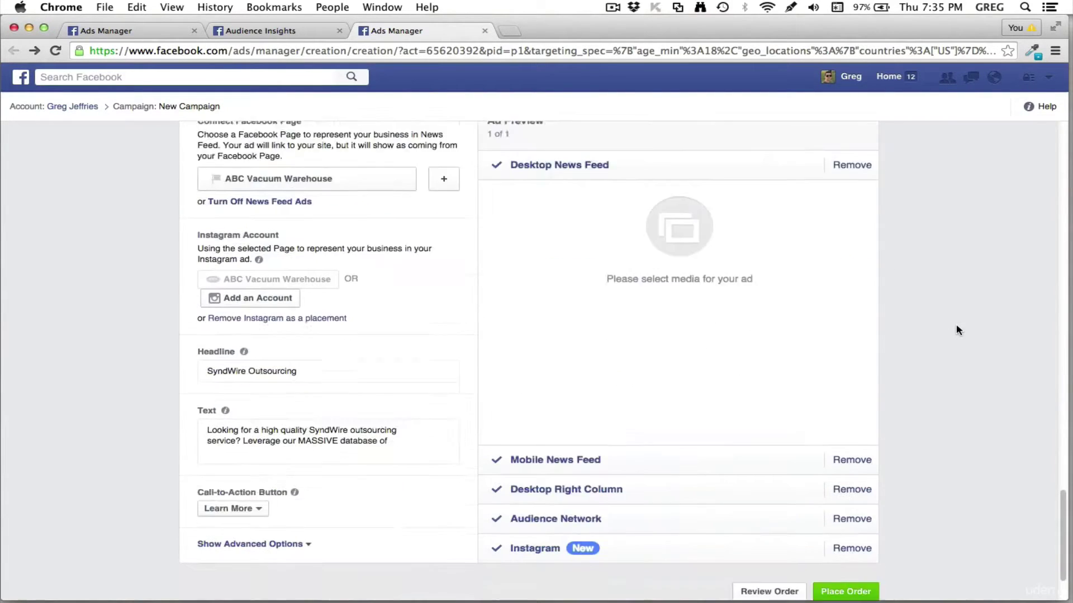
scroll(505, 378, "up", 2)
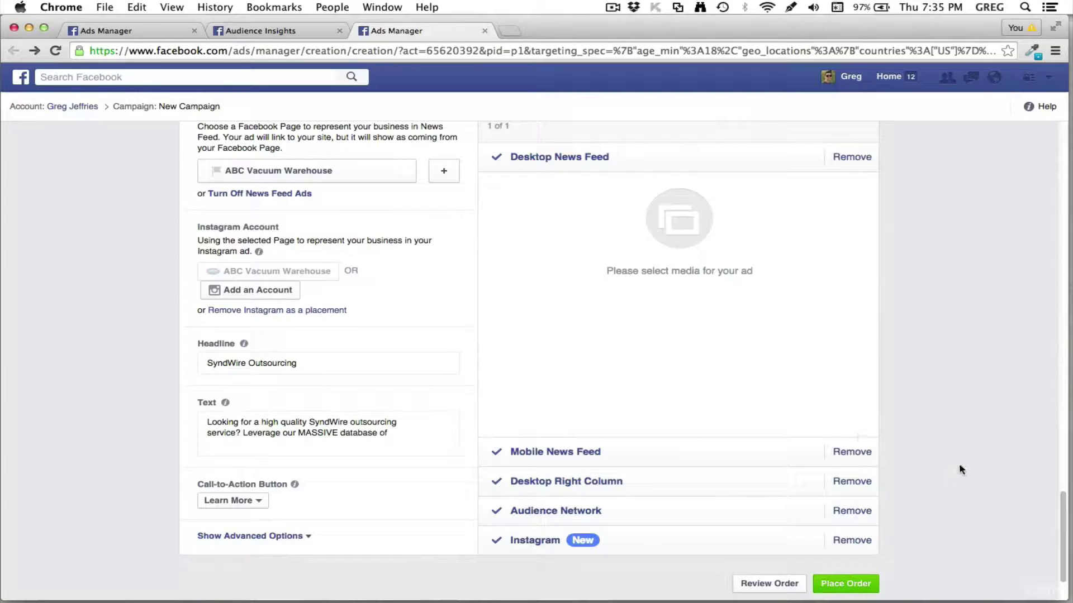
Review the new ad's Clicks to Website objective, campaign name, audience targeting and Audience Definition.
scroll(960, 468, "up", 15)
scroll(959, 464, "up", 20)
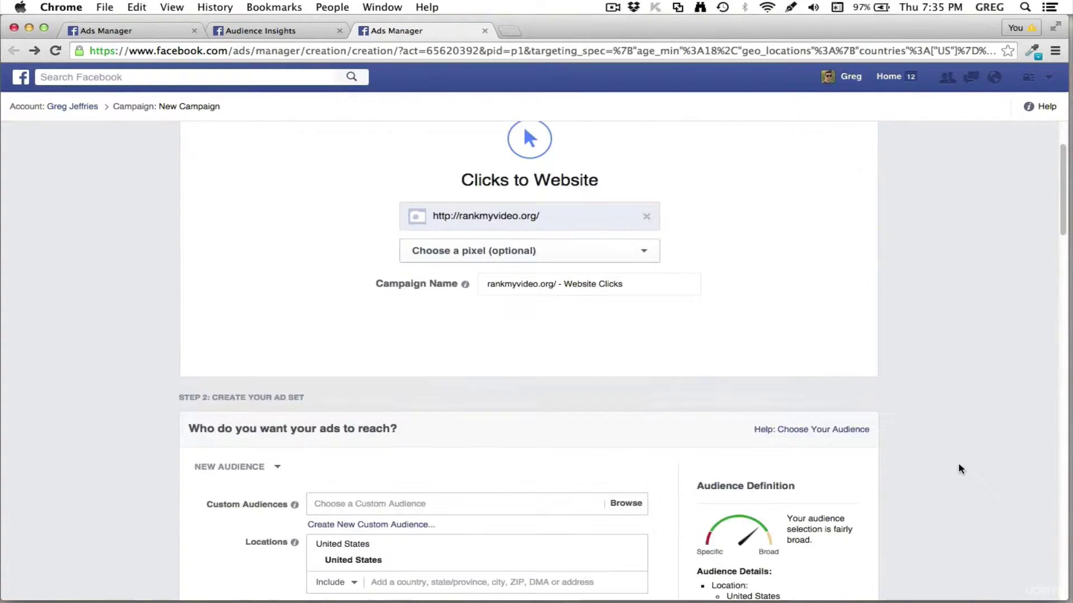
scroll(959, 467, "up", 4)
scroll(958, 466, "down", 19)
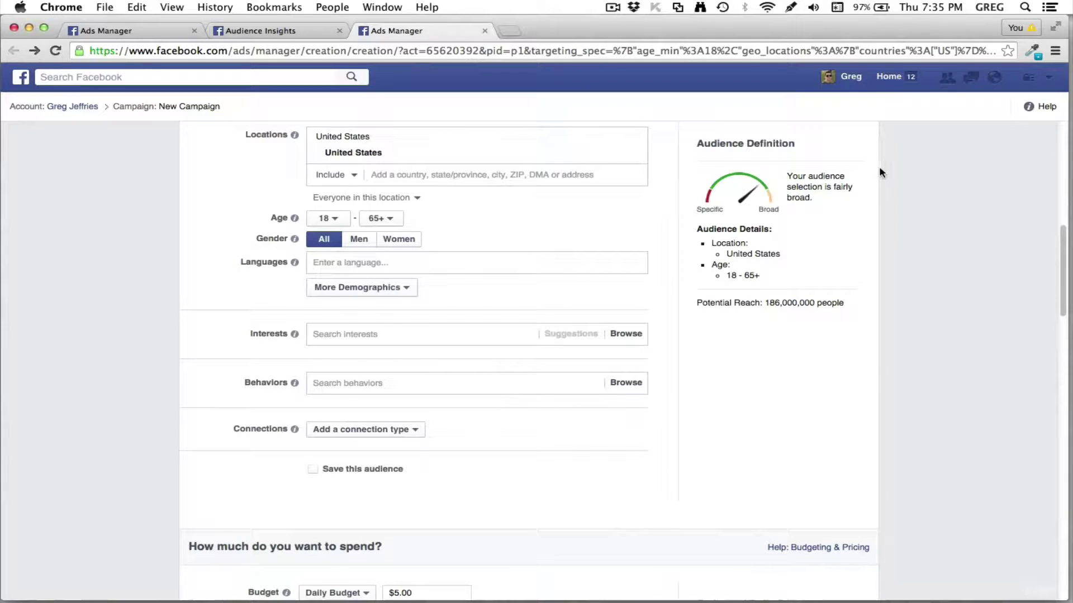
scroll(897, 182, "up", 2)
scroll(896, 182, "up", 8)
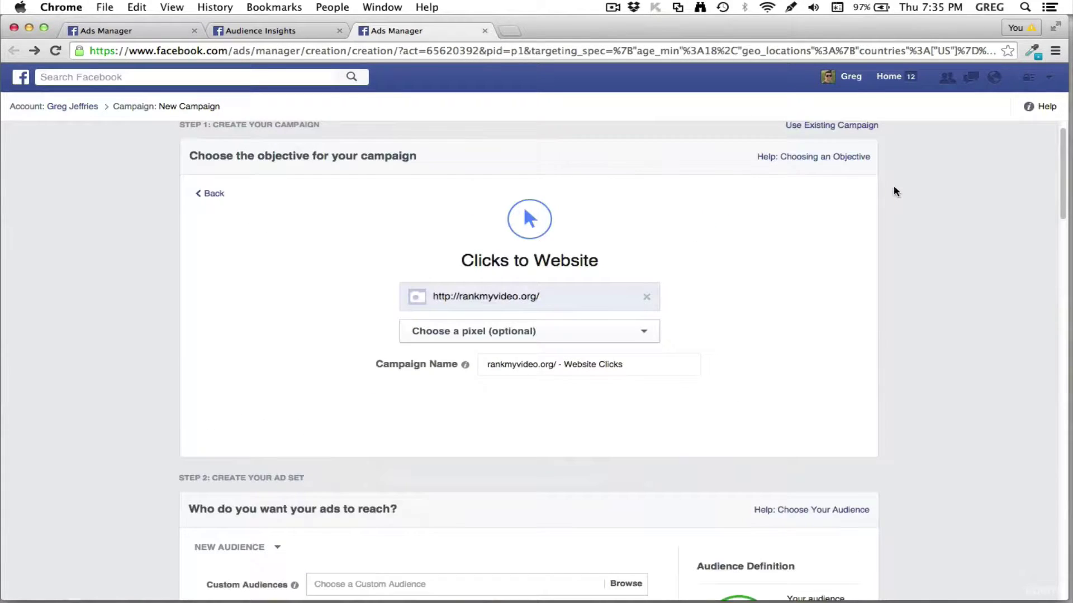
scroll(962, 213, "down", 2)
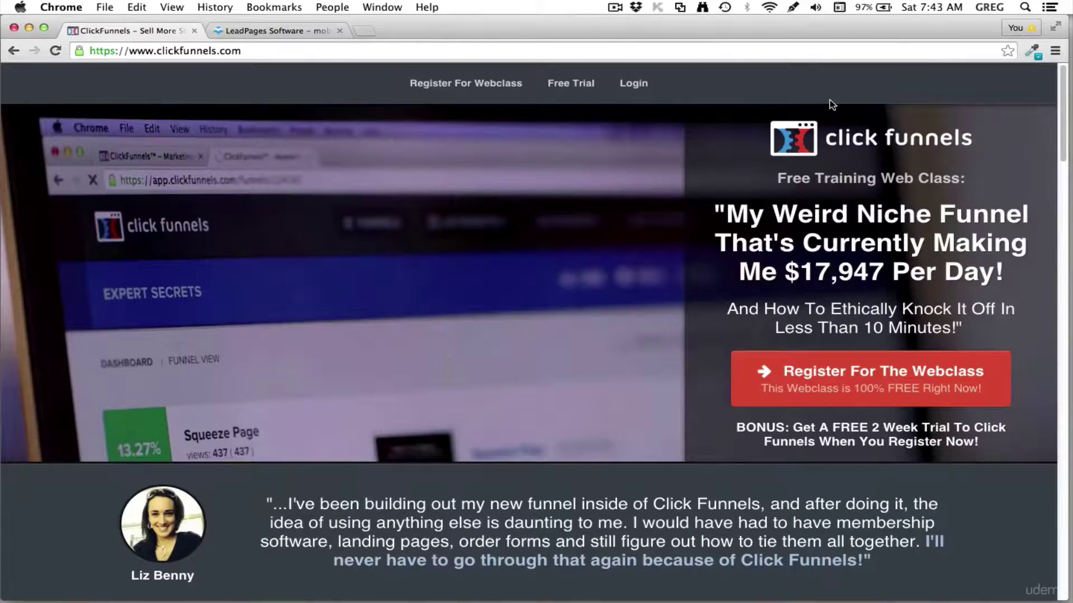
Switch to the LeadPages site and examine its Standard, Pro and Advanced pricing plans and the platform's tools.
left_click(281, 32)
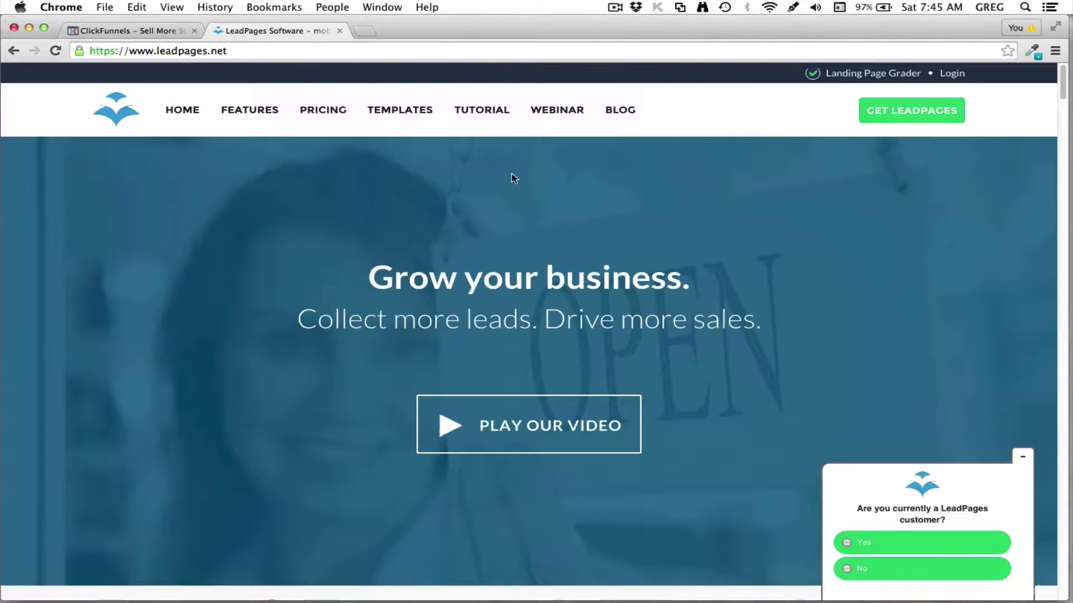
scroll(511, 175, "down", 6)
scroll(534, 219, "down", 2)
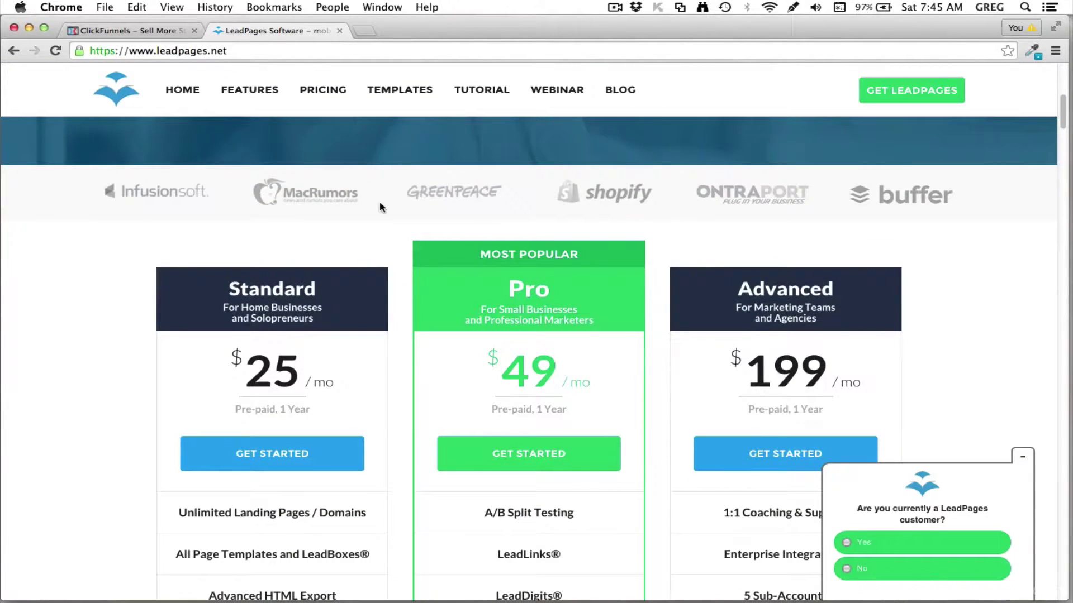
scroll(380, 202, "down", 2)
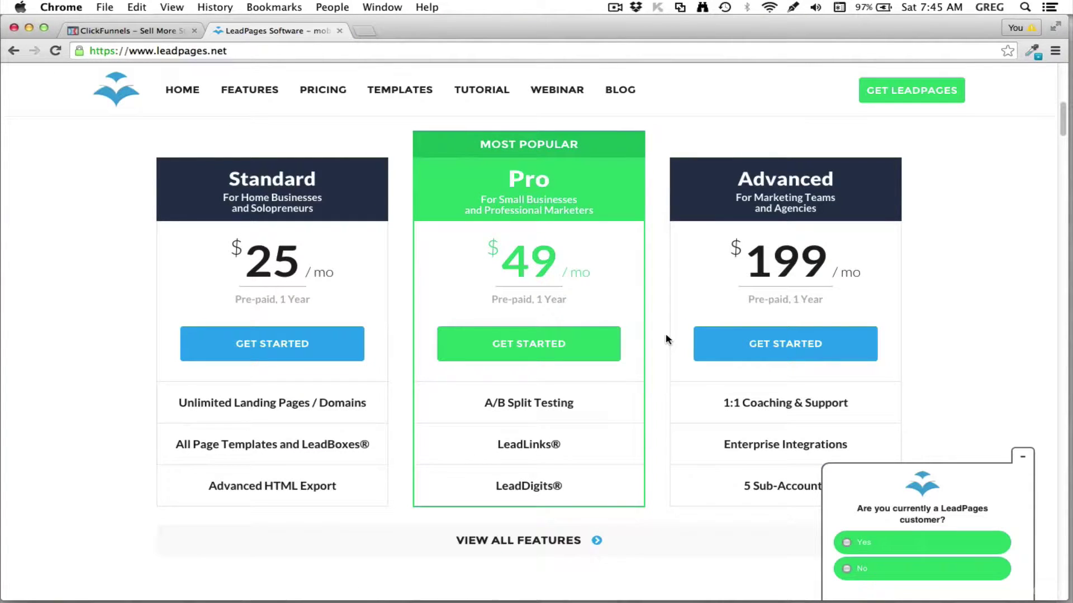
scroll(664, 334, "down", 1)
scroll(664, 339, "down", 2)
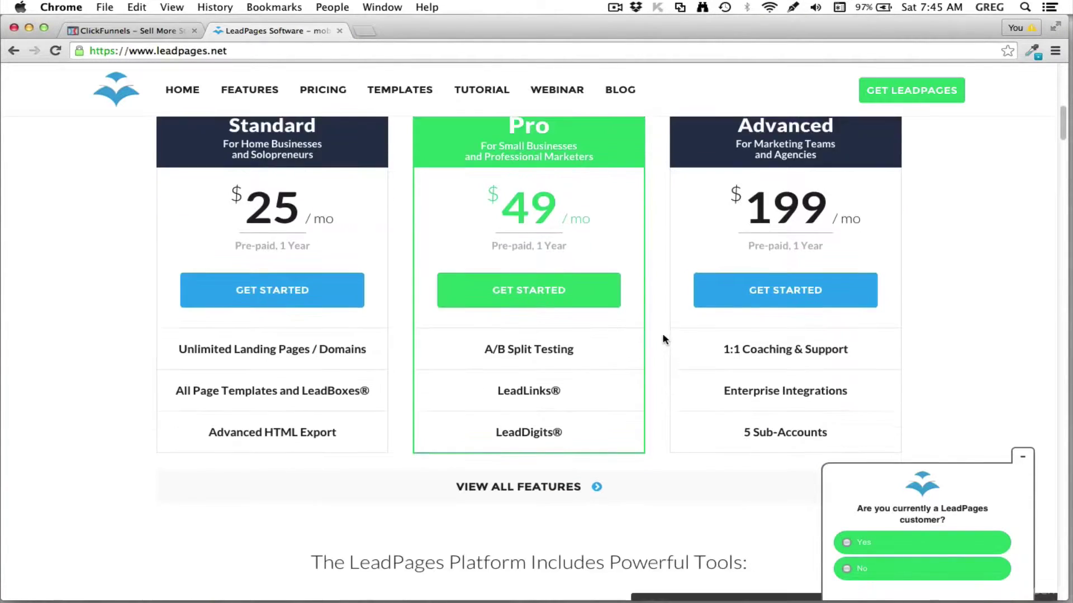
scroll(665, 339, "up", 2)
scroll(664, 339, "down", 6)
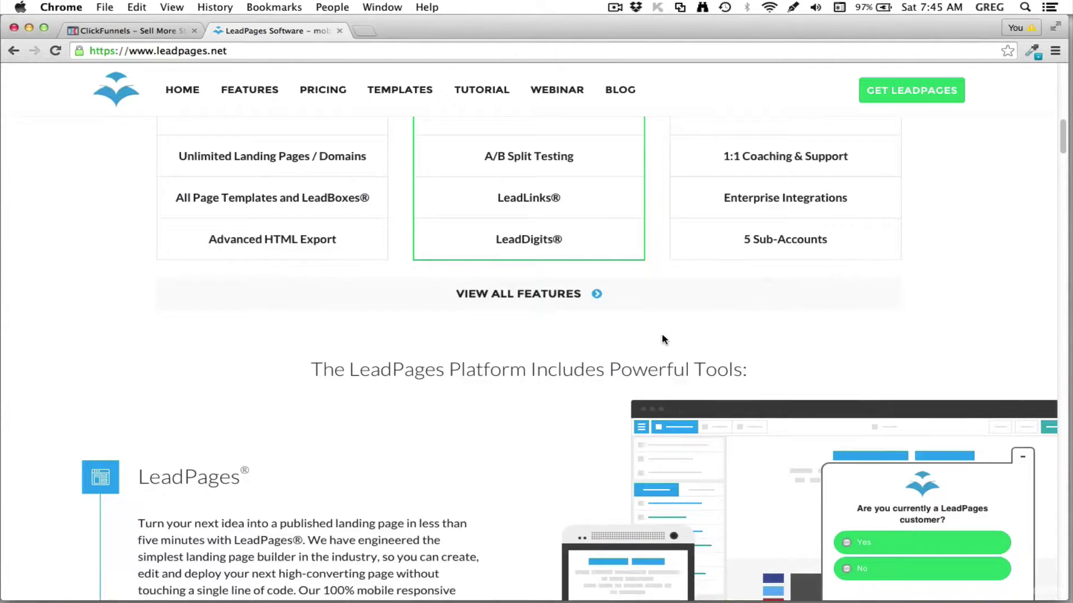
scroll(664, 339, "down", 5)
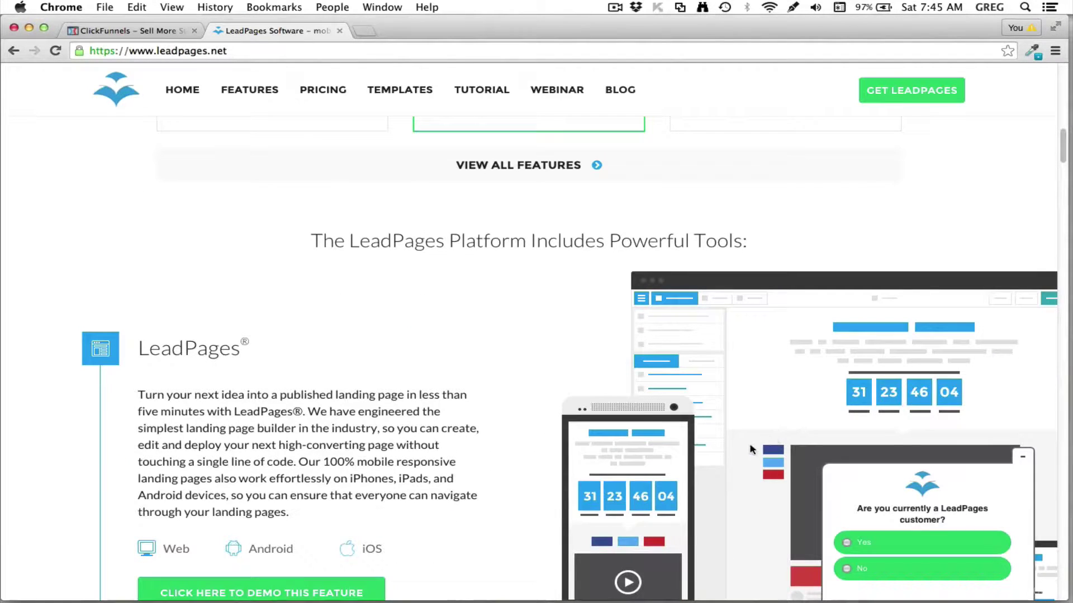
scroll(742, 447, "down", 8)
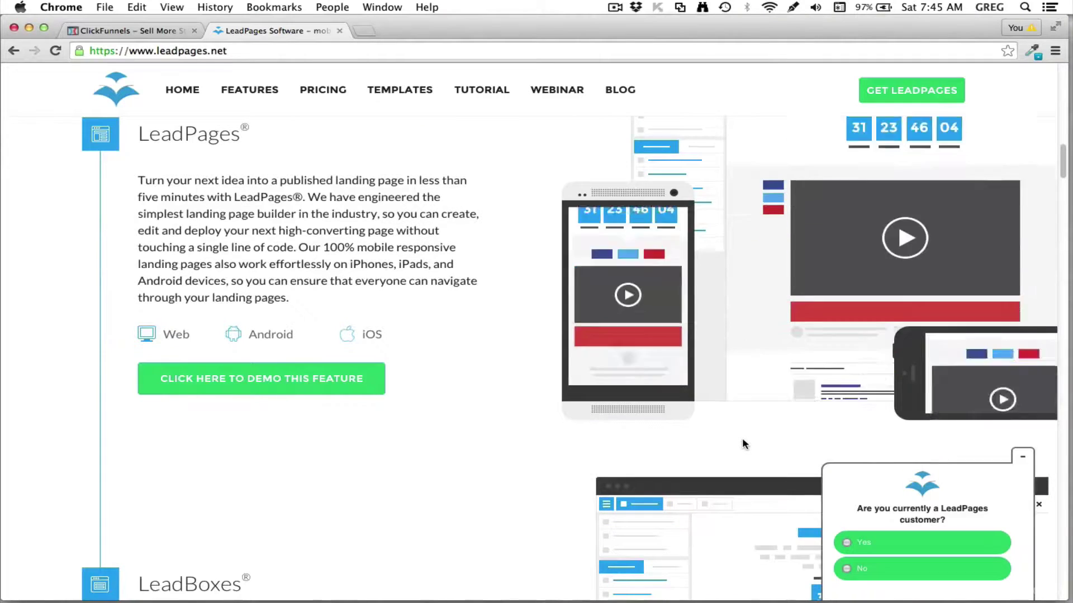
scroll(731, 435, "up", 20)
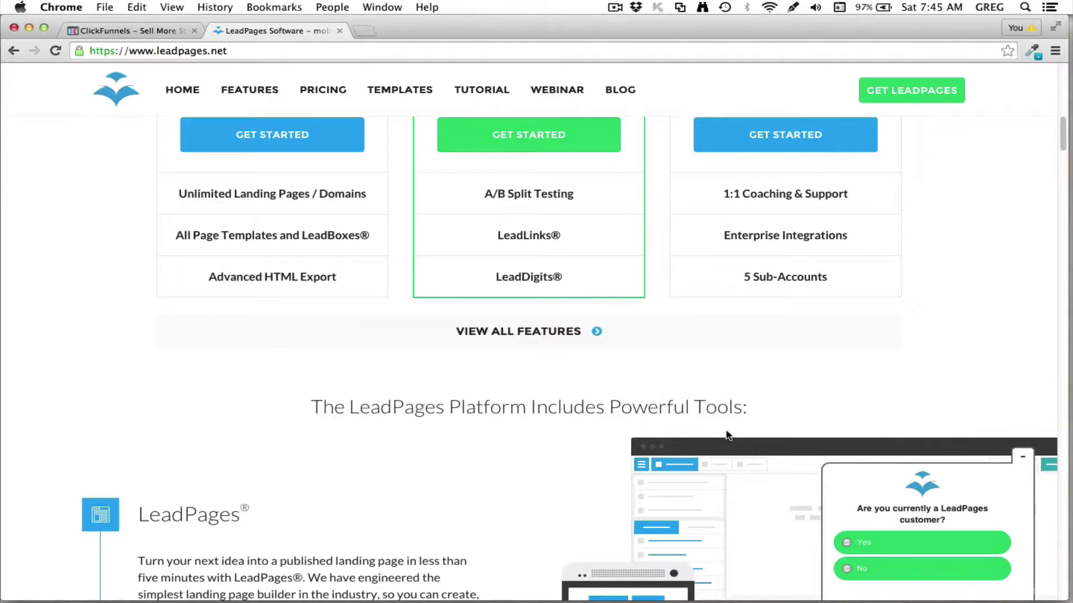
Collapse the customer survey pop-up and examine the LeadPages homepage's platform tools and Standard, Pro and Advanced plans.
scroll(716, 434, "up", 10)
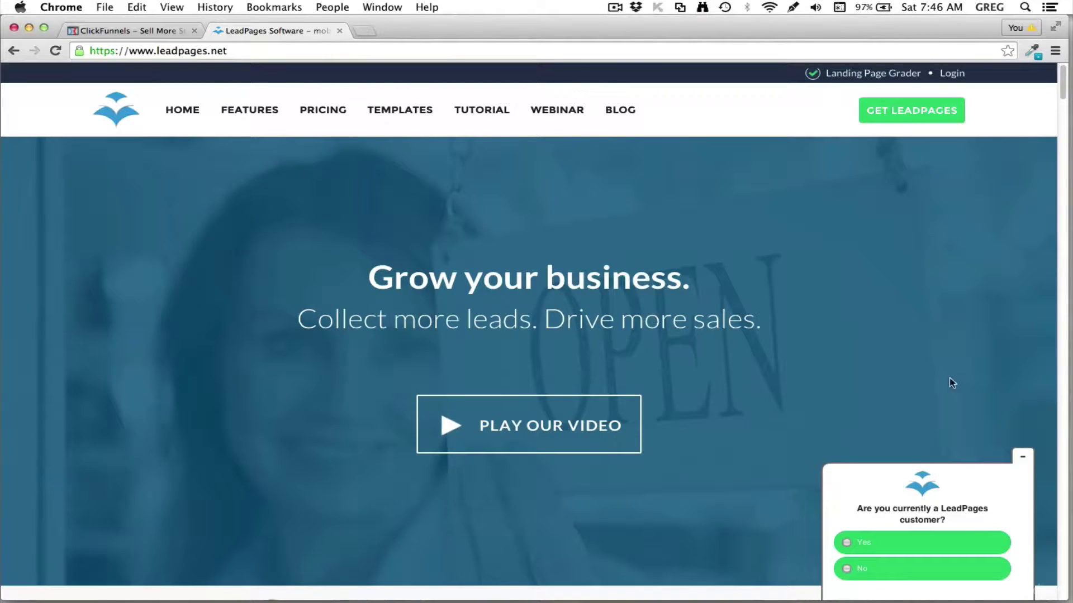
left_click(1023, 457)
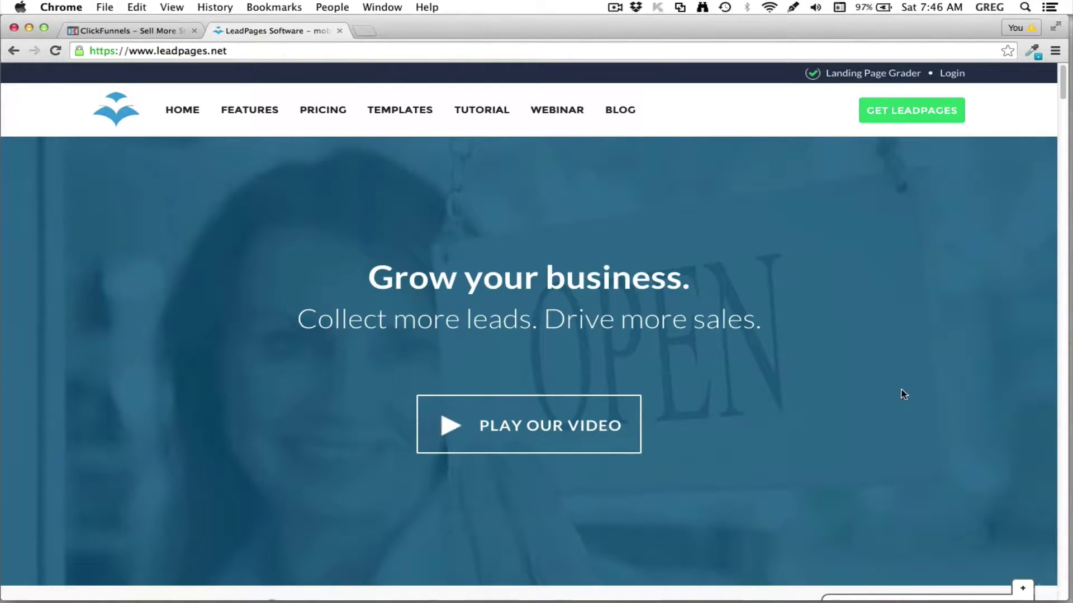
scroll(869, 374, "down", 10)
scroll(869, 374, "down", 10)
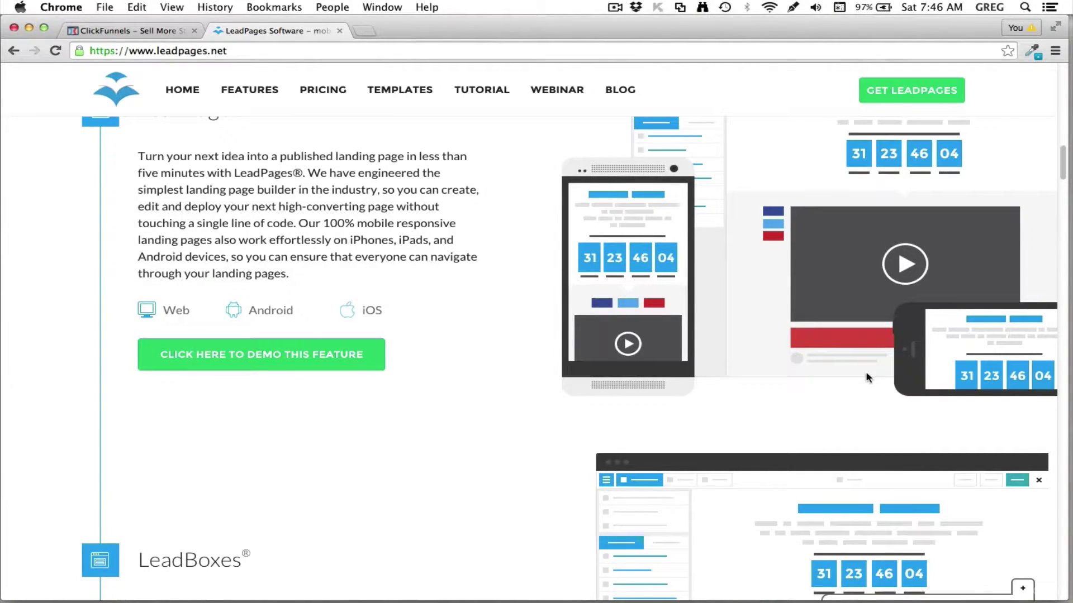
scroll(868, 378, "up", 20)
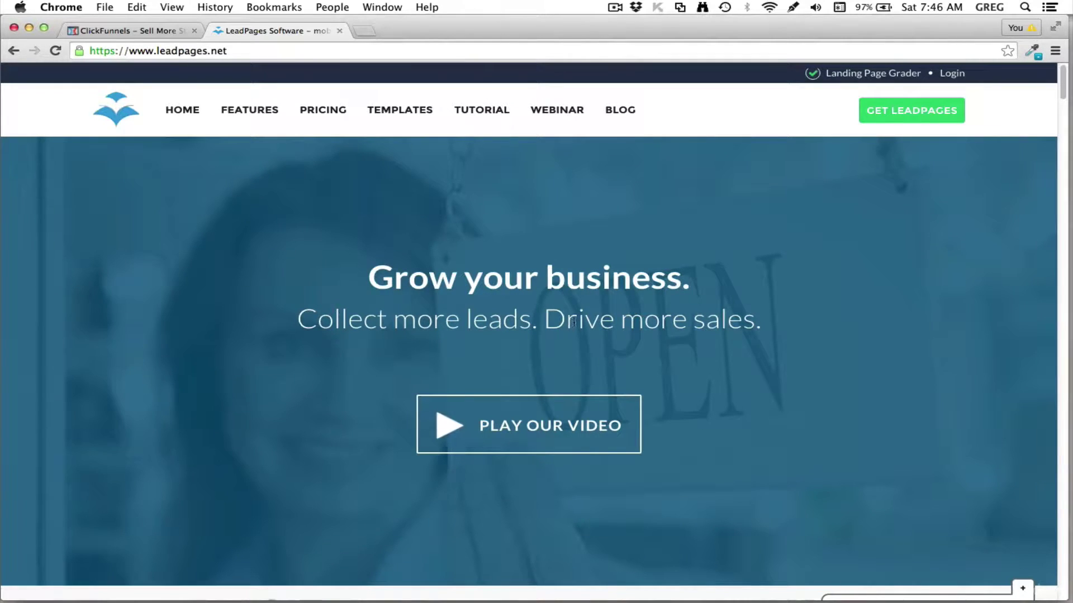
scroll(580, 326, "down", 8)
scroll(580, 326, "down", 6)
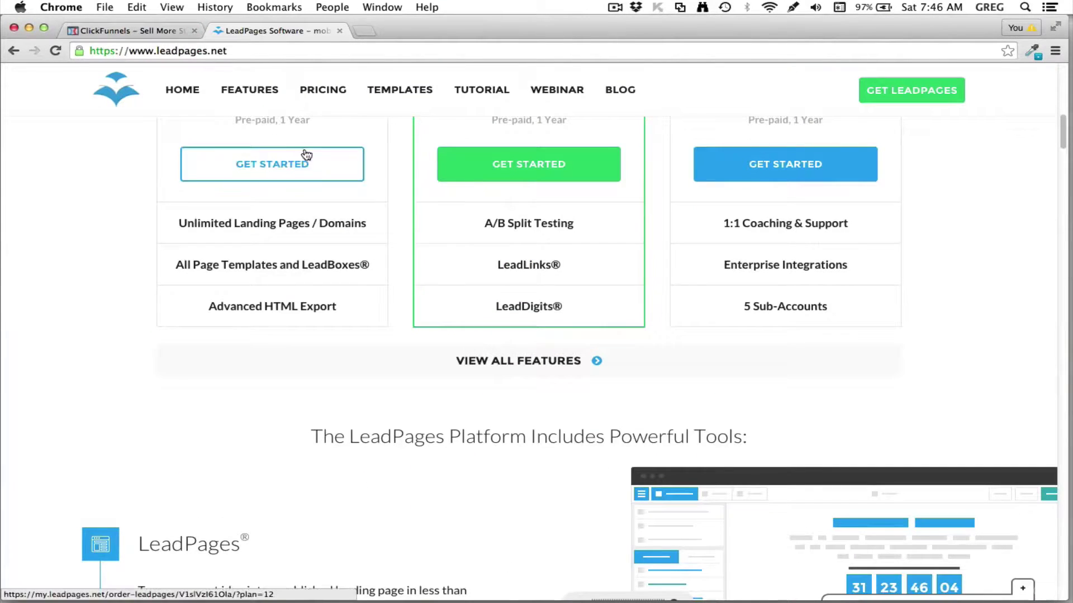
scroll(305, 152, "up", 6)
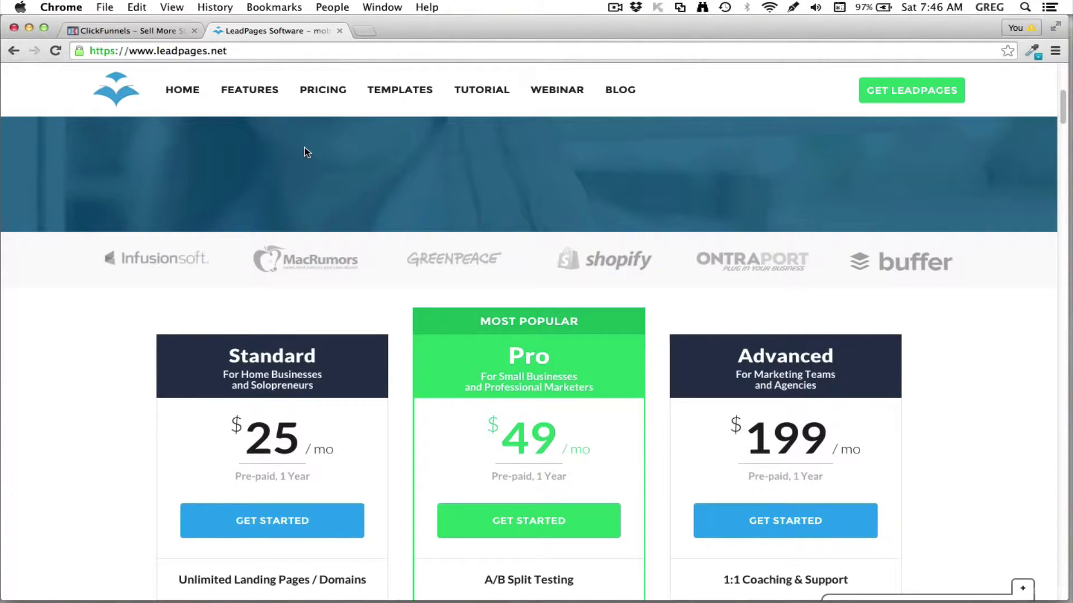
scroll(306, 152, "down", 4)
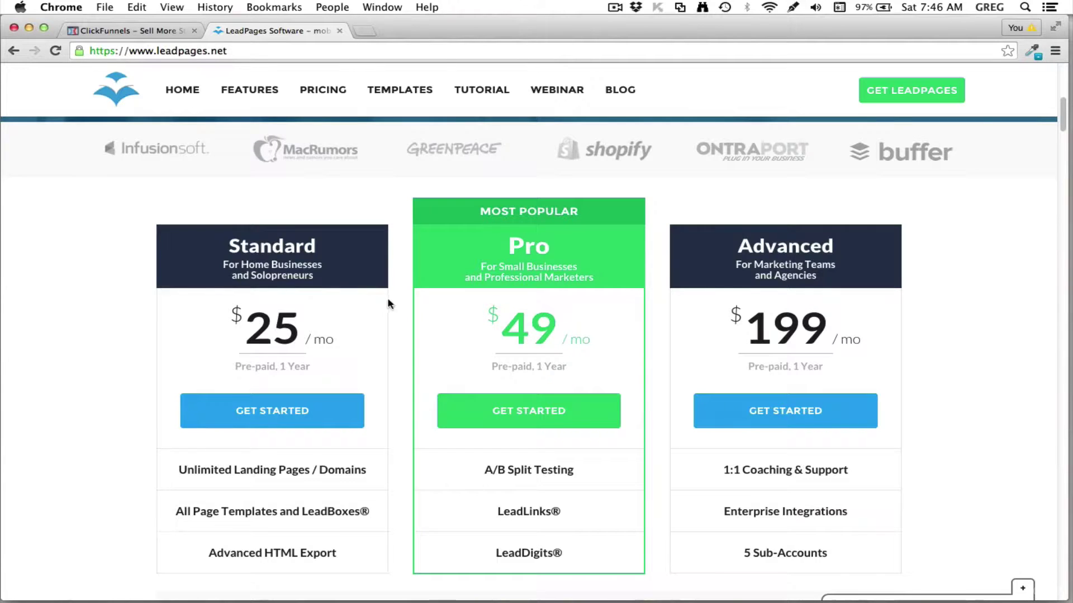
scroll(390, 303, "up", 10)
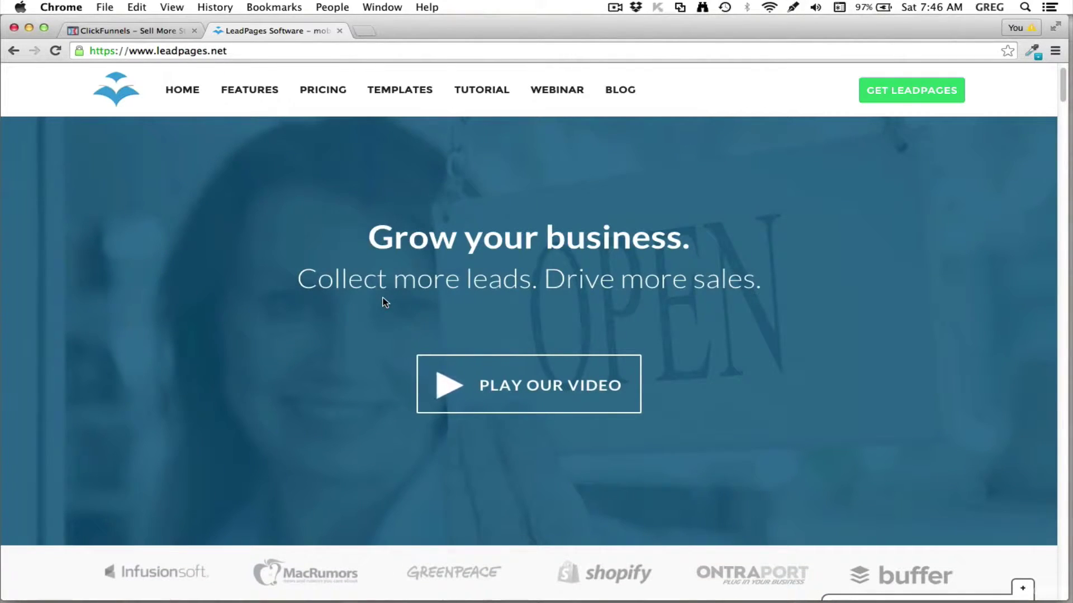
Compare the ClickFunnels and LeadPages homepages by switching between the two open sites.
left_click(128, 30)
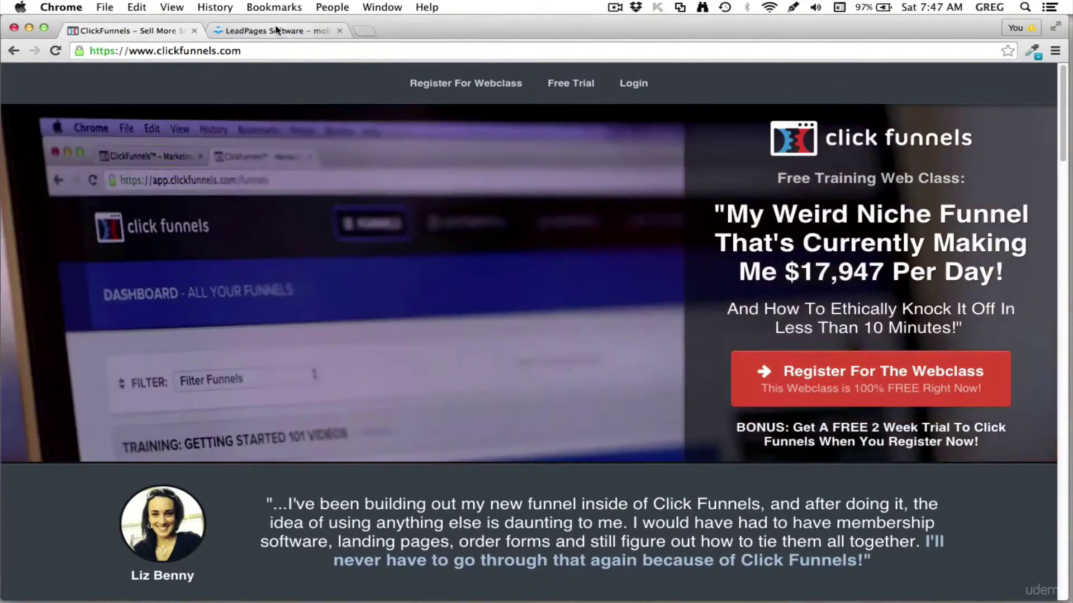
left_click(279, 31)
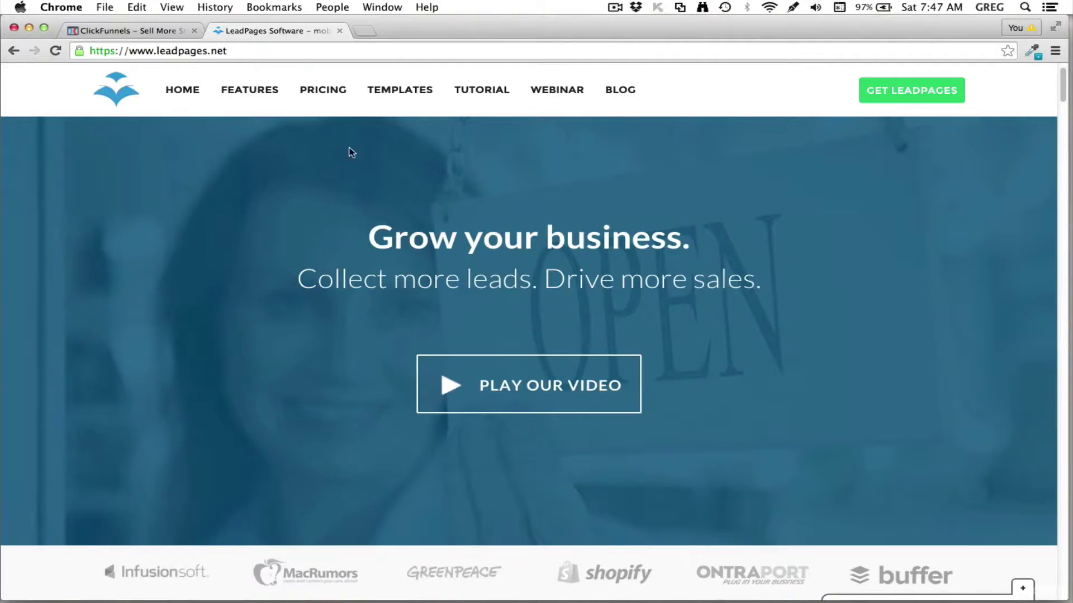
left_click(154, 33)
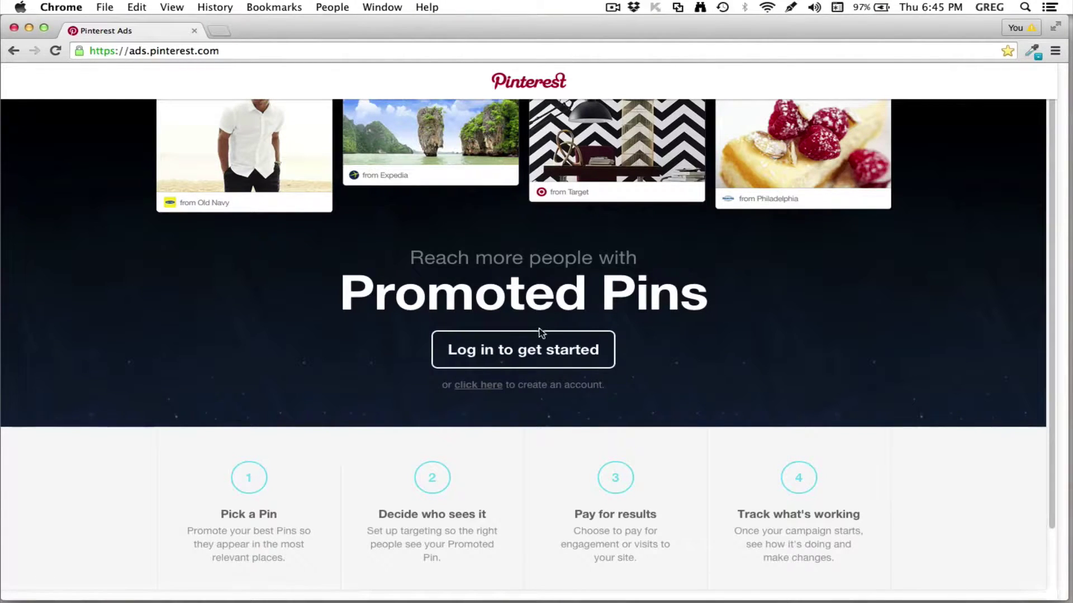
Log in to Pinterest Ads and look over the dashboard from the account totals through the Pin like a pro guides.
left_click(531, 351)
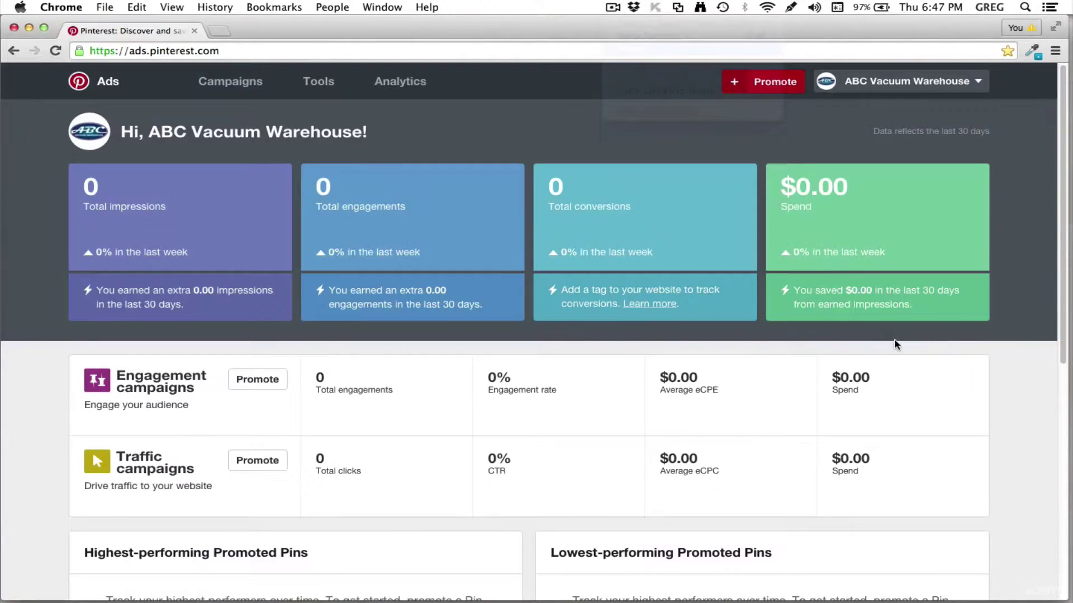
scroll(413, 243, "down", 1)
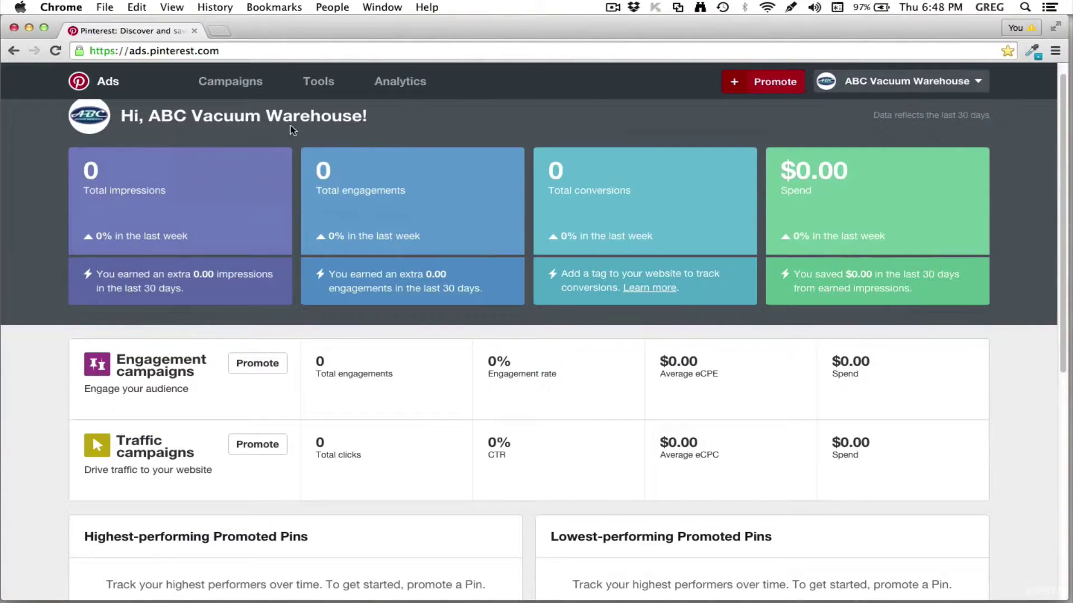
scroll(354, 241, "down", 1)
scroll(353, 306, "up", 2)
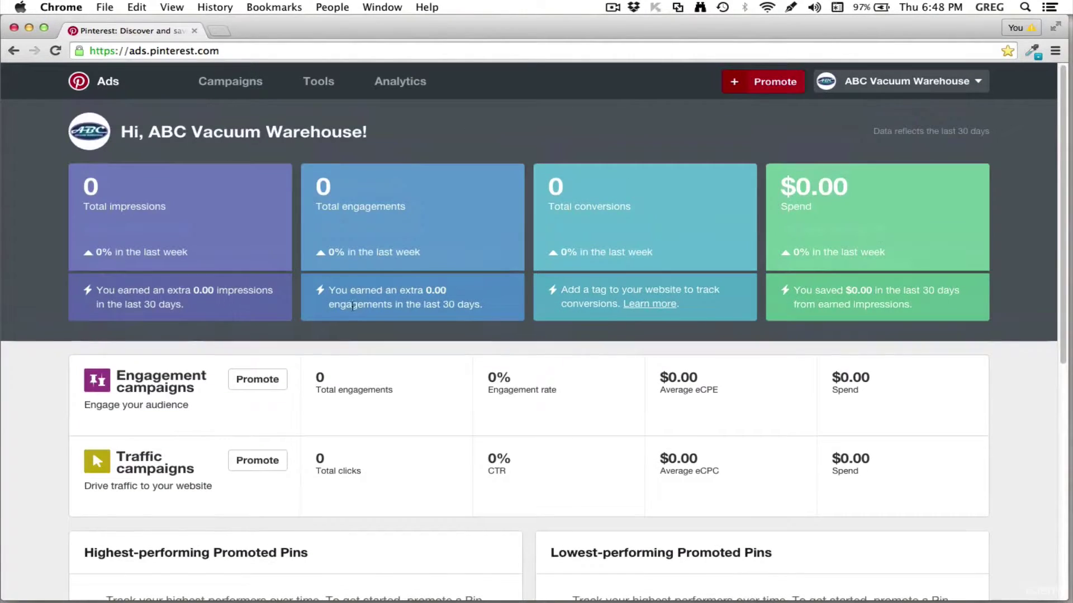
scroll(414, 340, "down", 2)
scroll(283, 347, "down", 6)
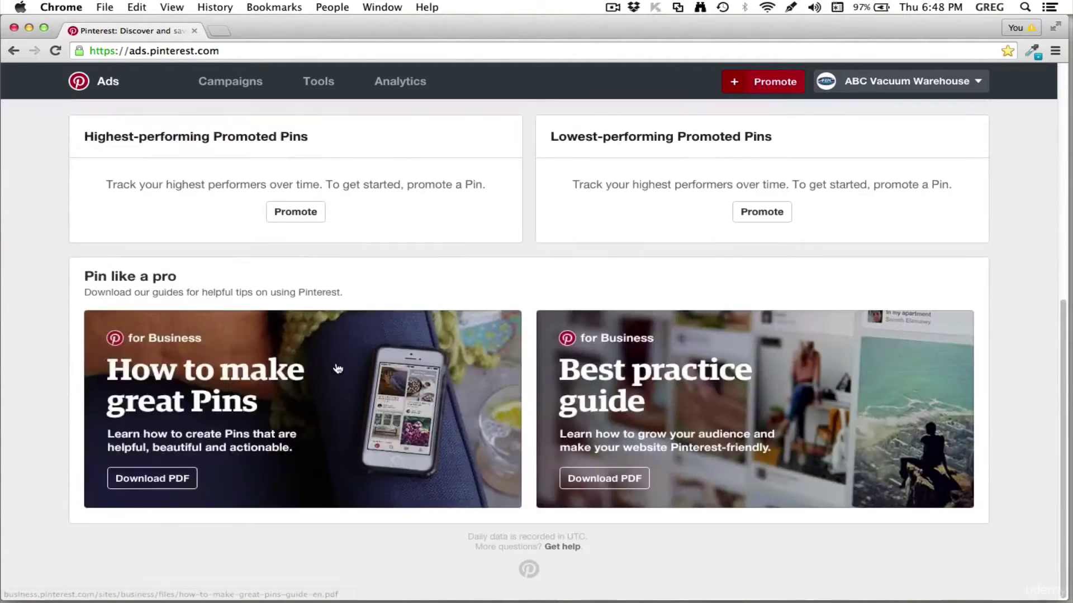
scroll(524, 398, "up", 1)
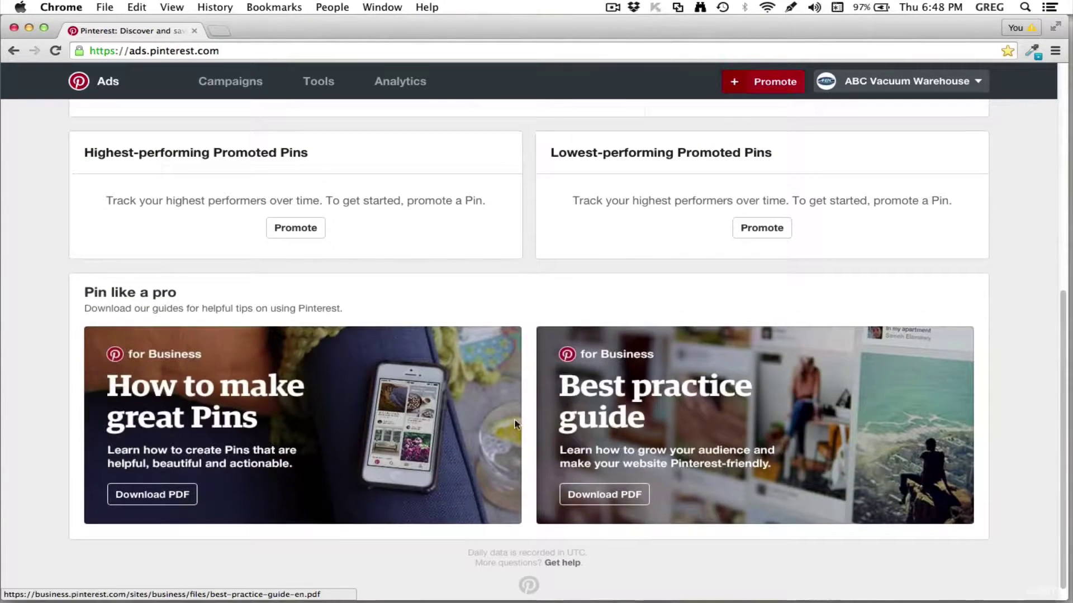
scroll(514, 425, "up", 4)
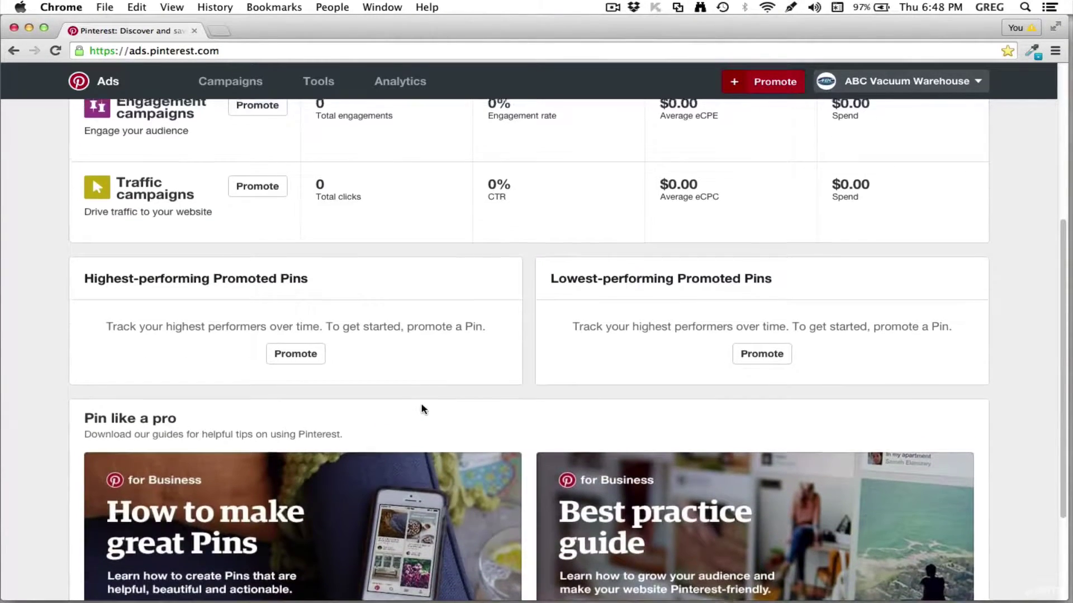
scroll(423, 409, "up", 4)
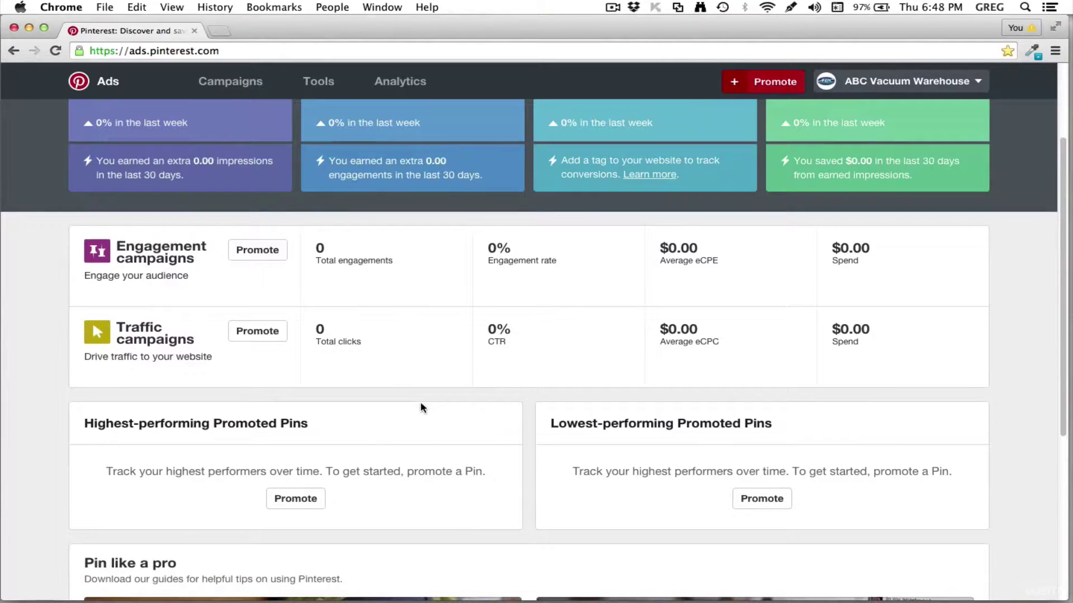
Examine the engagement and traffic campaign metrics on the Pinterest Ads dashboard alongside the account-wide totals.
scroll(424, 407, "down", 1)
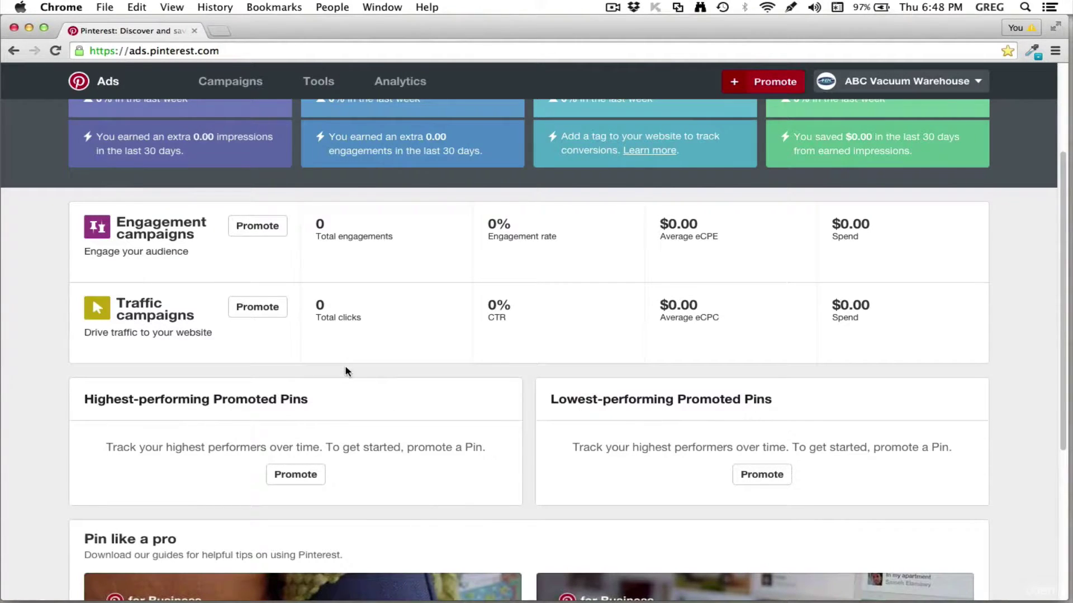
scroll(364, 376, "up", 3)
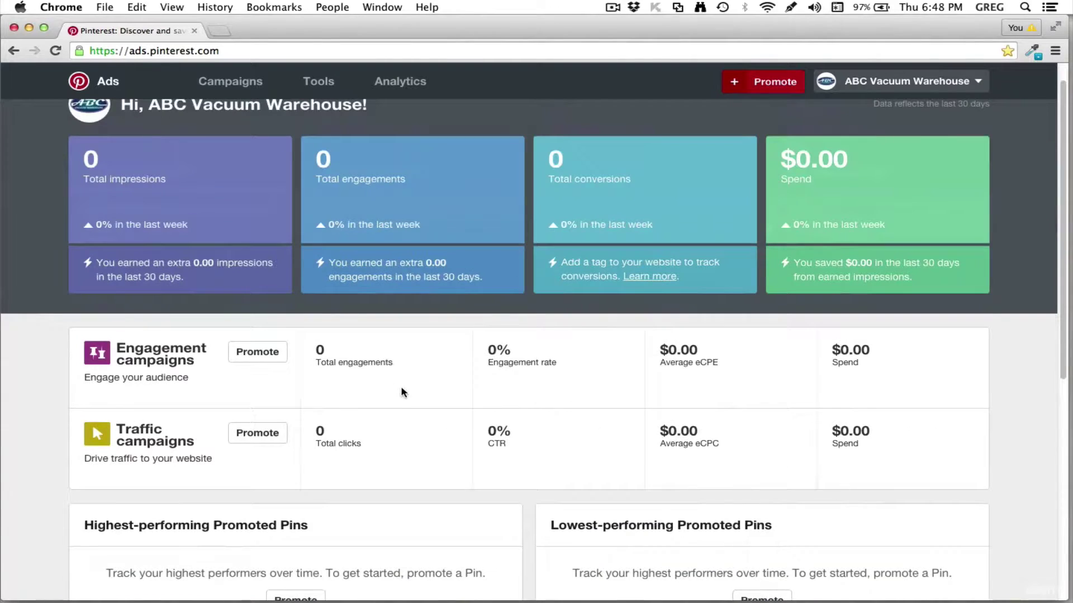
scroll(403, 390, "down", 2)
scroll(402, 392, "down", 1)
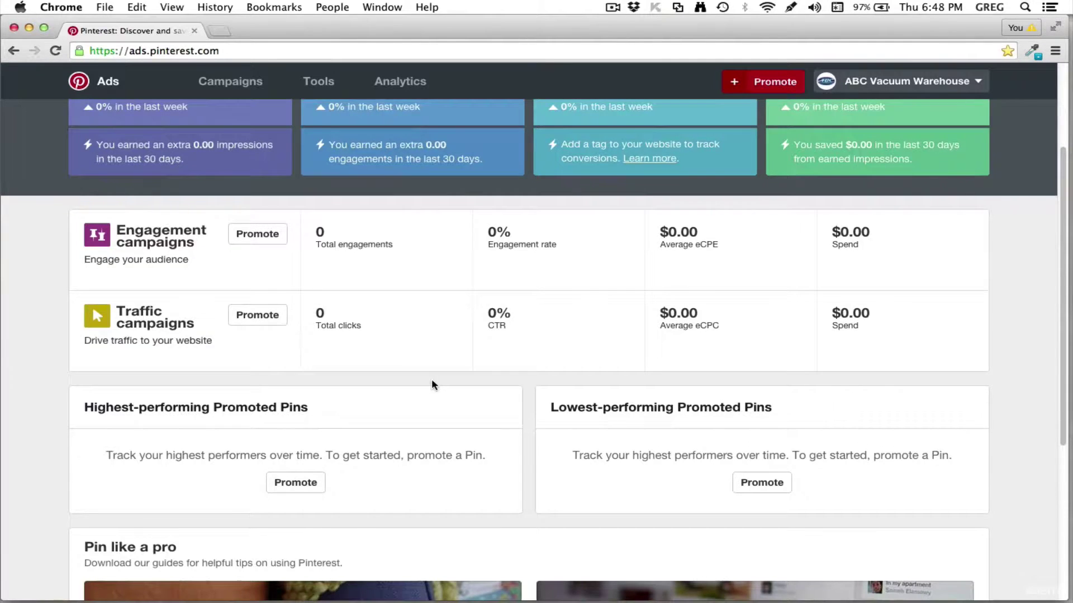
scroll(434, 386, "up", 3)
scroll(431, 412, "down", 2)
scroll(429, 409, "down", 3)
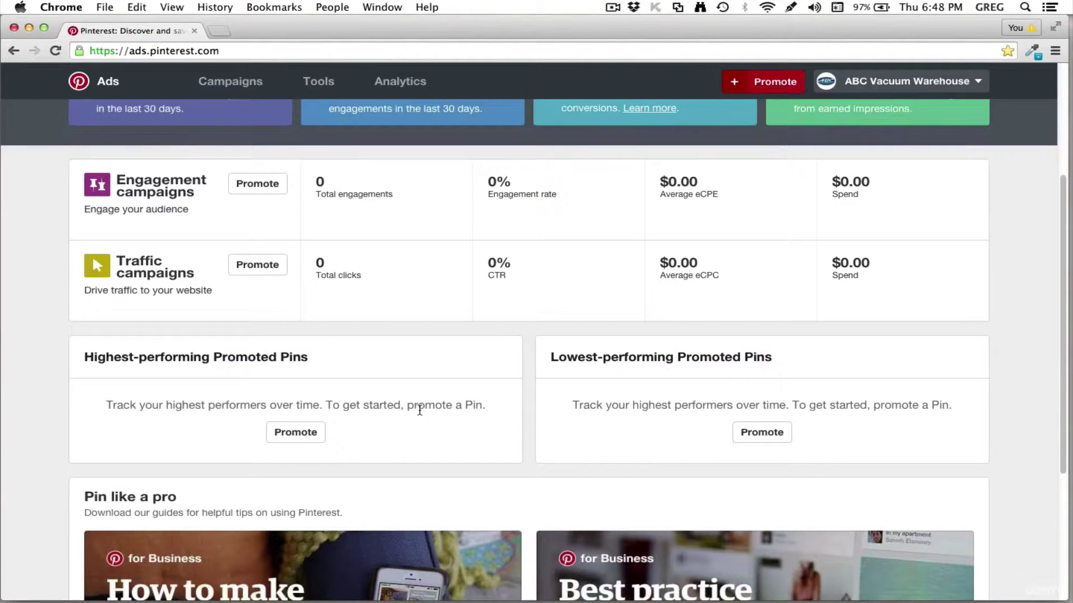
scroll(521, 358, "up", 3)
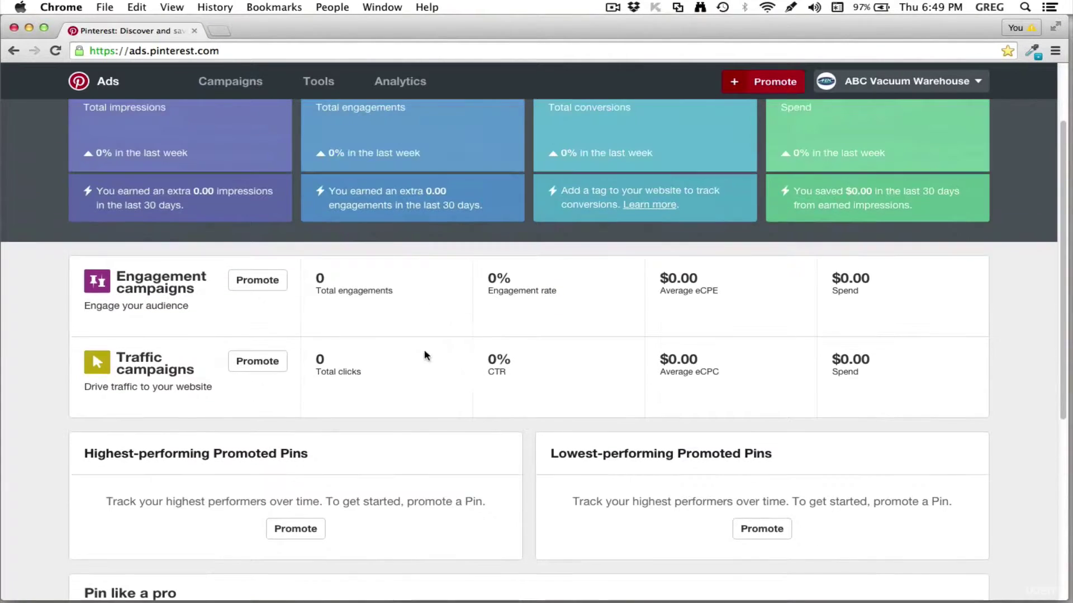
scroll(415, 364, "up", 2)
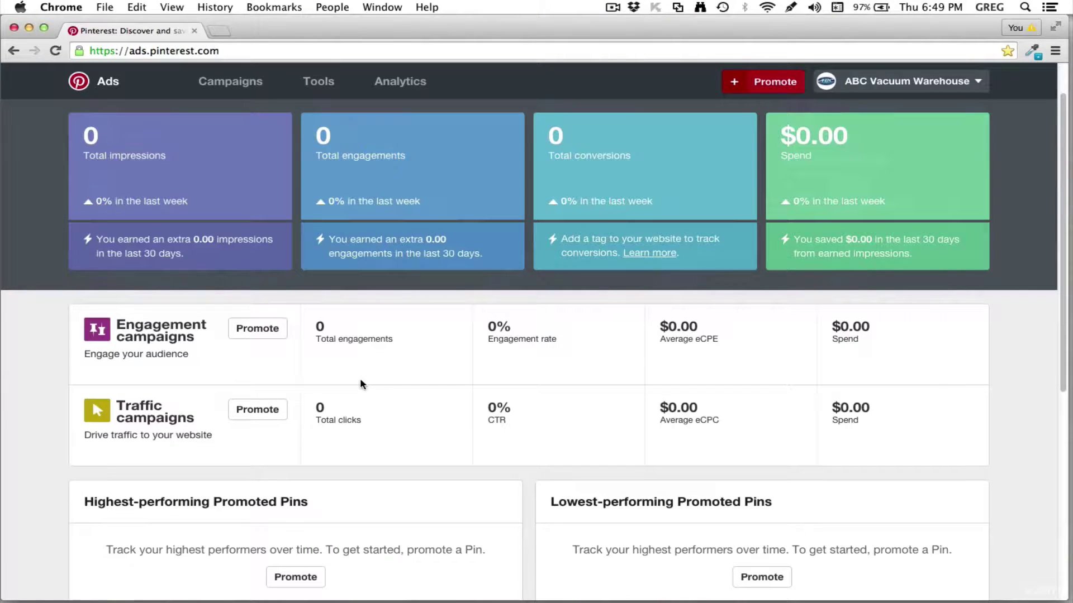
scroll(360, 378, "down", 4)
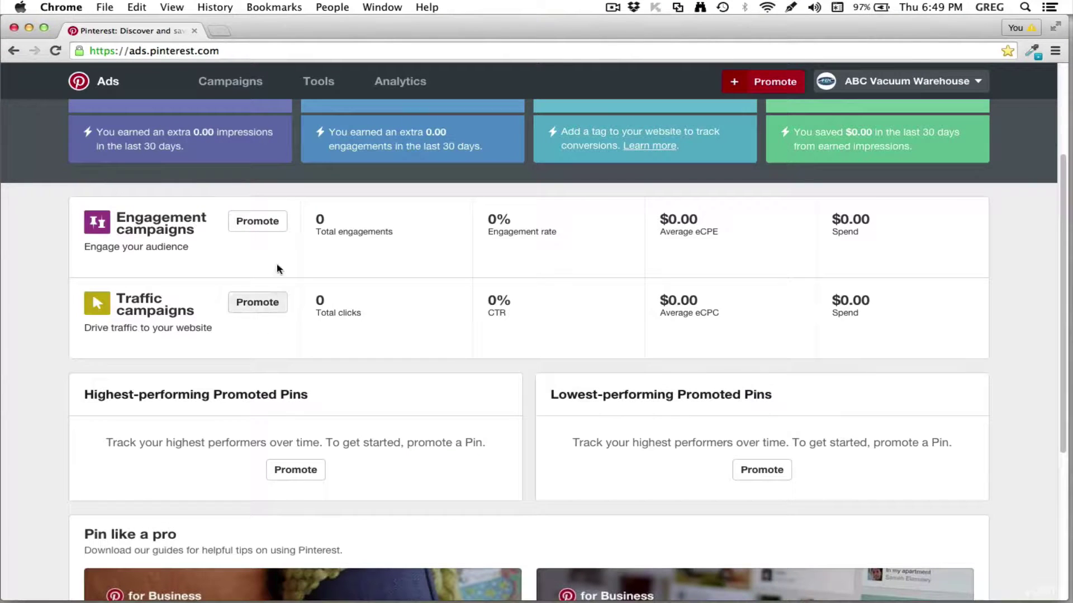
scroll(297, 274, "up", 1)
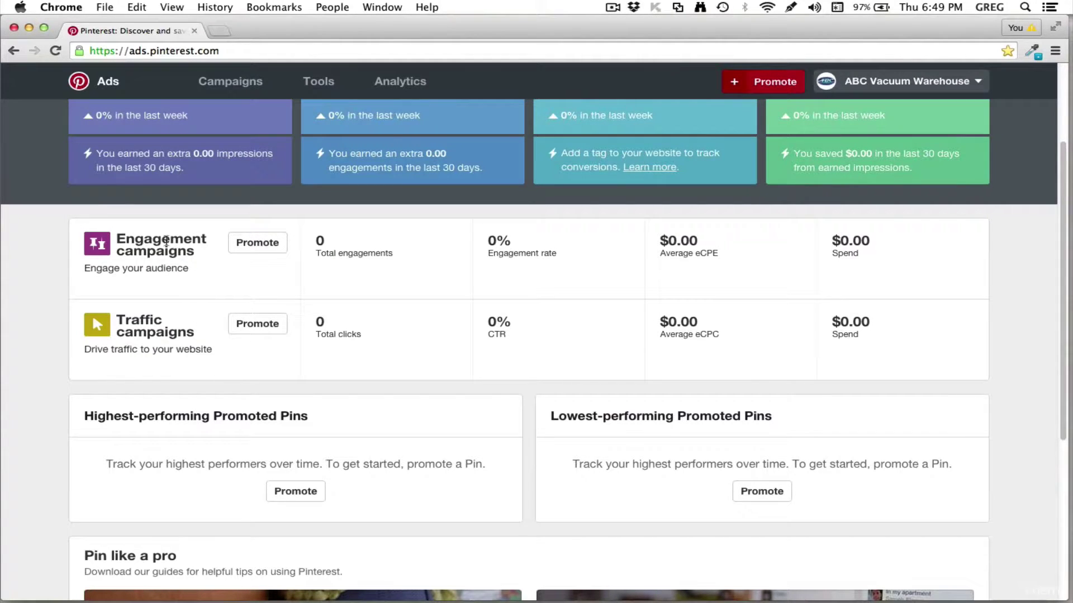
scroll(407, 329, "up", 1)
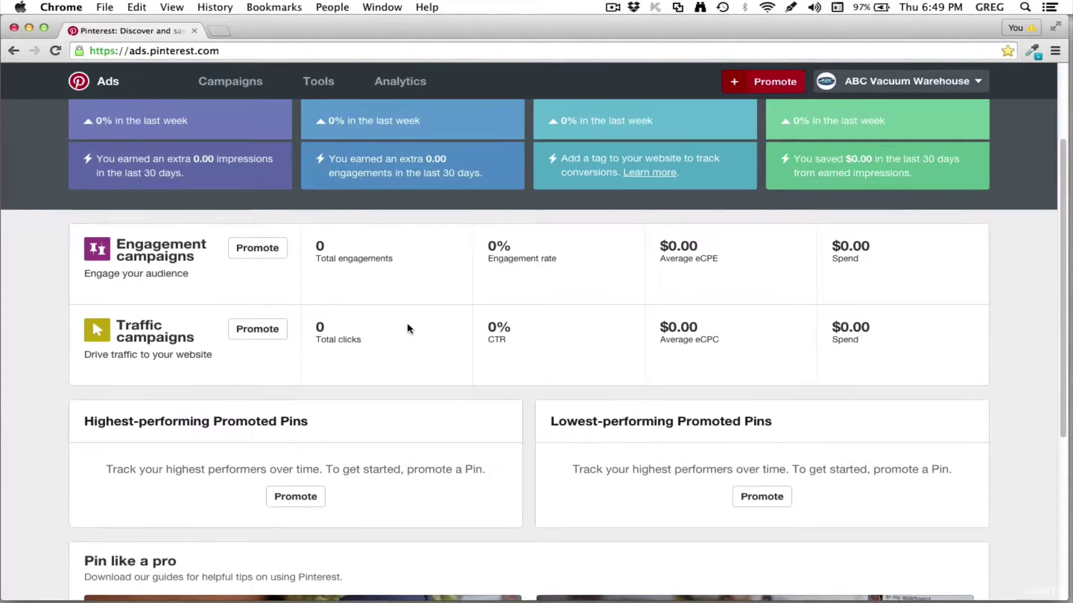
scroll(407, 328, "up", 2)
scroll(401, 323, "up", 1)
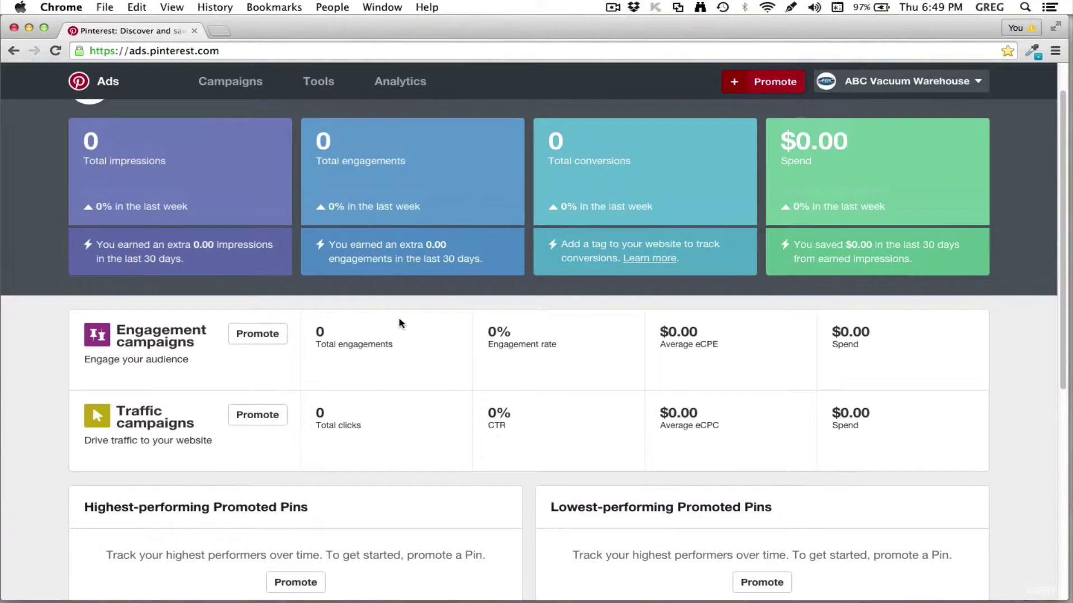
scroll(385, 318, "down", 3)
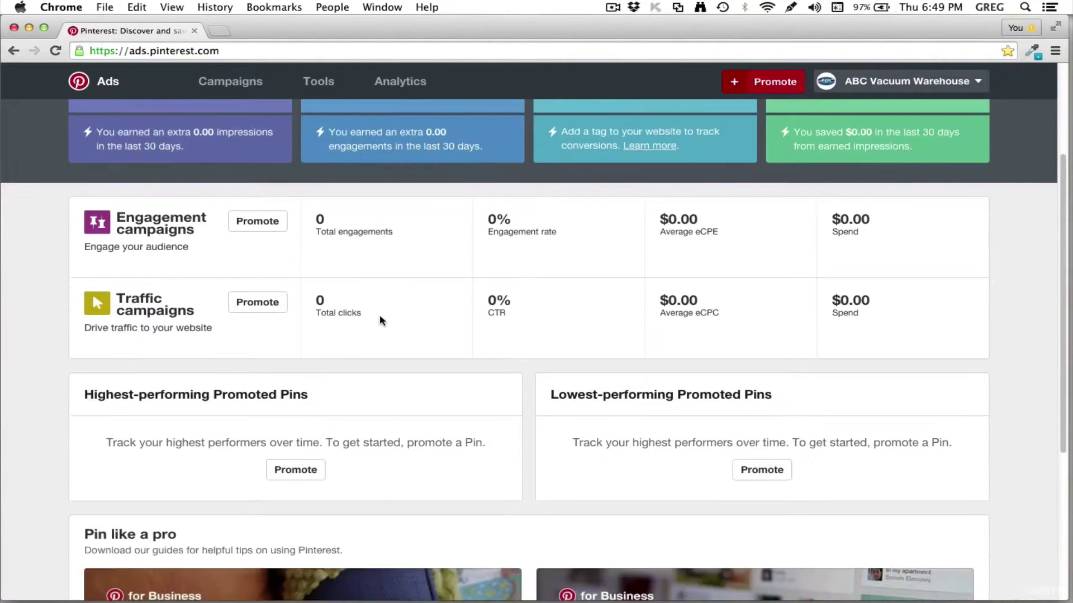
scroll(380, 320, "up", 2)
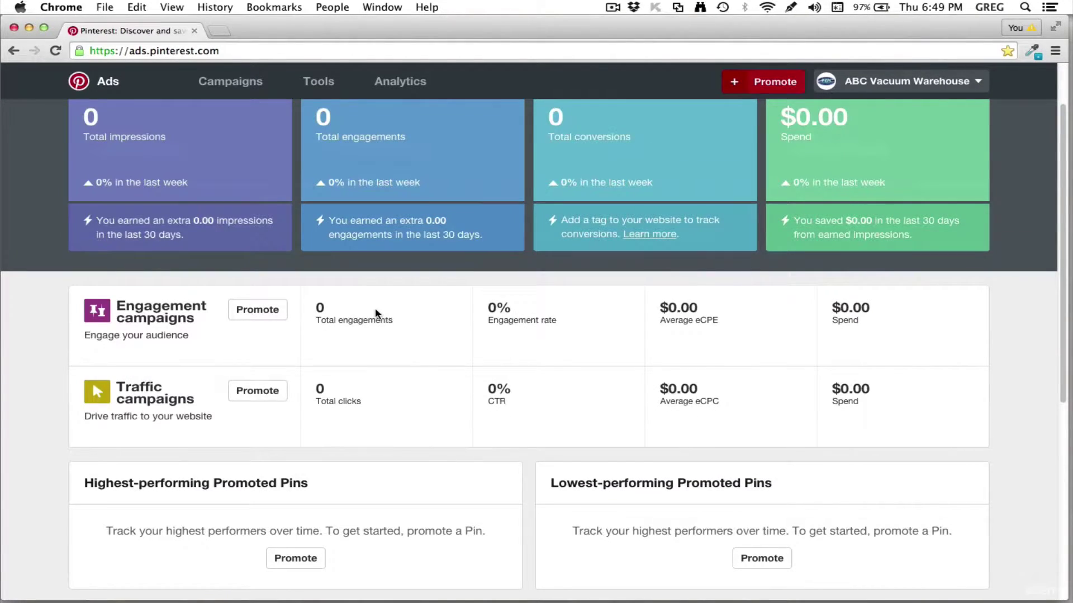
scroll(443, 292, "up", 3)
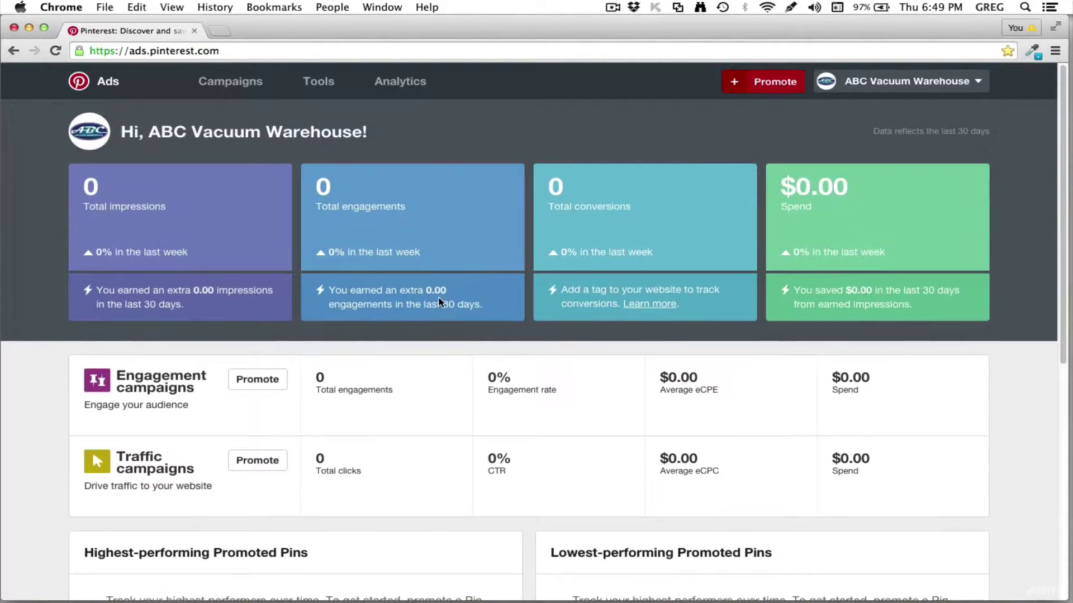
Start creating a new promotion from the dashboard's Traffic campaigns section.
scroll(429, 335, "down", 5)
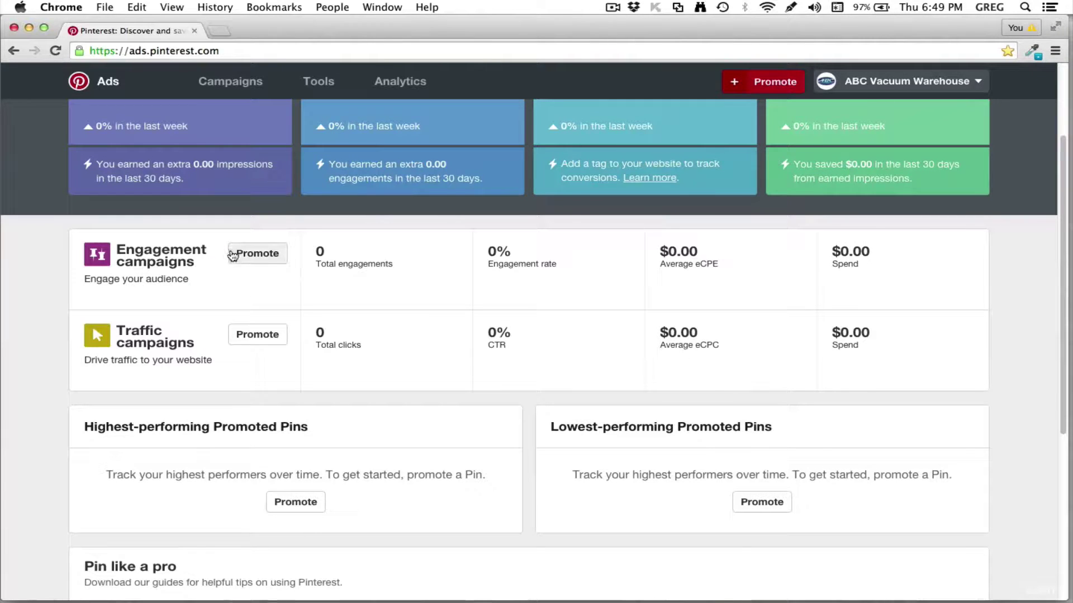
scroll(223, 263, "up", 3)
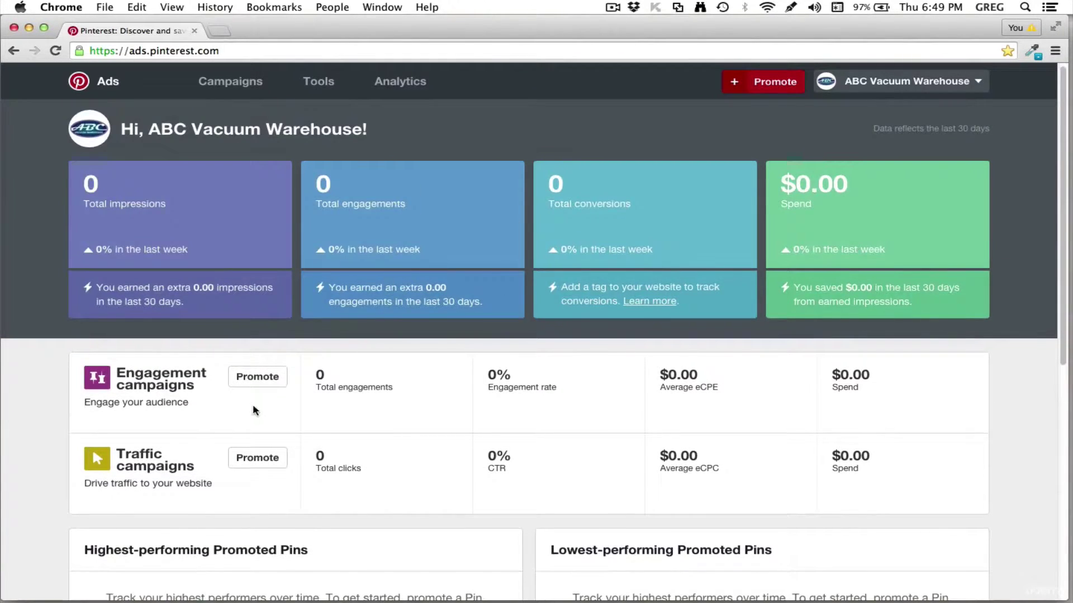
scroll(252, 406, "down", 3)
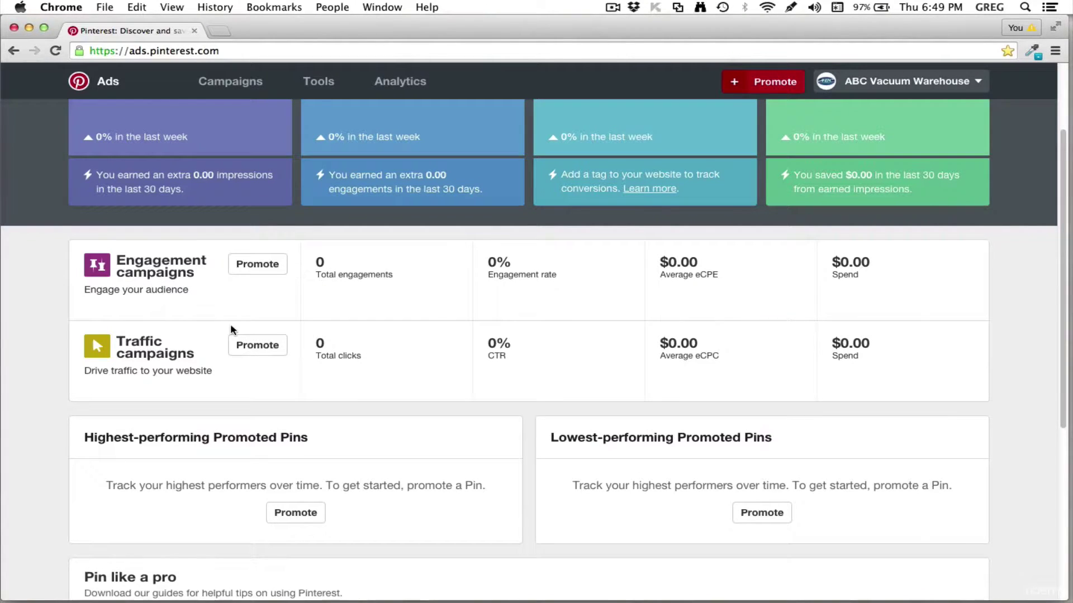
left_click(252, 345)
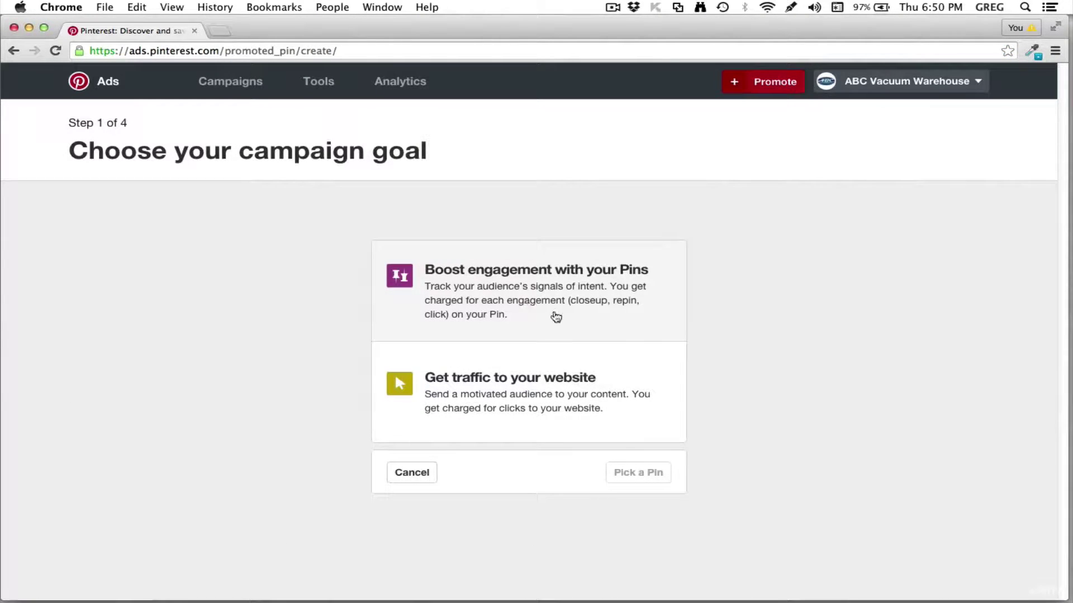
Set up a website traffic campaign named Test 1 with a $10 daily budget and continue to picking a Pin.
left_click(598, 396)
left_click(627, 302)
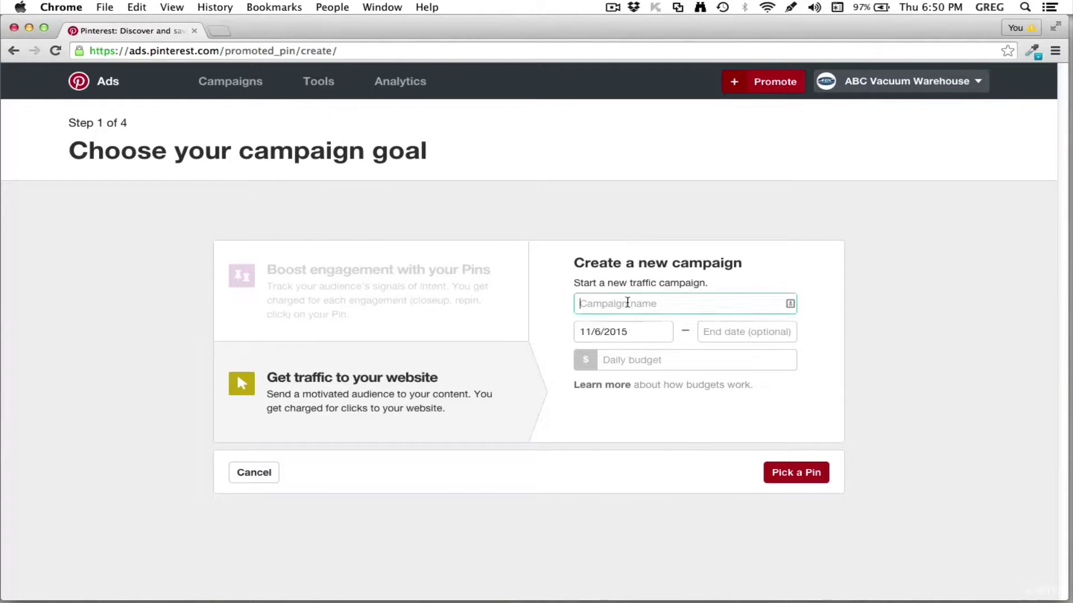
type("Test 1")
left_click(637, 359)
type("10")
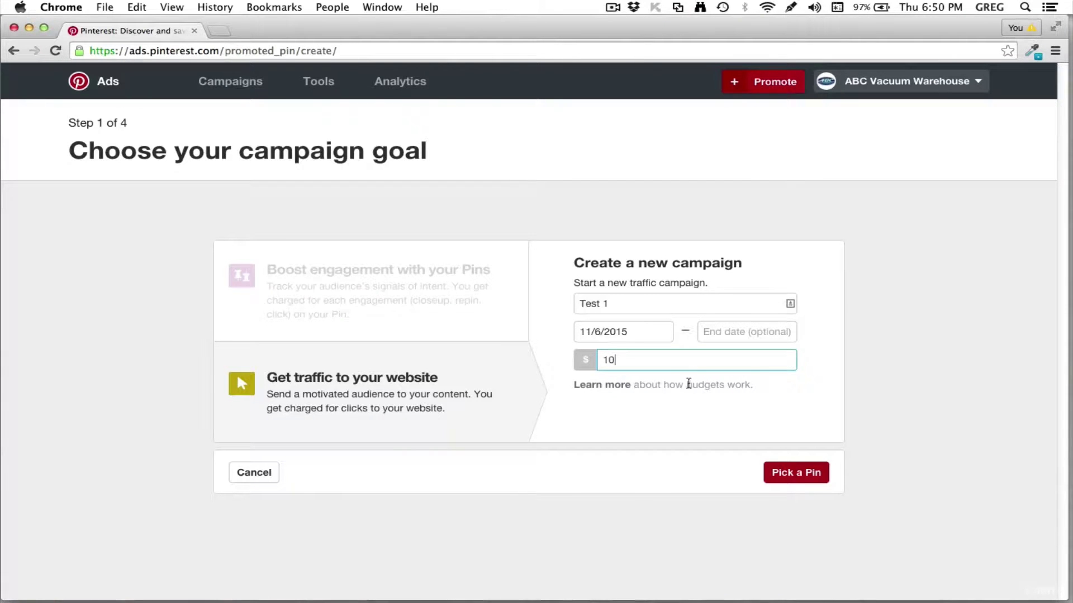
left_click(789, 479)
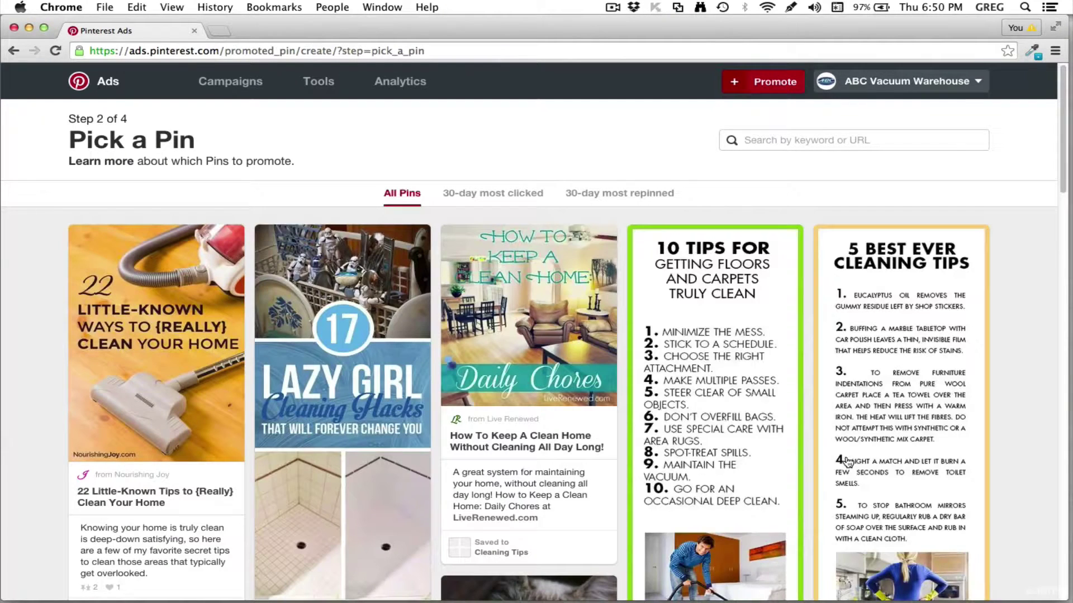
Choose the "22 Little-Known Tips to {Really} Clean Your Home" Pin for promotion.
mouse_move(739, 381)
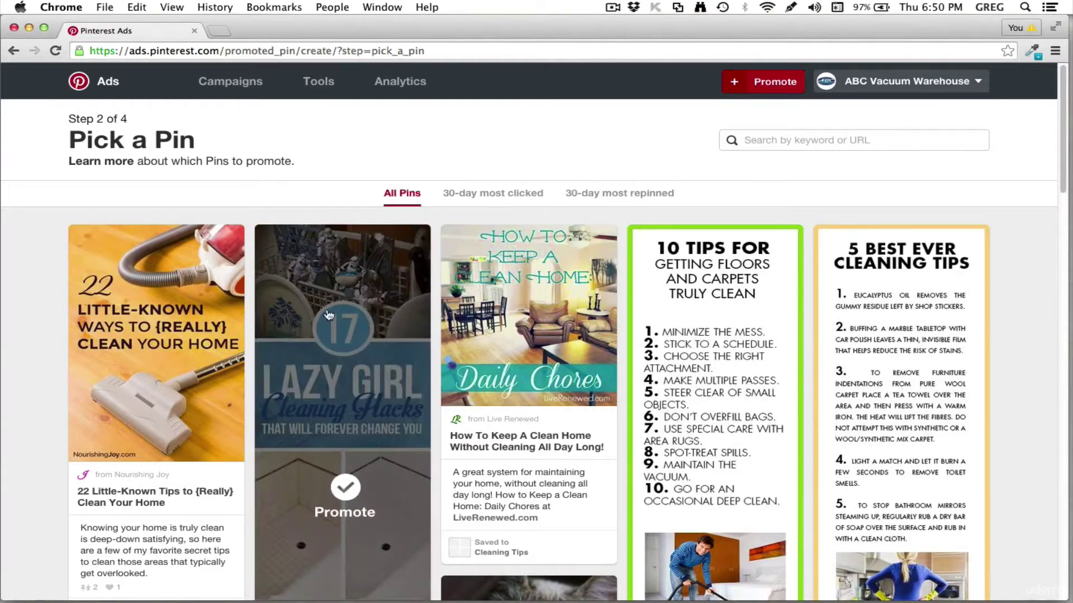
mouse_move(213, 342)
scroll(215, 345, "down", 3)
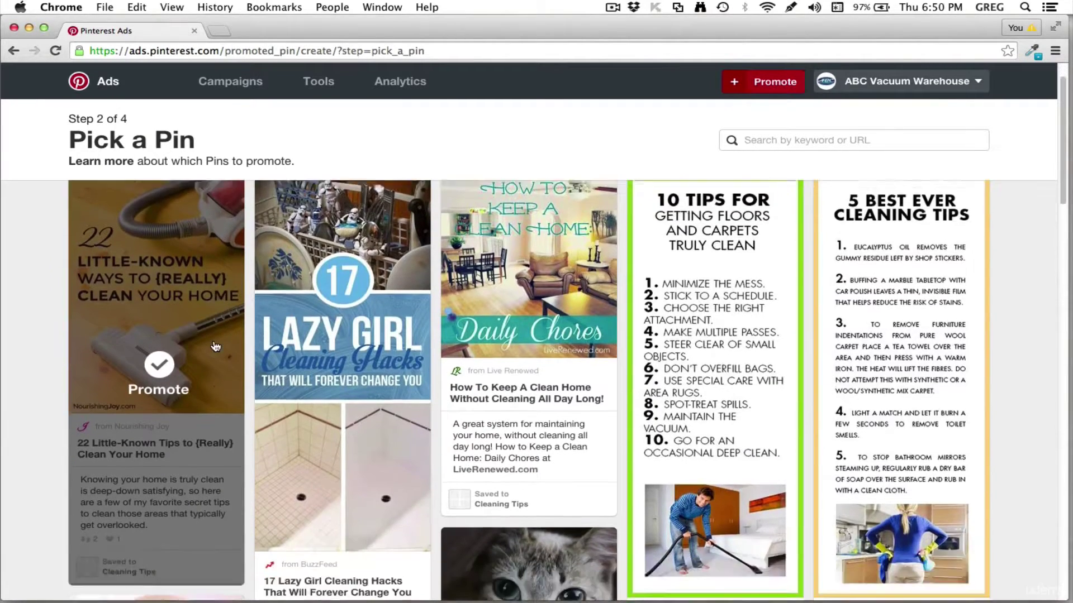
scroll(215, 346, "up", 3)
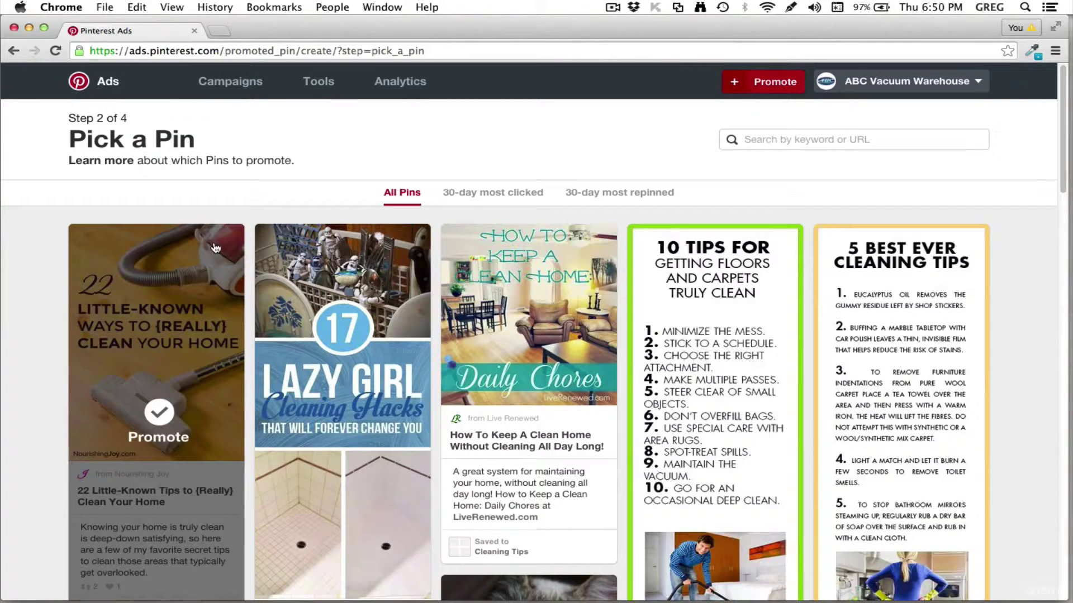
left_click(626, 350)
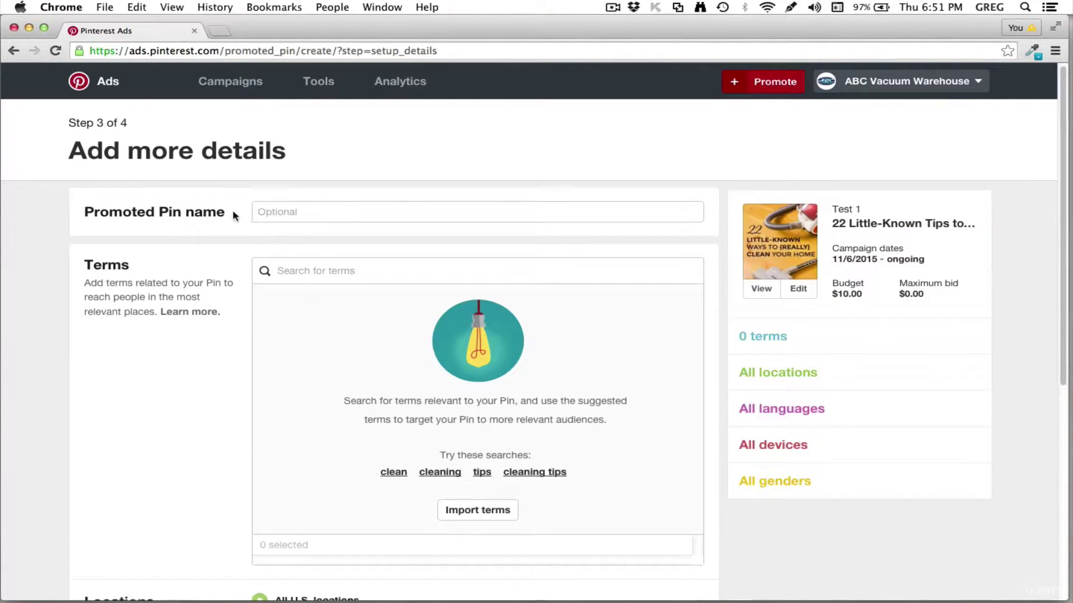
Name the Promoted Pin "This is my title".
left_click(274, 211)
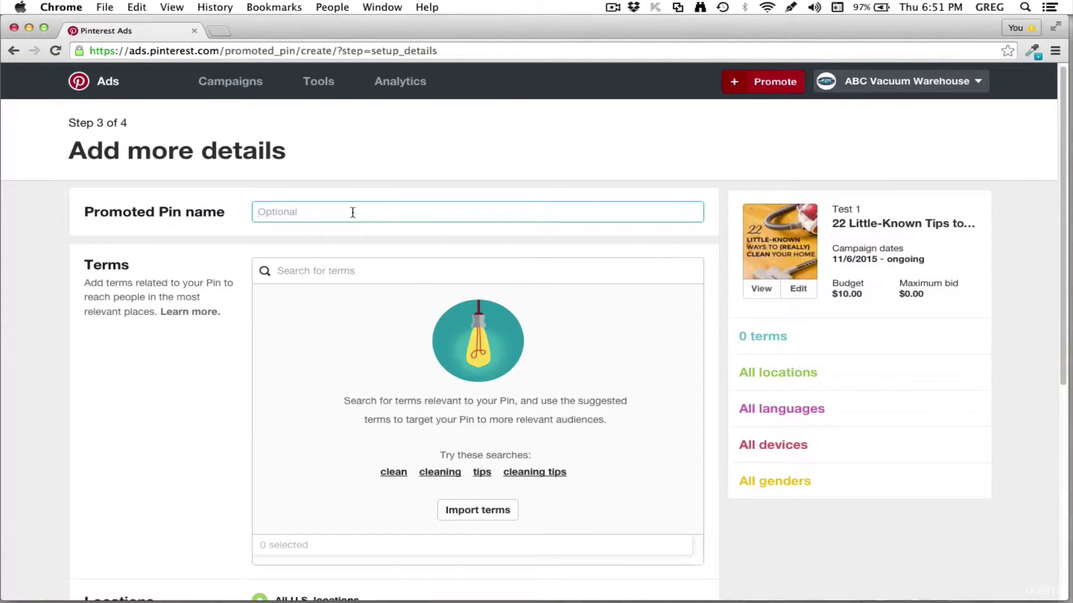
type("lksdflsdk")
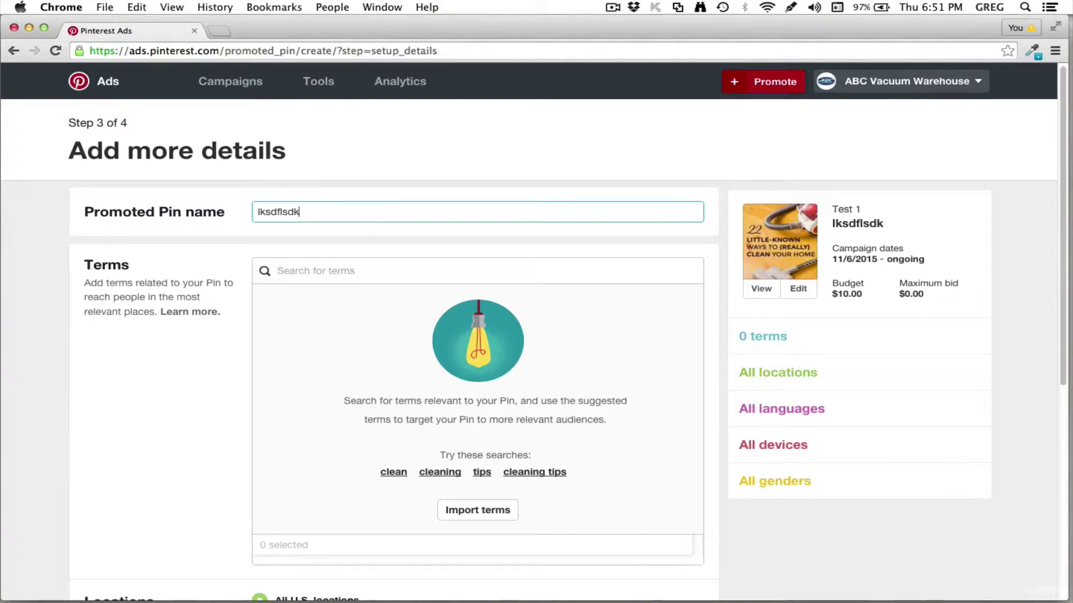
key("super+a")
type("This is my title")
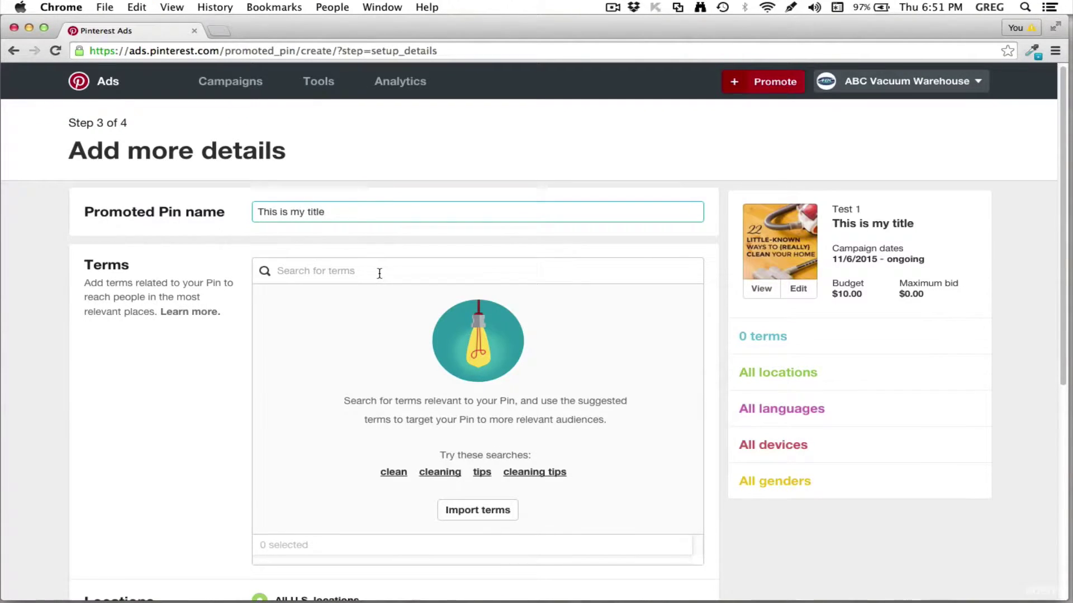
key("Tab")
Search the targeting terms for the suggested "cleaning tips" and preview the promoted Pin.
scroll(226, 285, "down", 1)
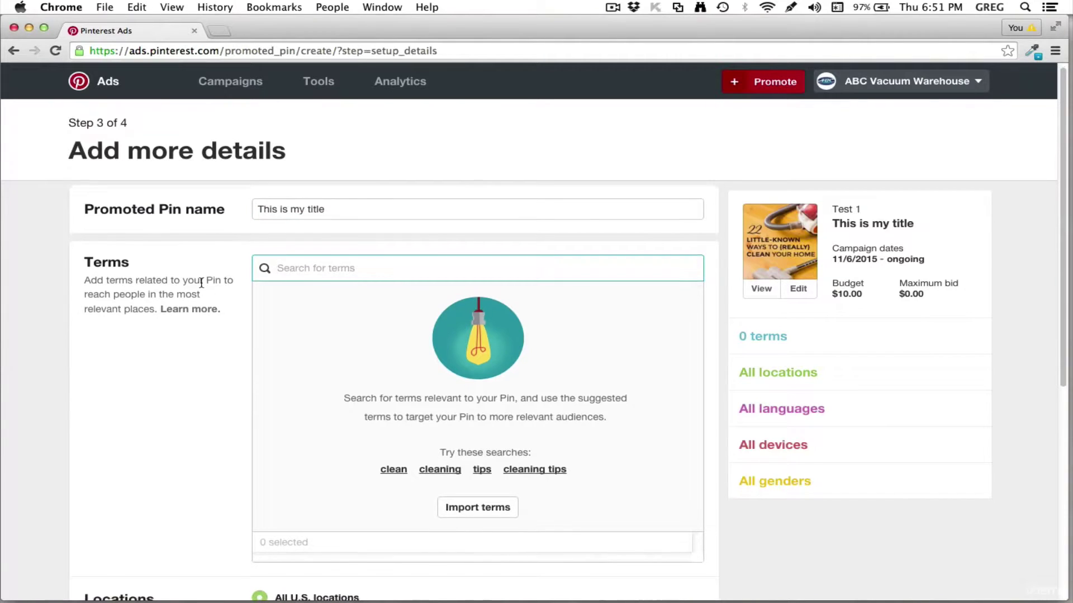
scroll(179, 285, "down", 1)
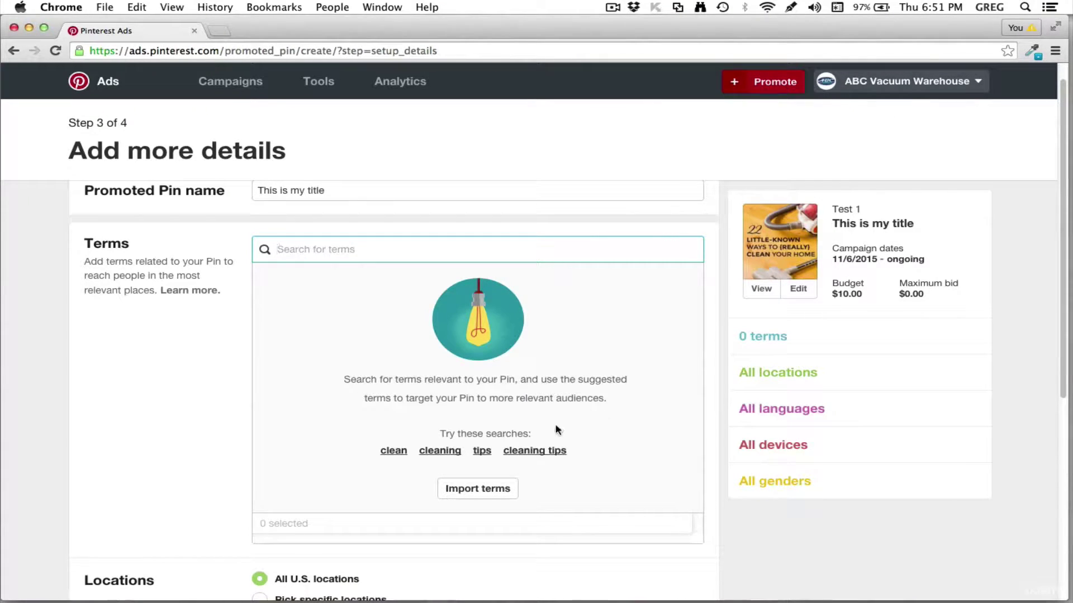
left_click(550, 453)
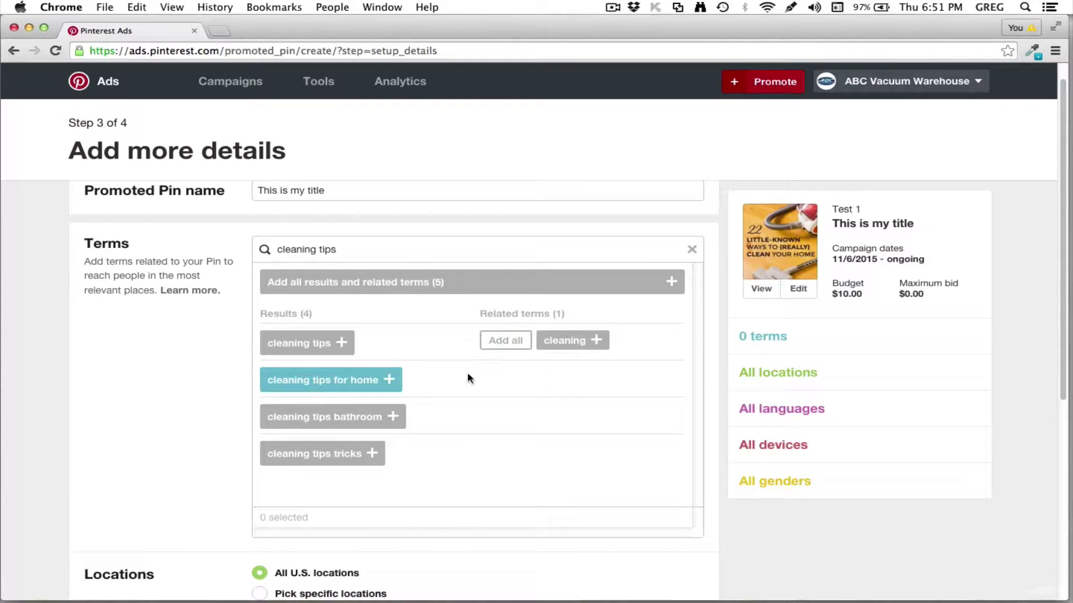
scroll(409, 361, "down", 1)
scroll(409, 363, "down", 5)
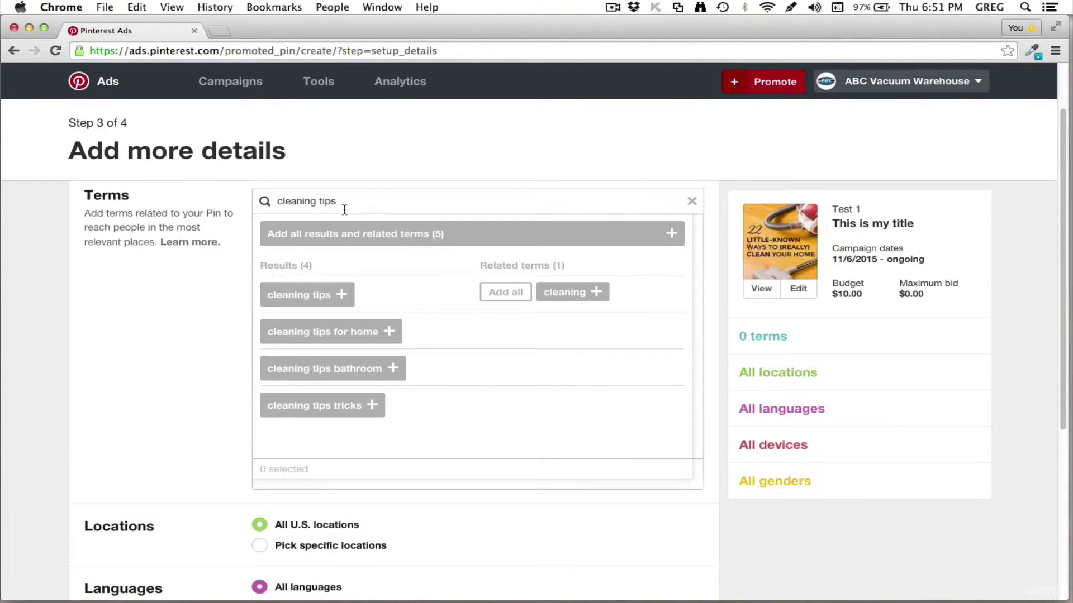
scroll(476, 355, "down", 2)
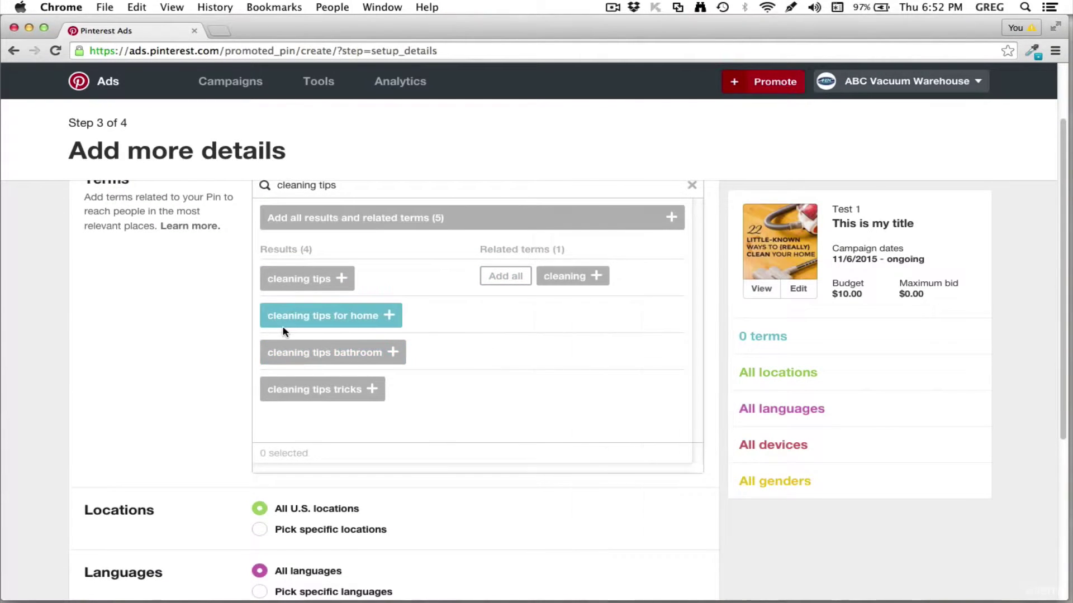
scroll(463, 316, "down", 5)
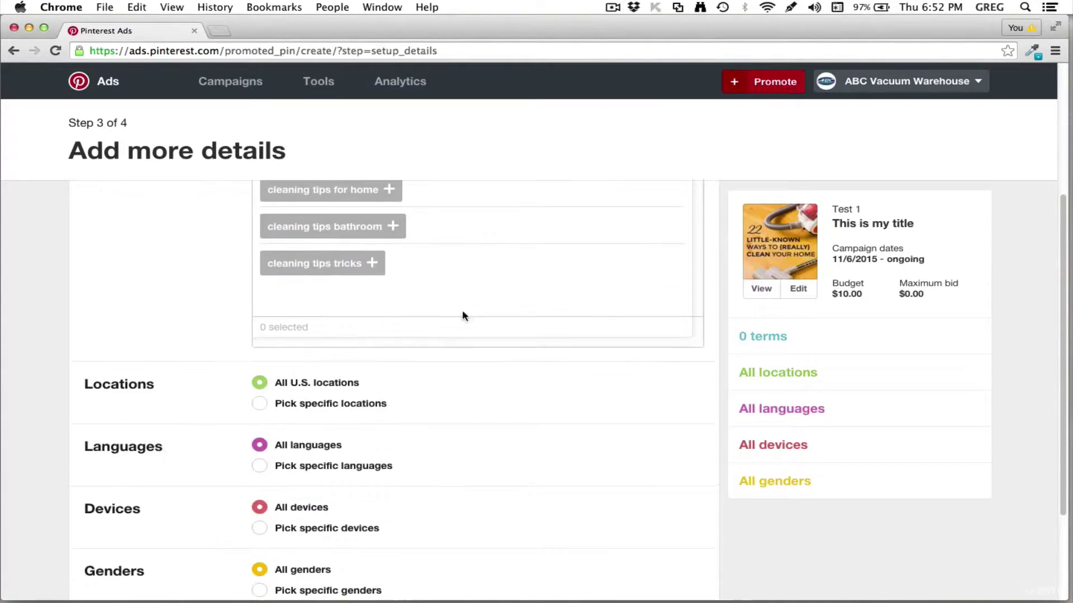
left_click(764, 289)
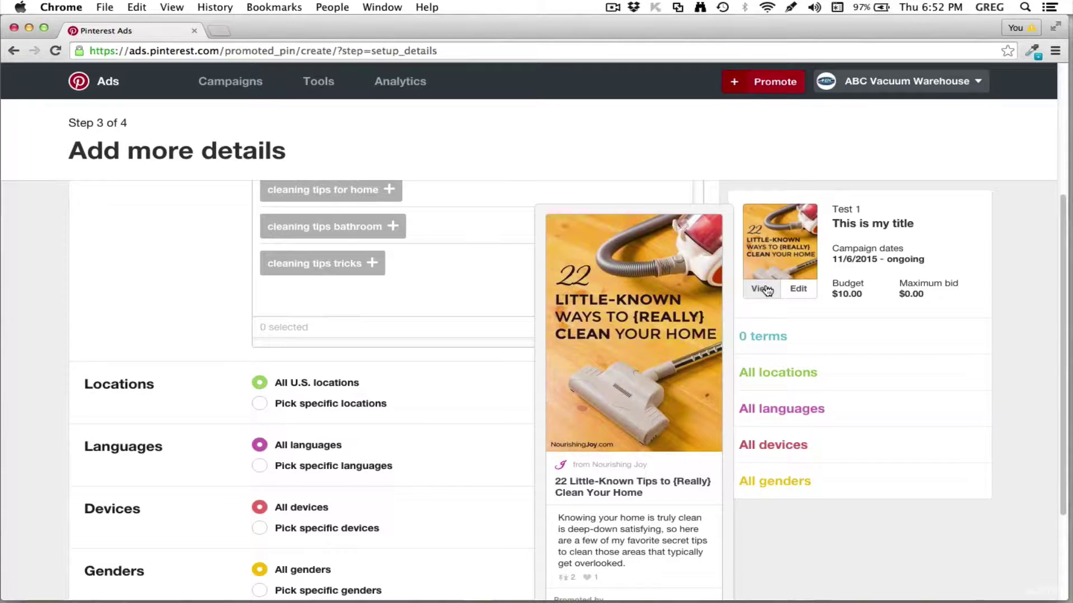
scroll(383, 376, "down", 3)
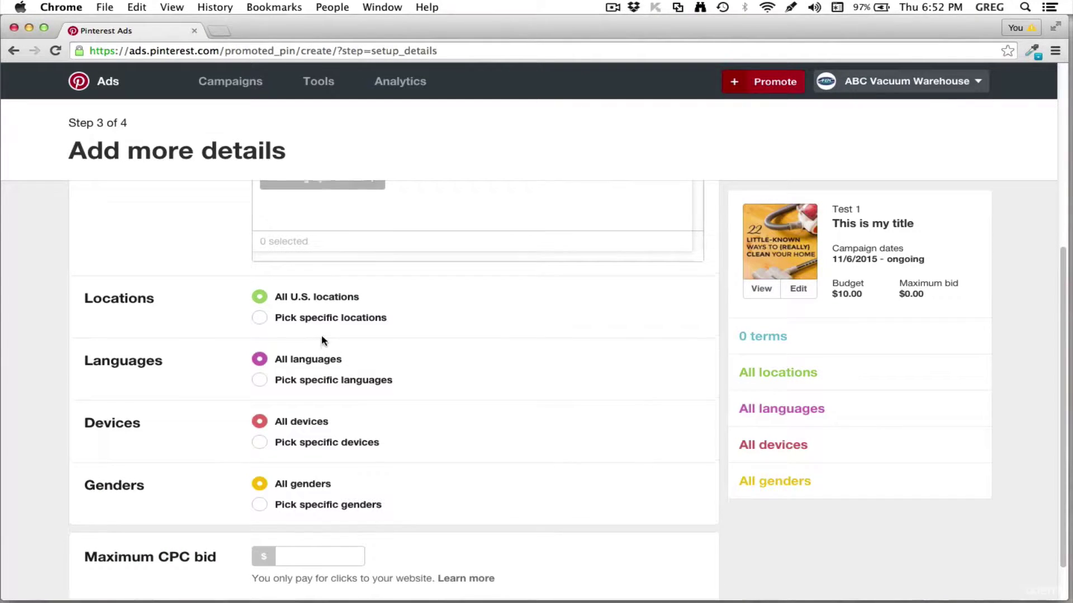
Open the list of specific locations for targeting, and return the selection to All U.S. locations.
scroll(321, 334, "up", 1)
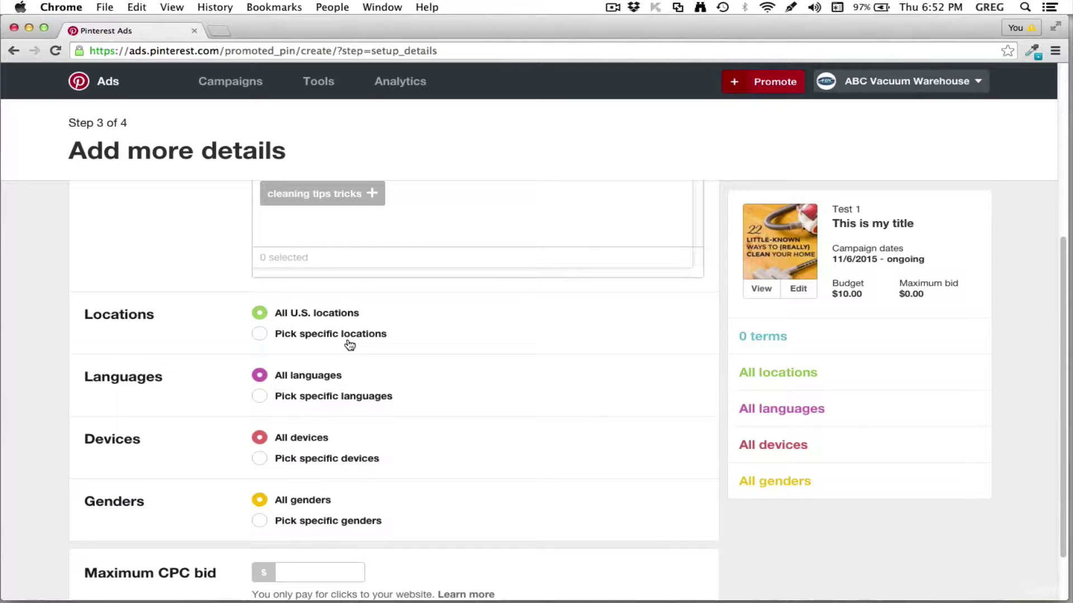
left_click(307, 340)
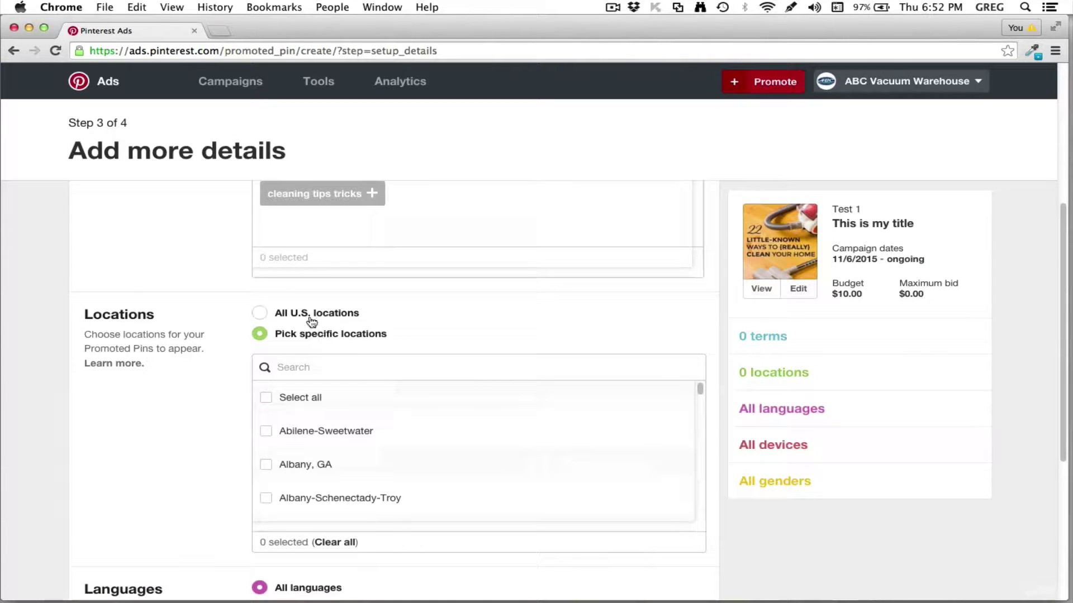
left_click(306, 317)
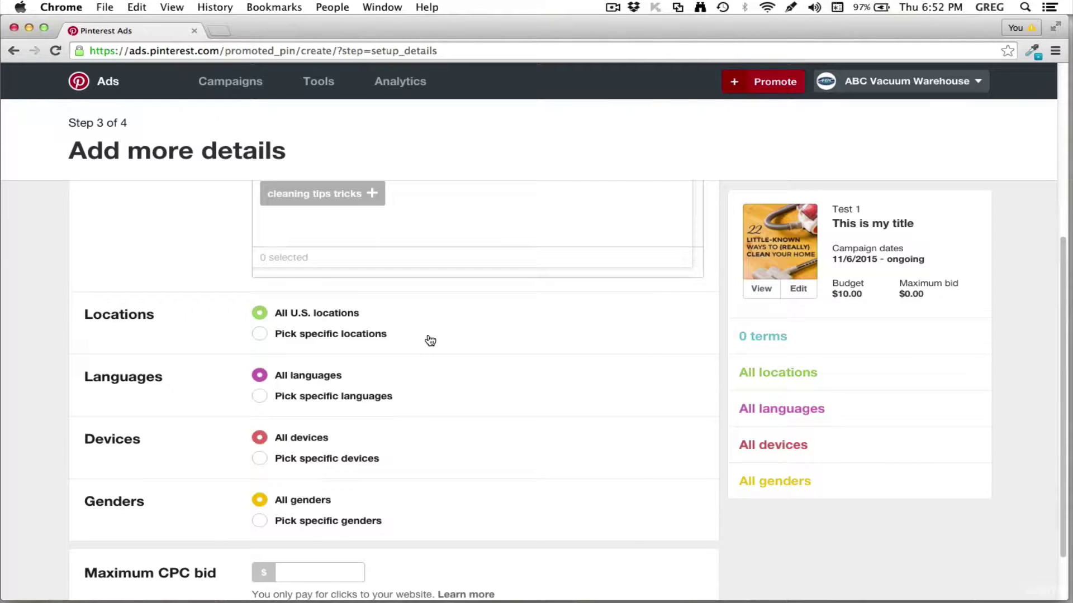
scroll(436, 363, "up", 3)
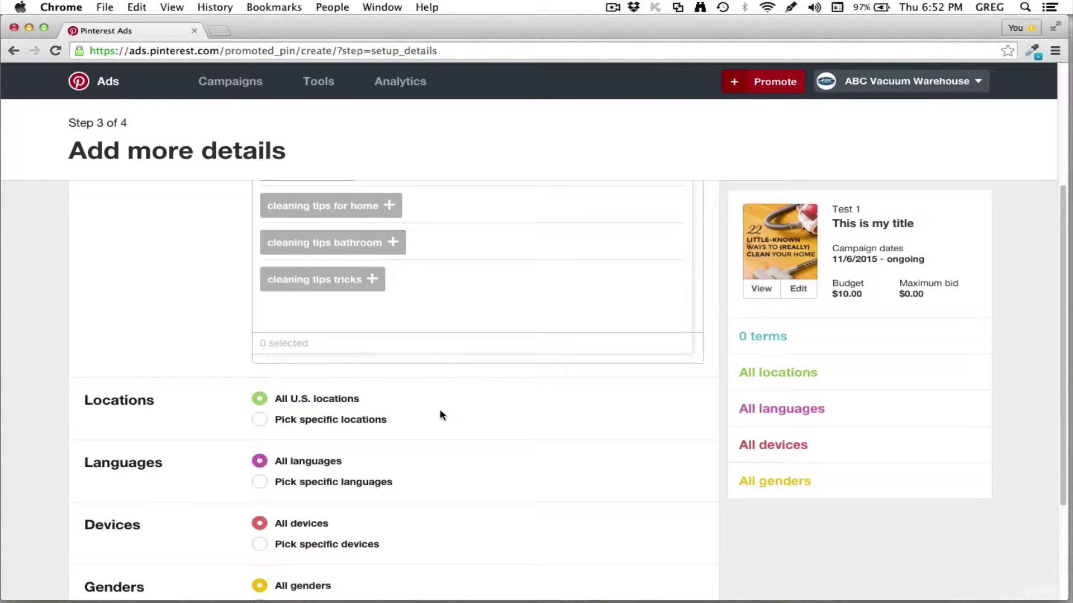
scroll(462, 421, "down", 2)
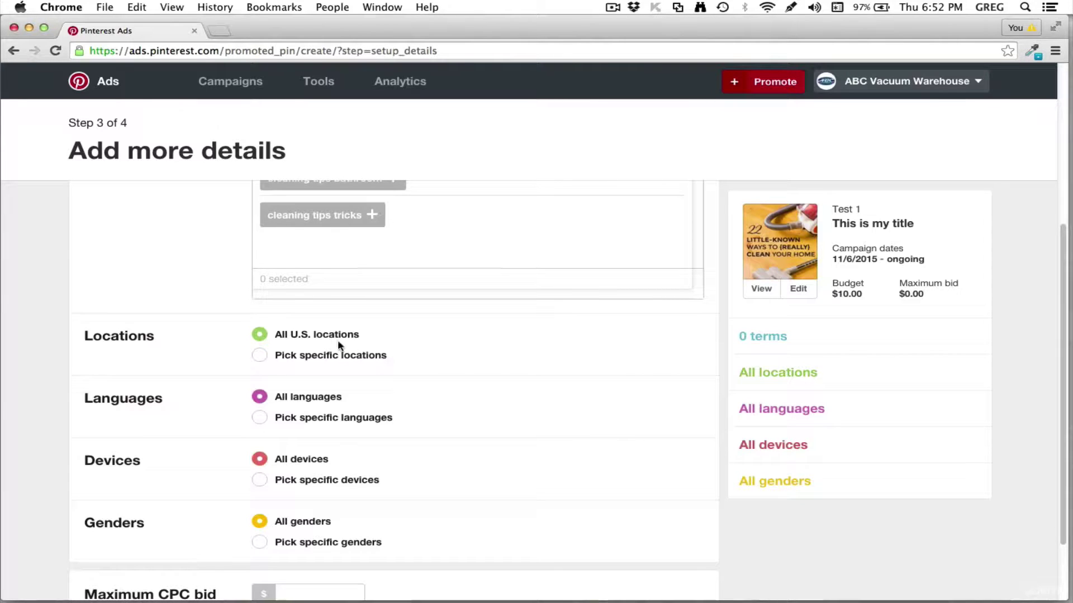
scroll(391, 355, "down", 3)
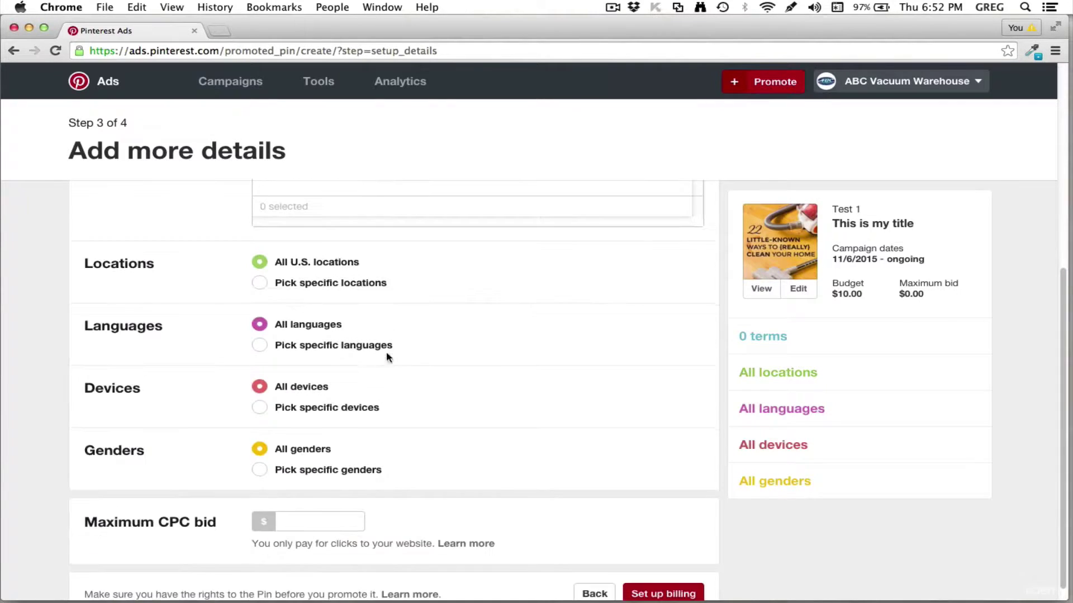
left_click(266, 347)
scroll(352, 416, "down", 3)
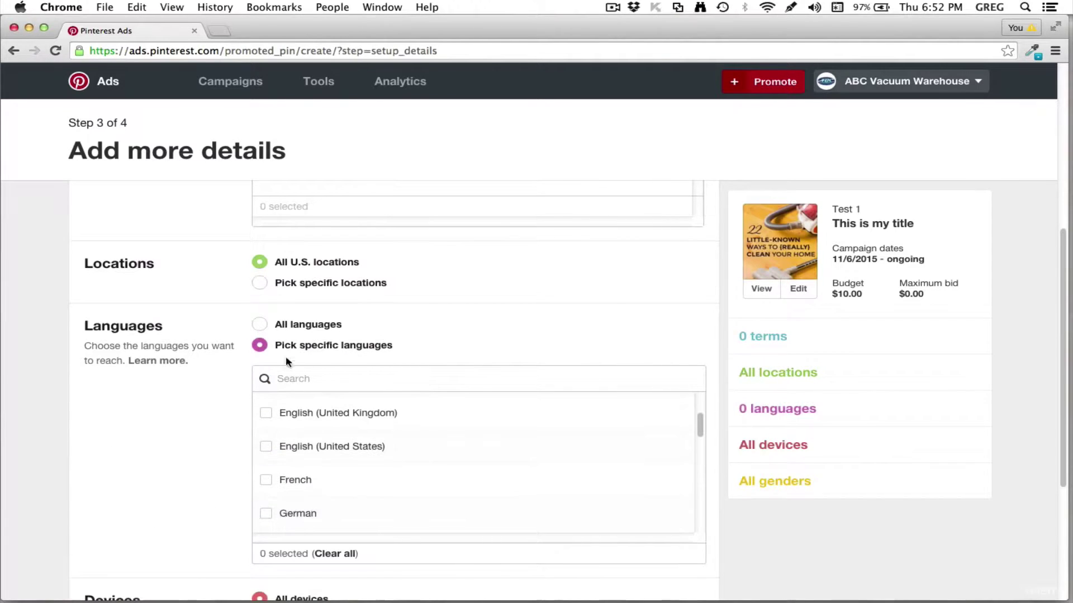
left_click(261, 326)
scroll(414, 347, "down", 1)
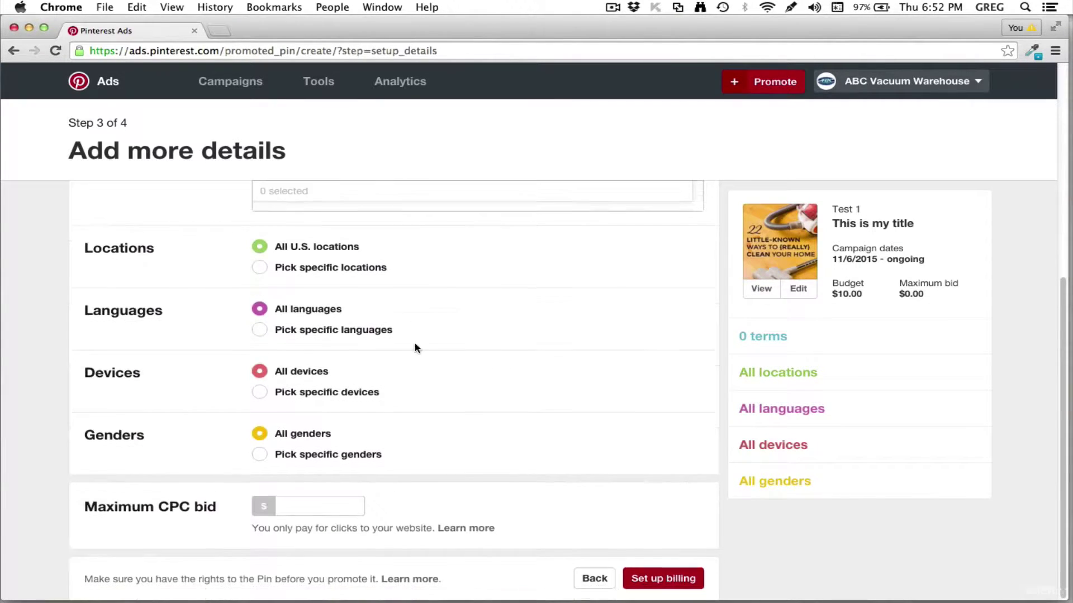
Restrict the campaign's targeted languages to English (United States).
left_click(298, 332)
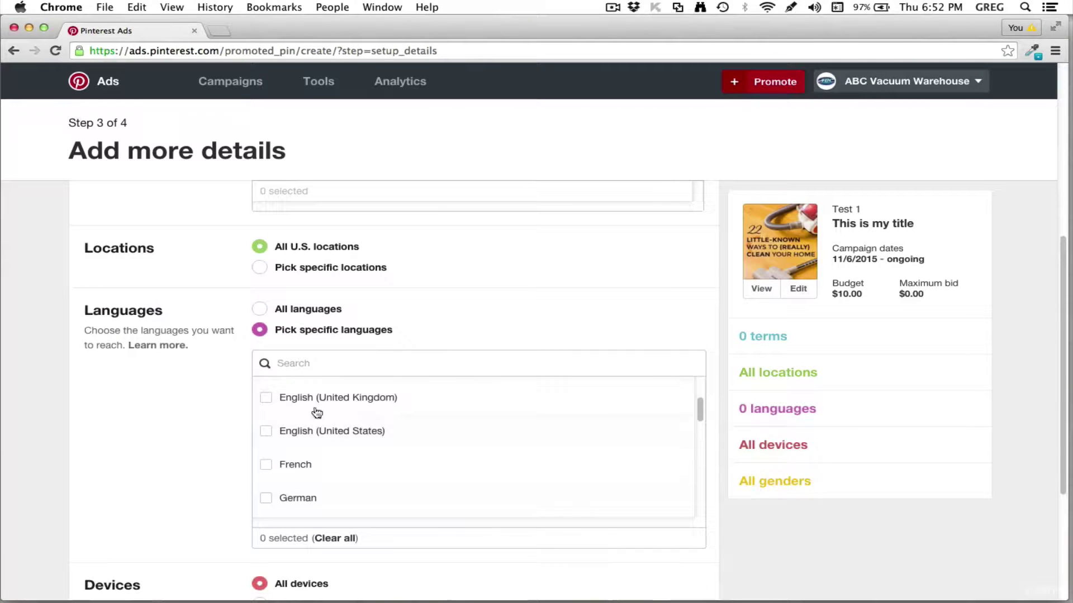
scroll(306, 432, "down", 2)
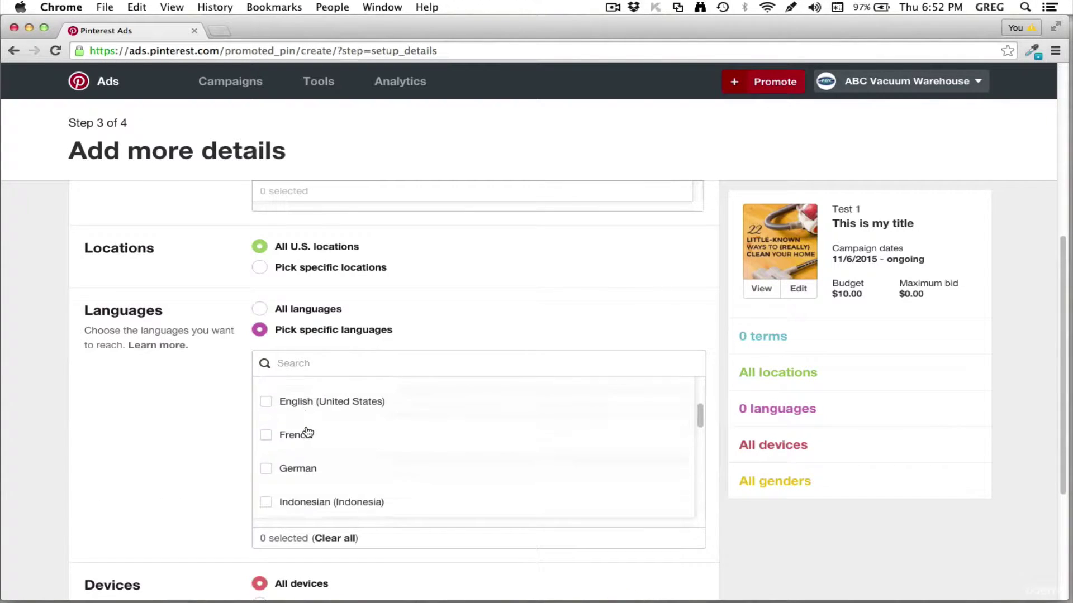
scroll(329, 416, "up", 1)
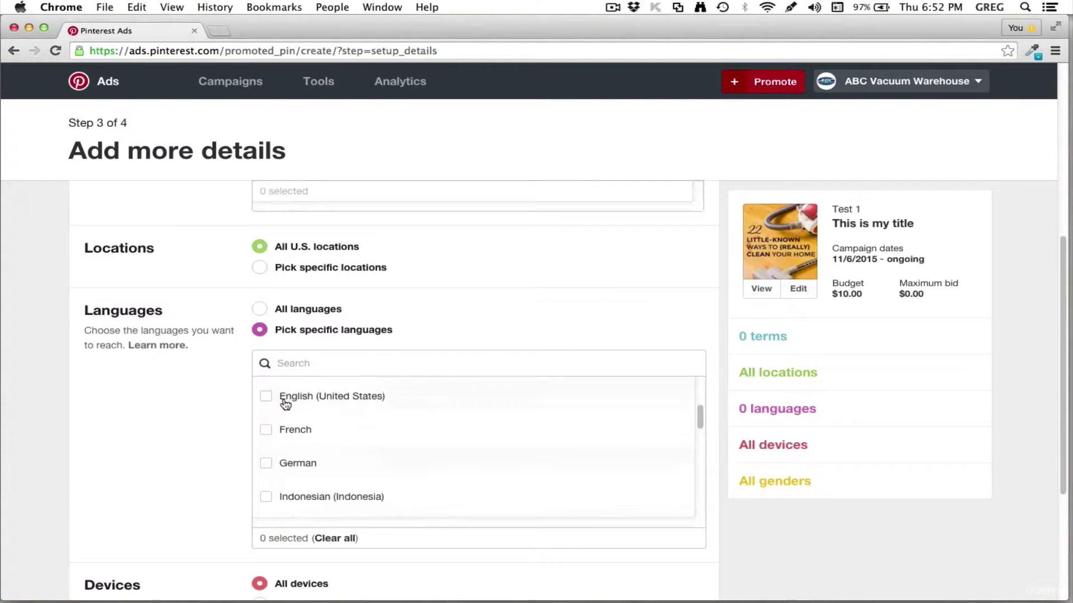
left_click(267, 398)
Limit the targeted devices to Web only.
scroll(246, 407, "down", 3)
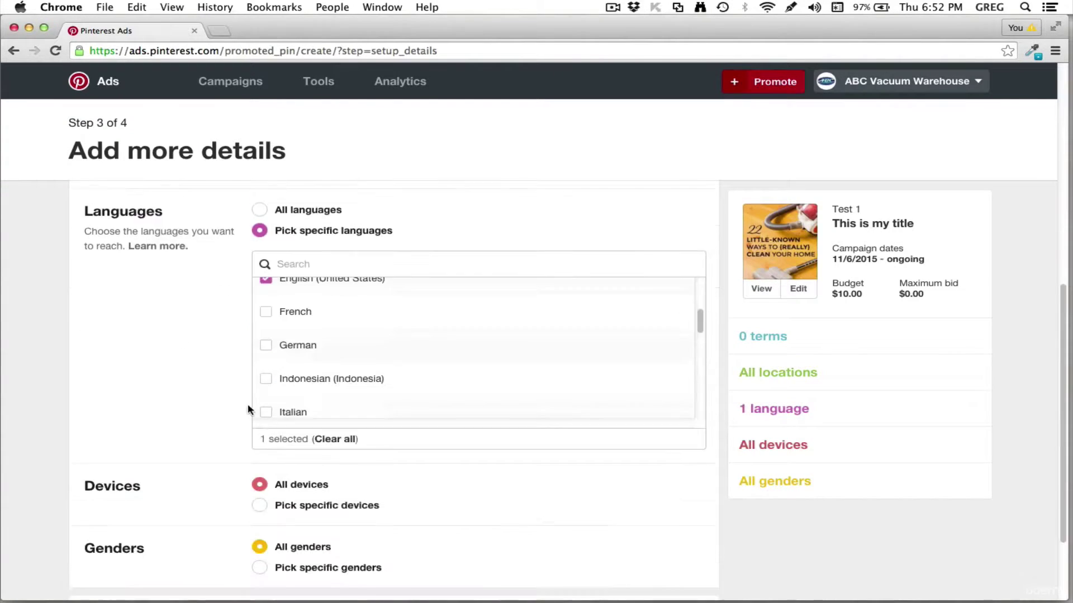
scroll(222, 427, "down", 1)
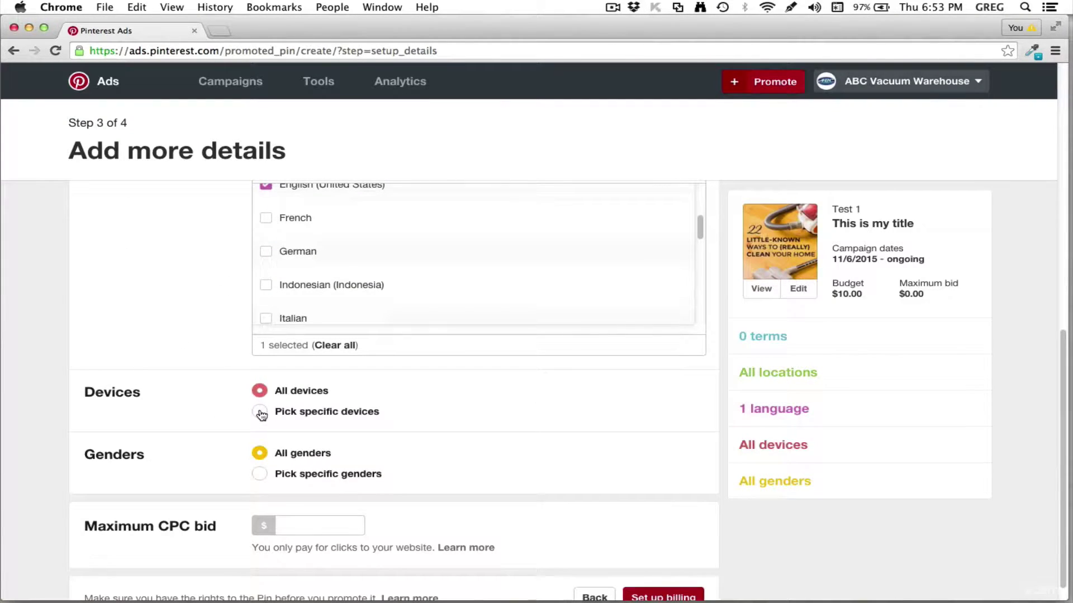
left_click(260, 412)
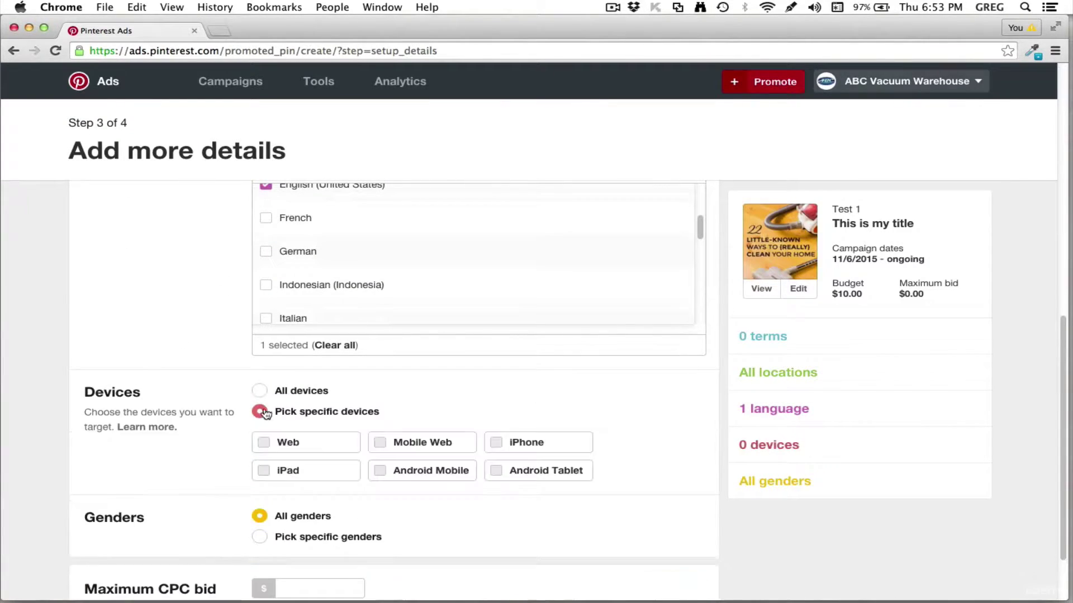
left_click(318, 452)
Switch the gender targeting from all genders to picking specific genders.
scroll(472, 457, "down", 2)
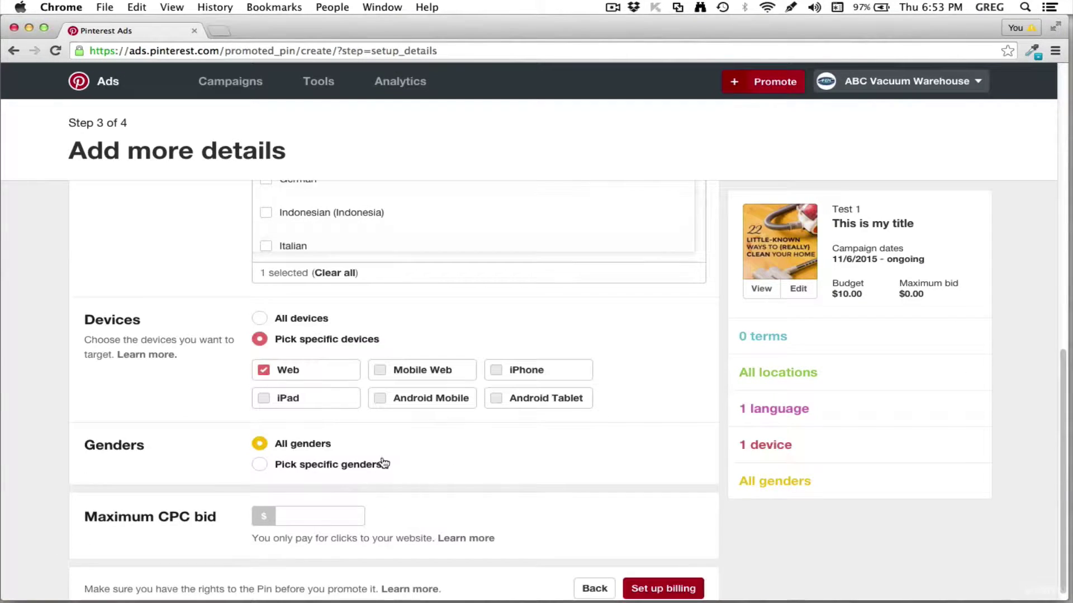
left_click(294, 468)
scroll(420, 468, "down", 1)
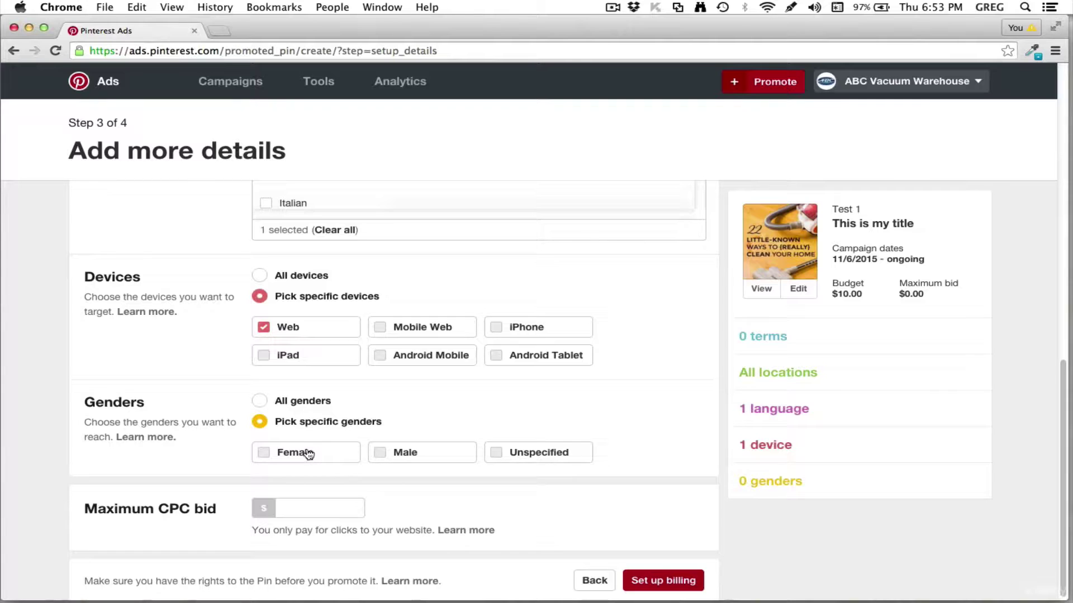
scroll(309, 454, "down", 1)
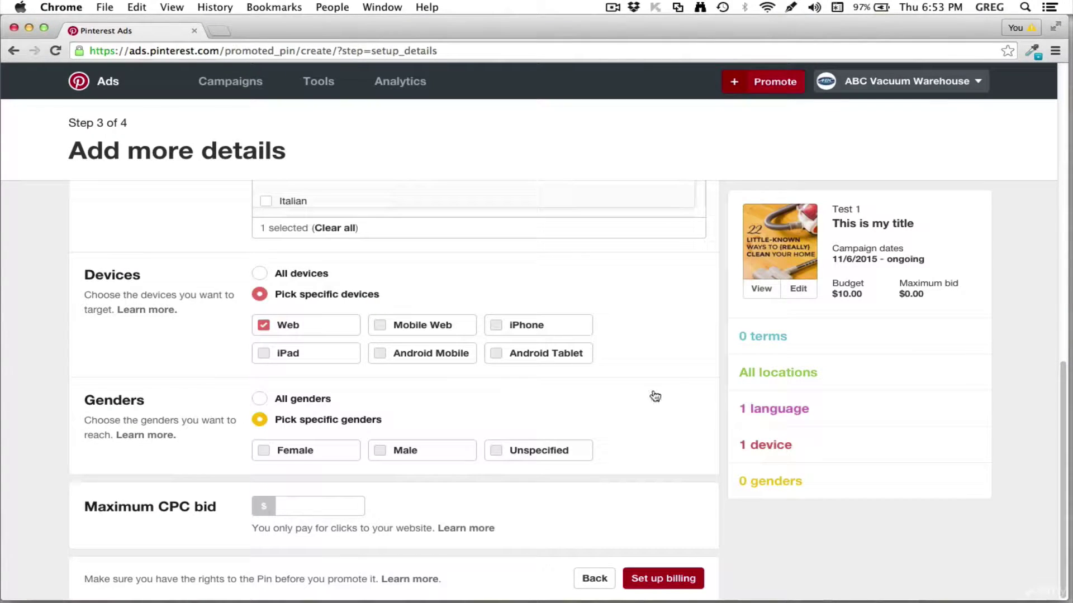
Open the Maximum CPC bid amount for entry below the gender targeting options.
scroll(653, 395, "up", 5)
scroll(654, 395, "down", 6)
scroll(688, 461, "down", 4)
left_click(351, 507)
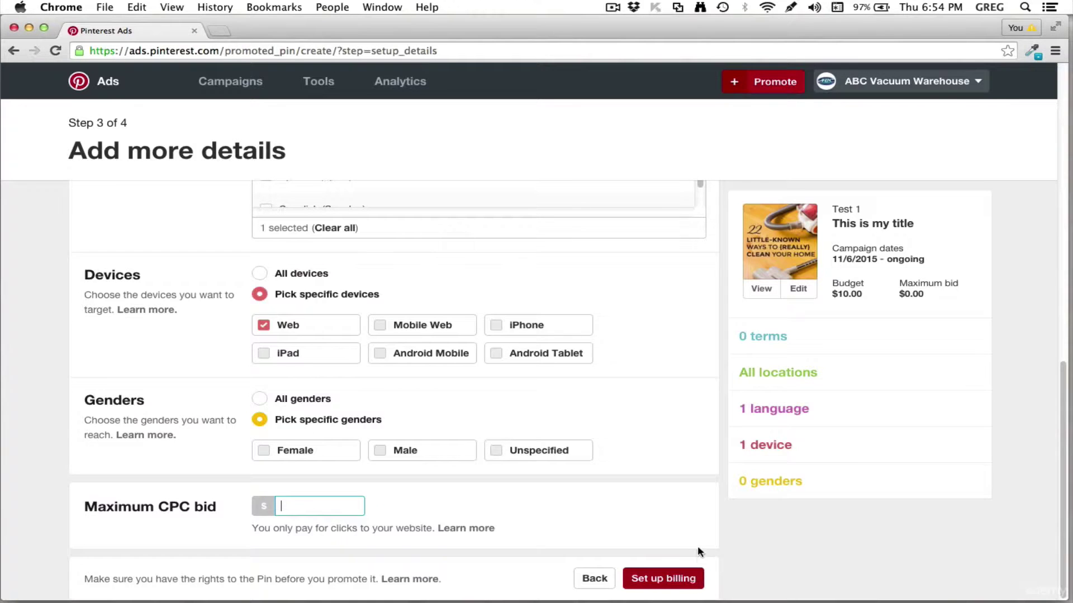
Review the ad details from the Promoted Pin name and terms through targeting and bid, including the available campaign types.
scroll(695, 541, "up", 15)
scroll(708, 547, "up", 4)
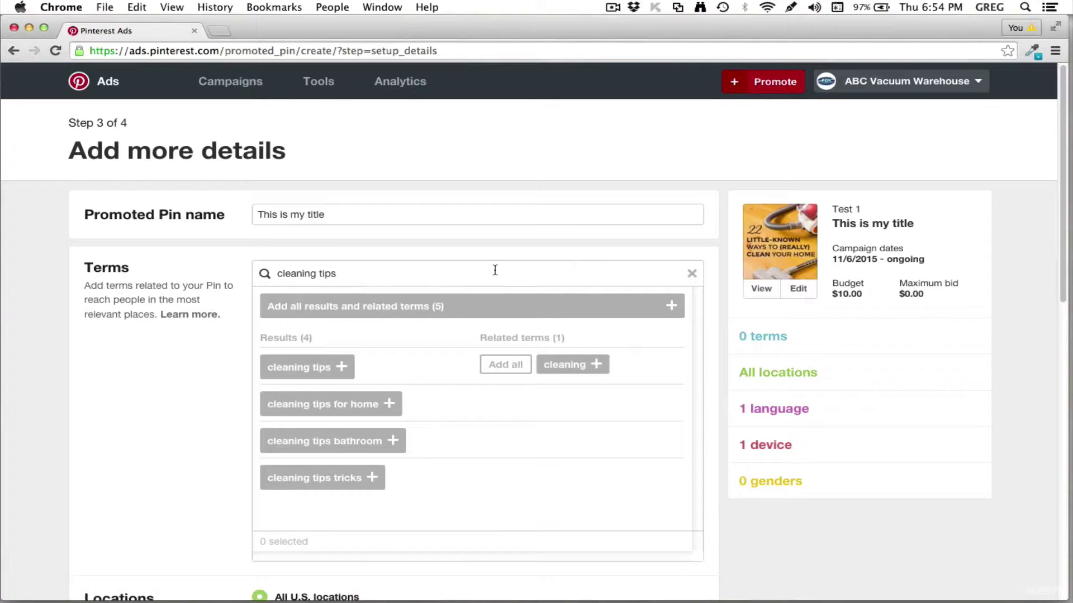
scroll(475, 271, "down", 2)
scroll(514, 279, "up", 2)
mouse_move(239, 95)
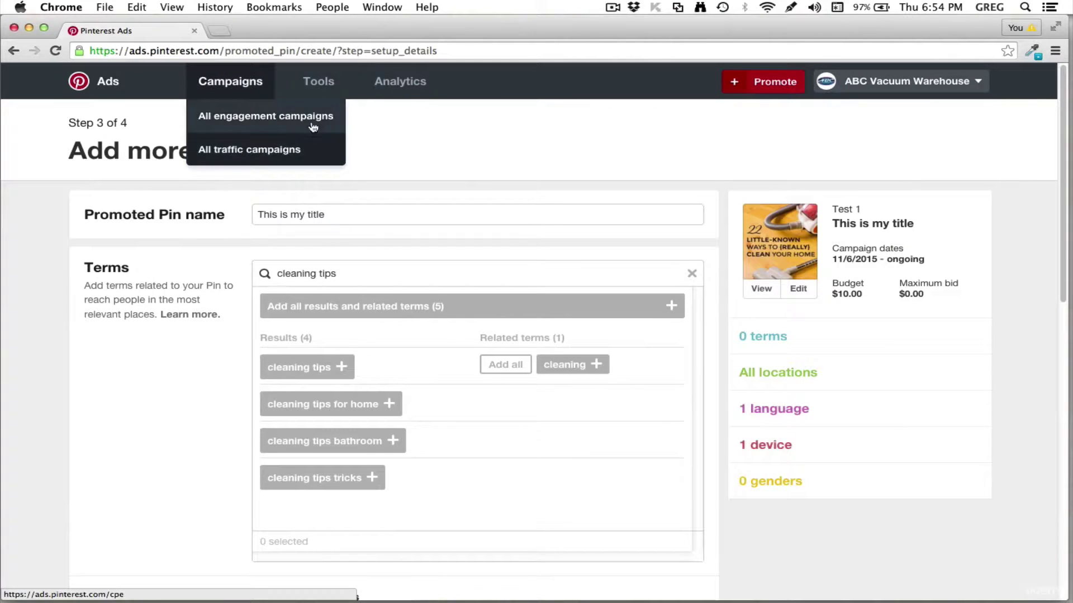
mouse_move(330, 84)
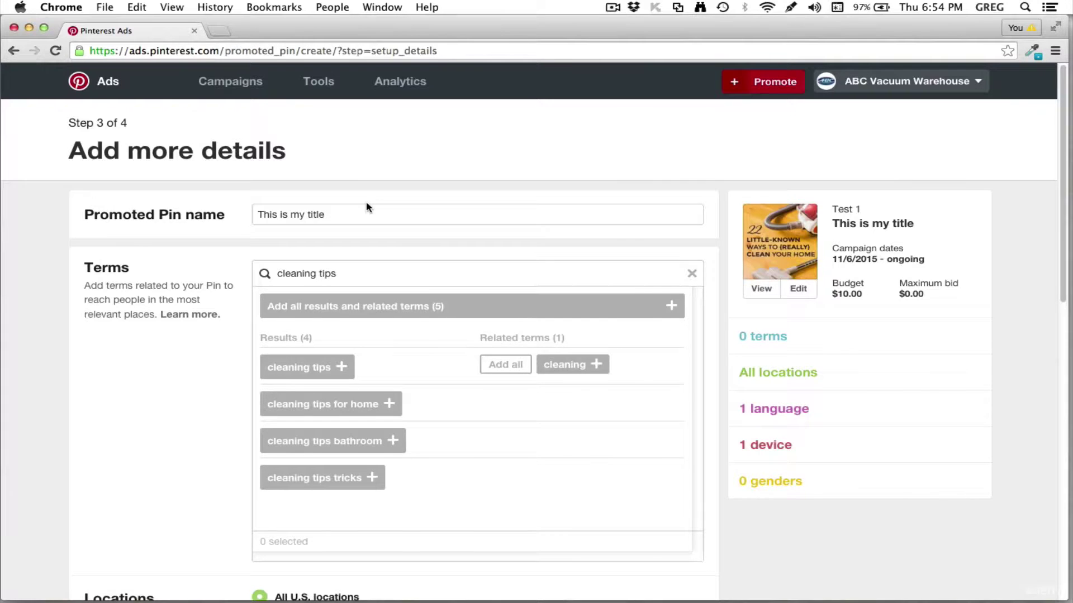
scroll(367, 206, "down", 10)
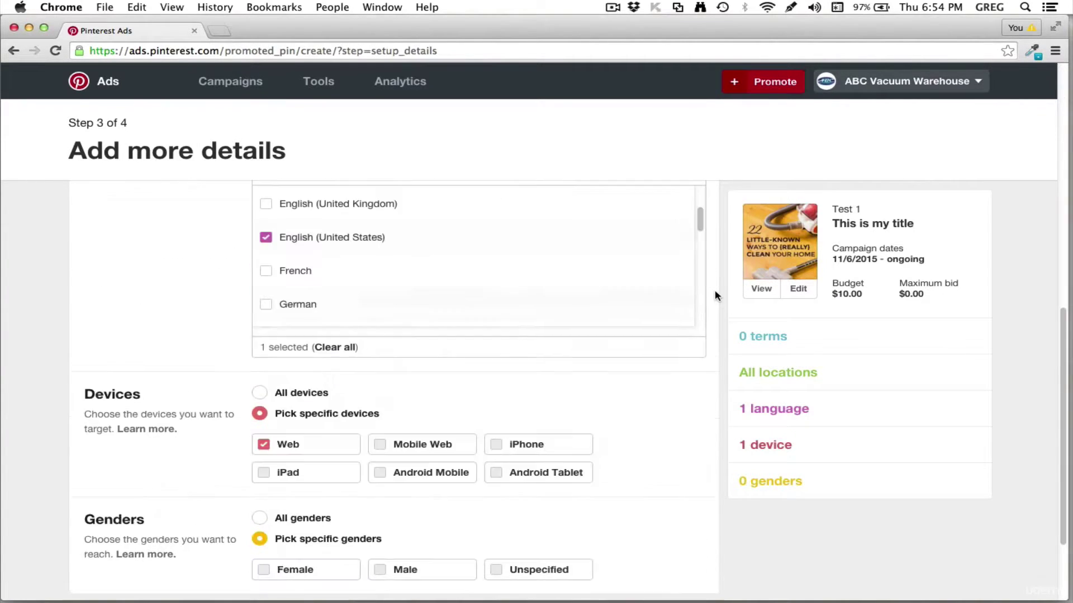
scroll(715, 291, "down", 3)
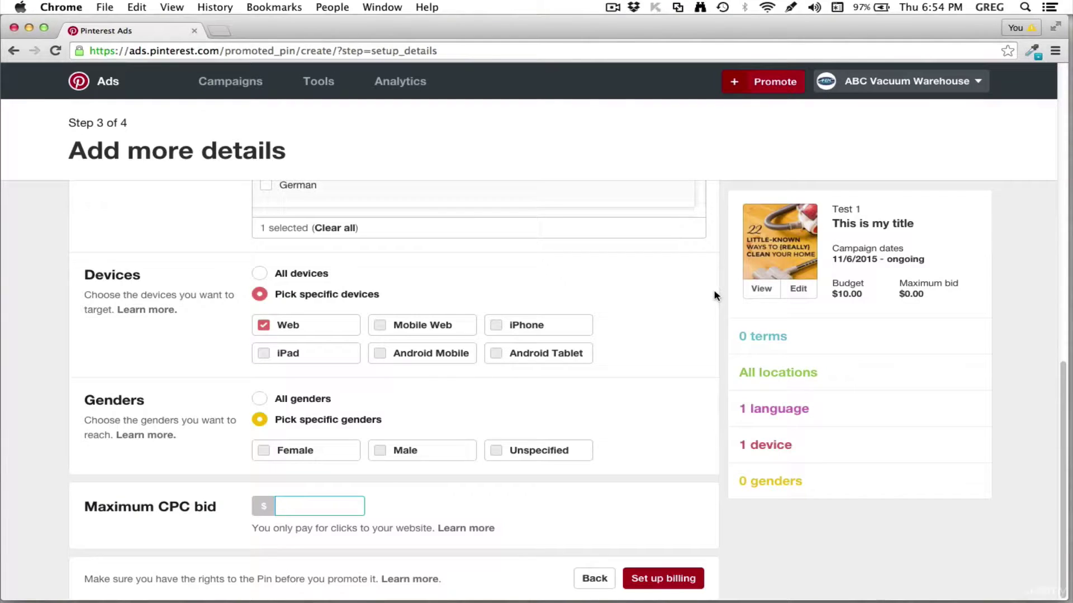
scroll(718, 296, "up", 8)
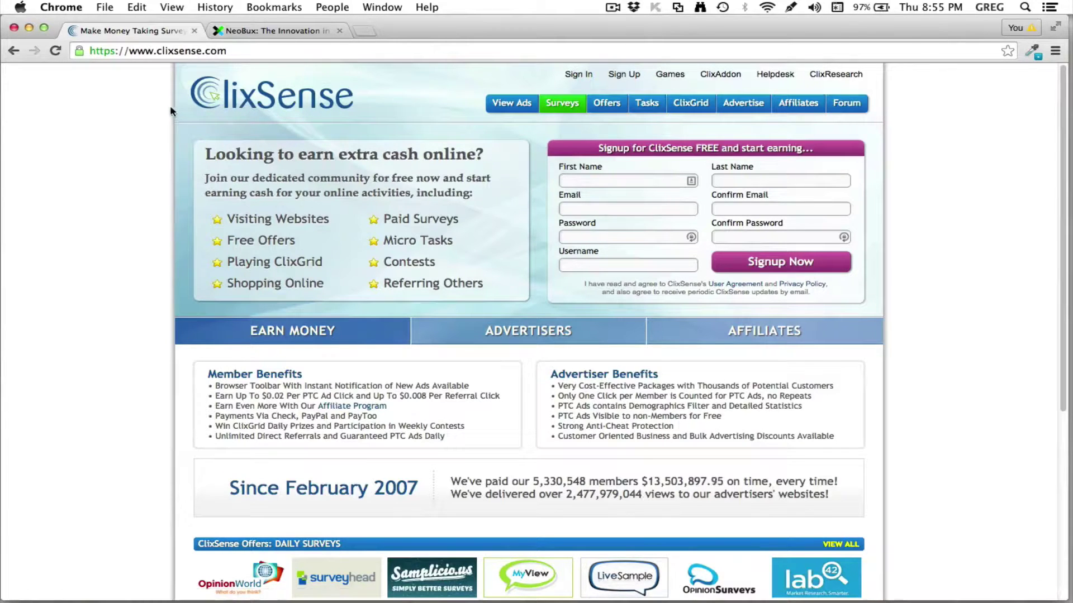
Compare the home pages of the paid-to-click sites NeoBux and ClixSense, ending on ClixSense.
left_click(266, 30)
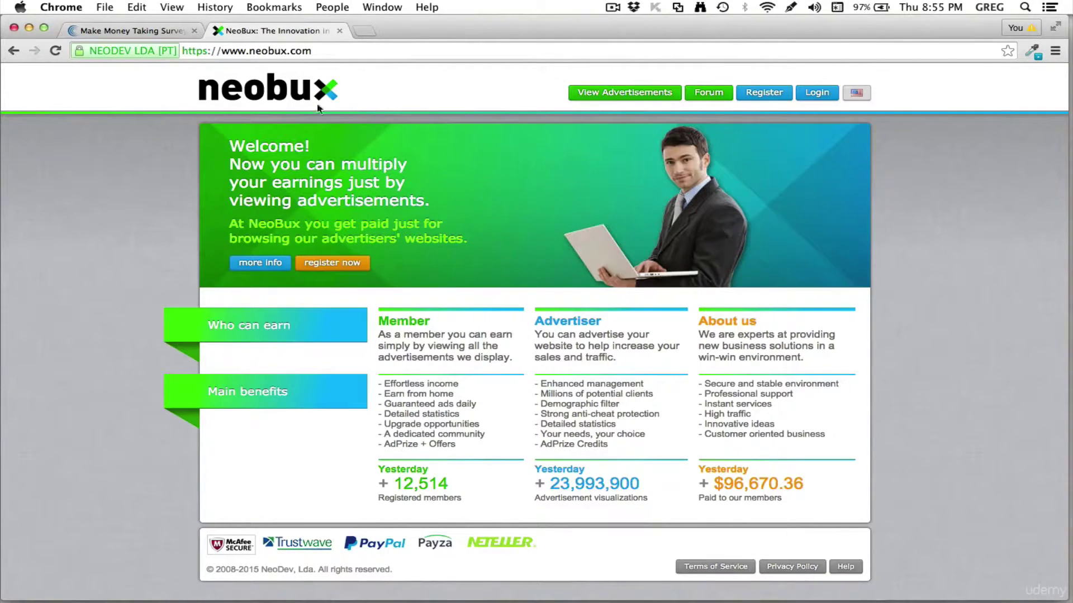
left_click(157, 33)
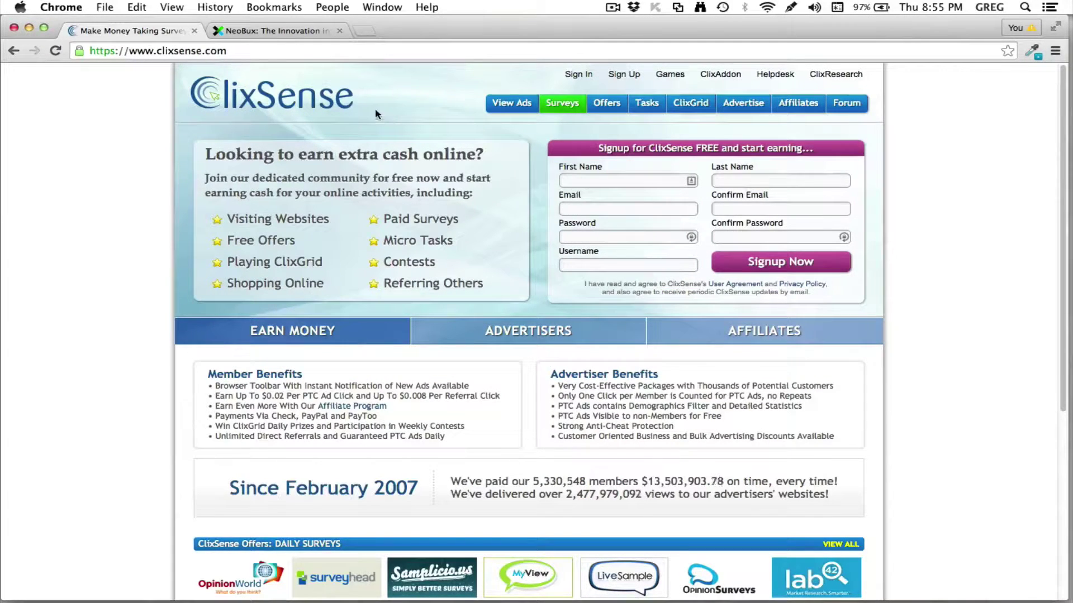
left_click(288, 33)
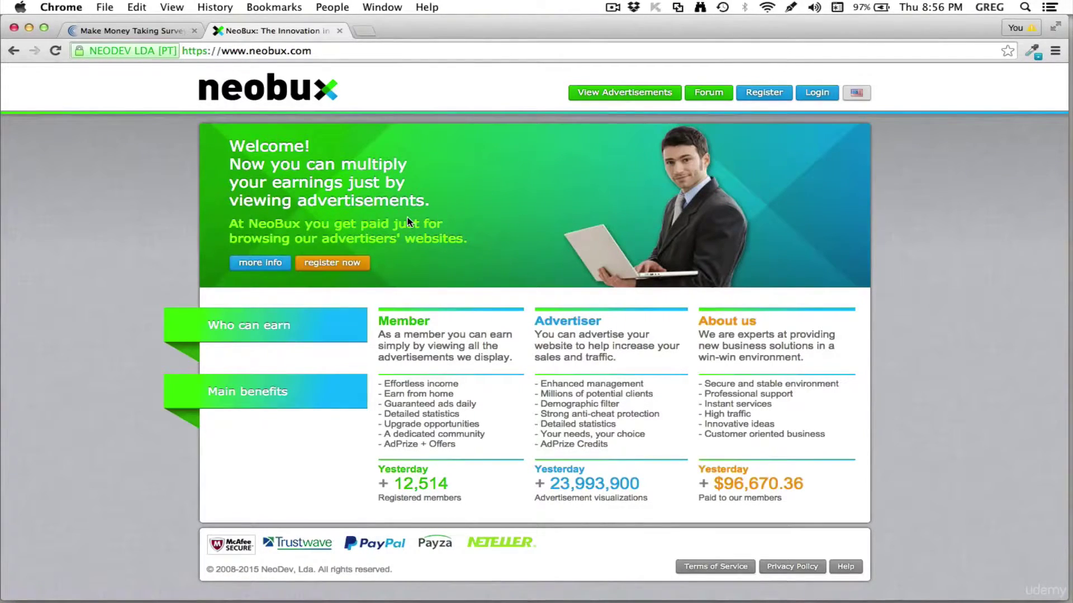
left_click(179, 34)
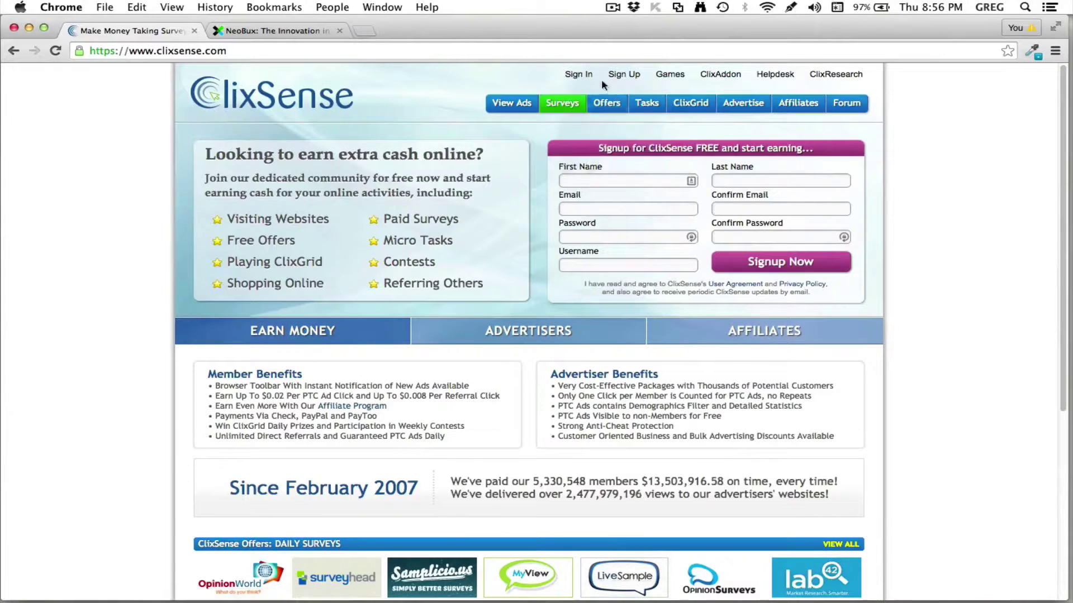
mouse_move(577, 77)
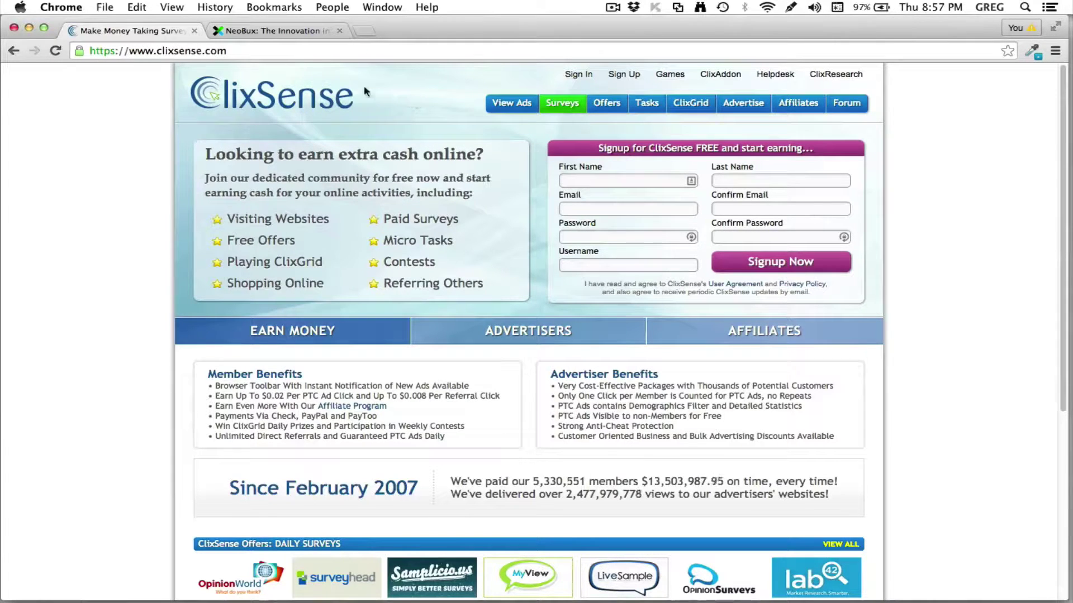
Switch to the NeoBux site and examine yesterday's registered members figure.
left_click(301, 33)
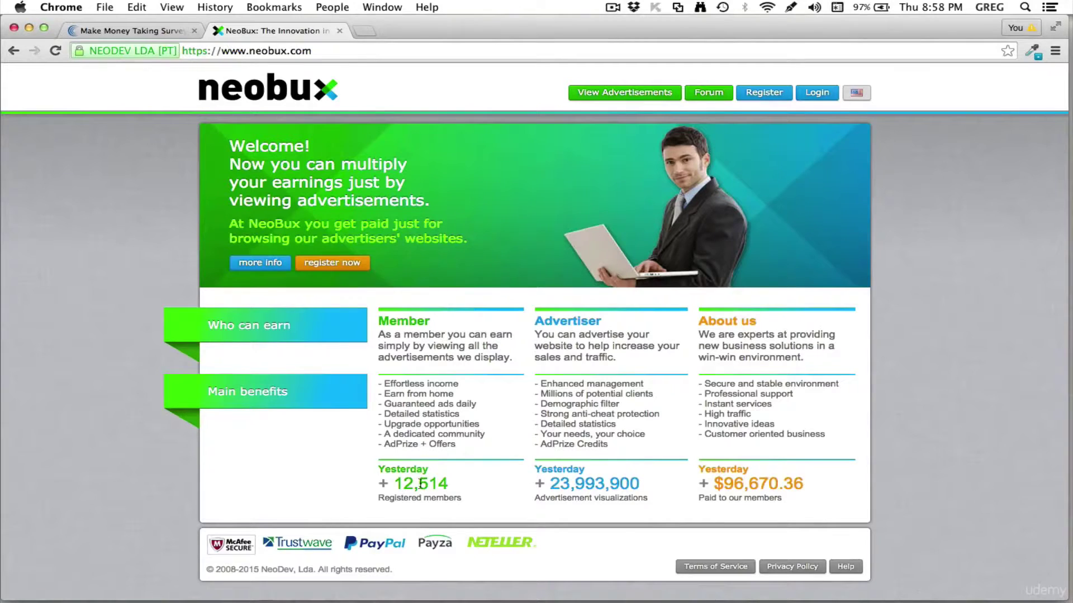
left_click_drag(406, 482, 451, 487)
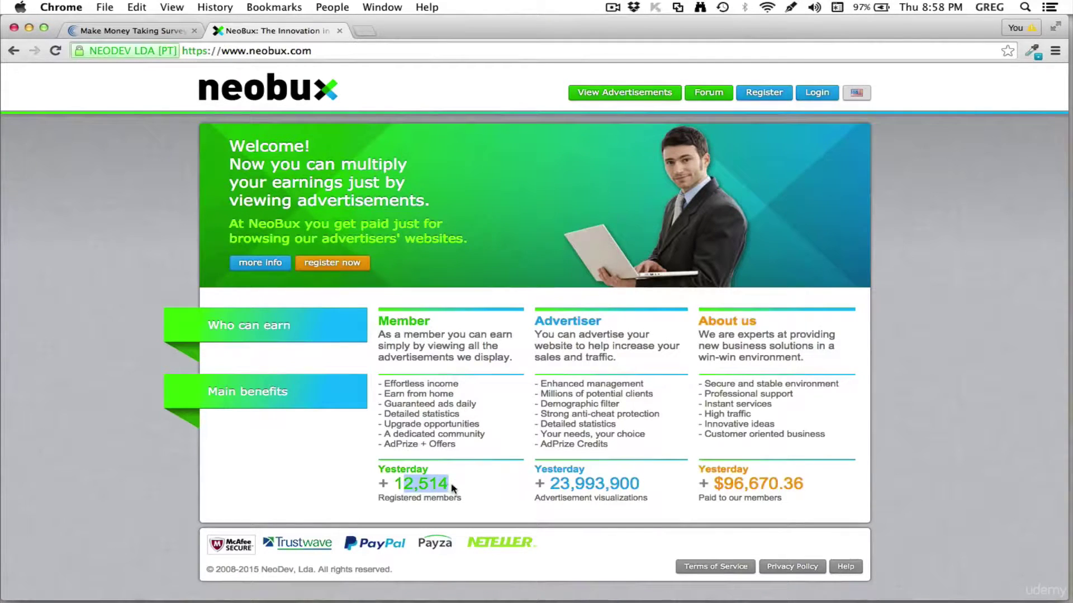
left_click(465, 478)
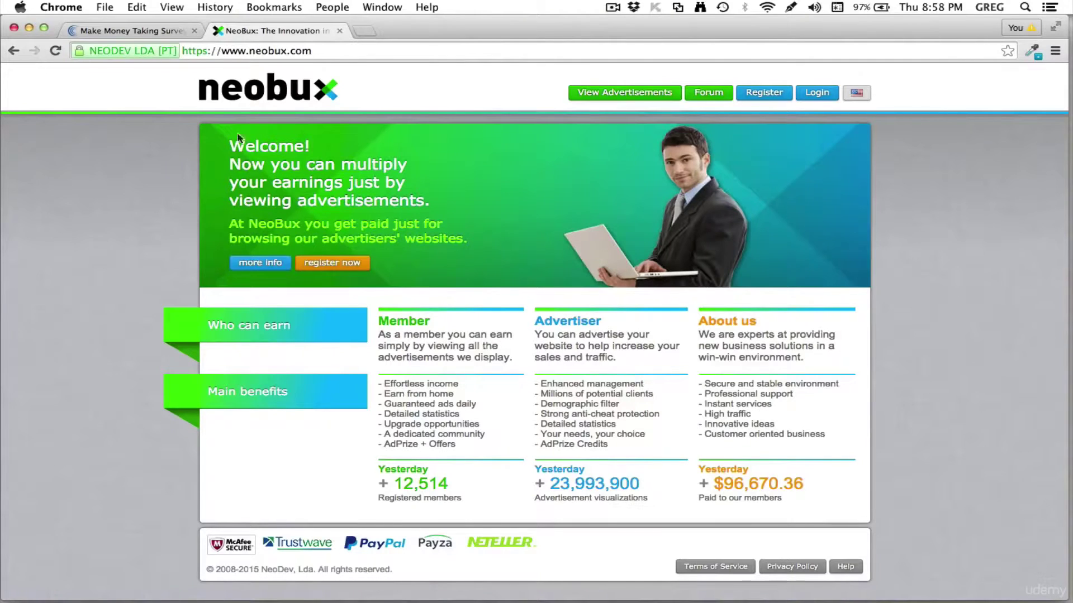
Return to the ClixSense site and examine its member benefits, advertiser benefits and daily survey offers.
left_click(154, 29)
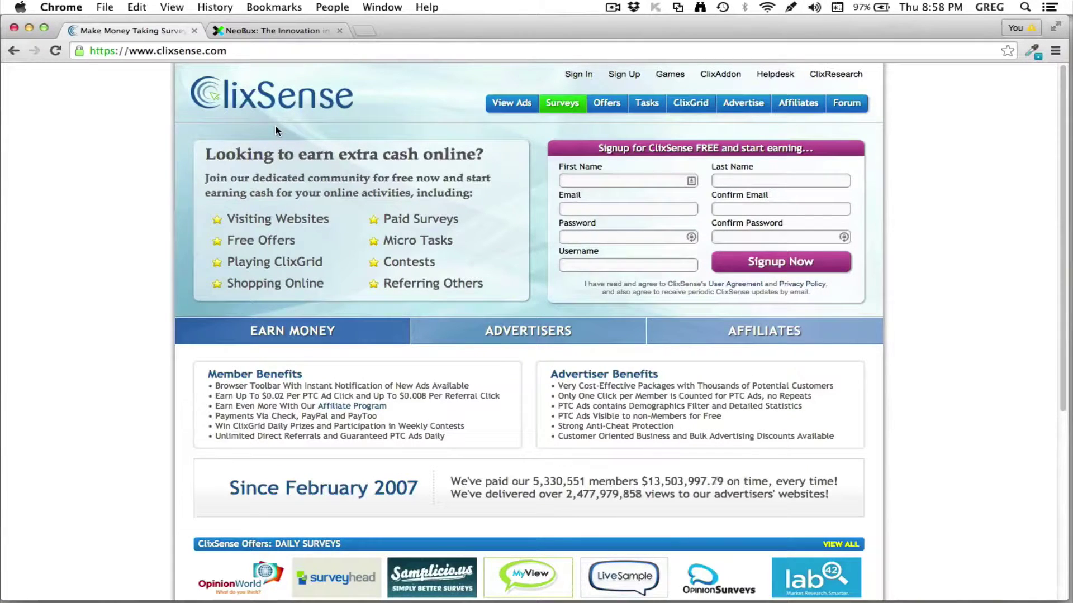
scroll(252, 297, "down", 1)
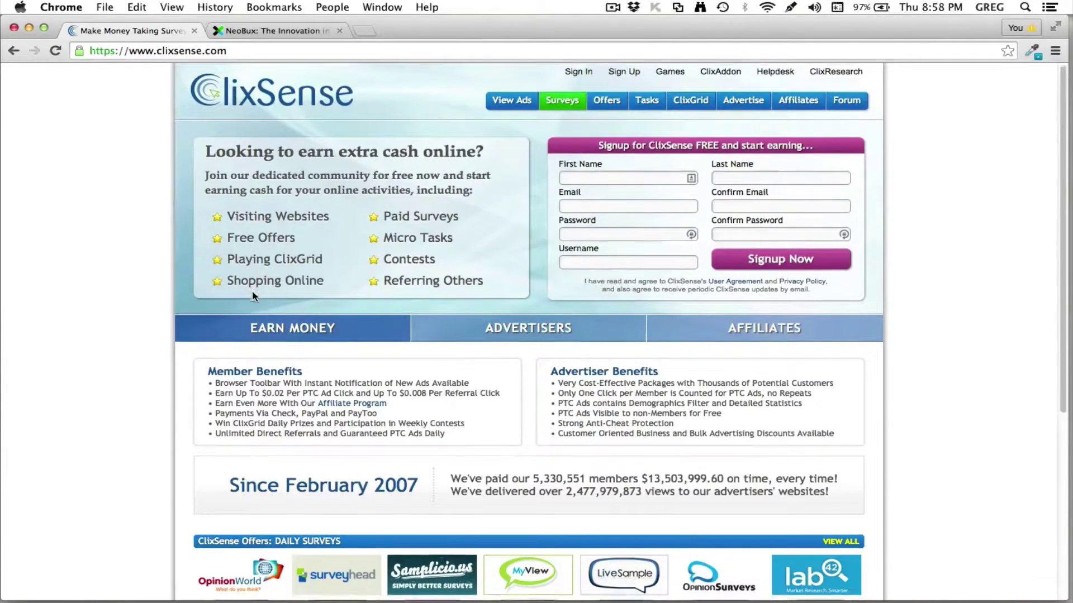
scroll(252, 296, "down", 5)
scroll(253, 293, "up", 5)
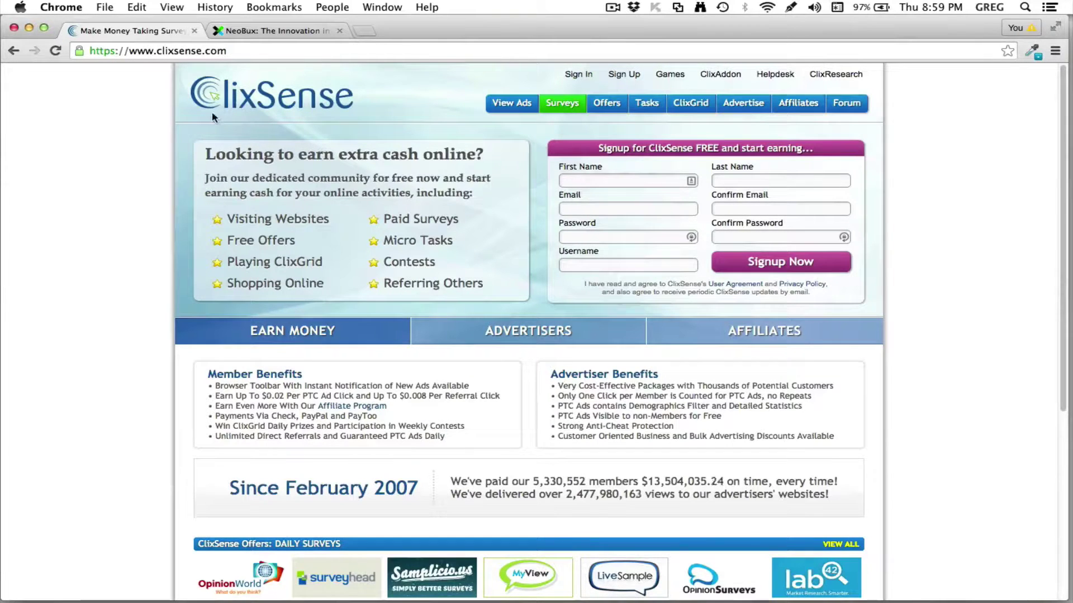
scroll(158, 134, "down", 5)
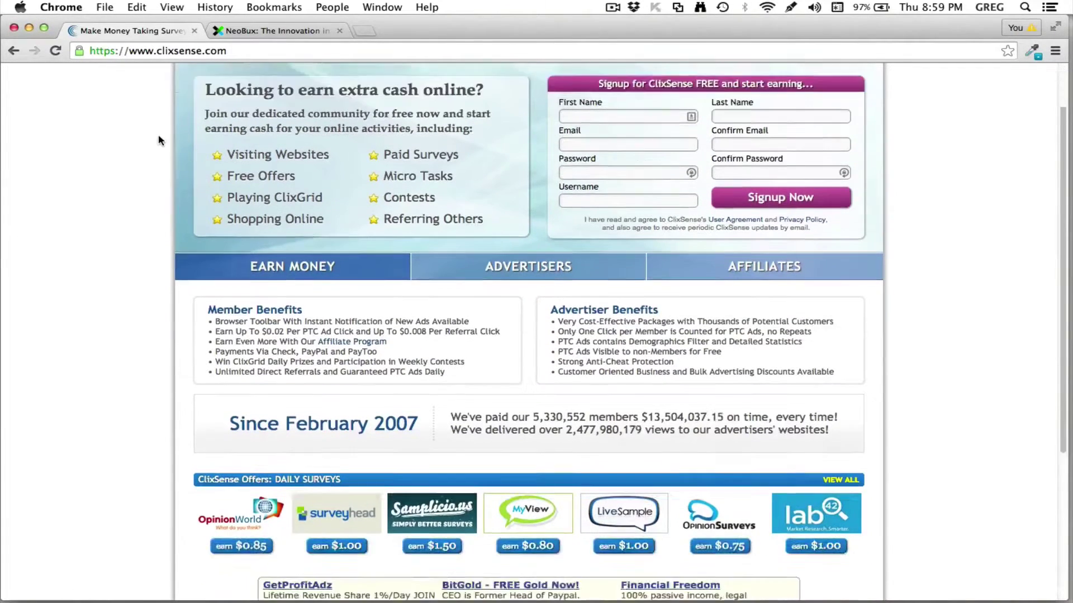
left_click(264, 31)
left_click(134, 31)
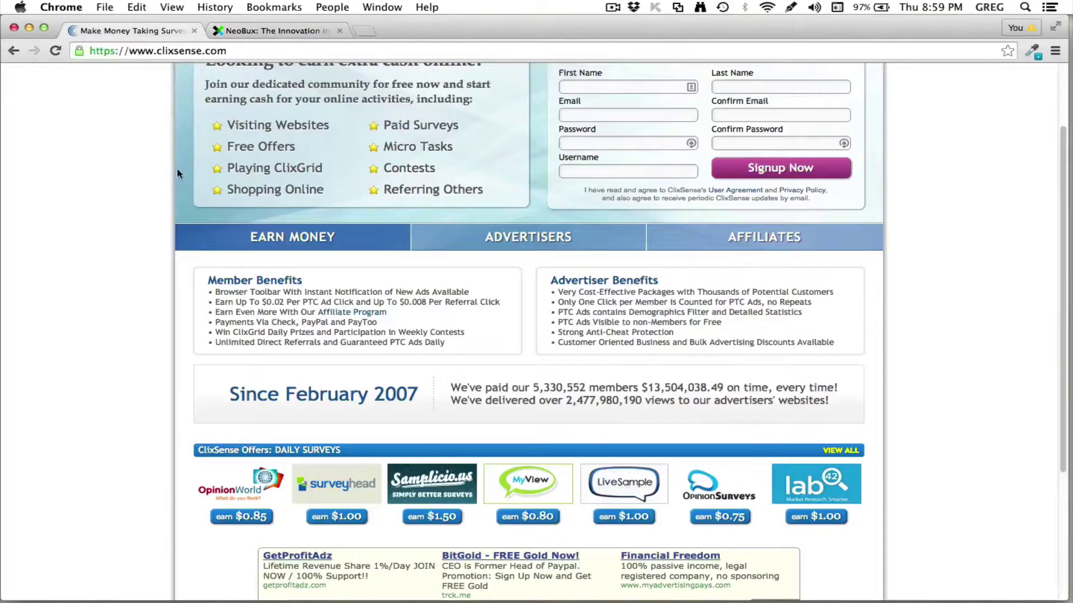
scroll(162, 166, "up", 5)
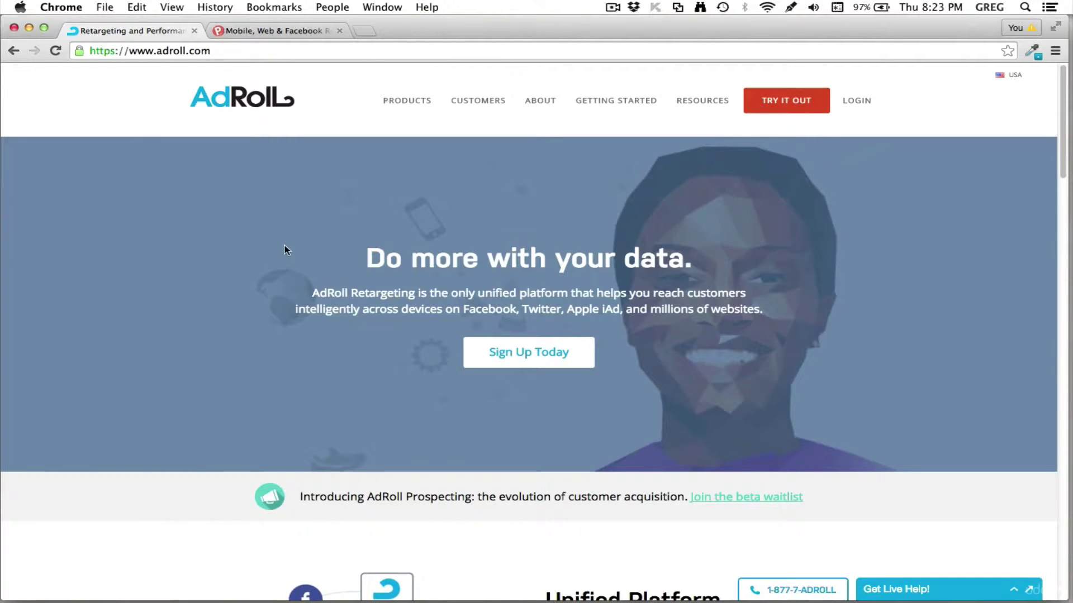
Read through the AdRoll home page, covering its platform, technology, campaign control and customer sections.
scroll(418, 294, "down", 6)
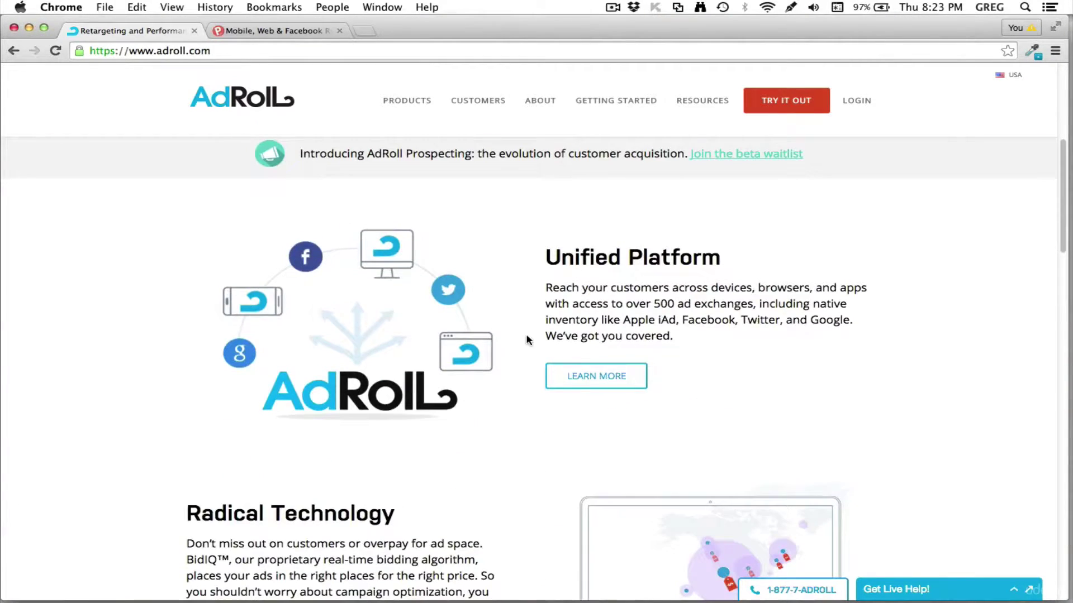
scroll(526, 339, "down", 10)
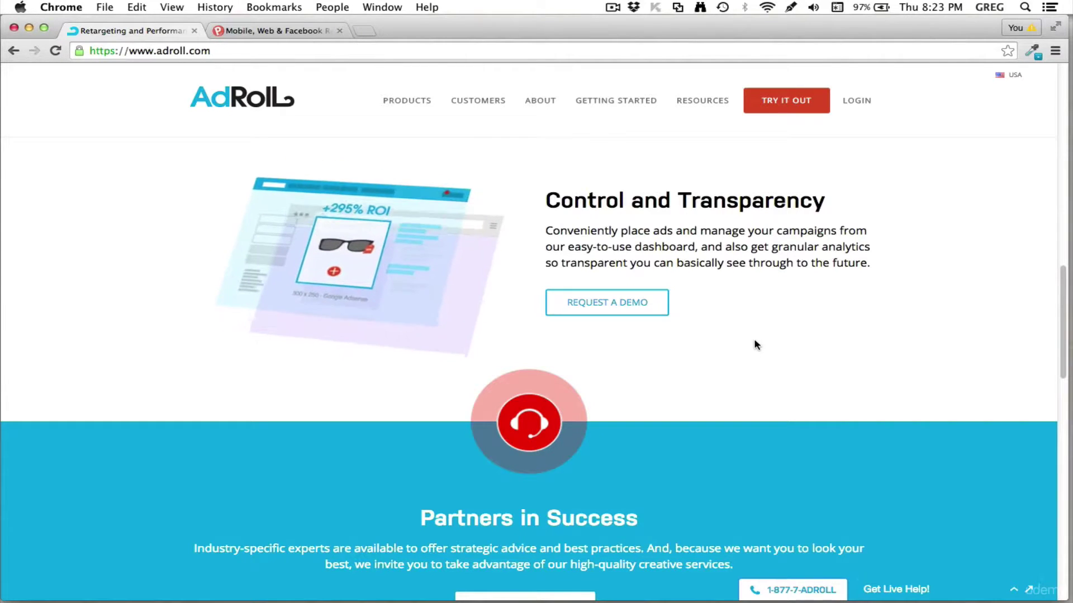
scroll(570, 433, "down", 5)
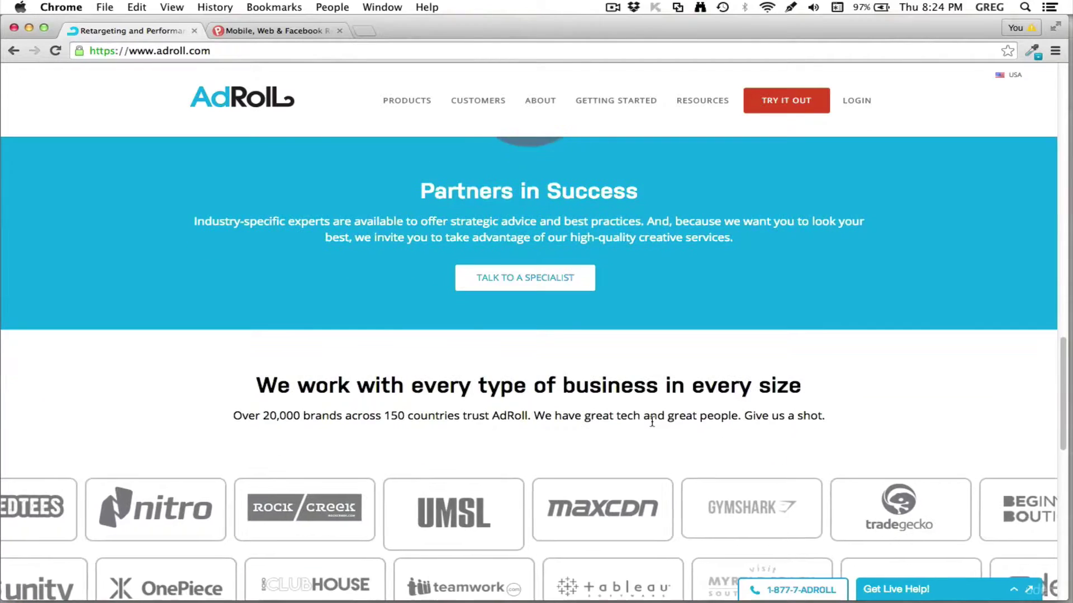
scroll(572, 511, "up", 15)
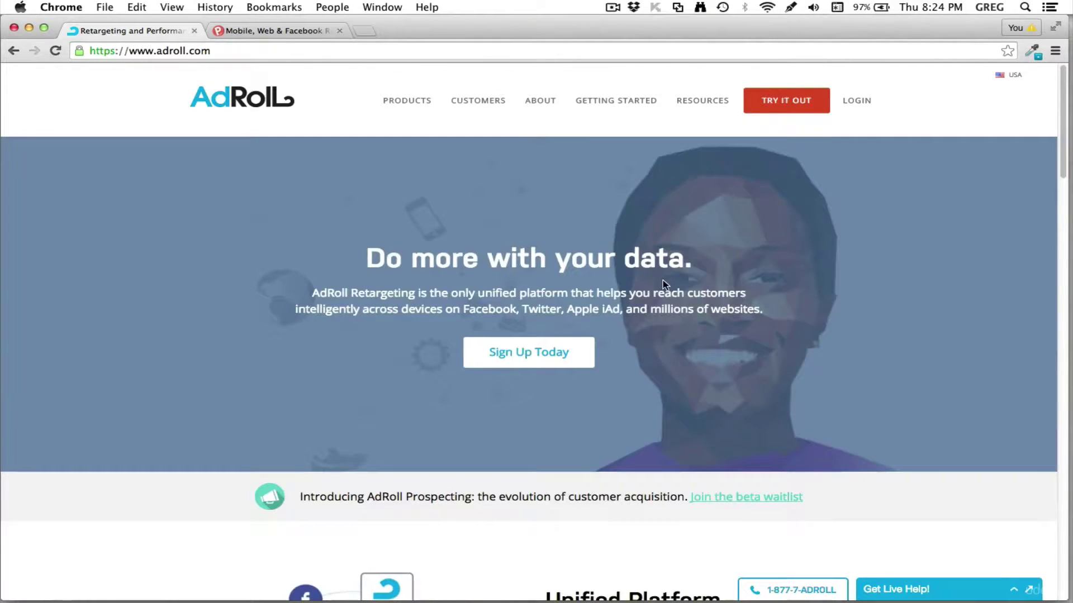
scroll(558, 280, "down", 5)
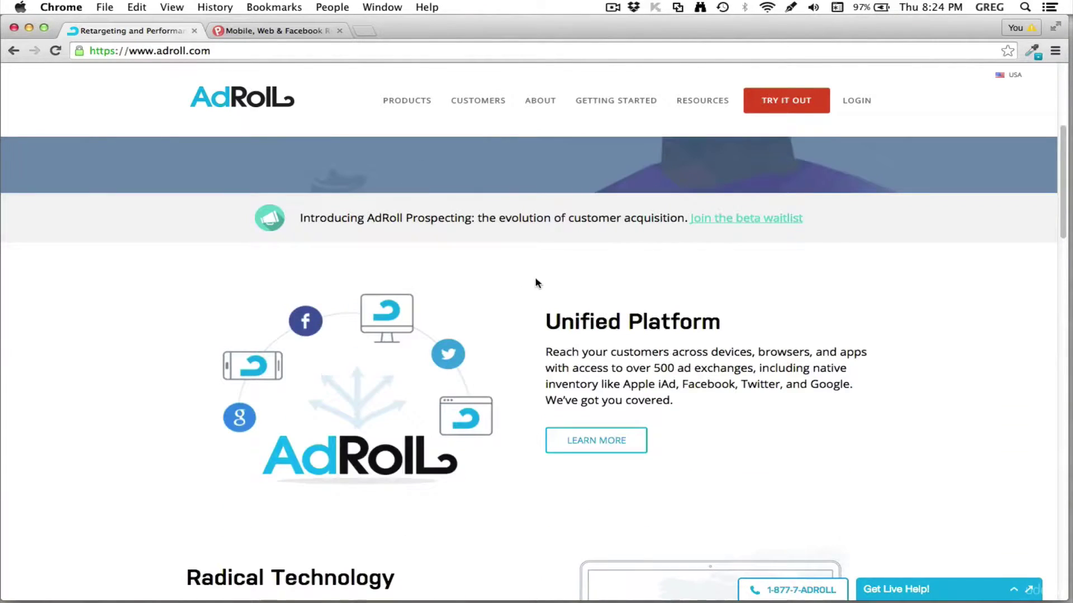
scroll(557, 293, "up", 5)
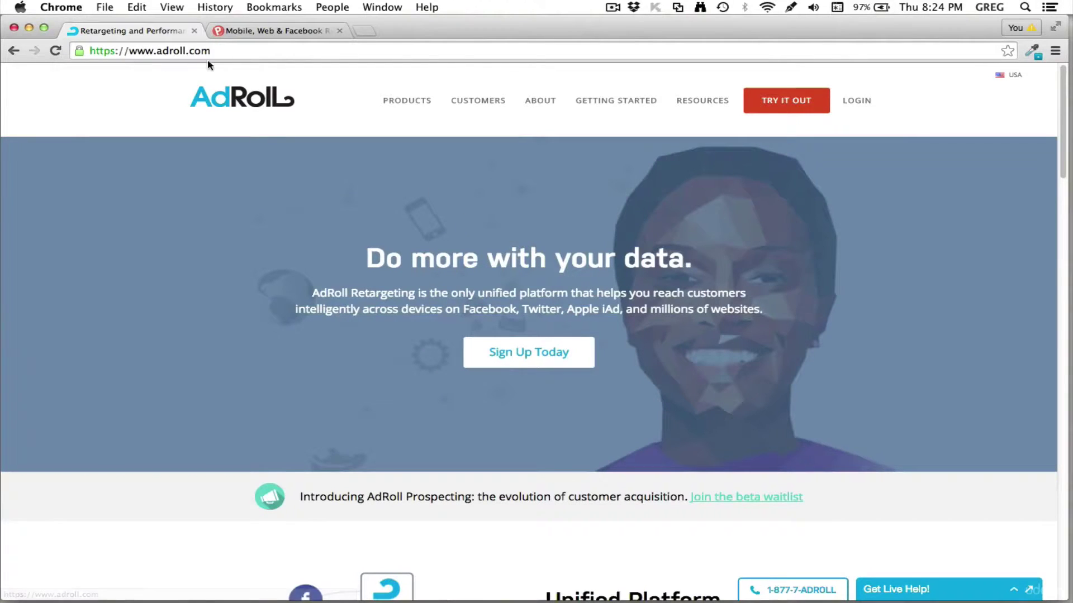
Switch to the Perfect Audience site and review its retargeting solutions, customers, features and platform offering.
left_click(270, 31)
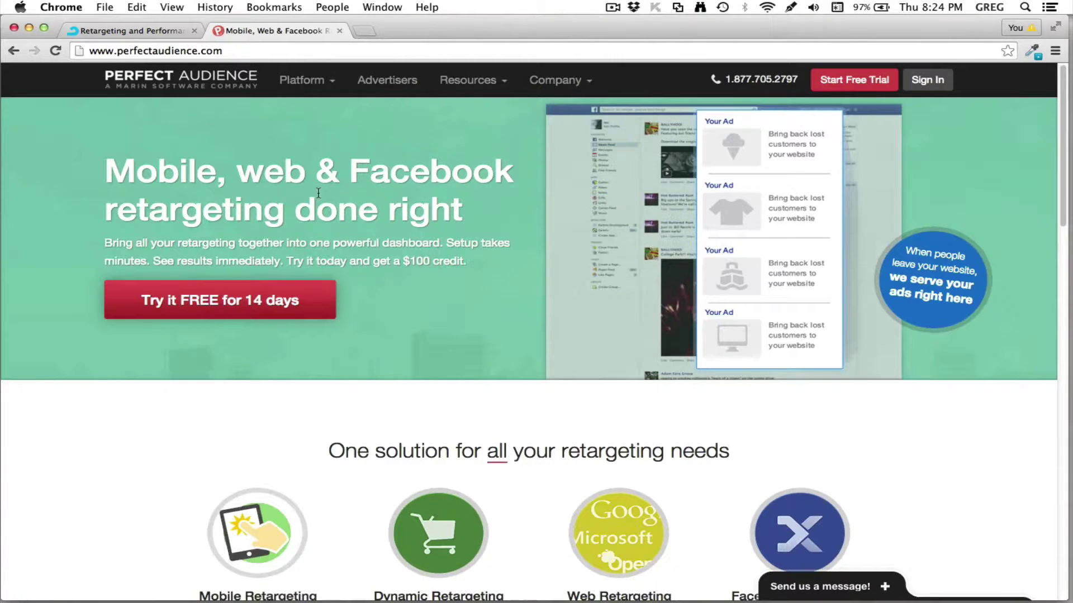
scroll(515, 223, "down", 10)
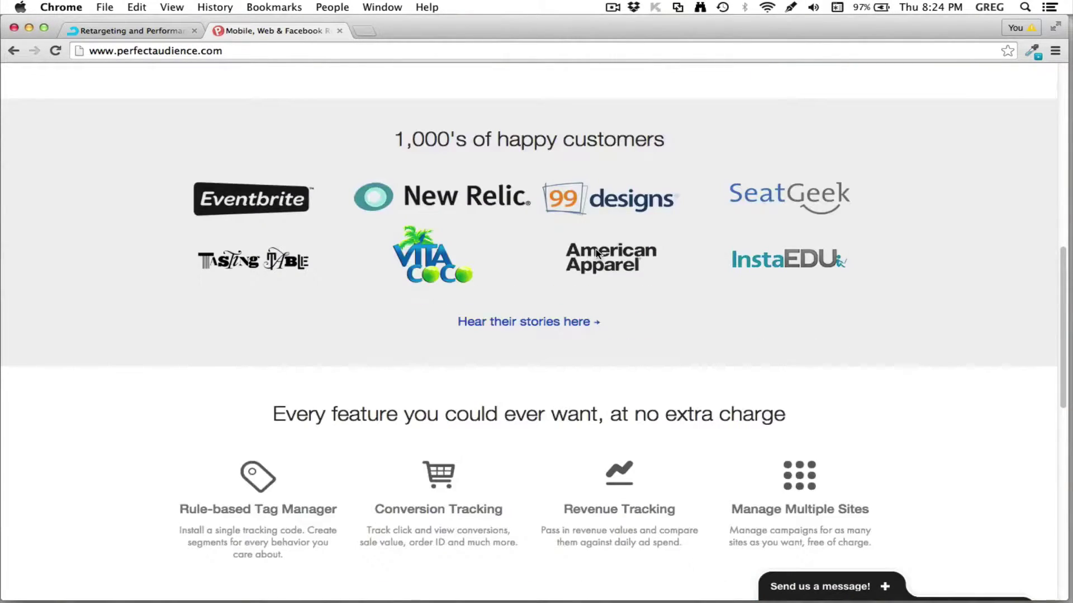
scroll(595, 250, "up", 10)
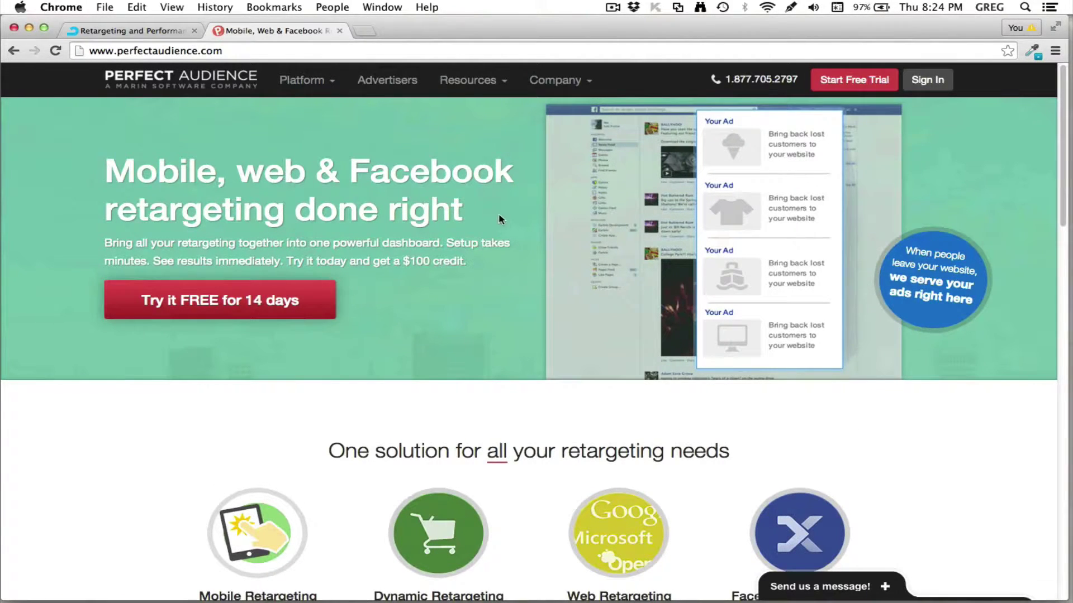
scroll(785, 280, "down", 3)
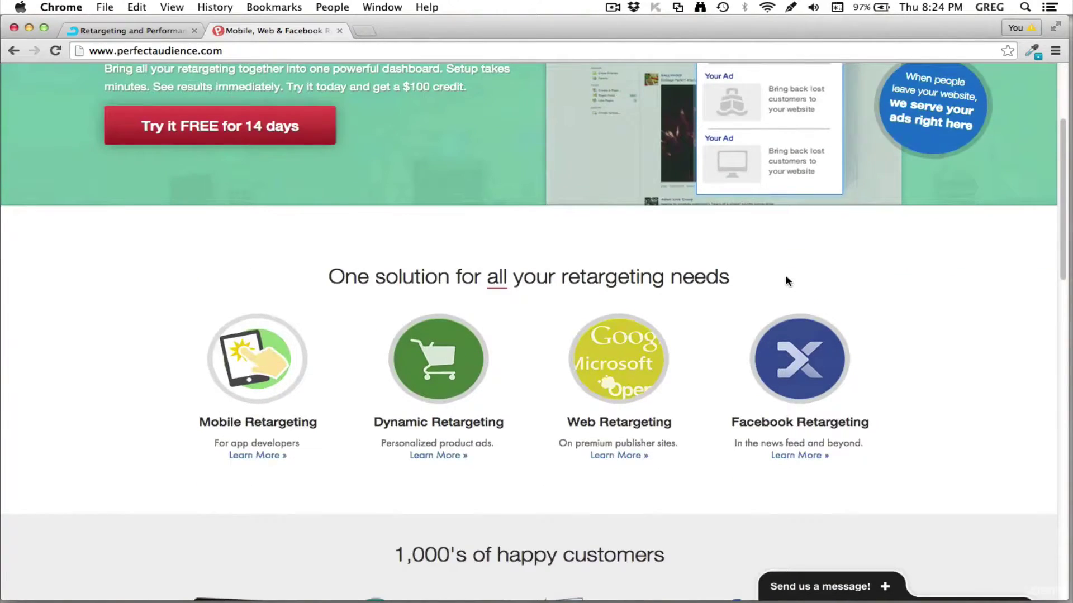
scroll(786, 281, "up", 3)
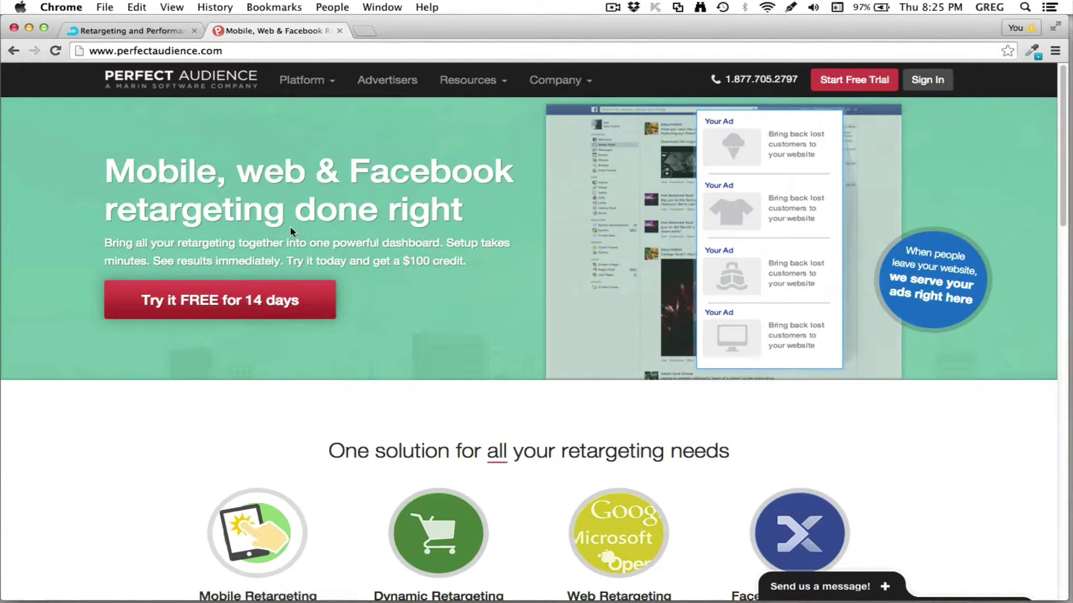
left_click(304, 81)
Return to the AdRoll site and look over its customer categories and product options.
left_click(123, 32)
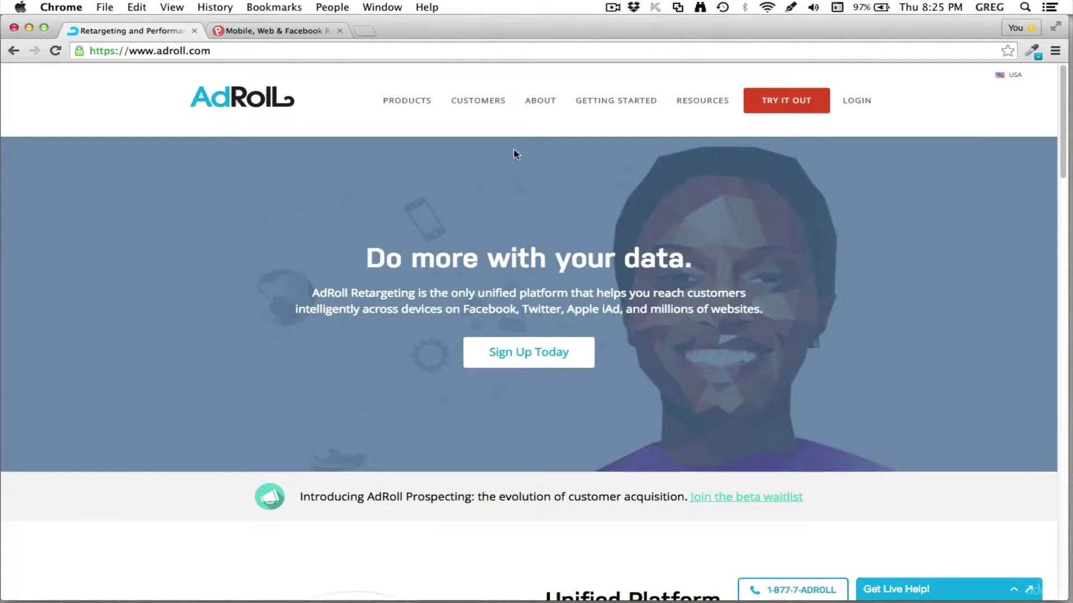
mouse_move(486, 125)
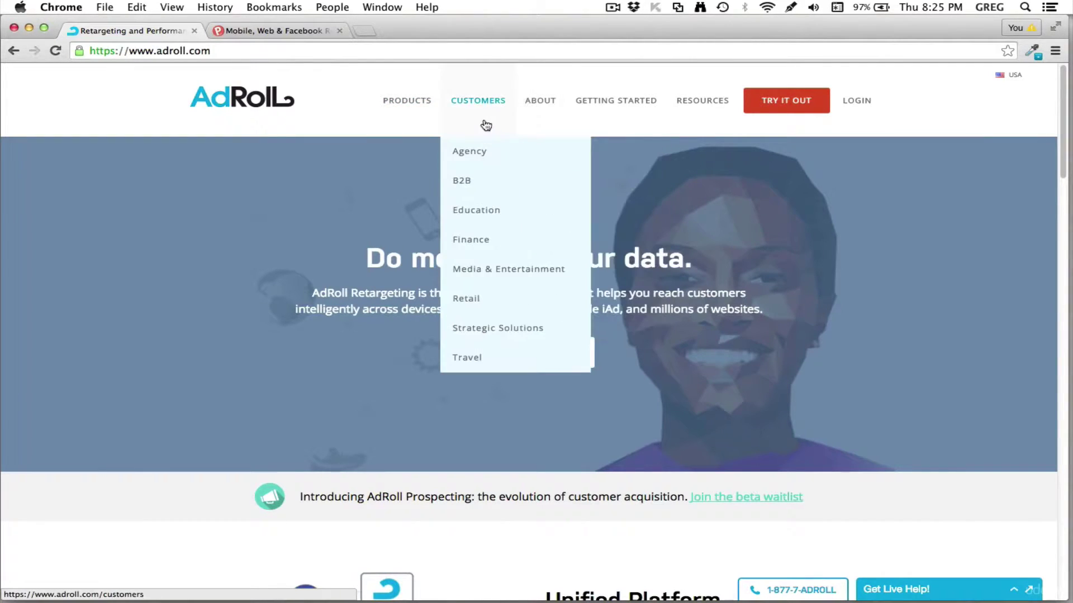
mouse_move(428, 124)
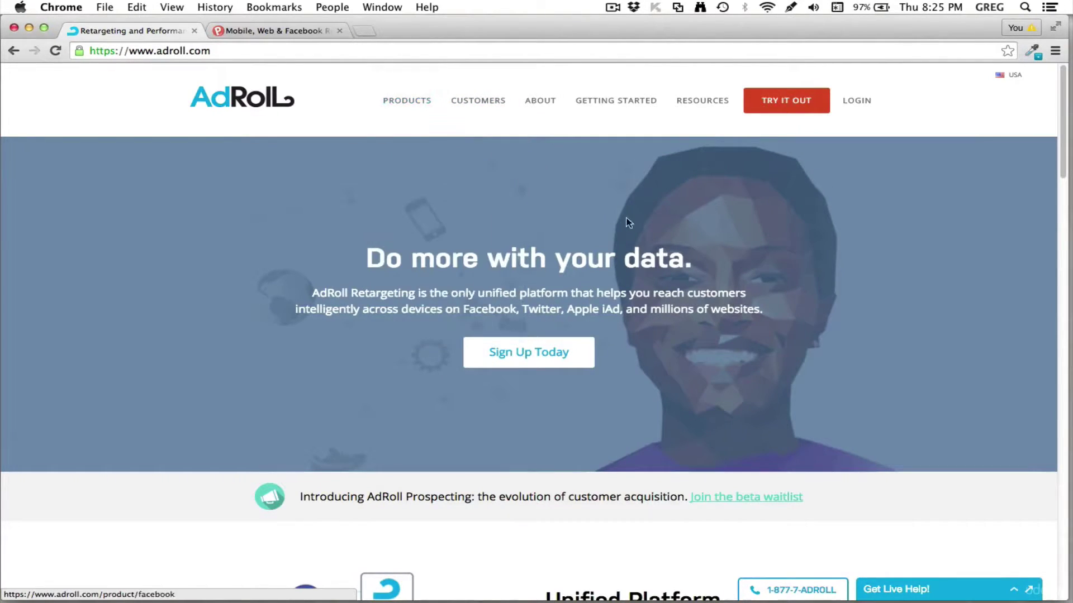
Look over AdRoll's product list, then switch to the Perfect Audience site and review its home page's retargeting solutions.
mouse_move(391, 105)
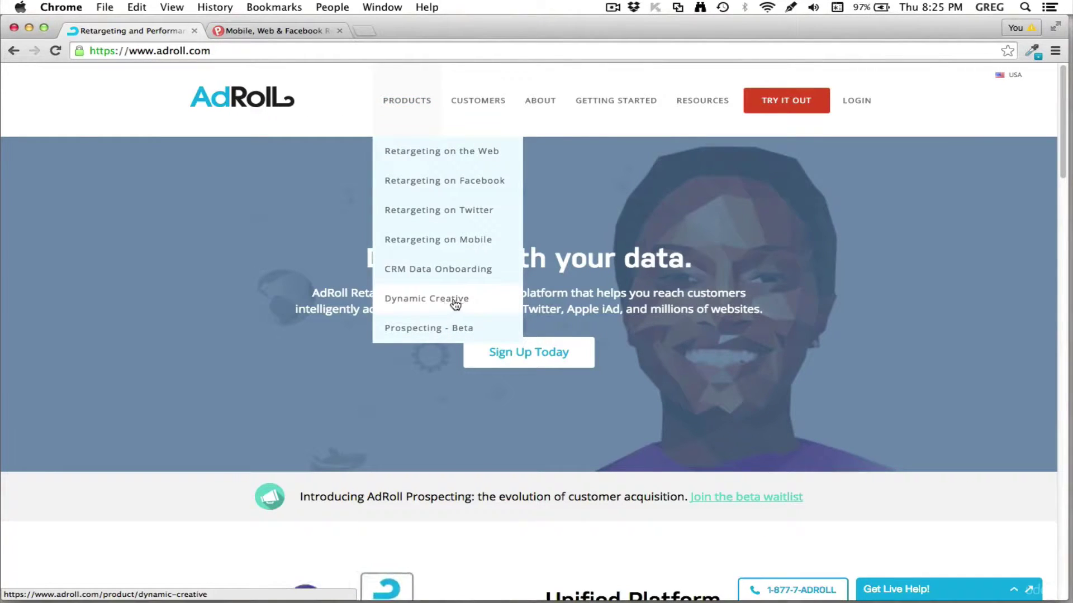
left_click(282, 31)
mouse_move(402, 158)
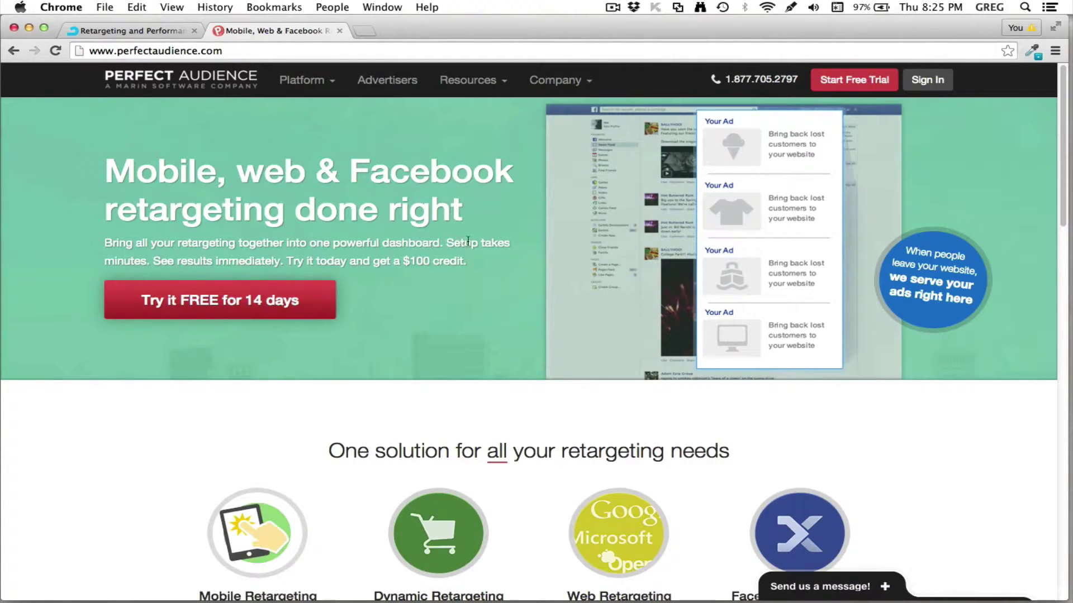
scroll(483, 246, "down", 5)
scroll(483, 247, "up", 5)
left_click(595, 5)
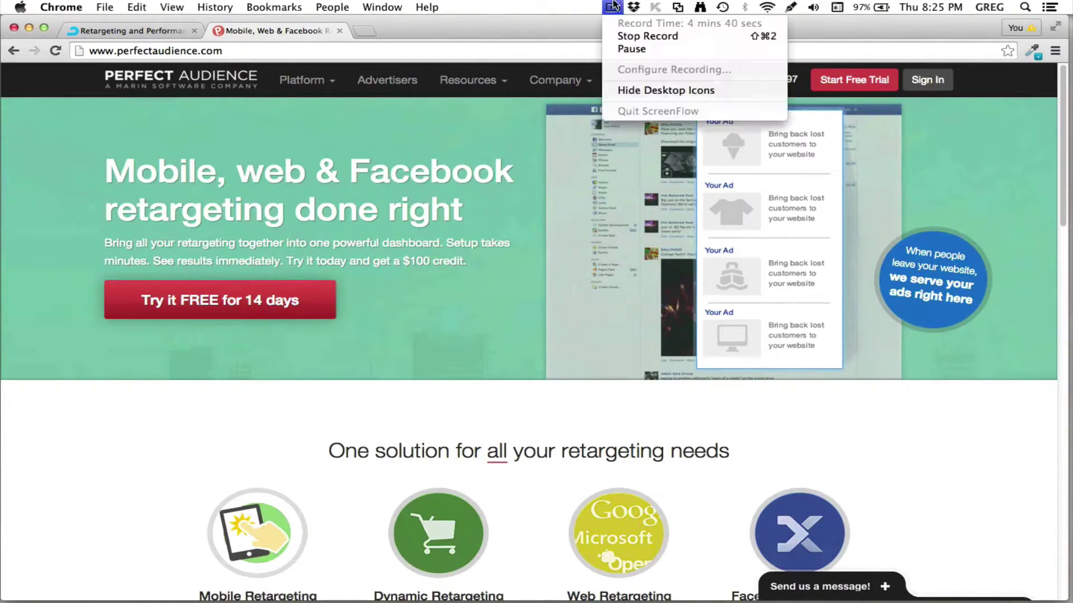
left_click(629, 36)
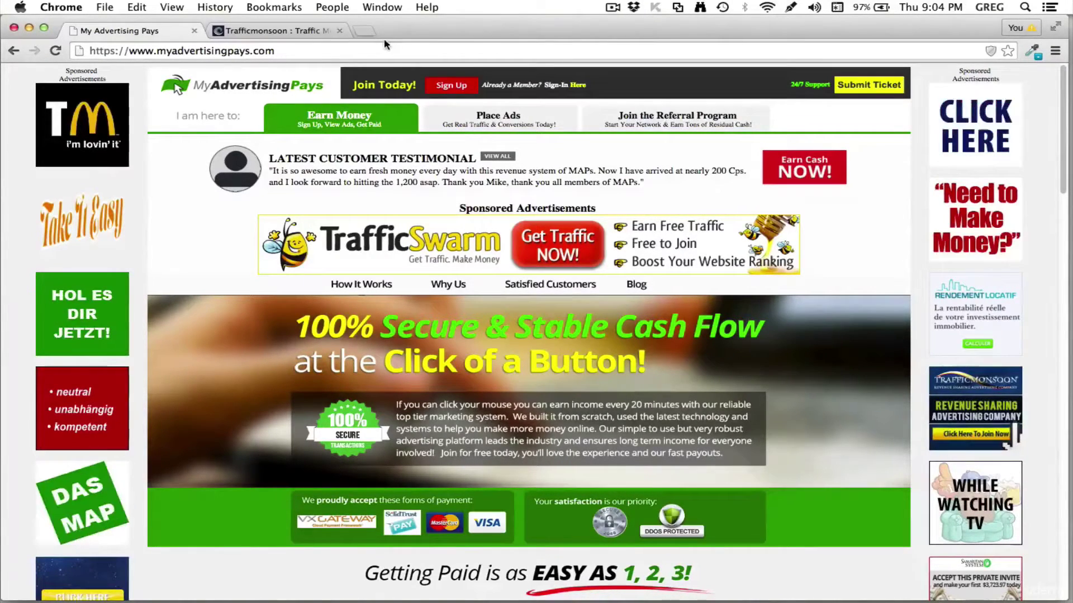
Compare the My Advertising Pays and TrafficMonsoon home pages, including TrafficMonsoon's visitor credit and traffic package prices.
left_click(275, 32)
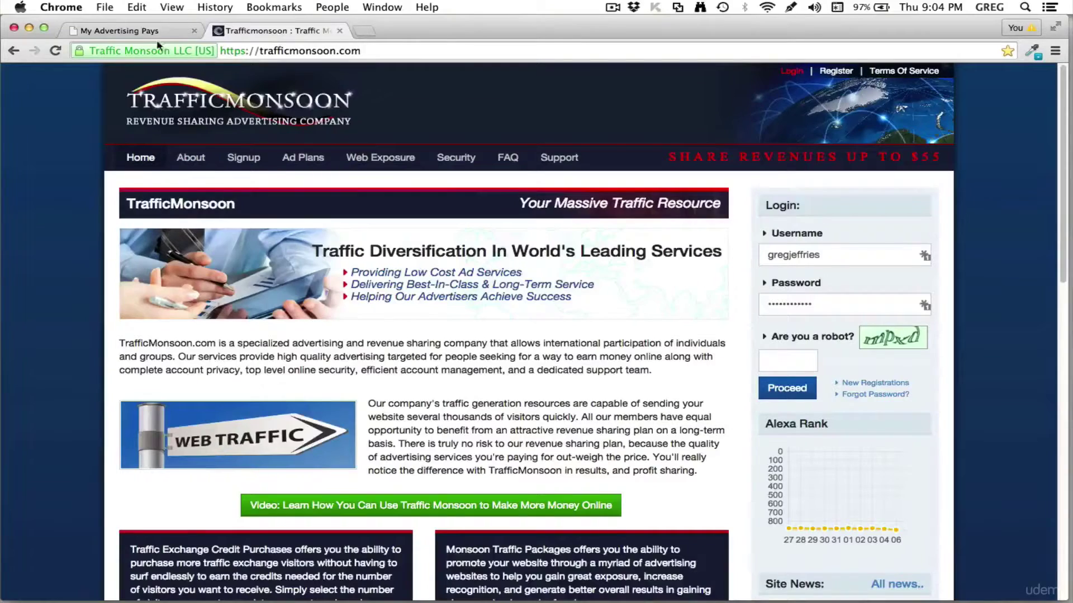
left_click(127, 32)
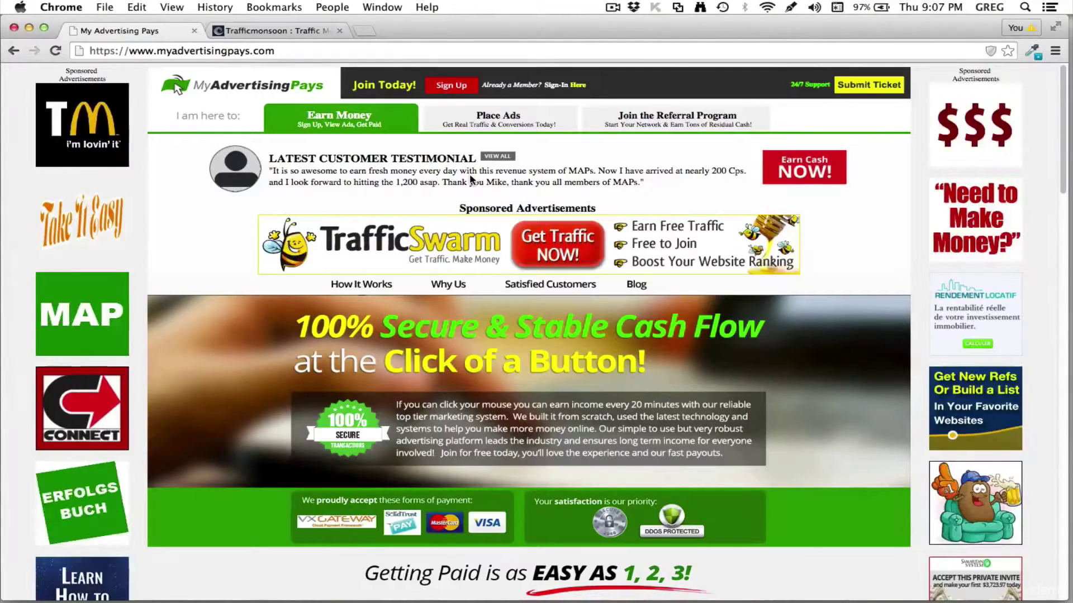
left_click(277, 32)
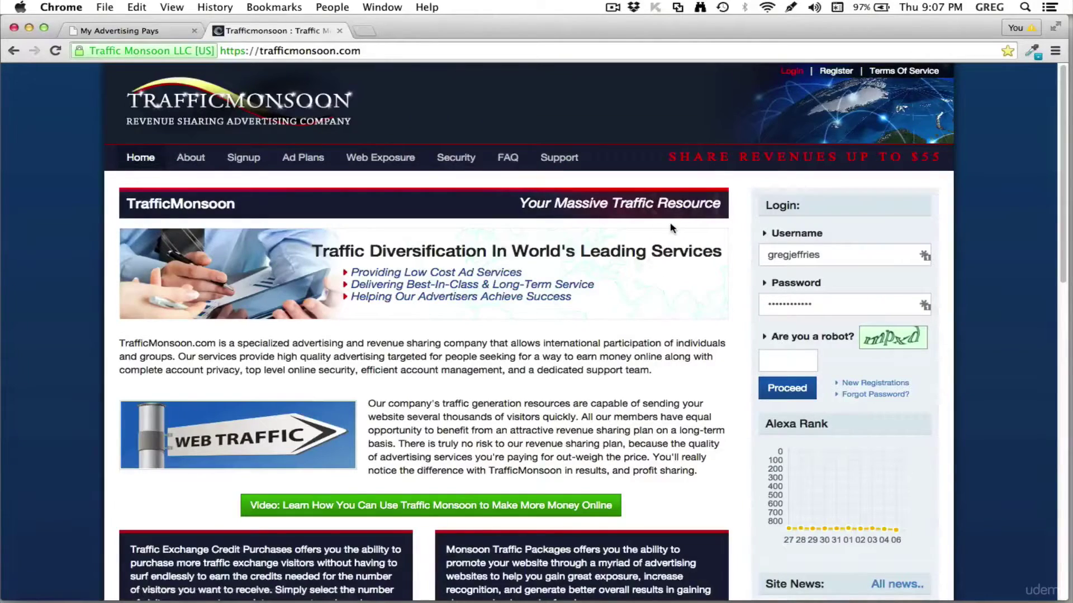
scroll(670, 222, "down", 5)
scroll(671, 223, "down", 5)
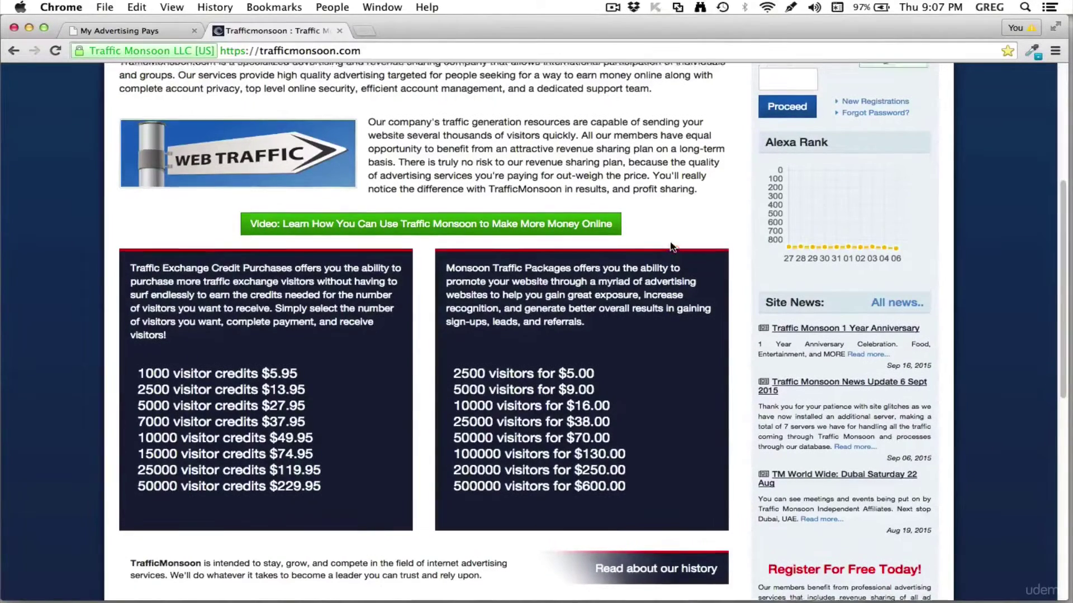
scroll(671, 248, "up", 3)
scroll(671, 247, "up", 1)
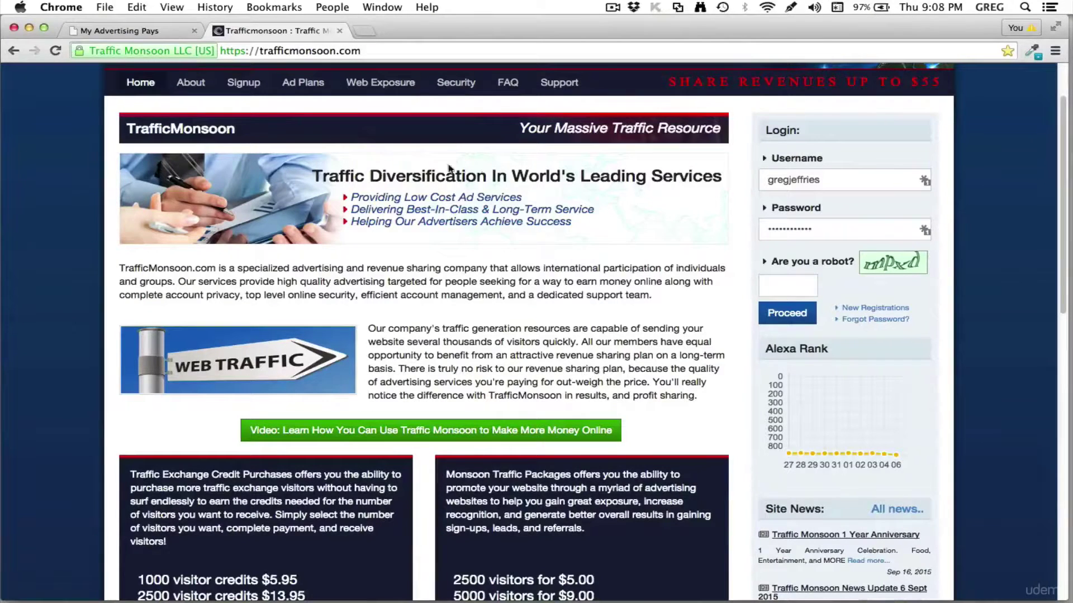
Switch between My Advertising Pays and TrafficMonsoon, examining TrafficMonsoon's revenue sharing, affiliate program and ad plan sections.
left_click(155, 32)
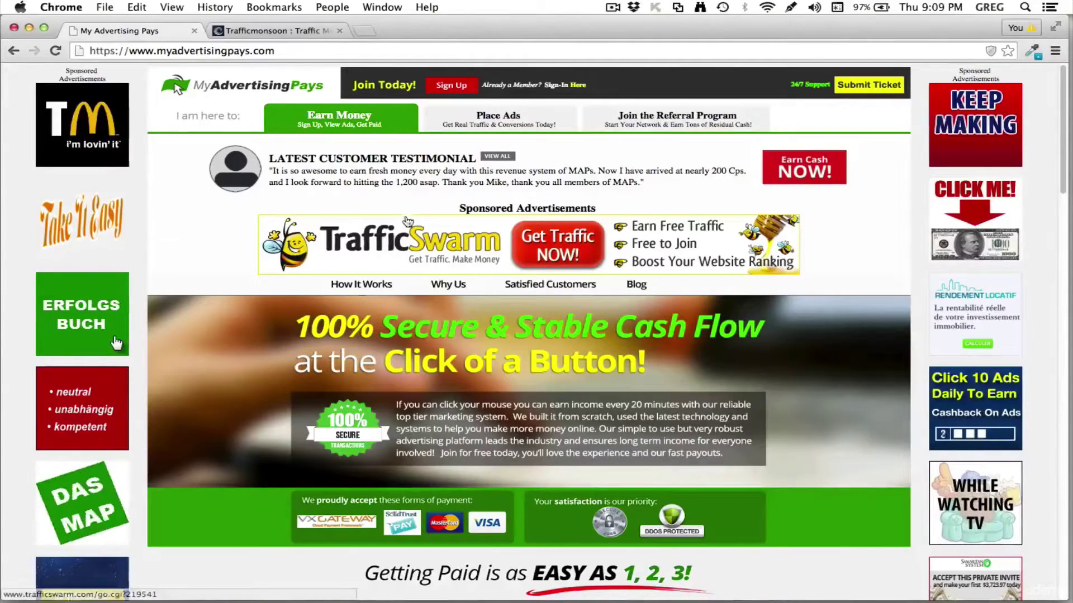
key("ctrl+Tab")
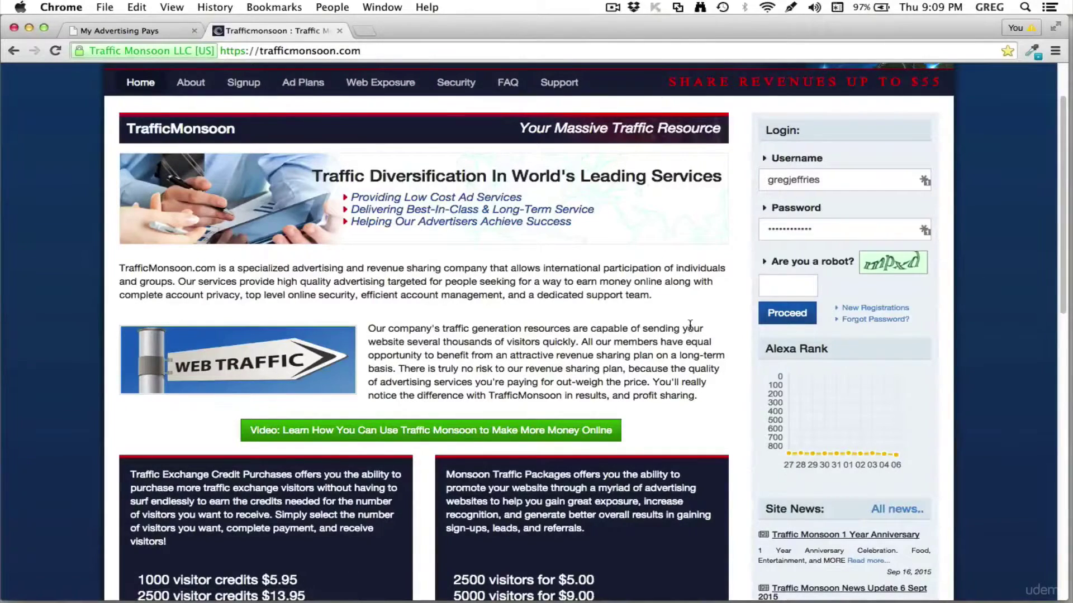
scroll(690, 324, "down", 10)
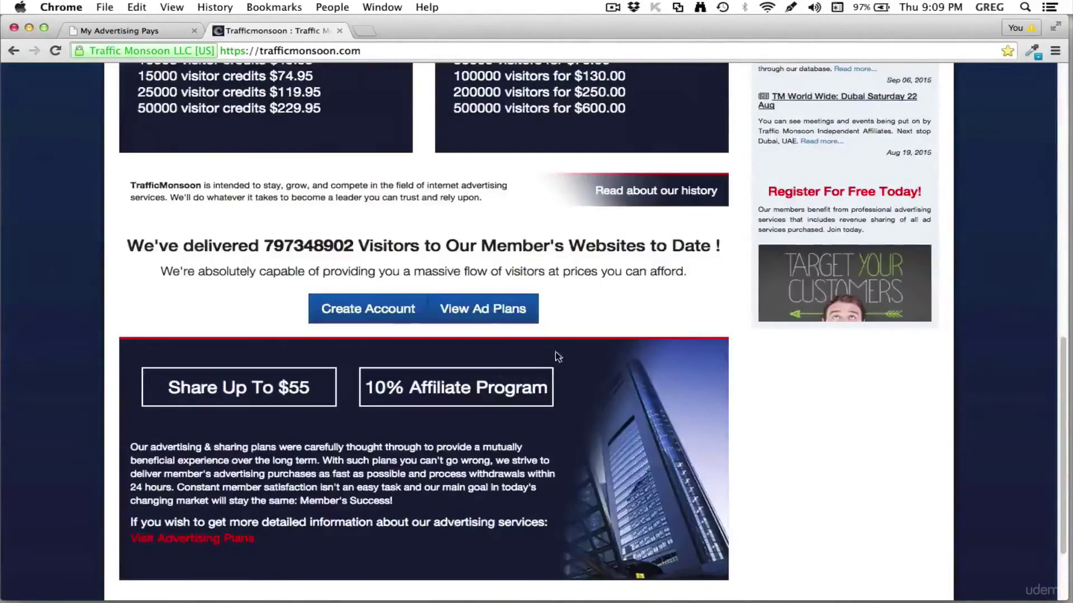
scroll(558, 292, "up", 7)
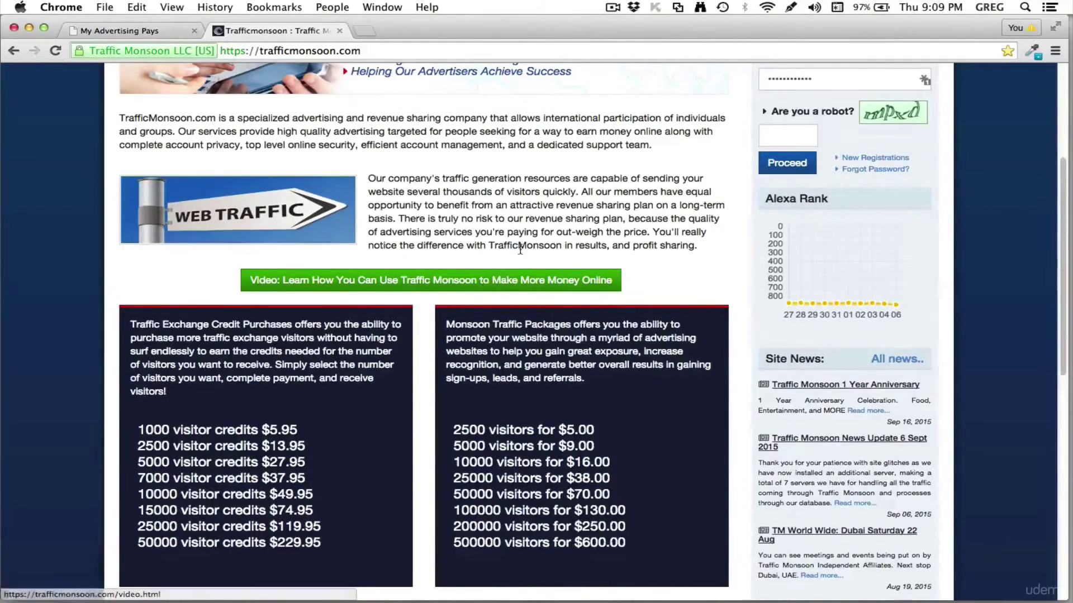
scroll(518, 252, "up", 3)
scroll(519, 251, "up", 5)
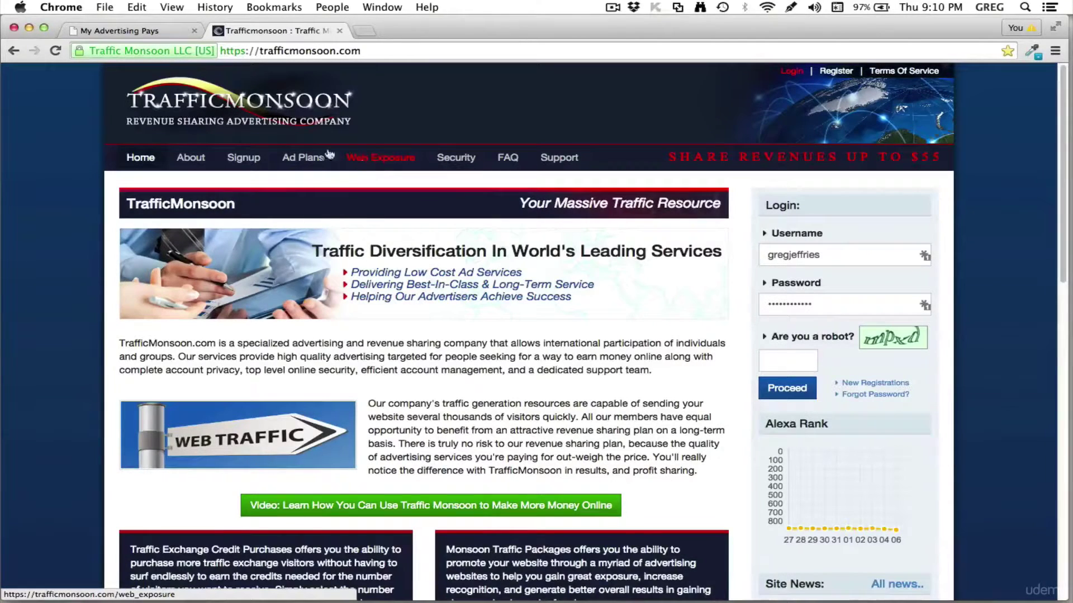
left_click(165, 29)
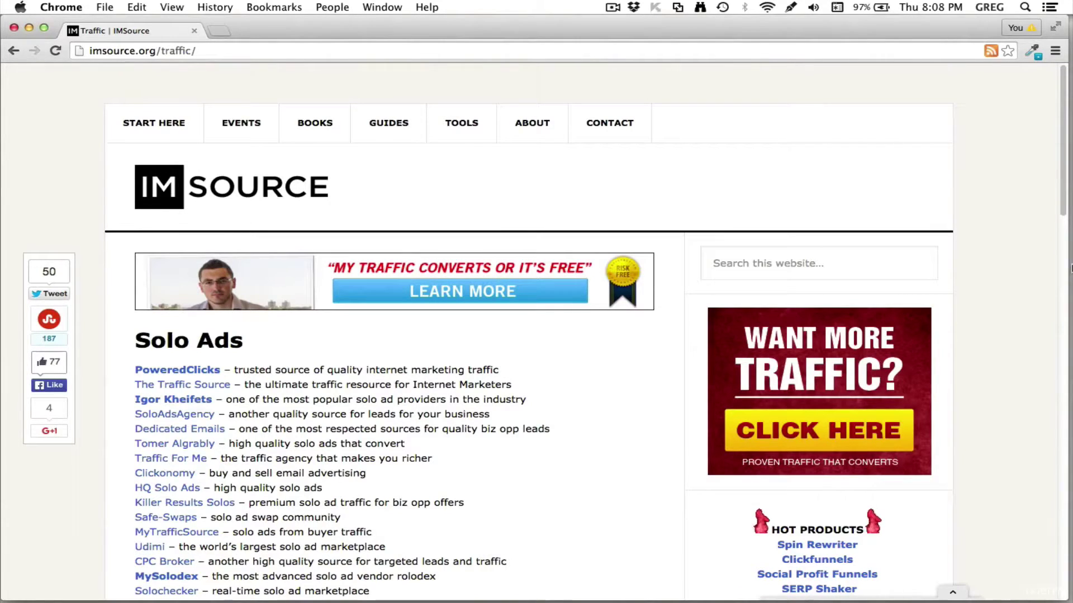
Examine the IMSource traffic directory, covering its solo ads, media buying, cheap traffic, retargeting and PPV listings.
scroll(399, 341, "down", 2)
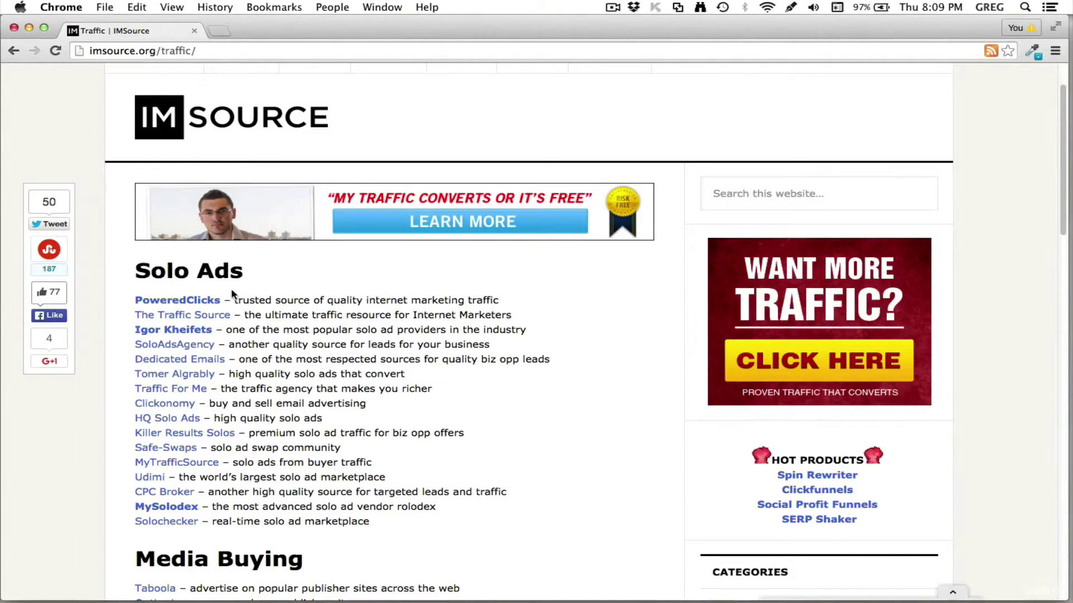
scroll(302, 355, "up", 3)
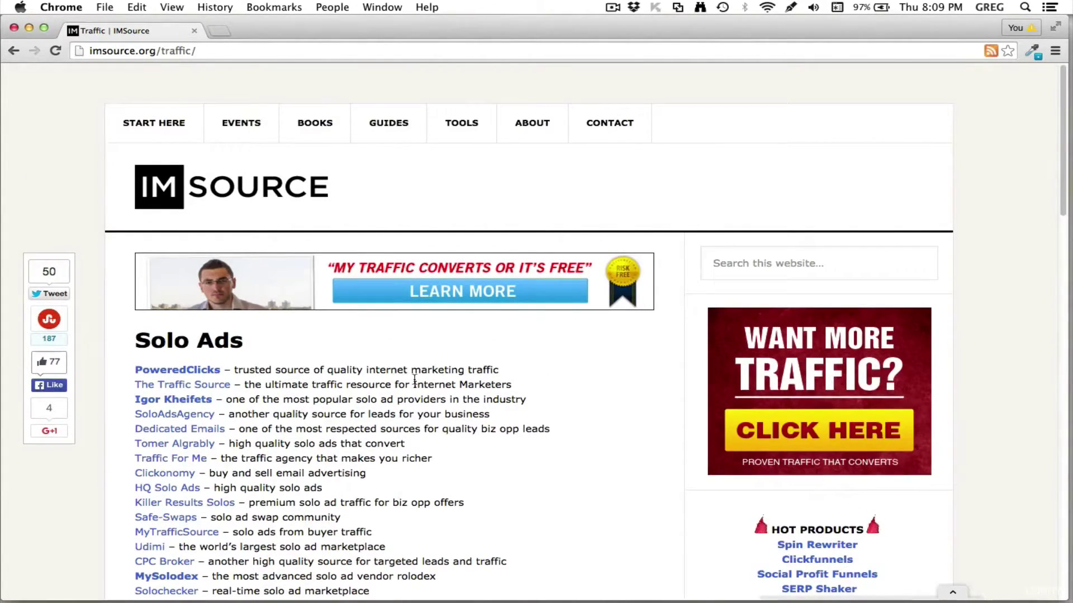
scroll(599, 426, "down", 2)
scroll(594, 420, "up", 2)
scroll(652, 364, "down", 15)
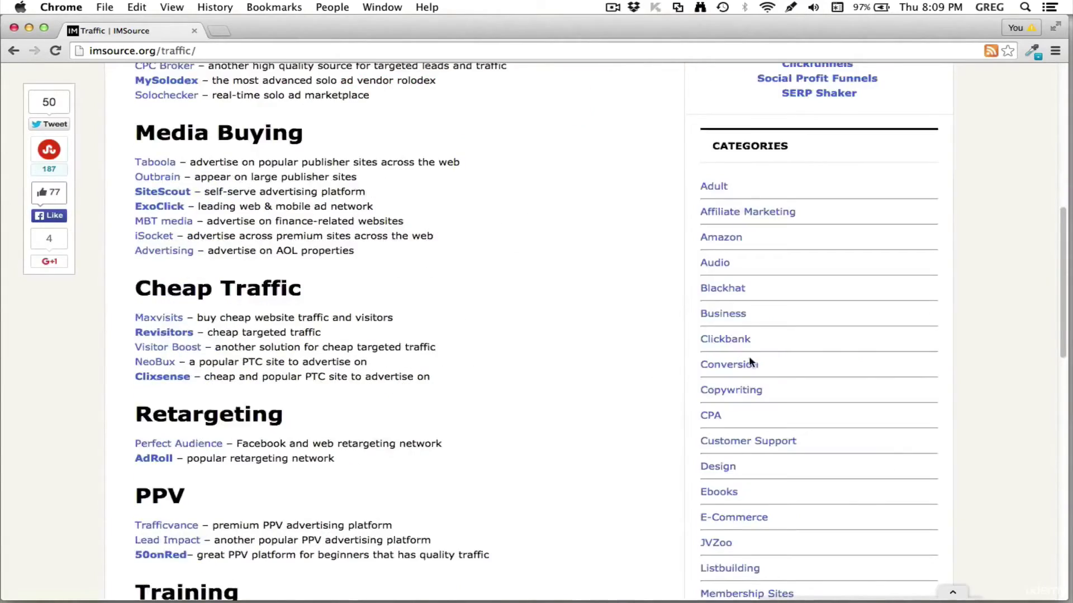
left_click(714, 359)
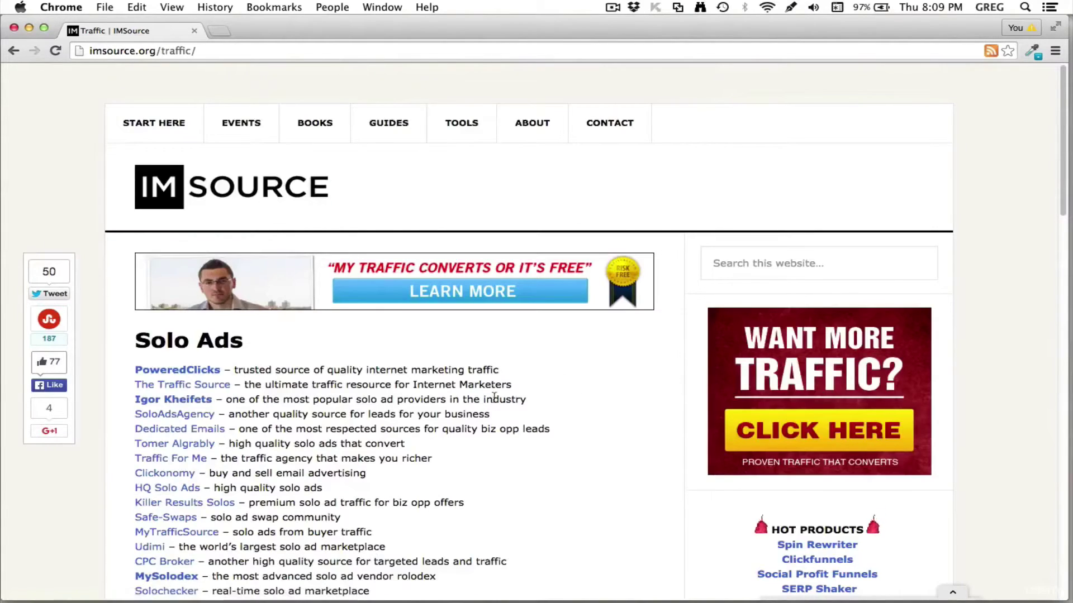
scroll(463, 393, "down", 3)
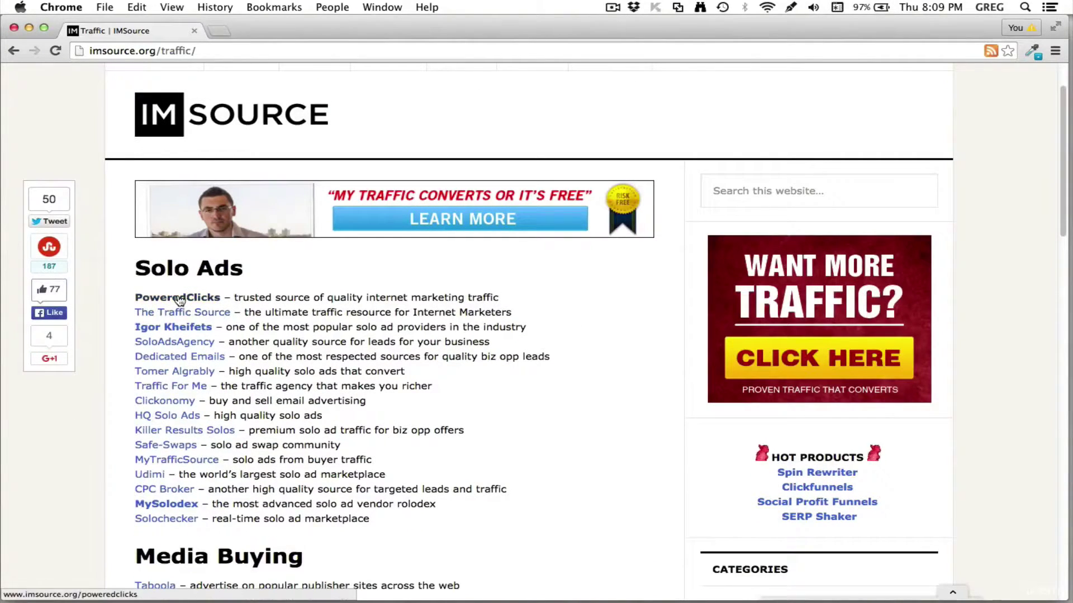
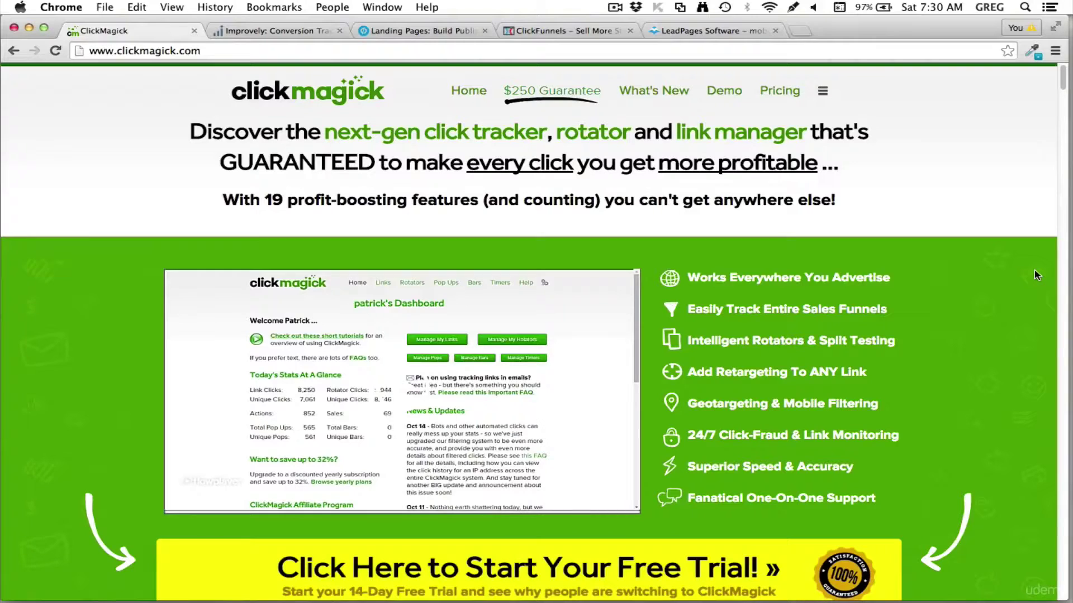
Look over the ClickMagick home page and Improvely's sections on conversion tracking and click fraud monitoring.
scroll(1032, 269, "down", 2)
scroll(1031, 270, "up", 2)
left_click(281, 30)
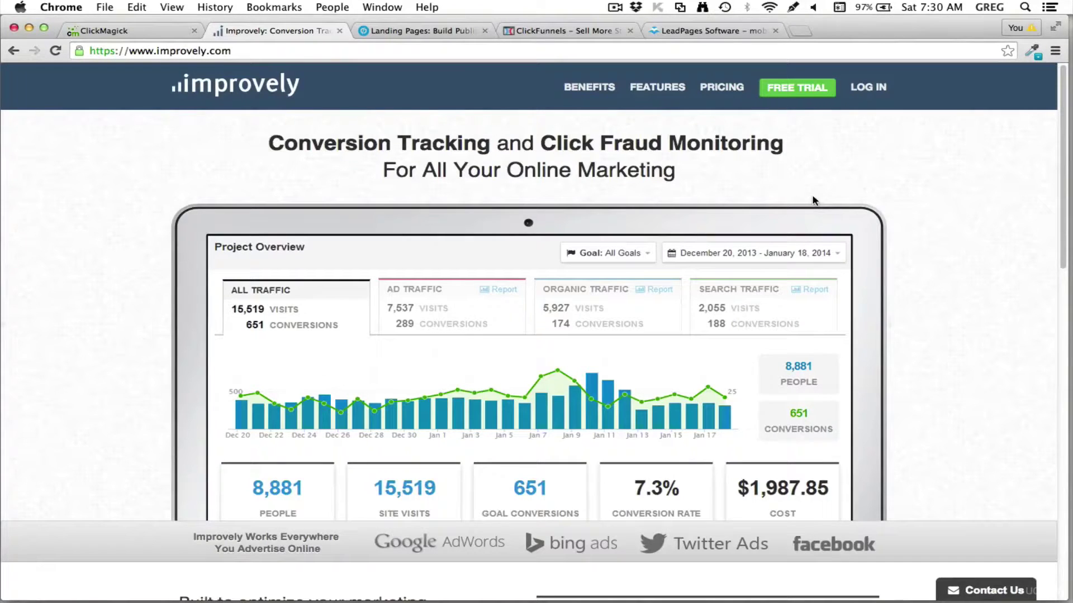
scroll(813, 200, "down", 1)
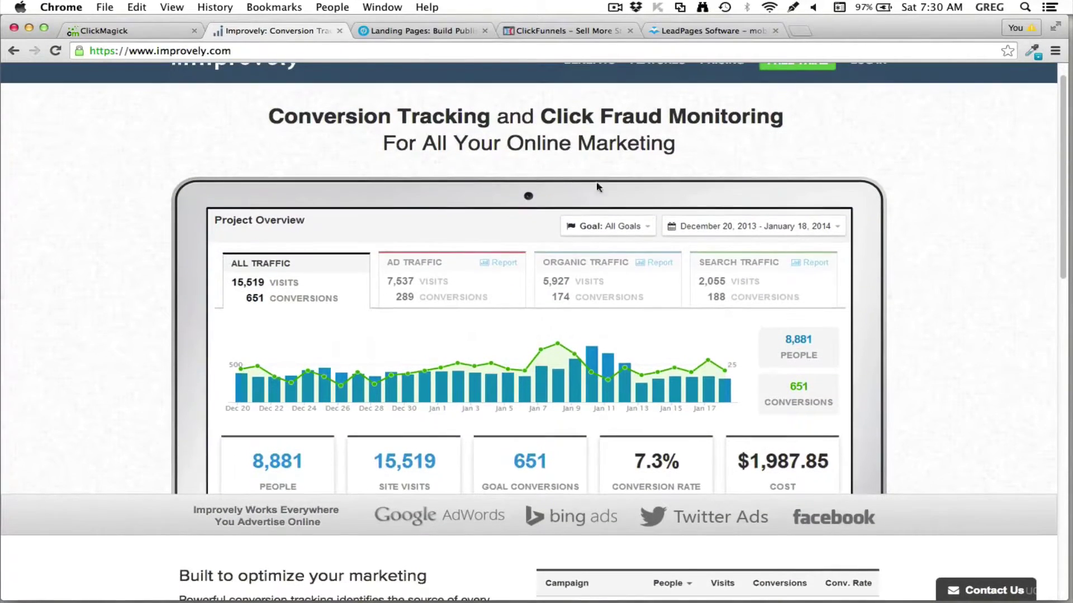
scroll(565, 173, "up", 1)
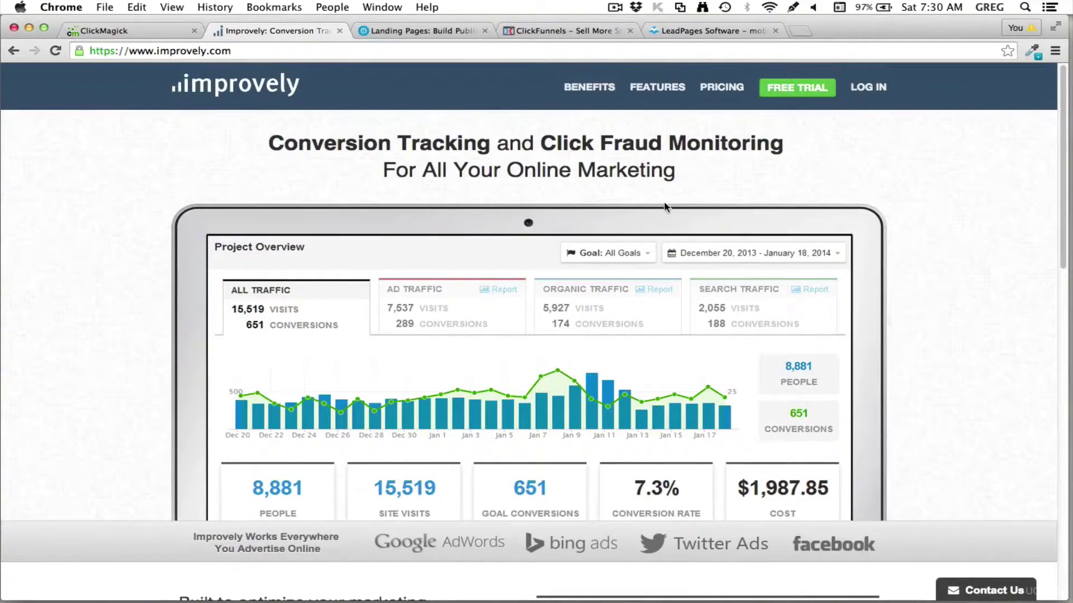
scroll(638, 240, "down", 3)
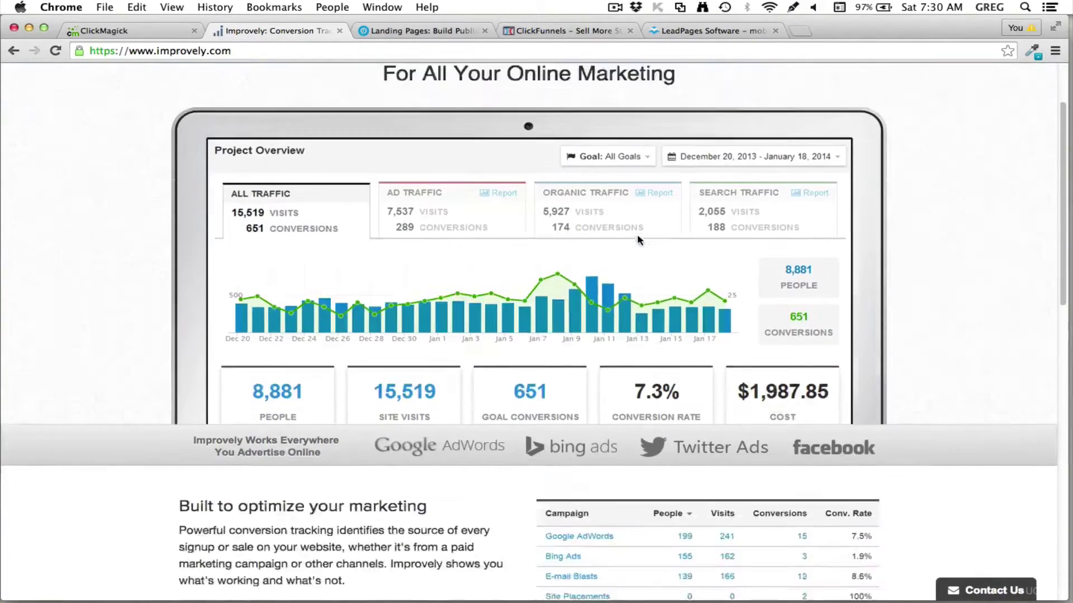
scroll(639, 240, "down", 5)
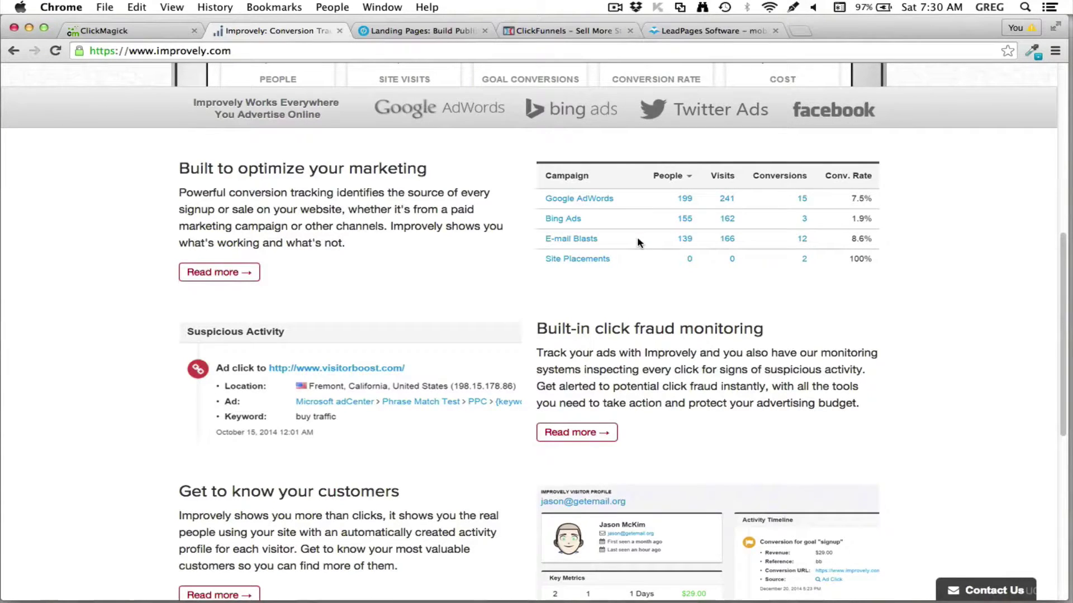
Re-examine Improvely's sample project overview with its traffic reports, conversion figures and supported ad networks.
scroll(638, 240, "up", 5)
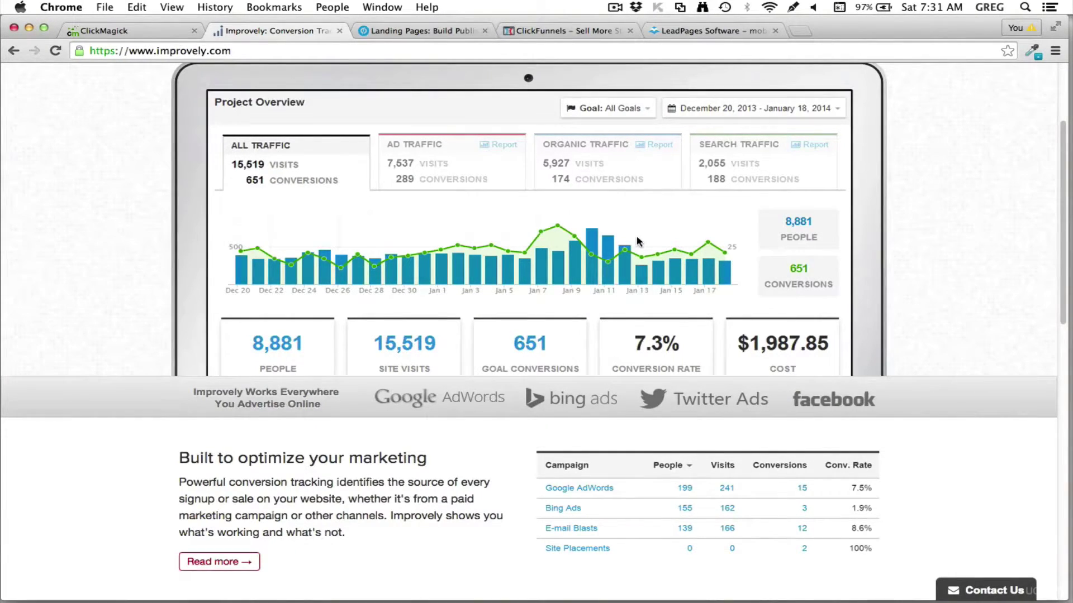
scroll(622, 227, "up", 3)
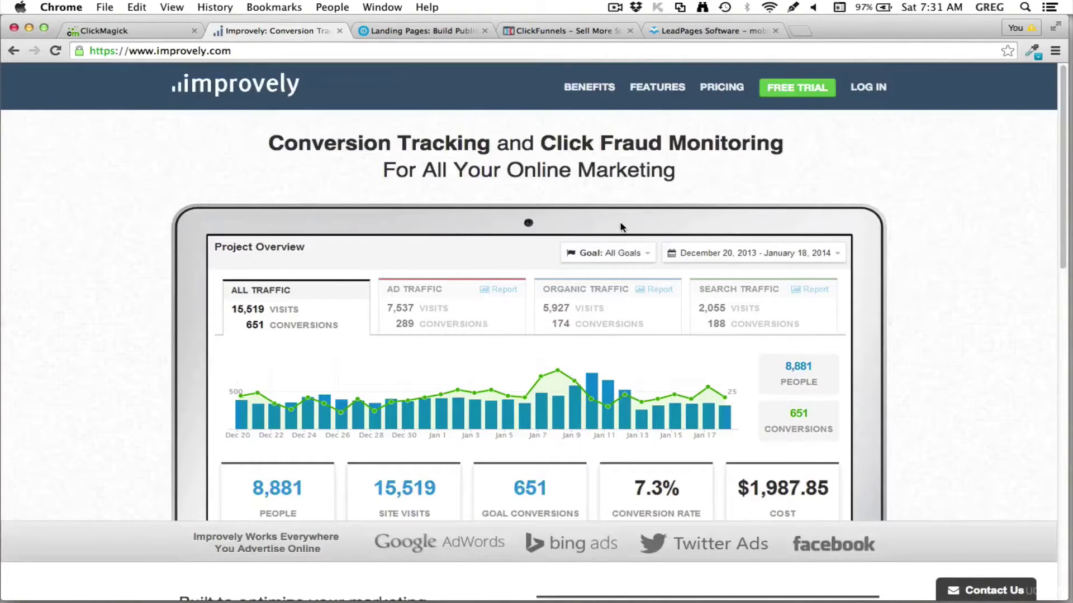
scroll(721, 270, "down", 2)
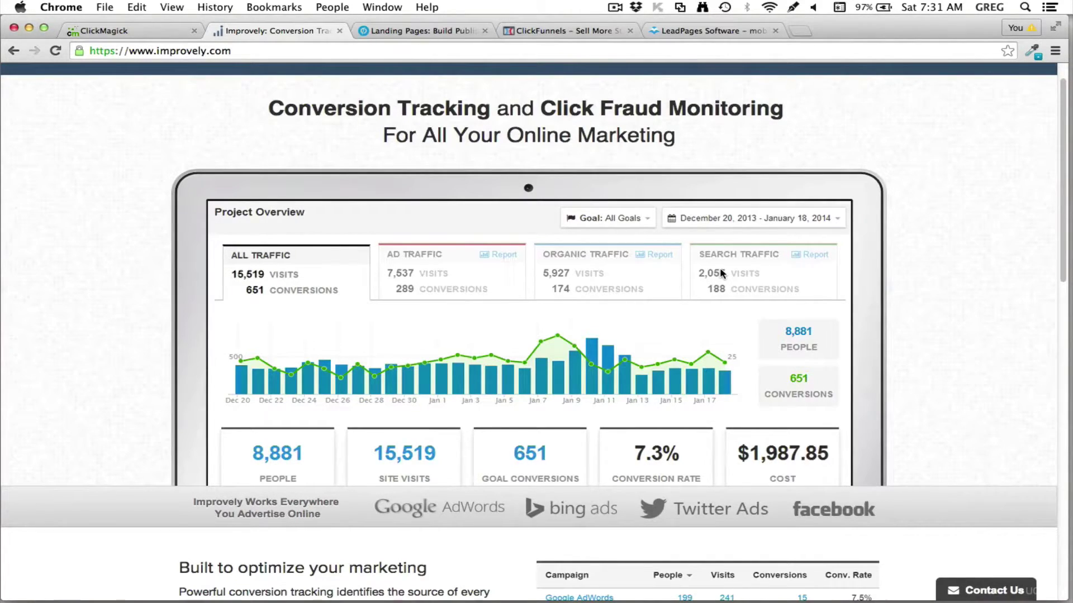
scroll(667, 267, "down", 3)
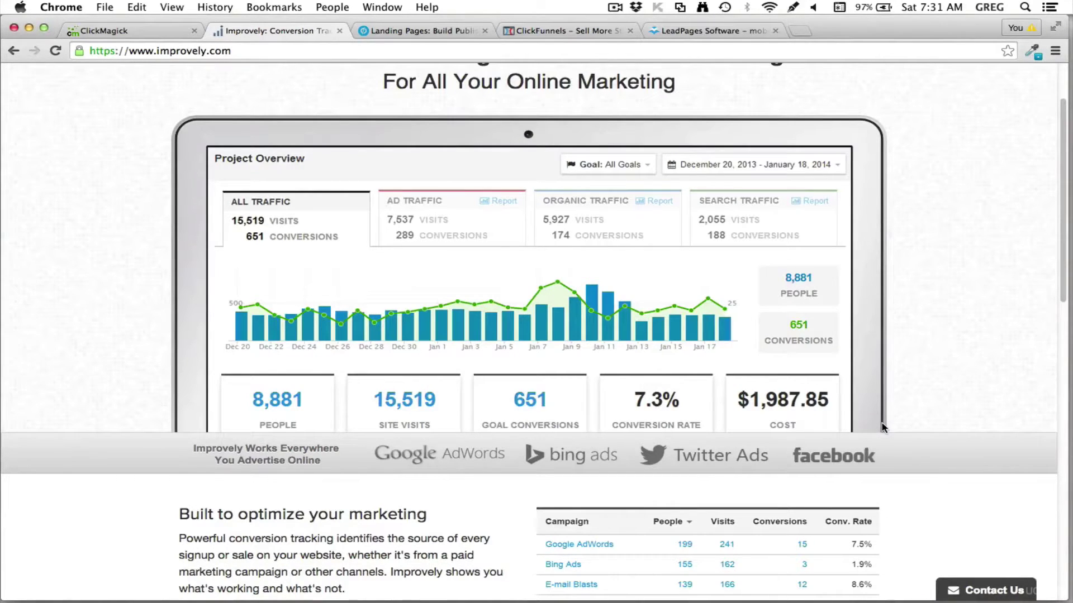
scroll(881, 428, "up", 3)
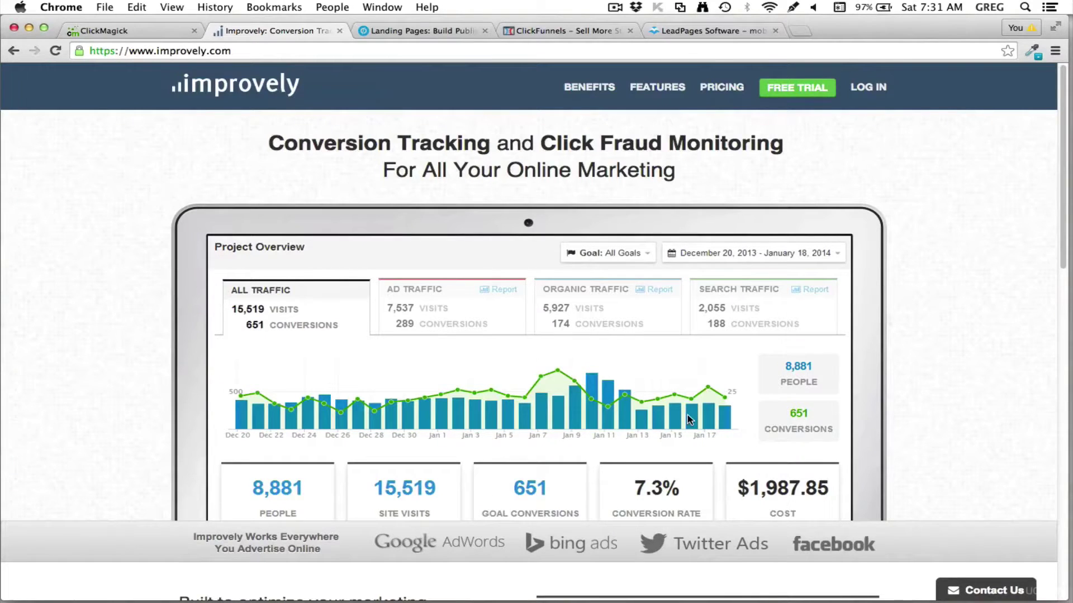
Look over the Unbounce home page, covering its landing page builder, customer testimonials and landing page templates.
left_click(425, 31)
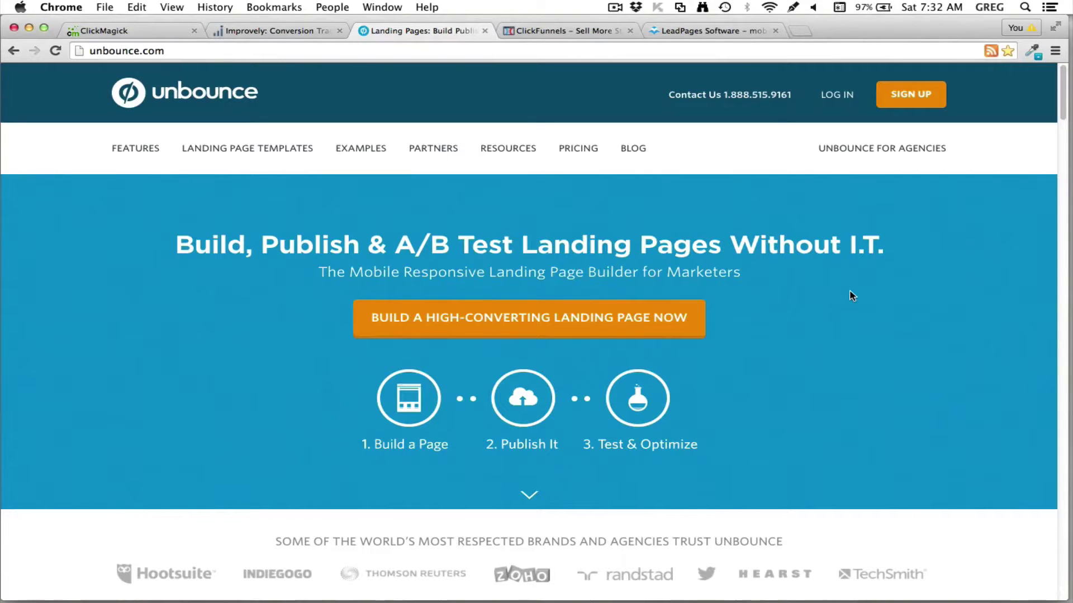
scroll(852, 297, "down", 5)
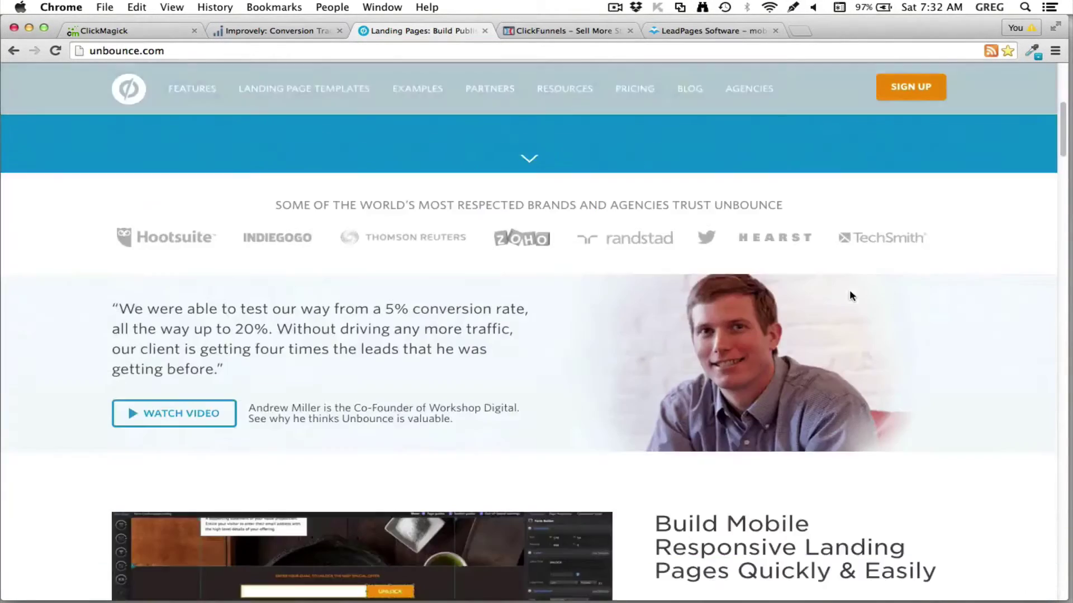
scroll(851, 296, "down", 5)
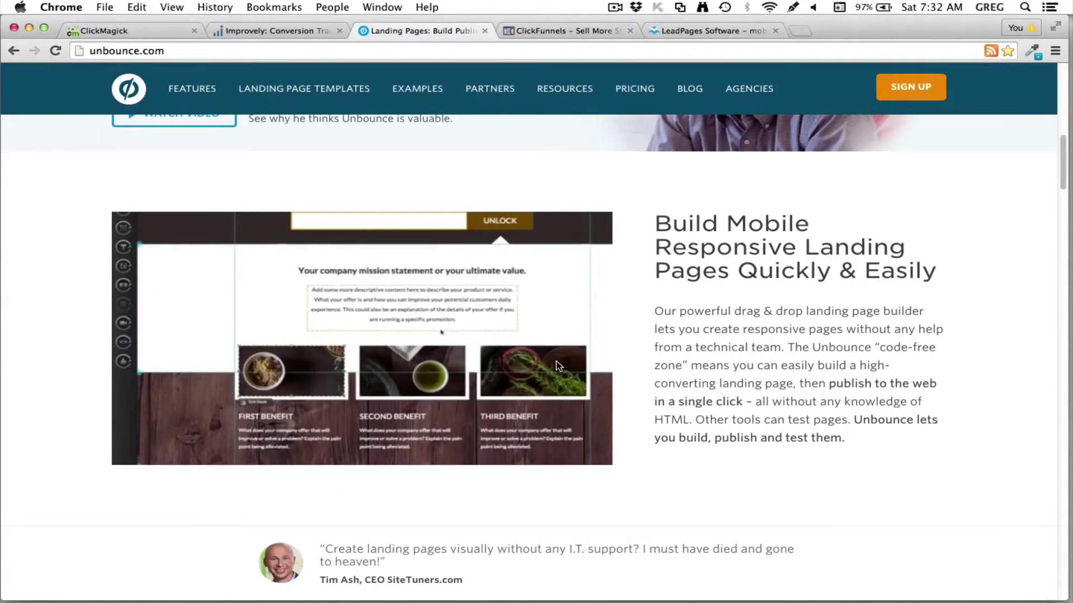
scroll(615, 369, "down", 5)
scroll(615, 369, "down", 7)
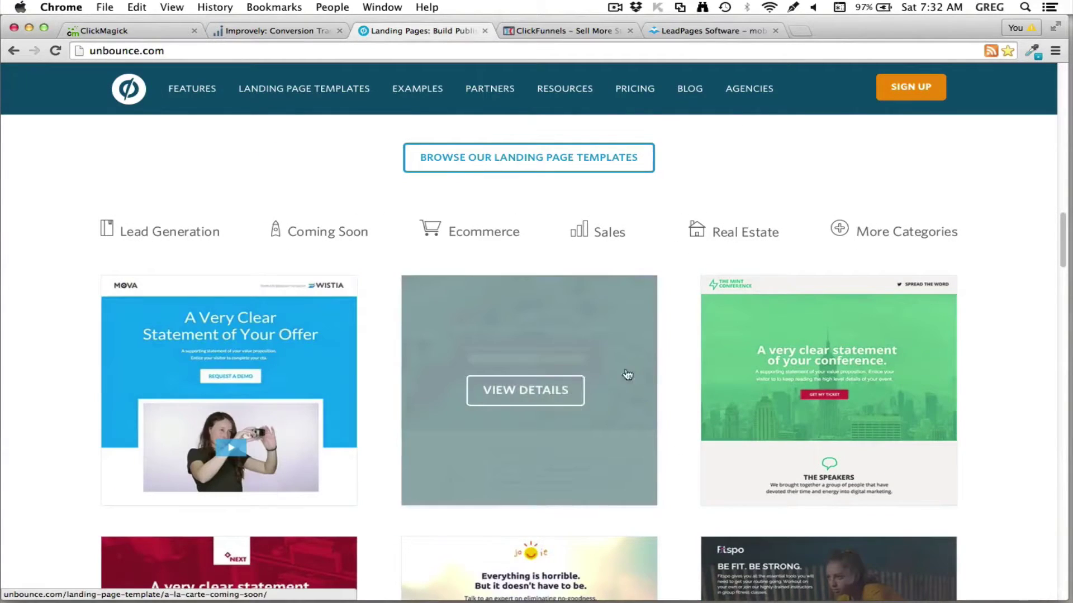
scroll(627, 376, "down", 15)
scroll(720, 387, "up", 20)
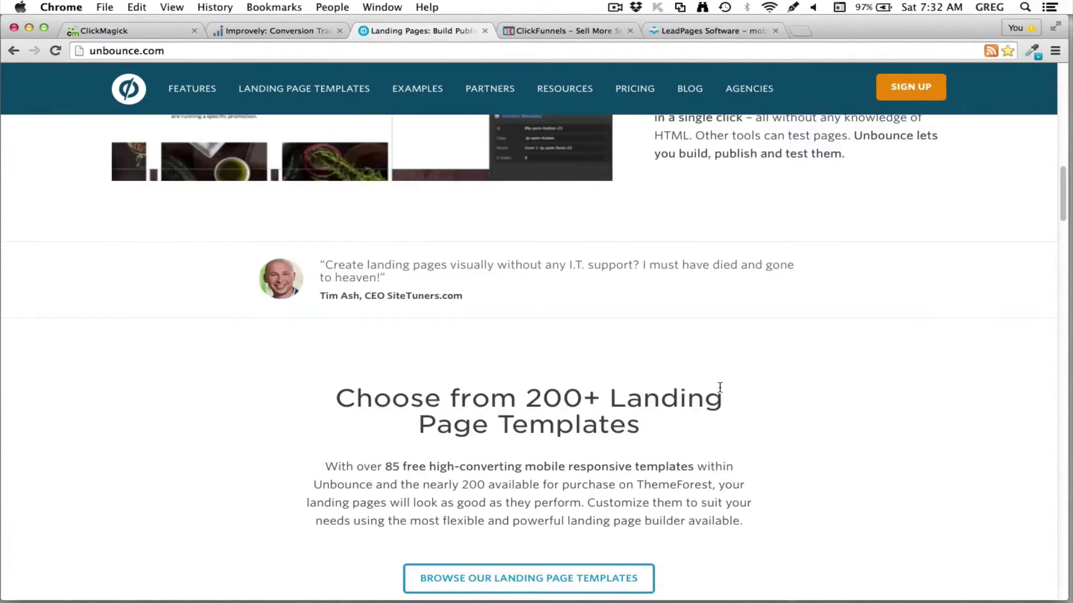
scroll(720, 388, "up", 14)
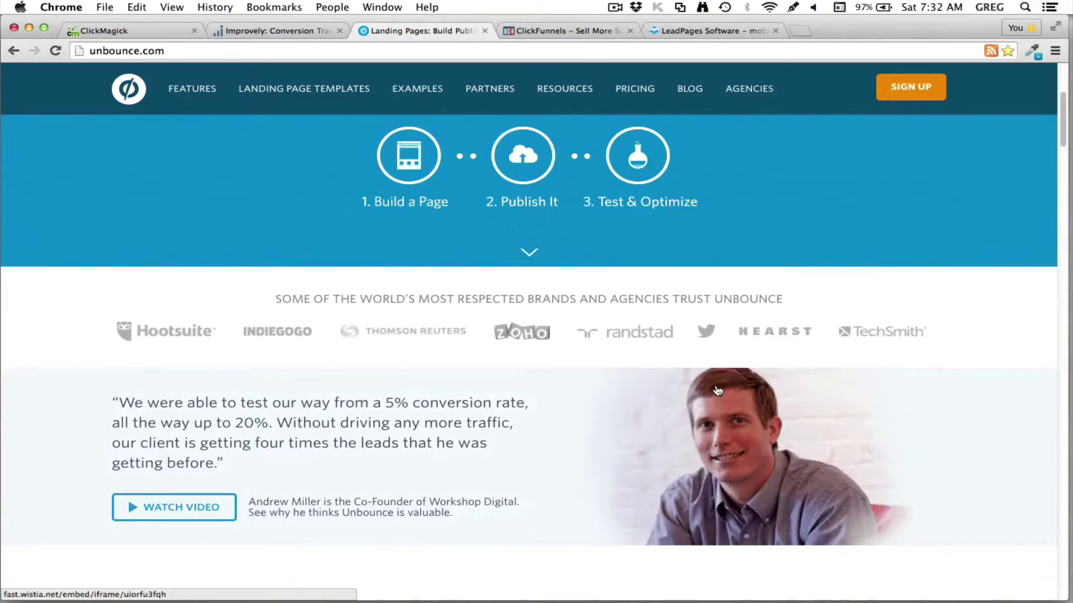
scroll(716, 391, "up", 4)
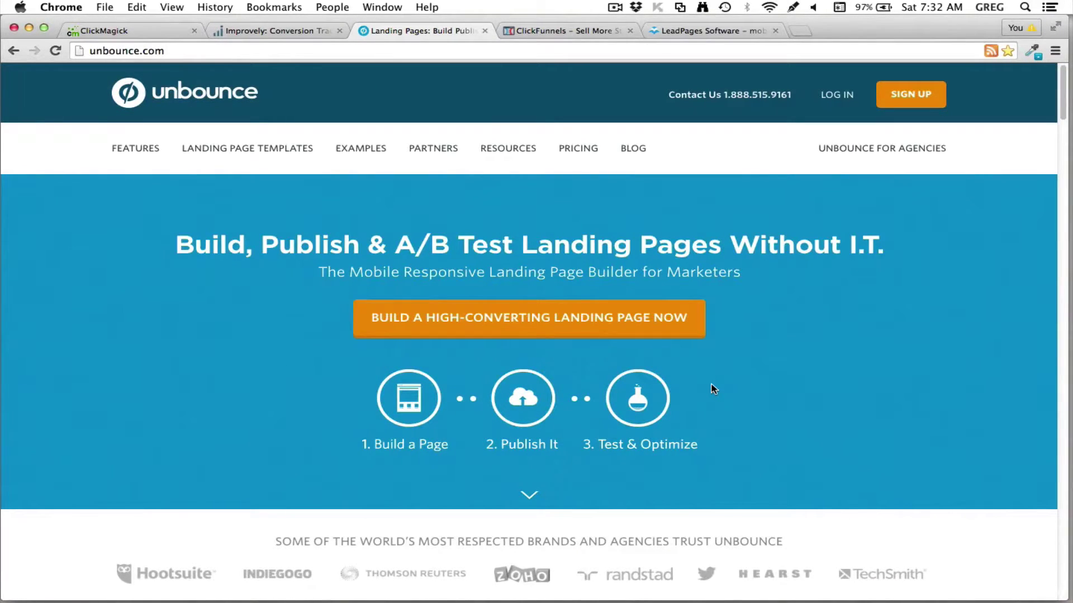
scroll(720, 374, "down", 3)
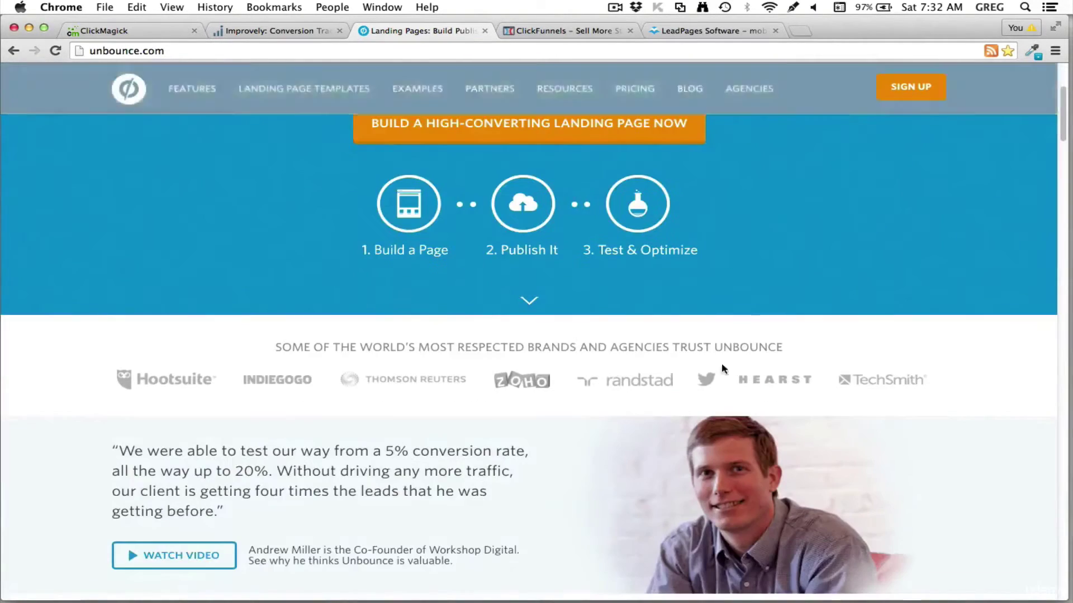
scroll(722, 369, "down", 2)
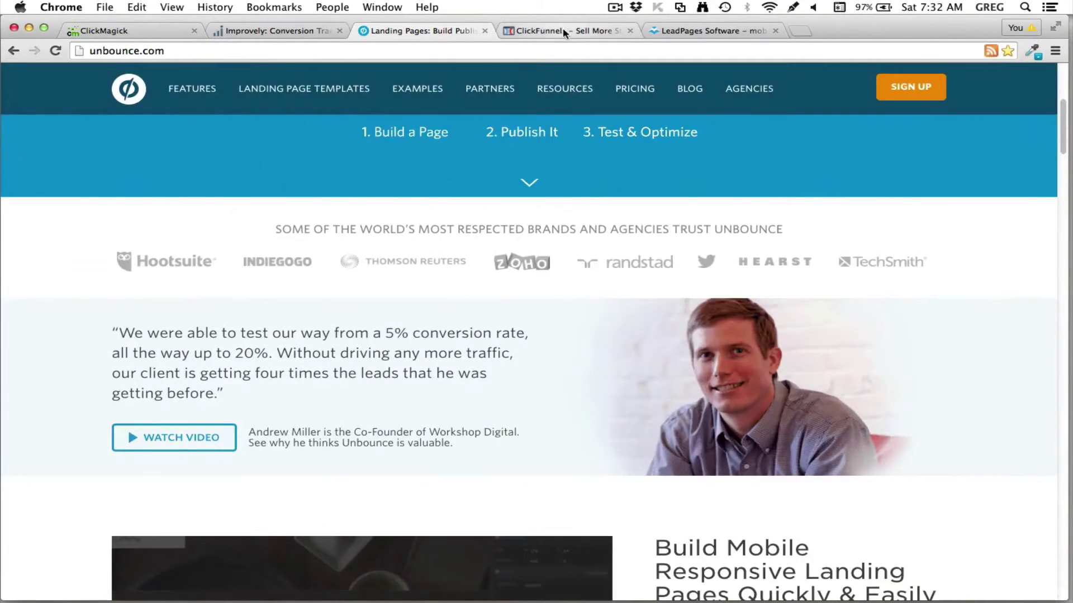
Dismiss the ClickFunnels webinar registration pop-up and compare the ClickFunnels and LeadPages home pages.
left_click(564, 31)
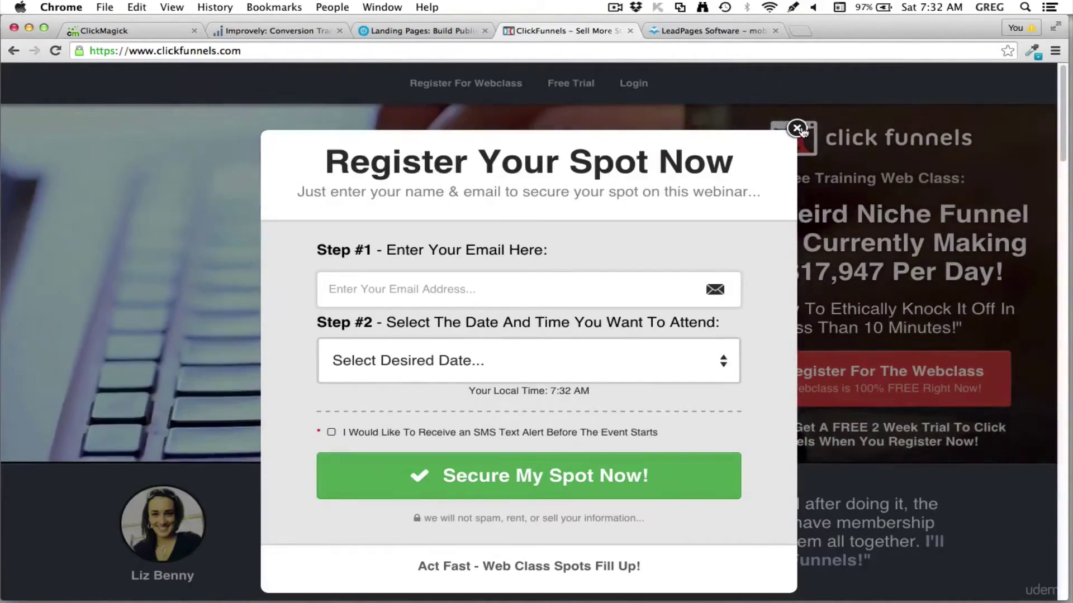
left_click(798, 129)
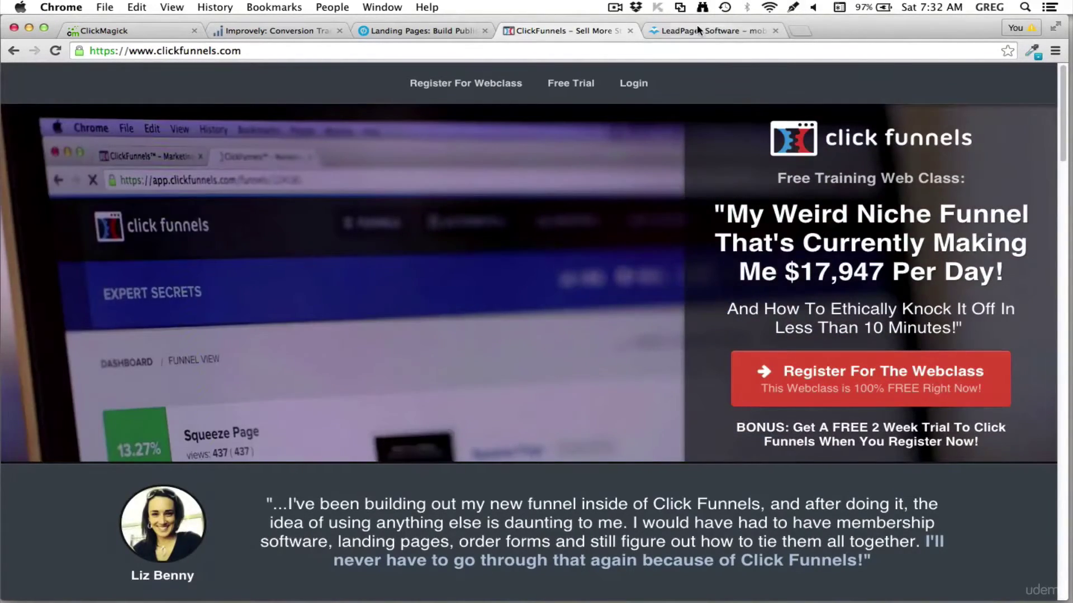
left_click(696, 28)
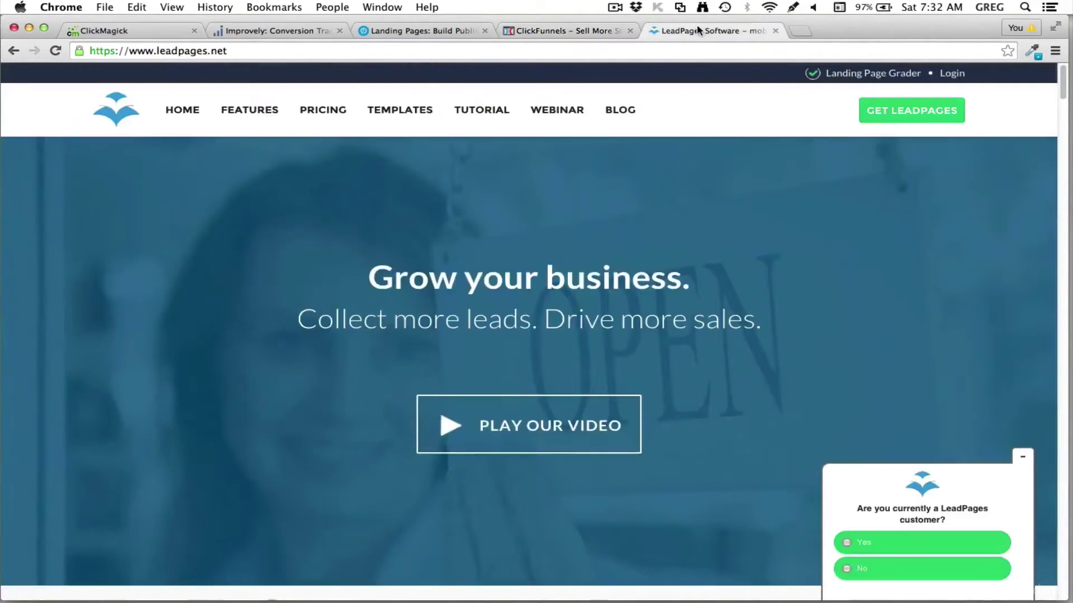
left_click(597, 32)
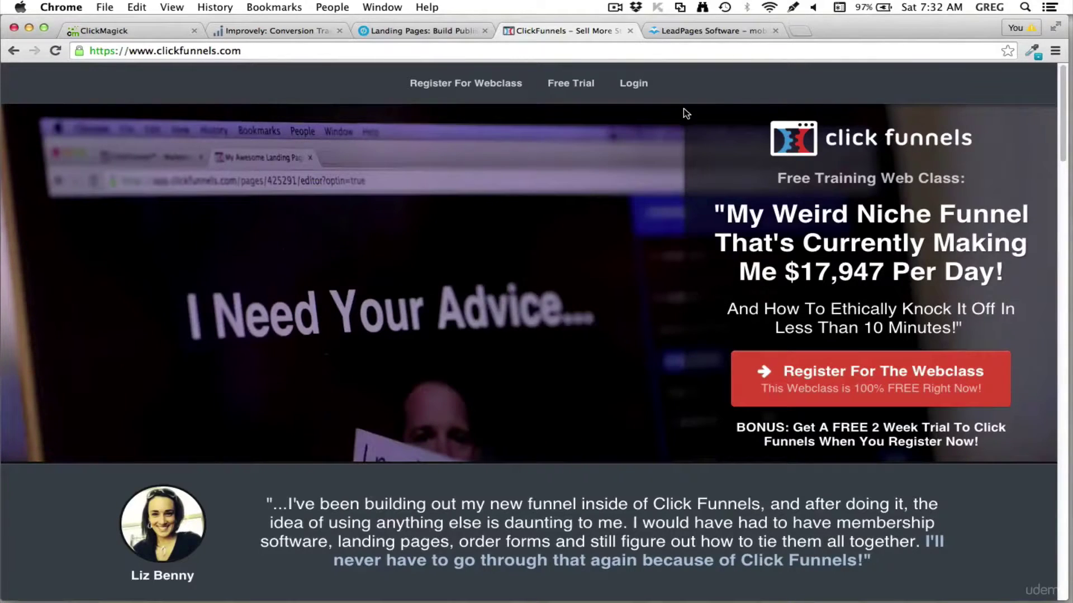
left_click(703, 31)
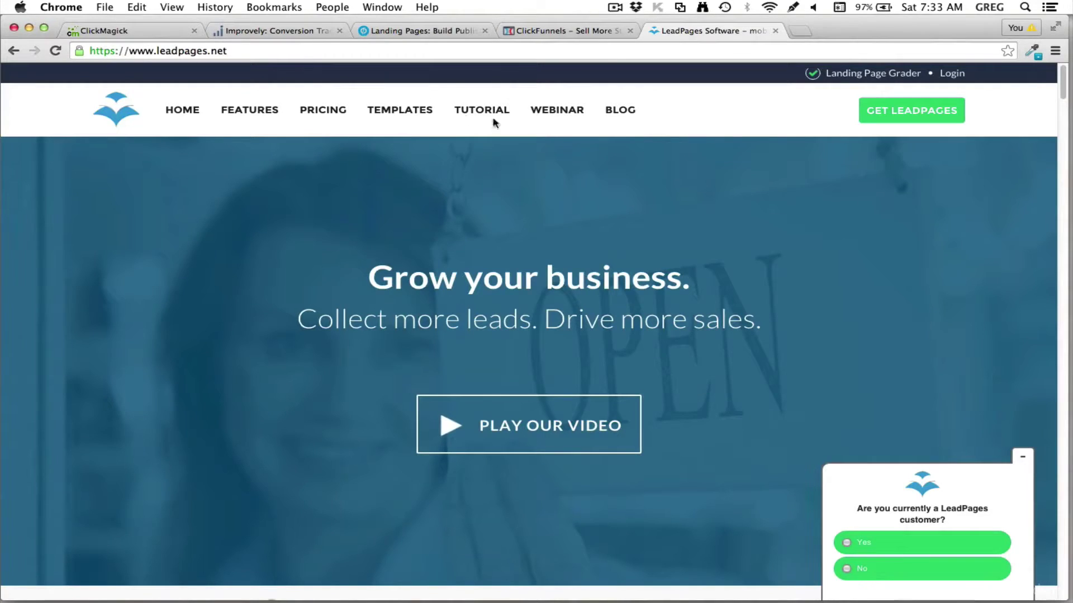
left_click(156, 32)
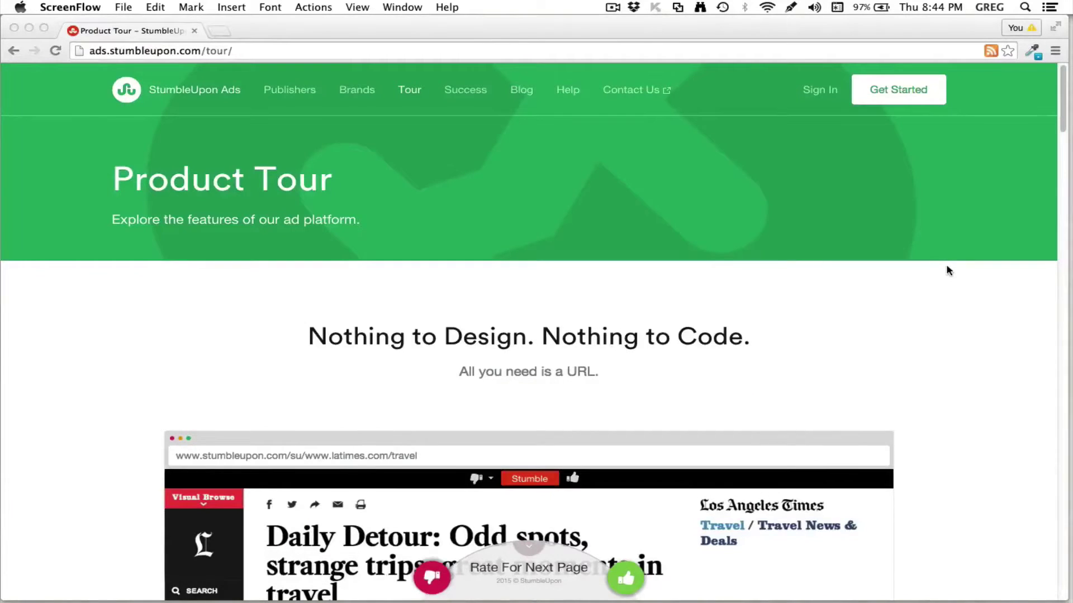
Look over the start of the StumbleUpon Ads product tour, including the sample stumbled page and the audience section.
left_click(949, 270)
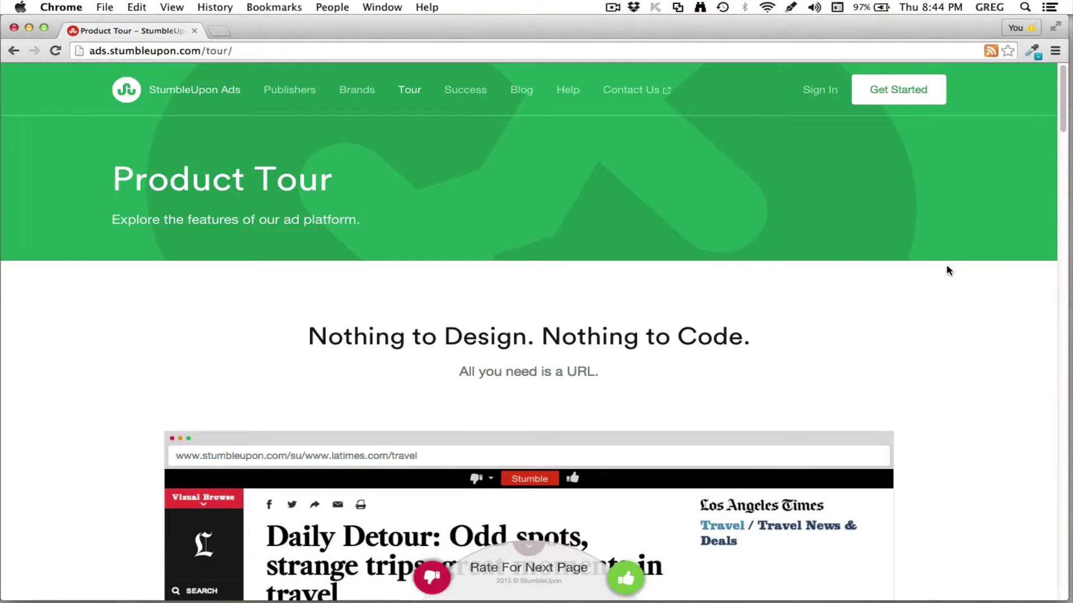
scroll(927, 261, "down", 1)
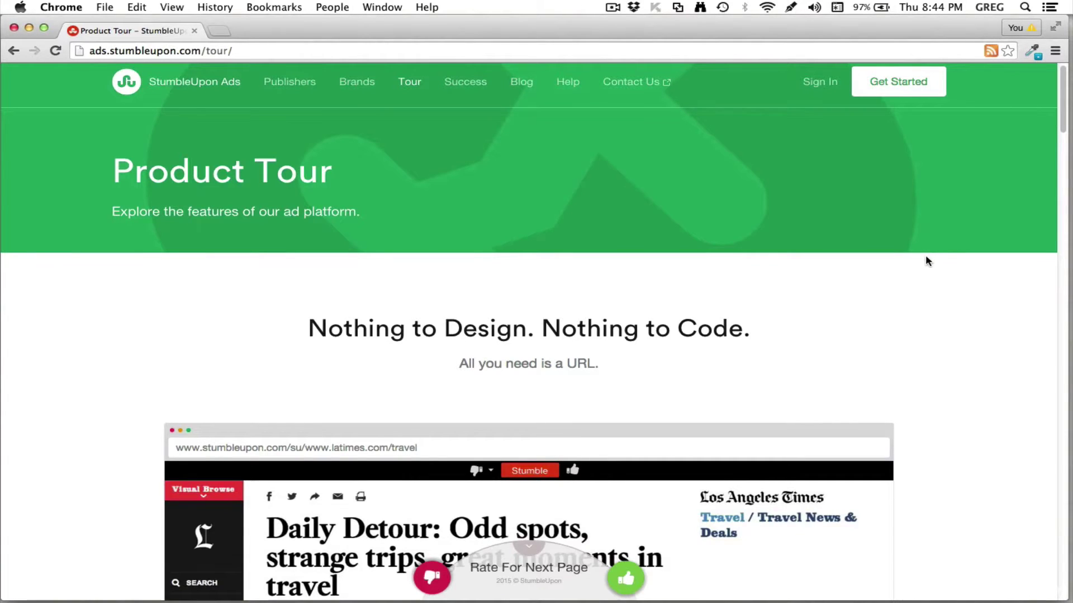
scroll(926, 261, "down", 5)
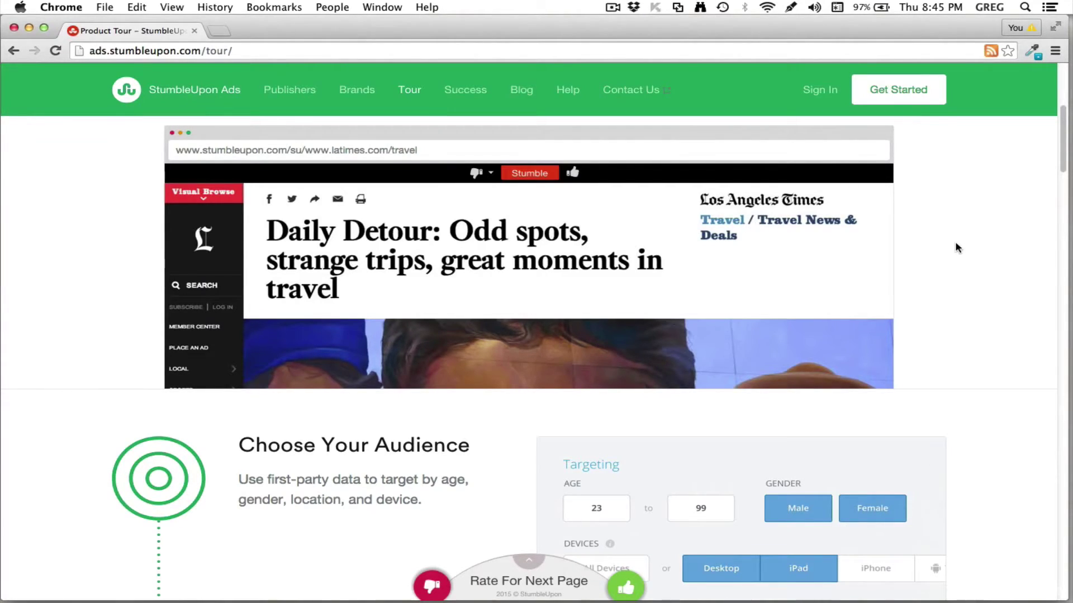
scroll(957, 247, "down", 2)
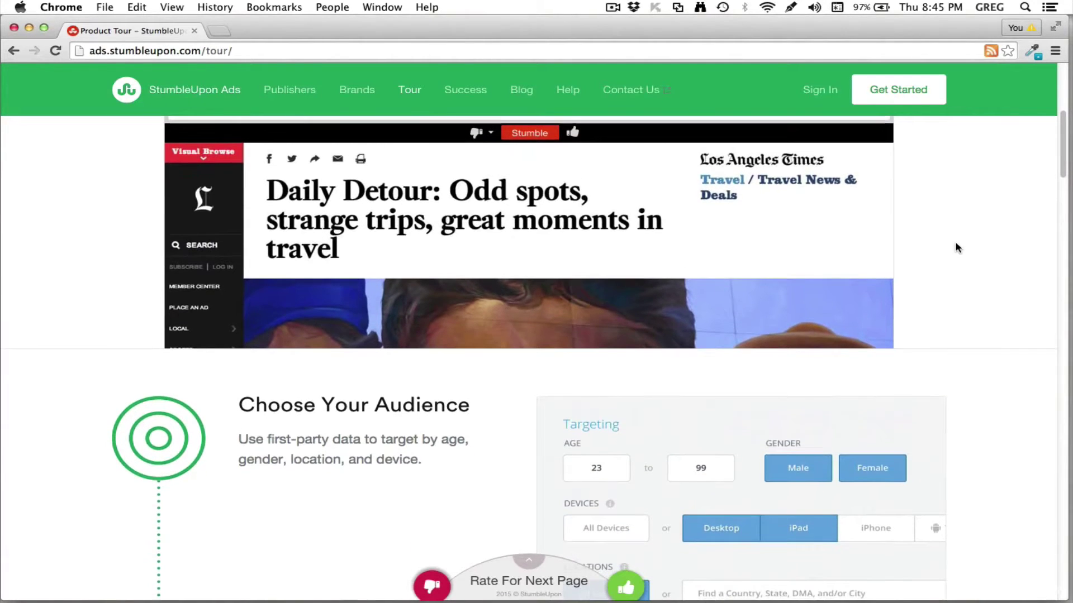
scroll(957, 247, "down", 2)
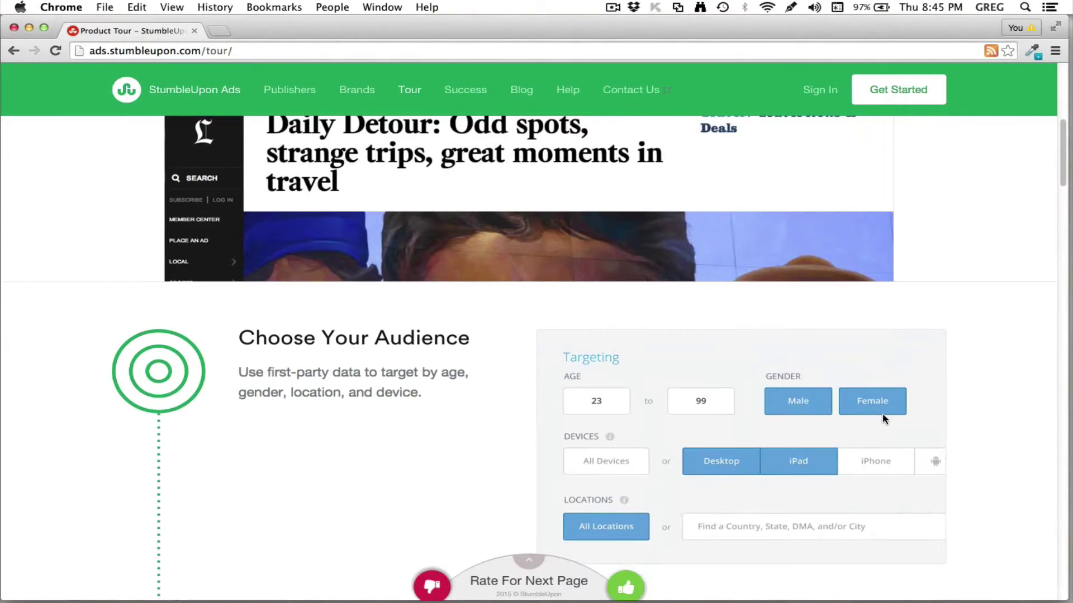
scroll(883, 421, "up", 5)
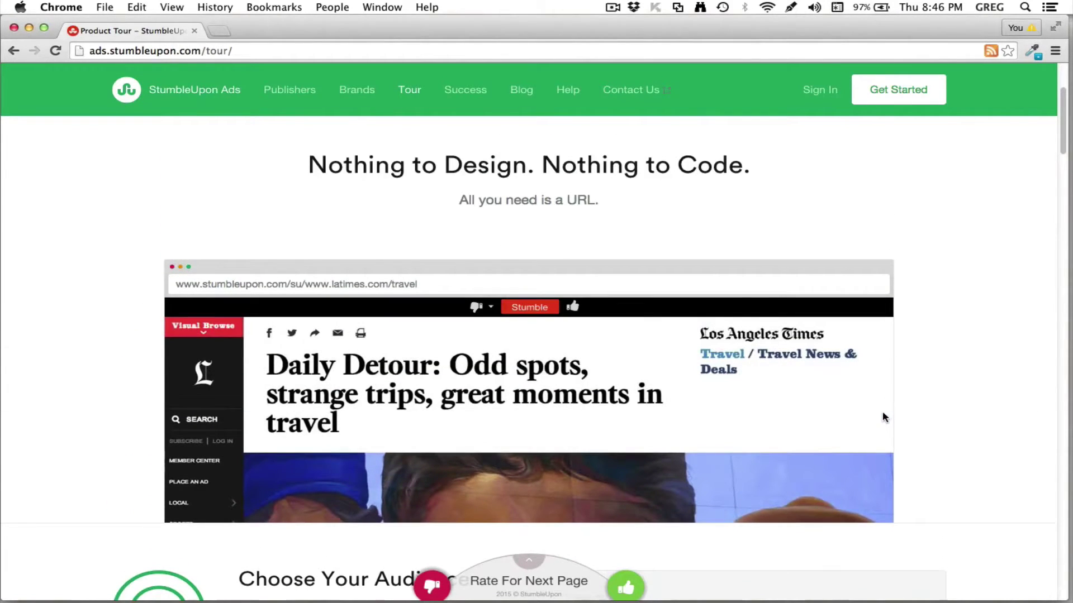
Examine StumbleUpon's Choose Your Audience options for age, gender, devices and locations, glancing at the interest categories.
scroll(883, 413, "down", 5)
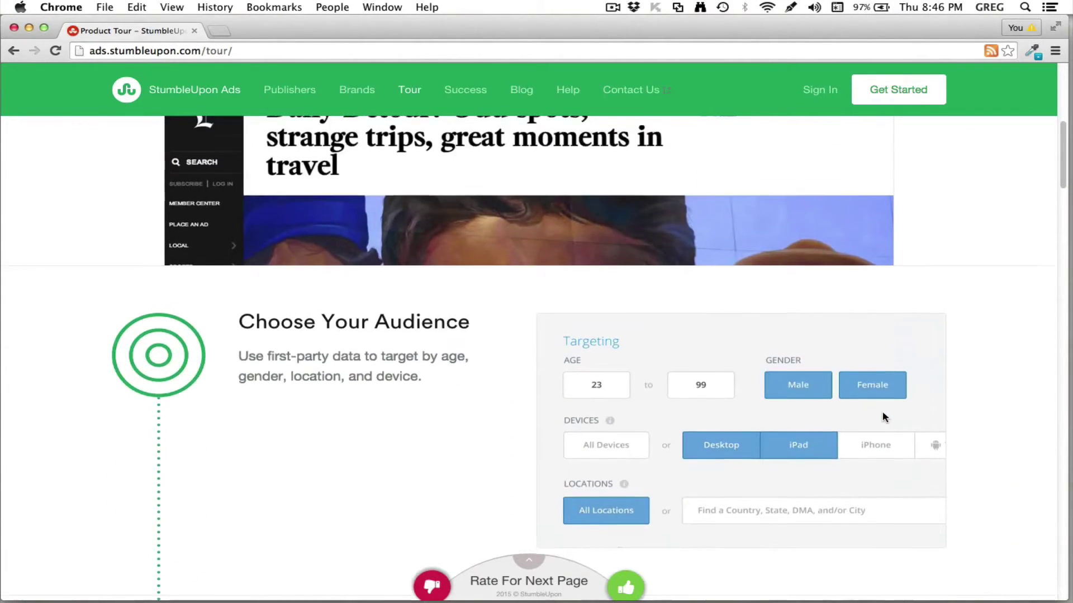
scroll(883, 417, "down", 2)
scroll(882, 417, "down", 2)
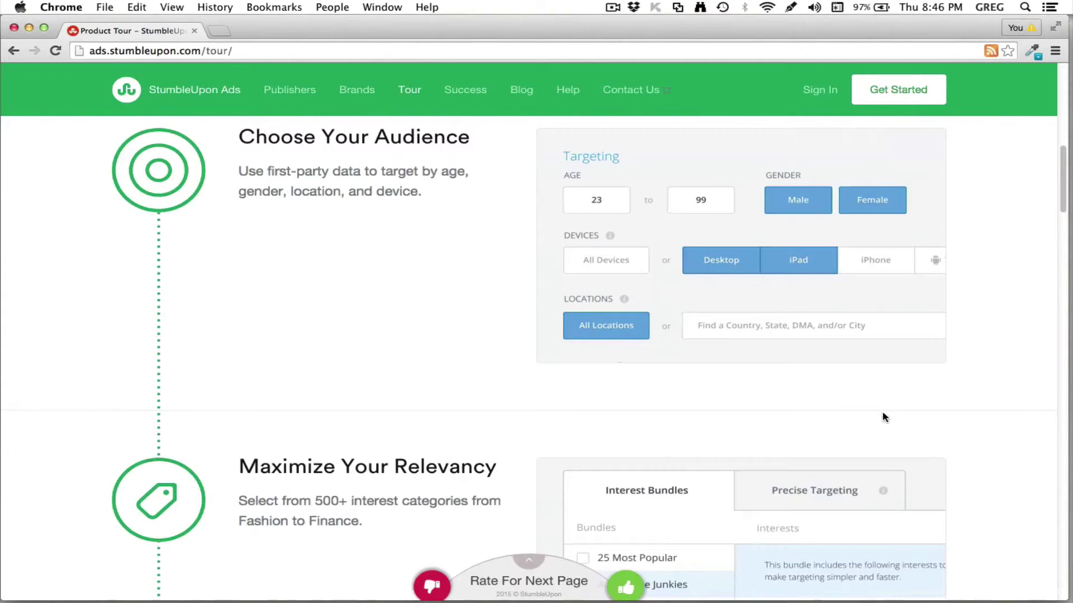
scroll(883, 414, "up", 8)
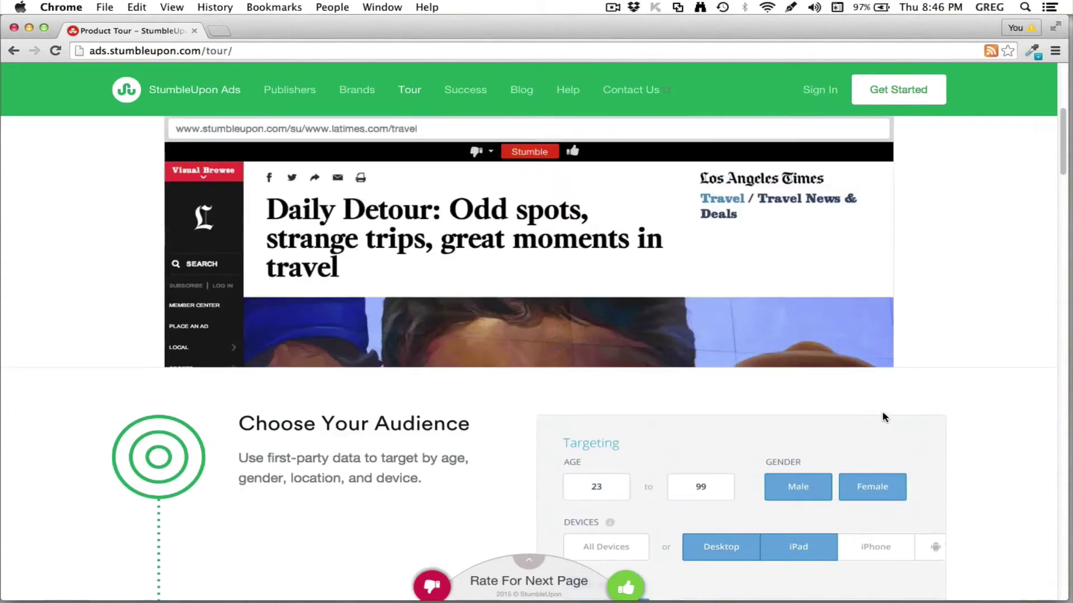
scroll(726, 364, "down", 8)
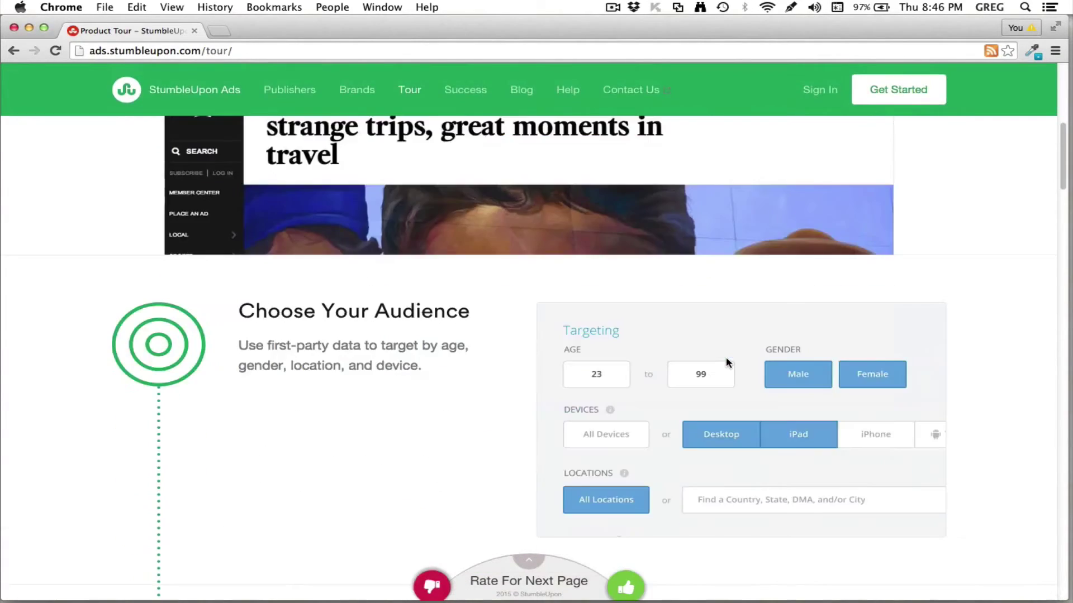
scroll(629, 253, "down", 2)
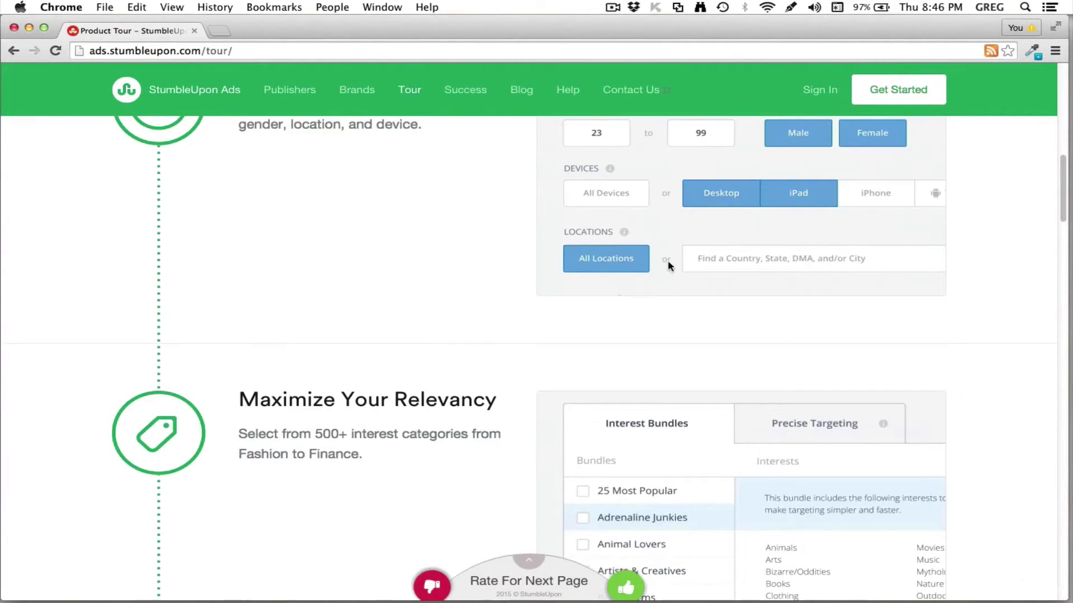
scroll(695, 371, "down", 2)
scroll(720, 353, "up", 4)
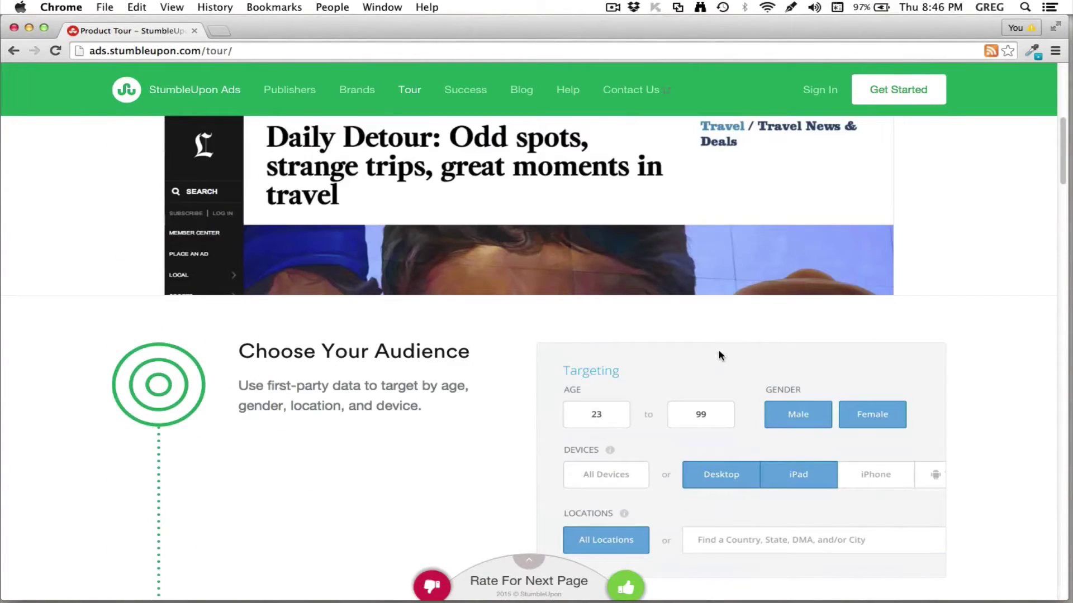
Compare StumbleUpon's Self-Service, Managed and Premium pricing plans, then return through the earlier sections of the tour.
scroll(718, 352, "down", 15)
scroll(730, 380, "down", 12)
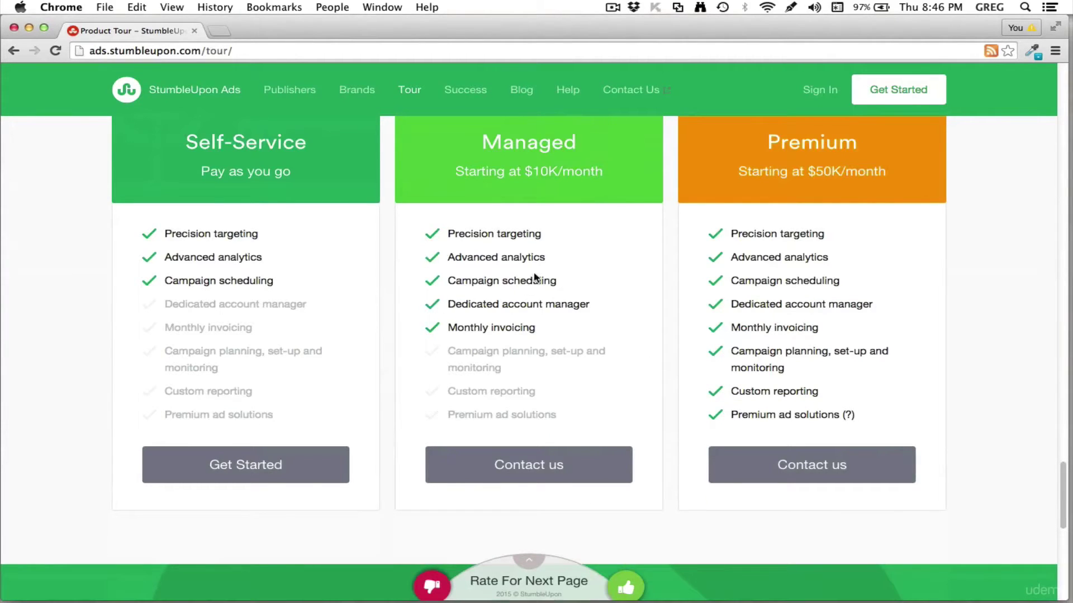
scroll(280, 224, "up", 1)
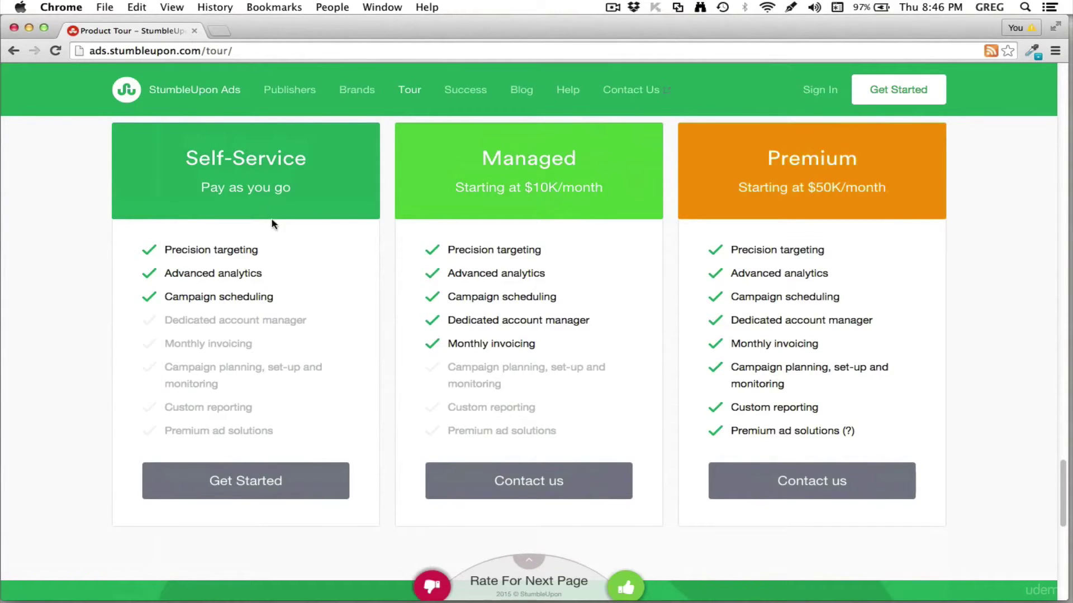
scroll(315, 246, "up", 5)
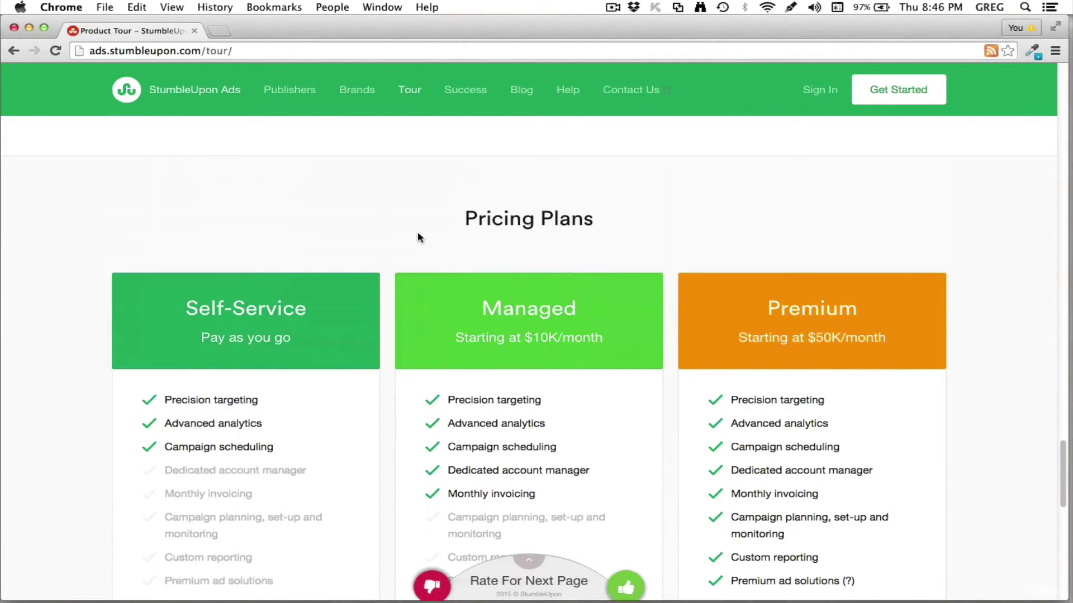
scroll(418, 237, "up", 20)
scroll(420, 237, "up", 20)
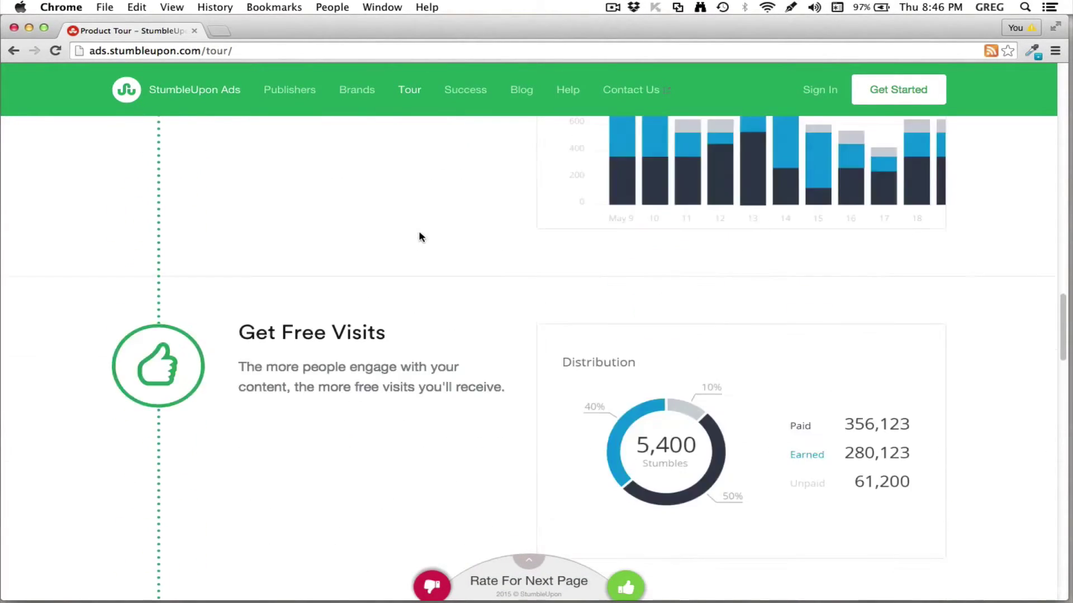
Review StumbleUpon's audience targeting again, continuing through the interest bundles to the budget and scheduling settings.
scroll(476, 235, "up", 5)
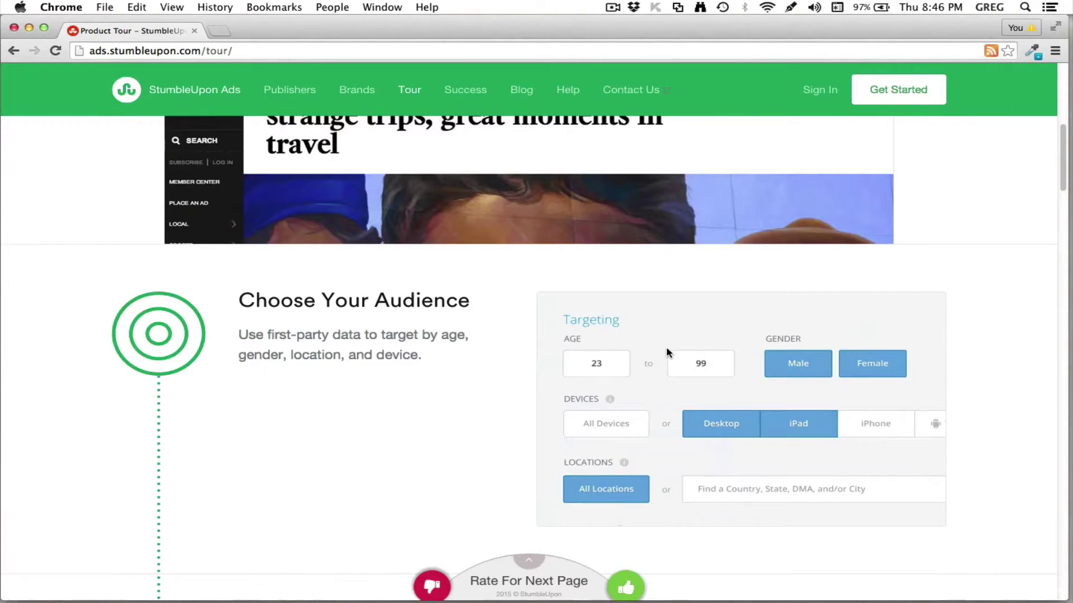
scroll(669, 352, "up", 2)
scroll(672, 360, "down", 5)
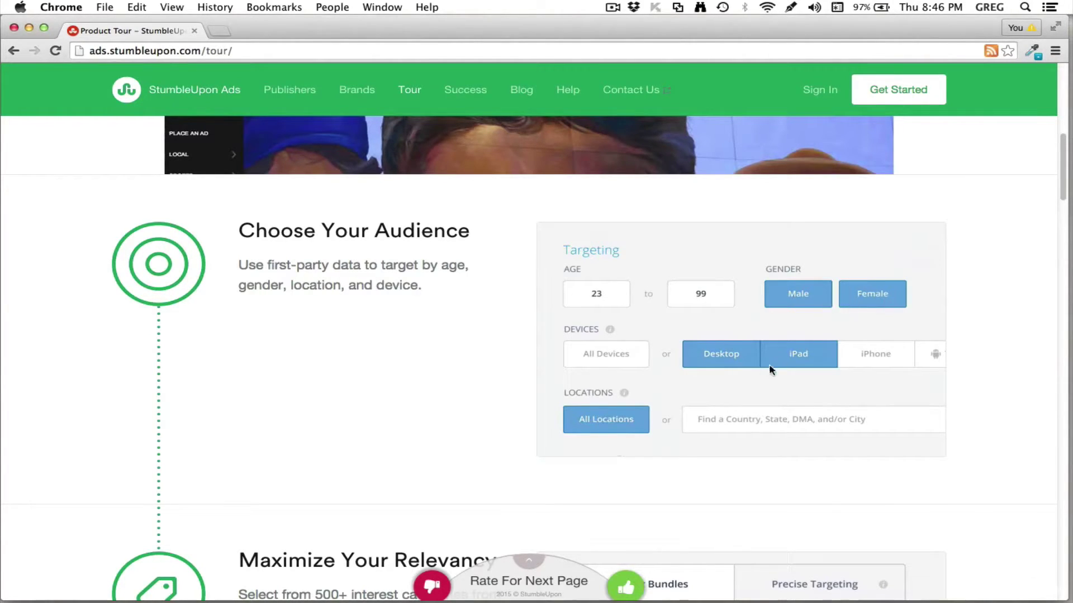
scroll(738, 368, "down", 2)
scroll(712, 371, "down", 10)
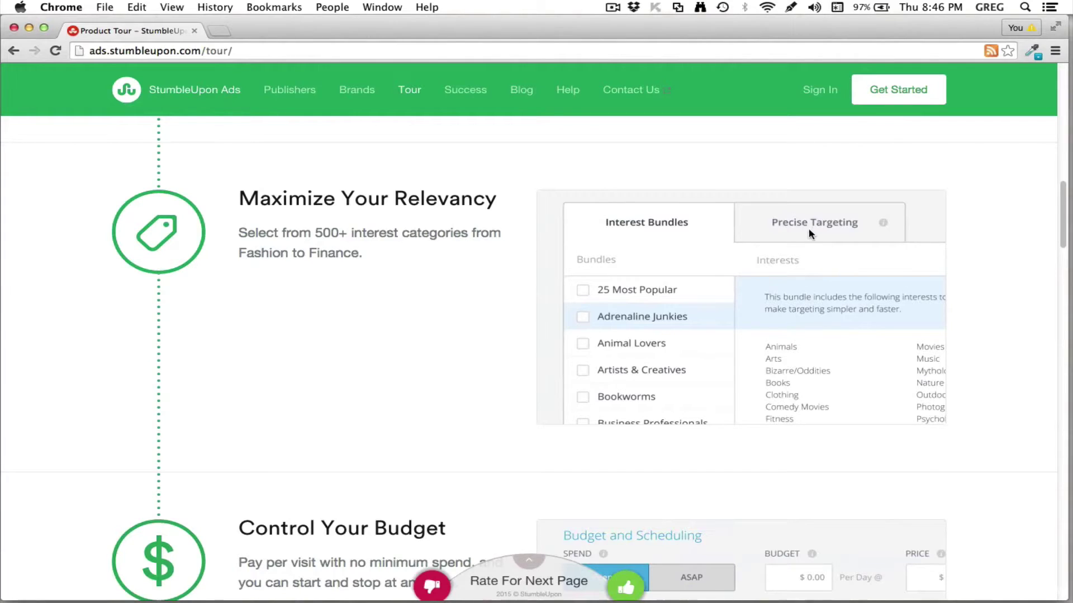
scroll(807, 256, "down", 7)
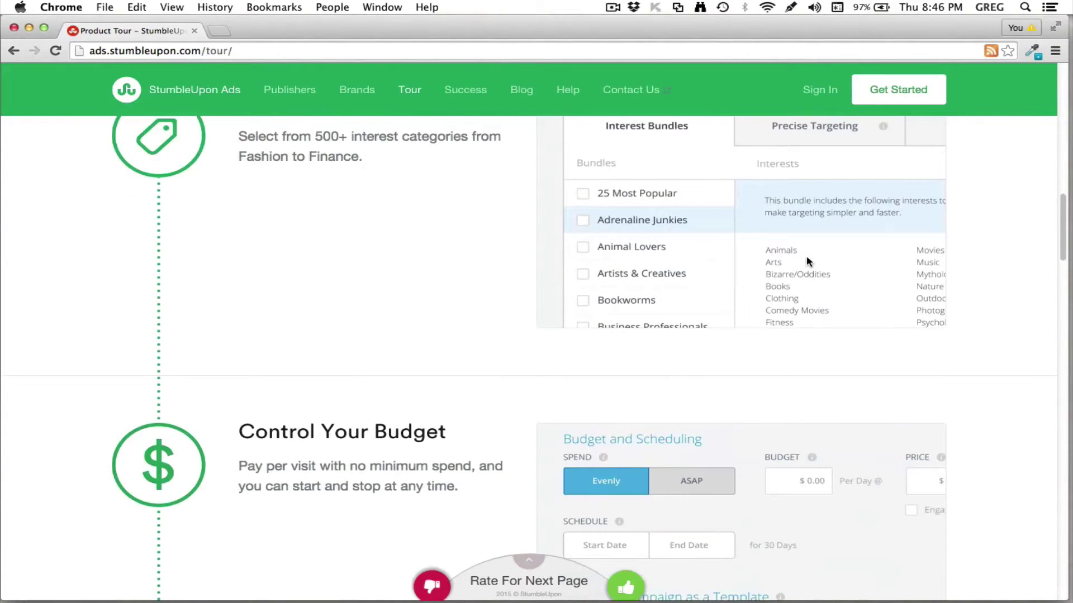
Examine the StumbleUpon Ads tour's sections on budget and scheduling, immediate visitors and free visits.
scroll(652, 335, "down", 2)
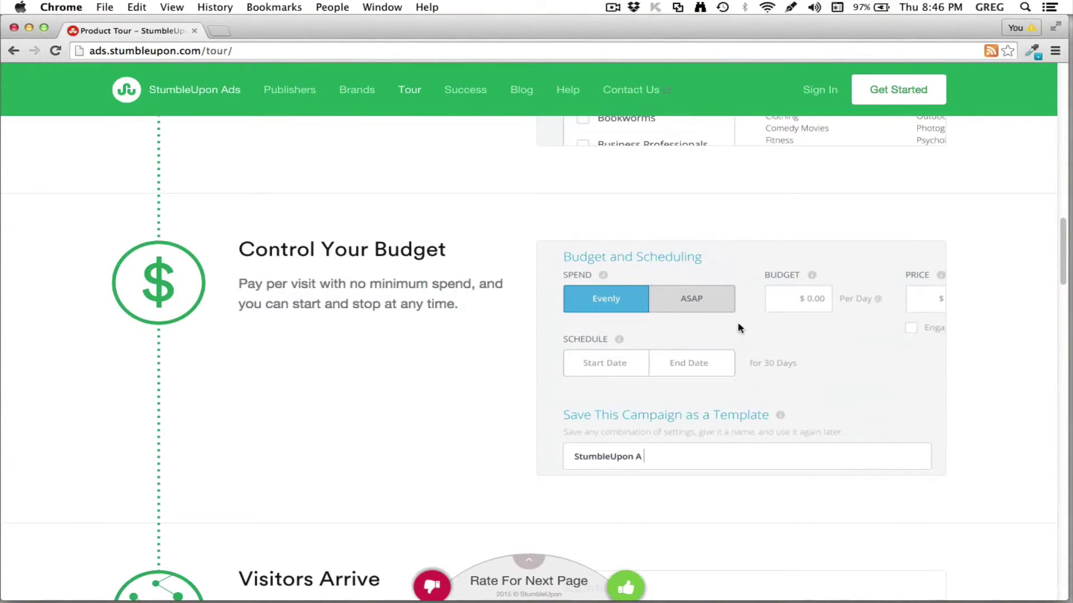
scroll(748, 324, "down", 3)
scroll(757, 325, "down", 7)
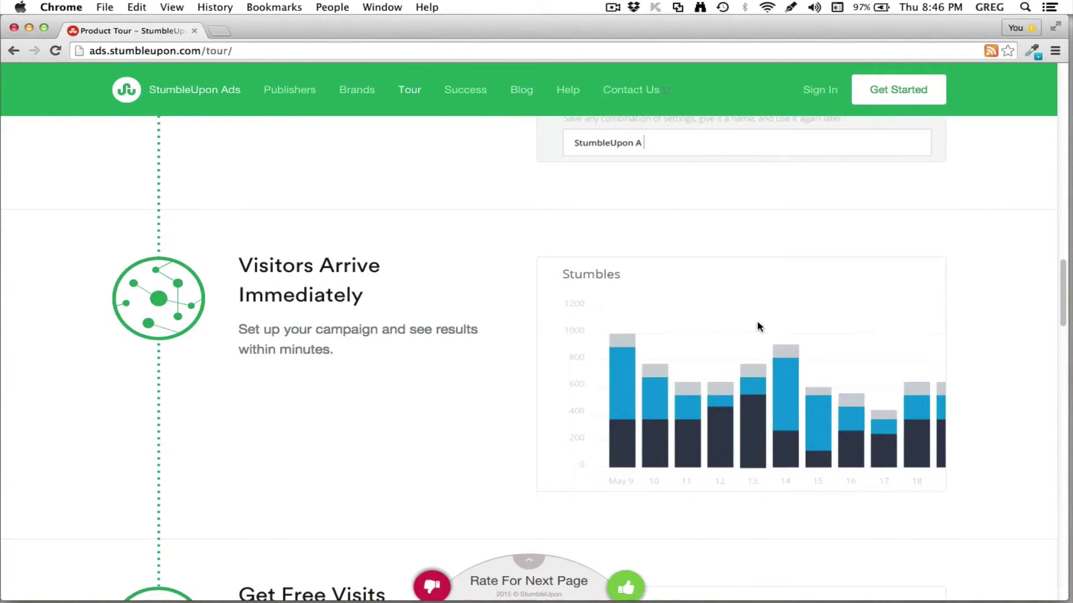
scroll(757, 326, "down", 3)
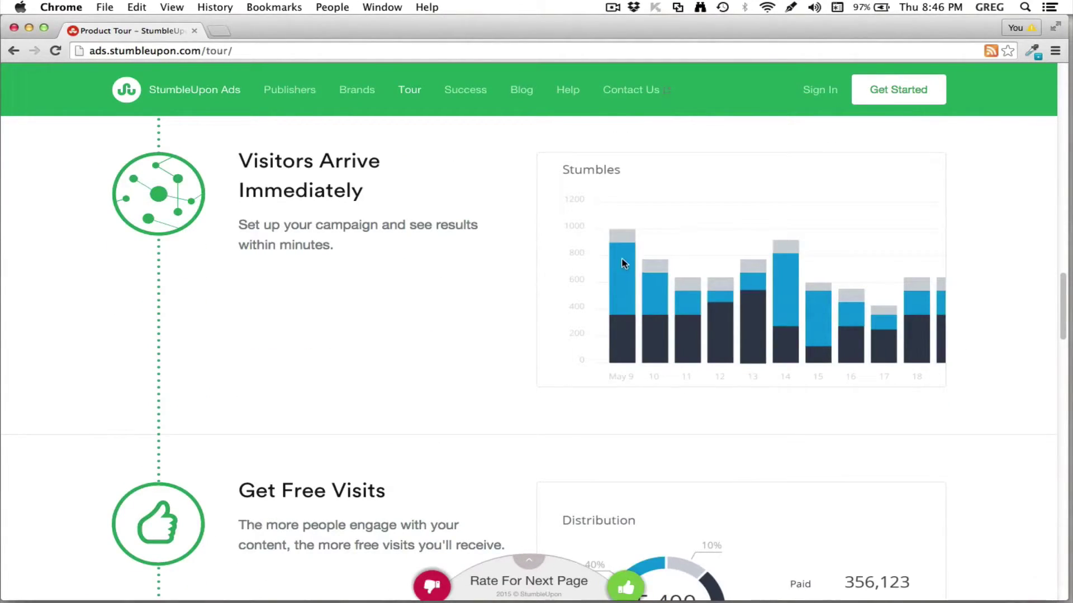
scroll(785, 319, "down", 5)
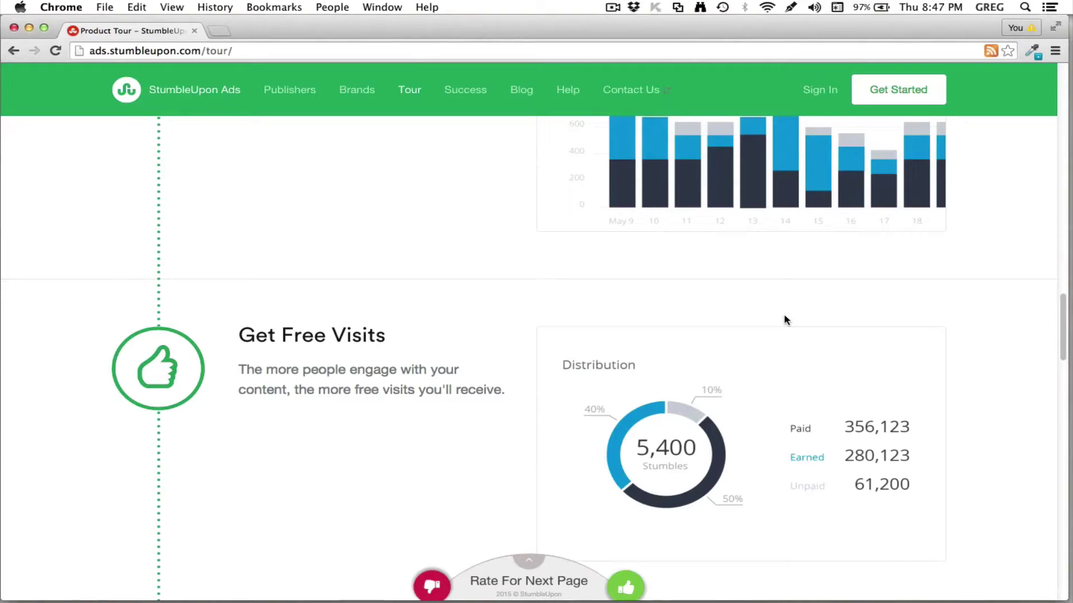
scroll(785, 319, "down", 4)
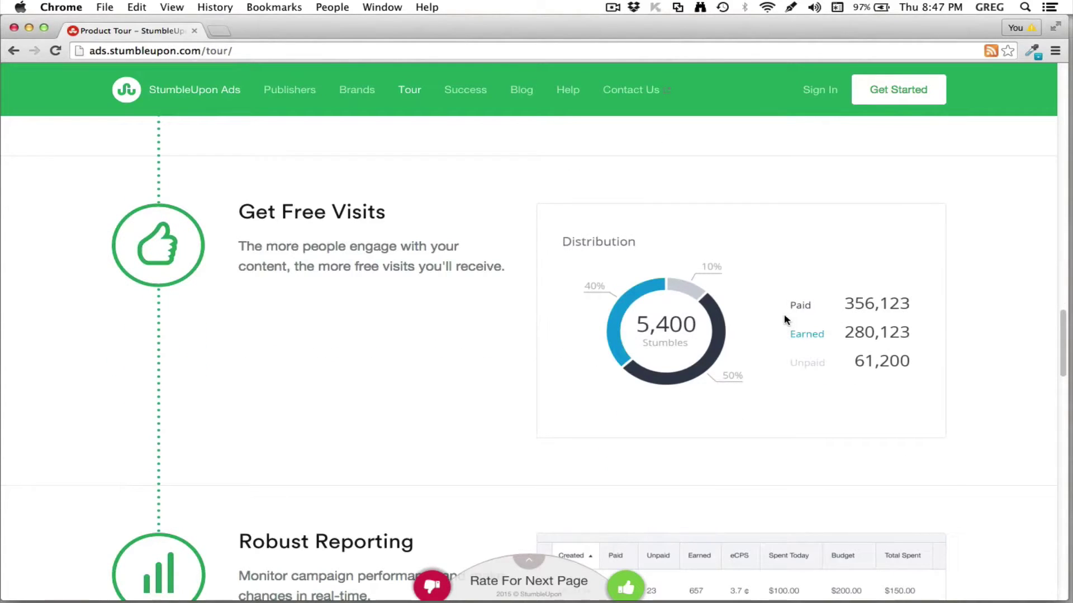
scroll(785, 319, "down", 1)
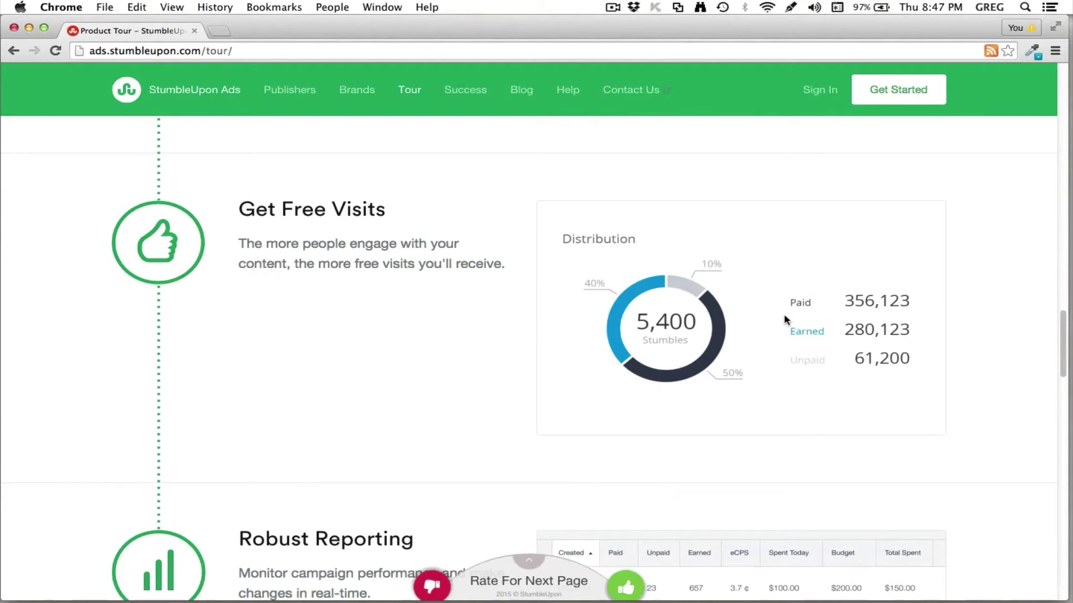
scroll(785, 319, "down", 2)
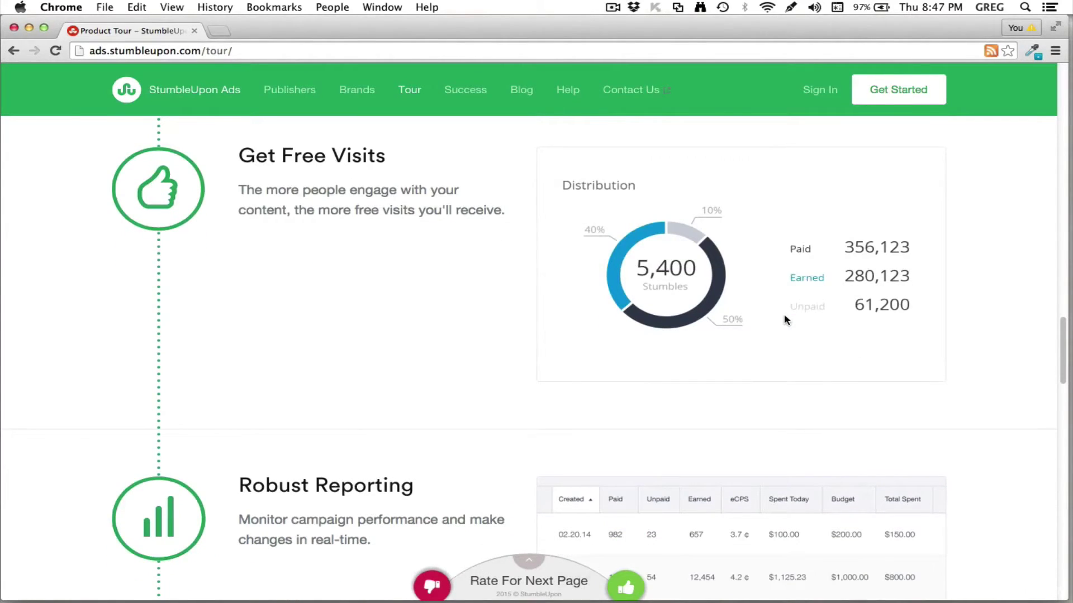
Look over the Robust Reporting campaign table and the Automatic Optimization chart in the product tour.
scroll(785, 319, "down", 5)
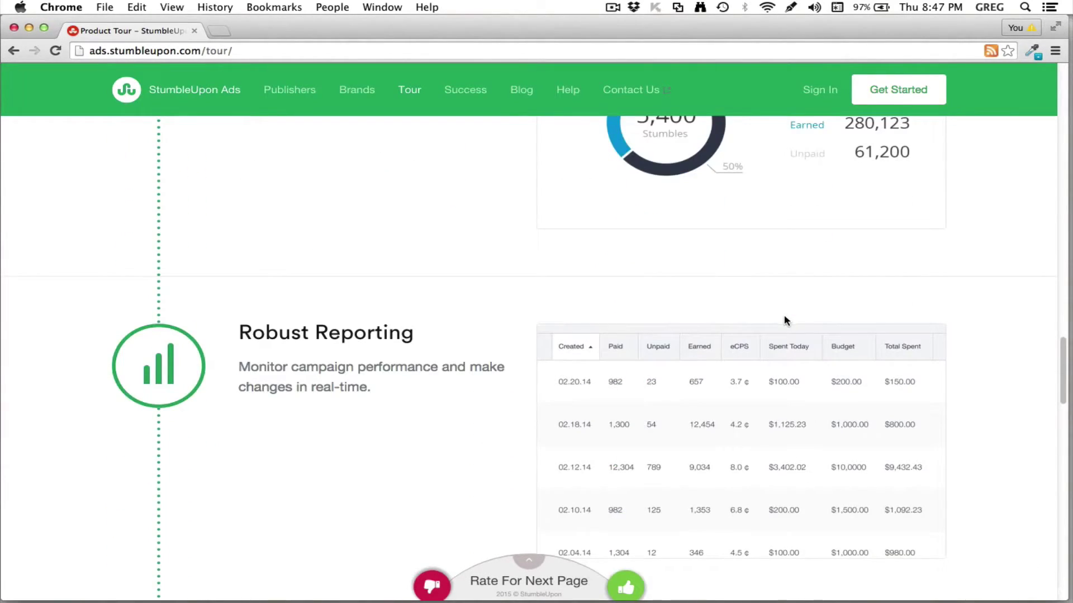
scroll(787, 321, "down", 10)
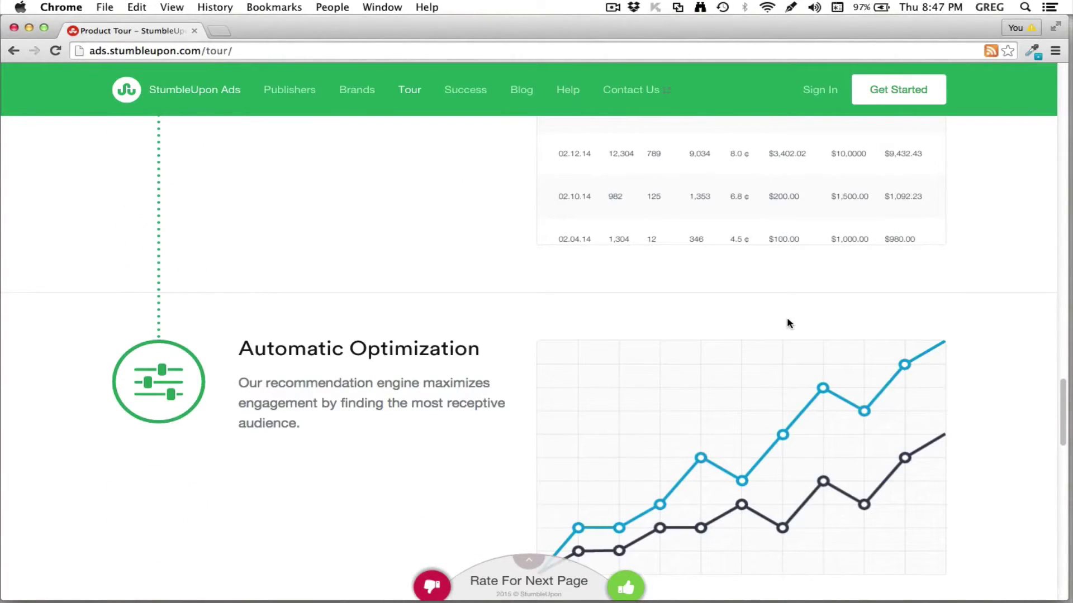
scroll(788, 321, "down", 5)
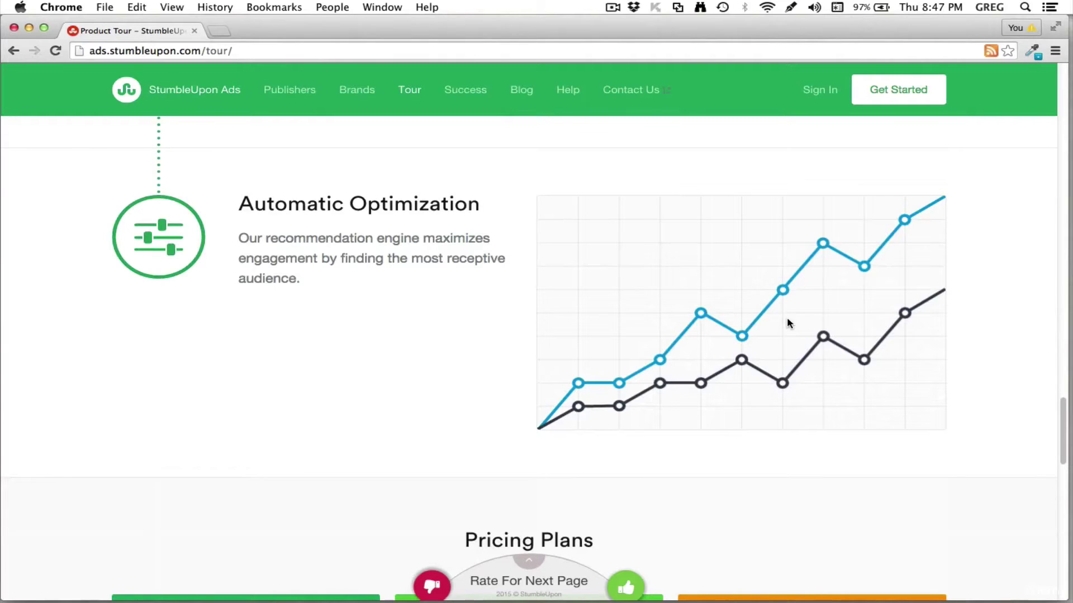
scroll(786, 323, "up", 6)
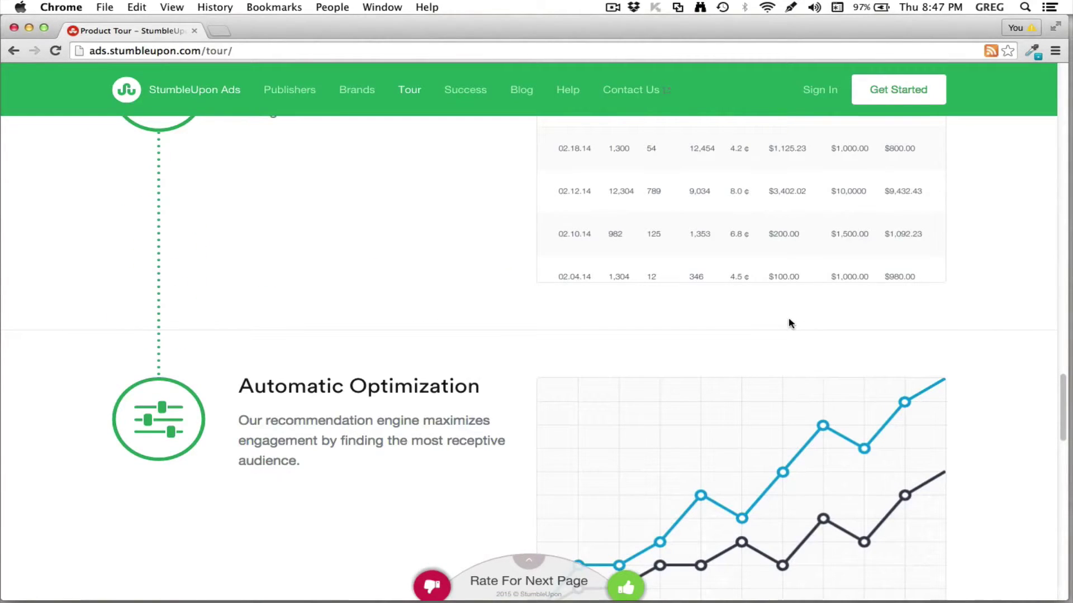
scroll(788, 322, "down", 10)
Revisit the tour's sample stumbled page and Choose Your Audience settings, then return to the start of the tour.
scroll(789, 322, "up", 20)
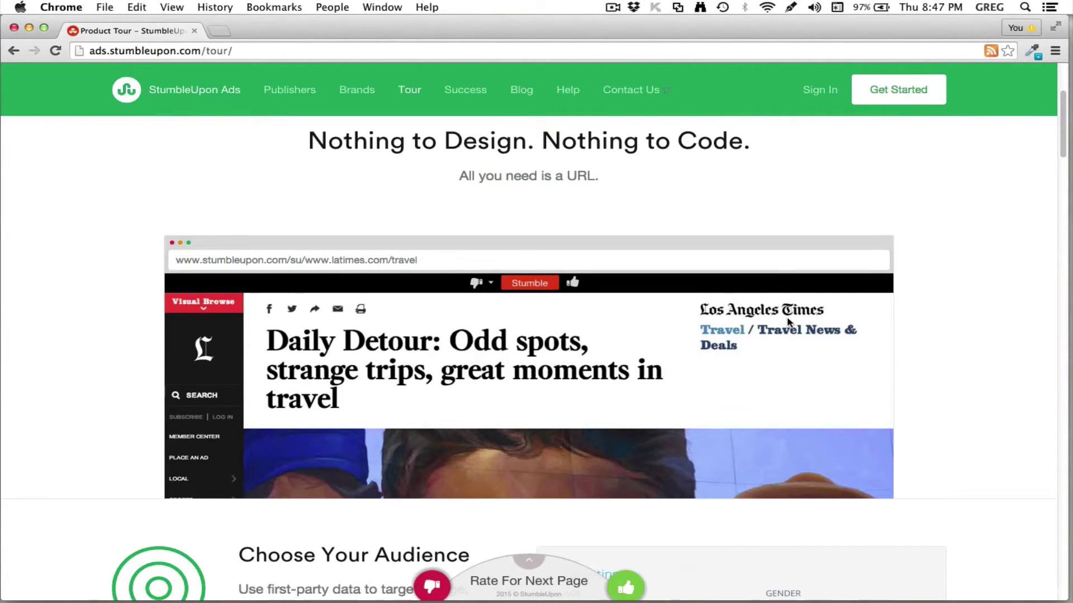
scroll(788, 322, "down", 3)
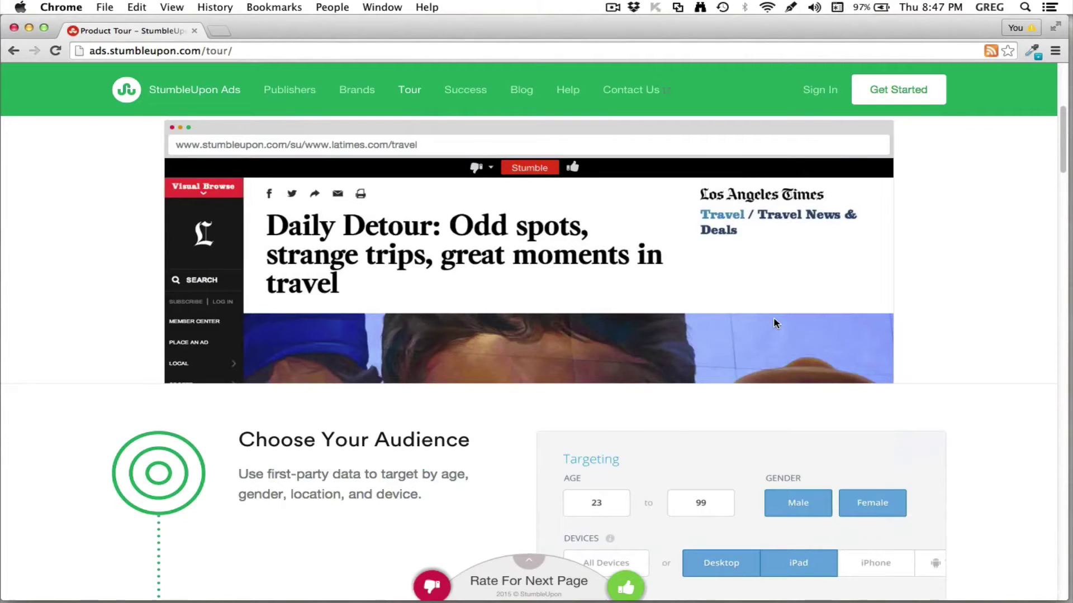
scroll(773, 320, "down", 4)
scroll(770, 321, "down", 3)
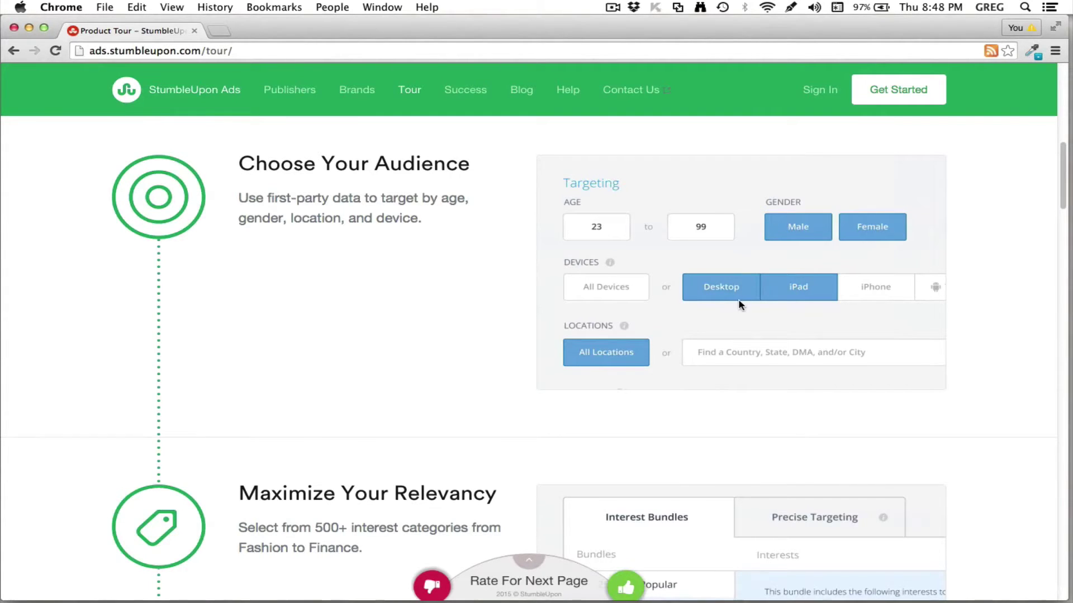
scroll(741, 305, "down", 3)
scroll(741, 305, "up", 15)
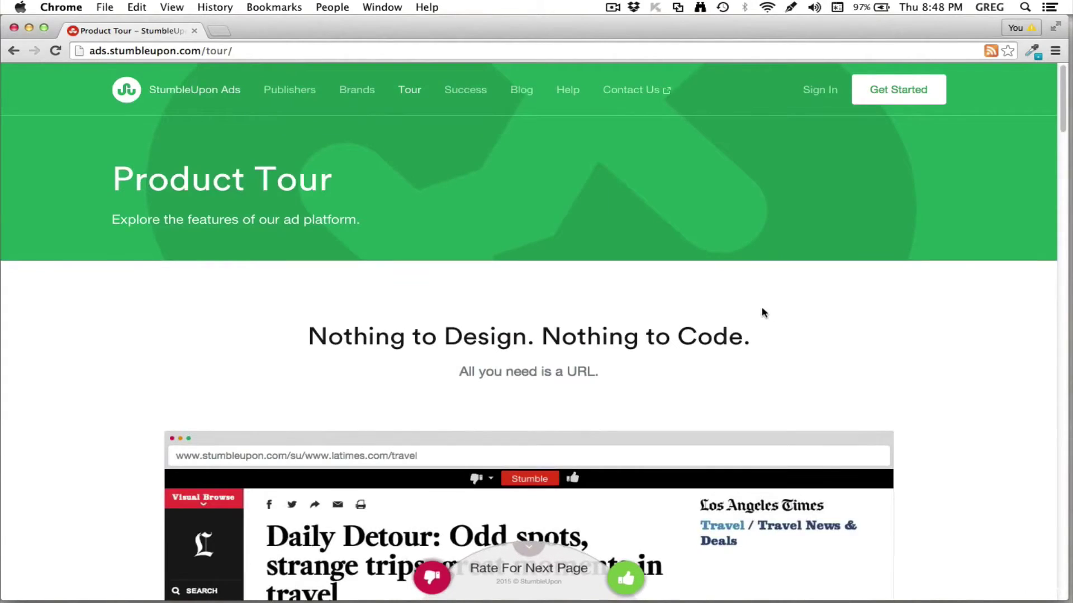
scroll(830, 358, "down", 3)
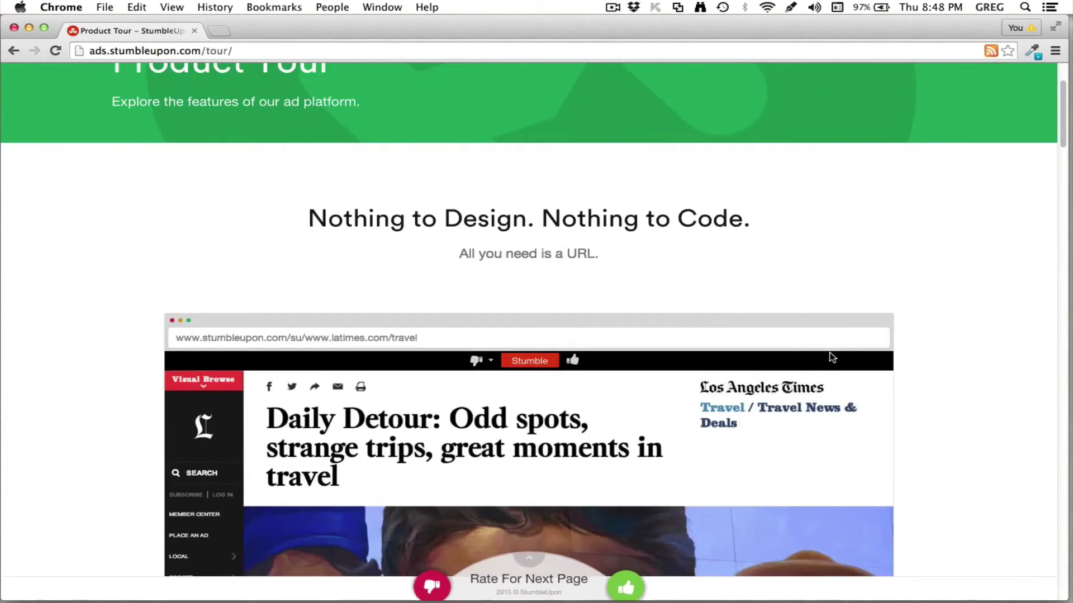
scroll(831, 359, "up", 3)
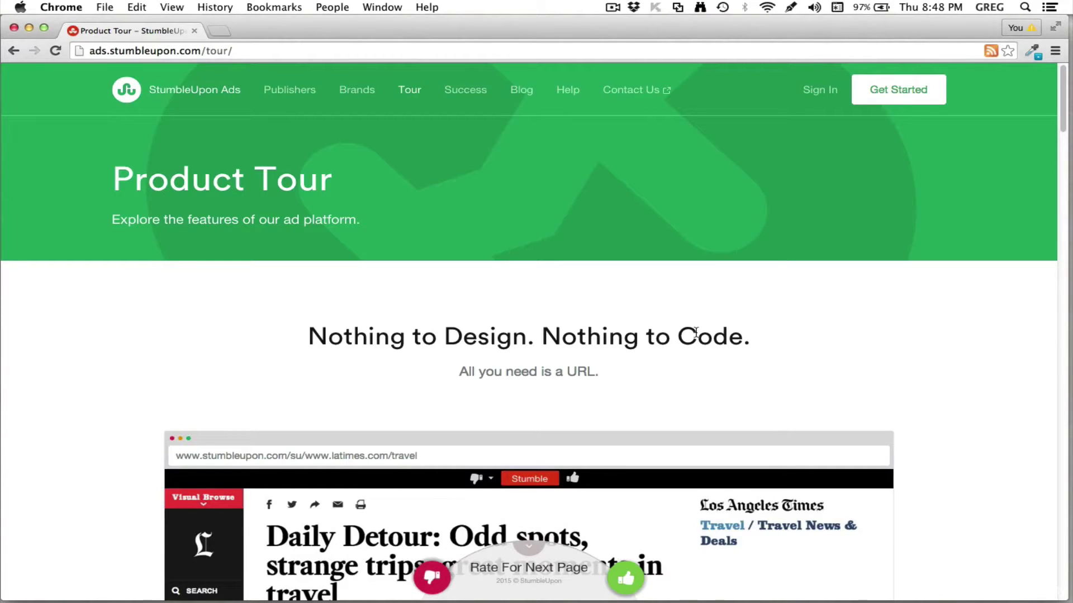
Recap the product tour from the sample stumbled page through audience targeting to the free visits and reporting sections.
scroll(695, 334, "down", 5)
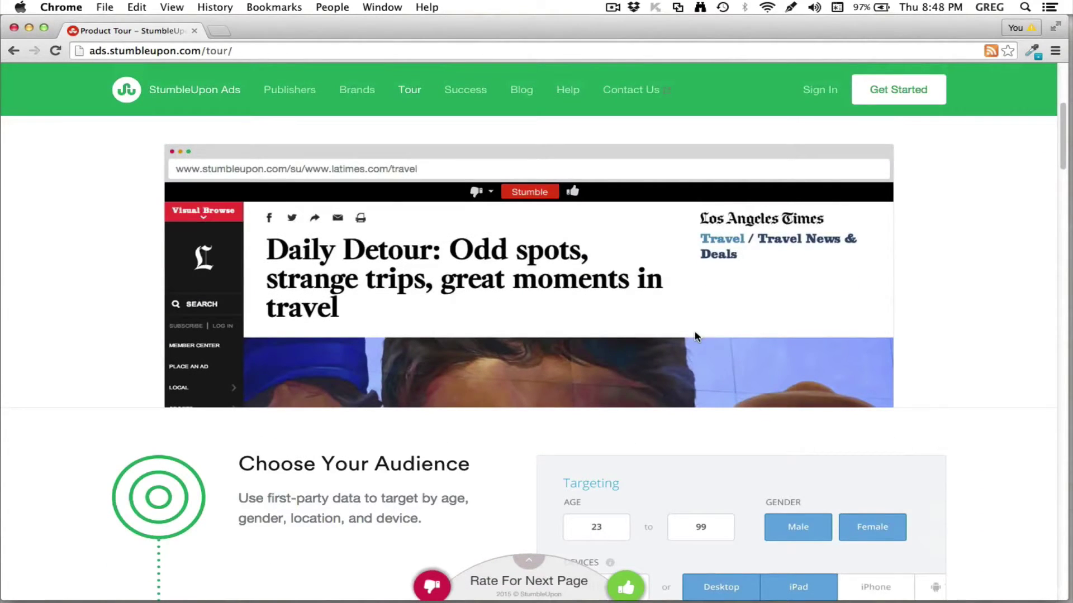
scroll(696, 335, "down", 2)
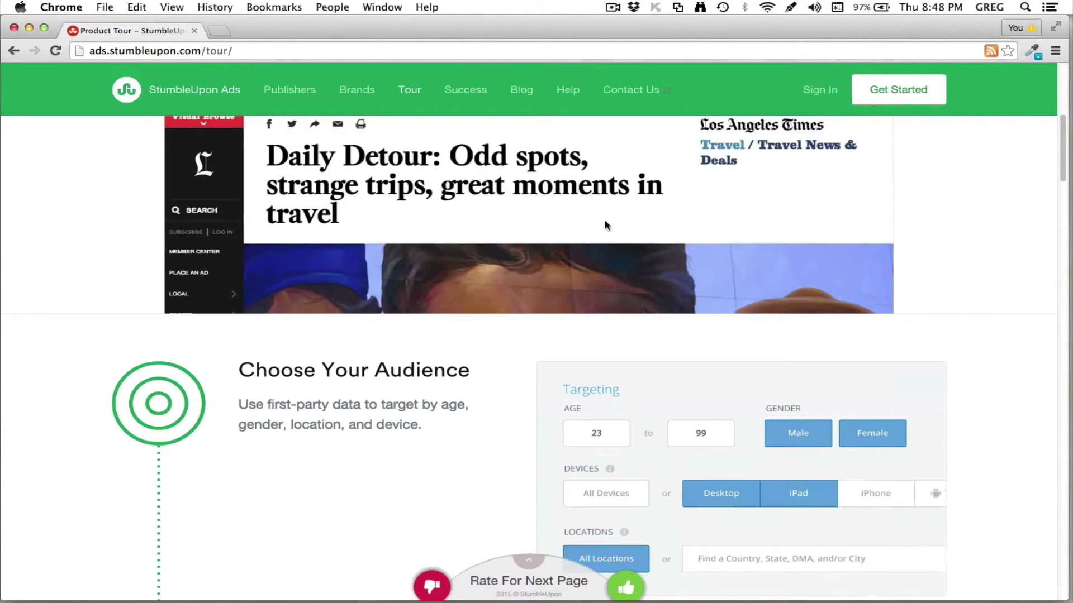
scroll(671, 252, "down", 2)
scroll(676, 259, "down", 2)
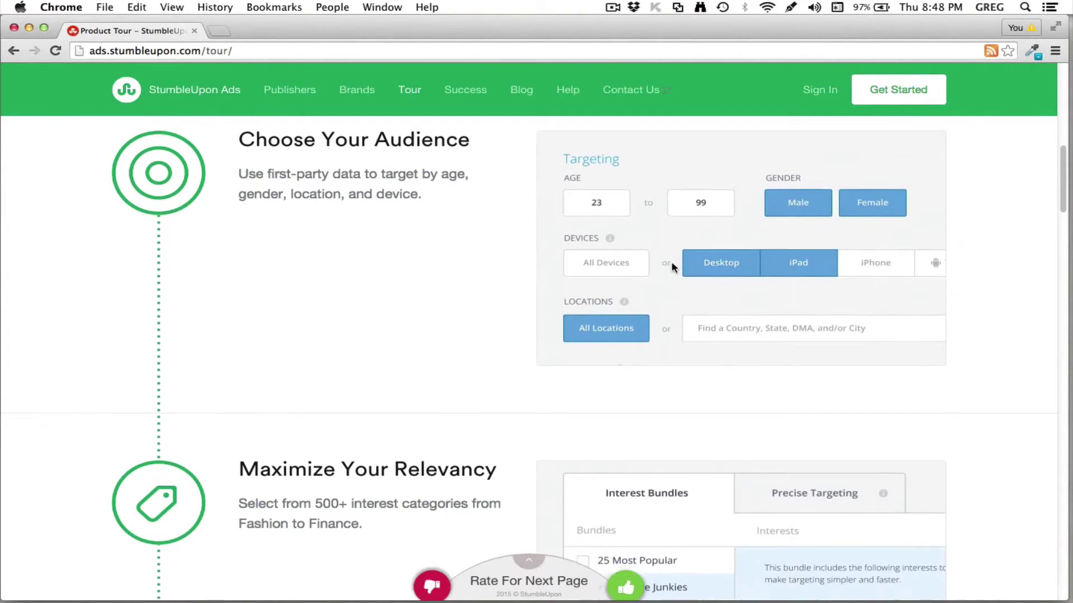
scroll(671, 262, "down", 2)
scroll(668, 262, "down", 20)
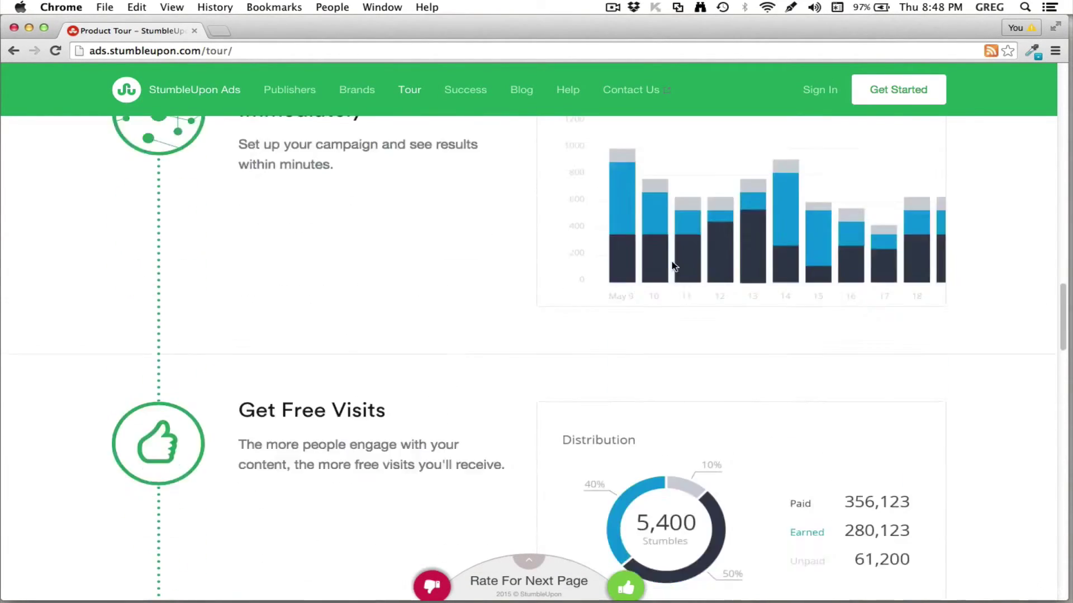
scroll(708, 279, "down", 5)
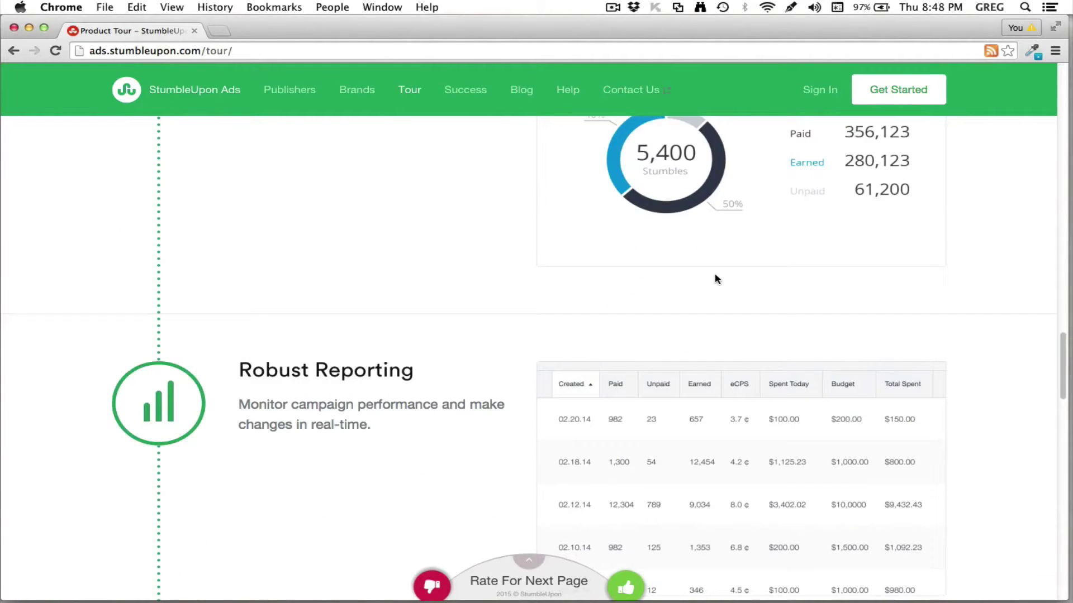
scroll(717, 278, "down", 2)
scroll(718, 279, "up", 20)
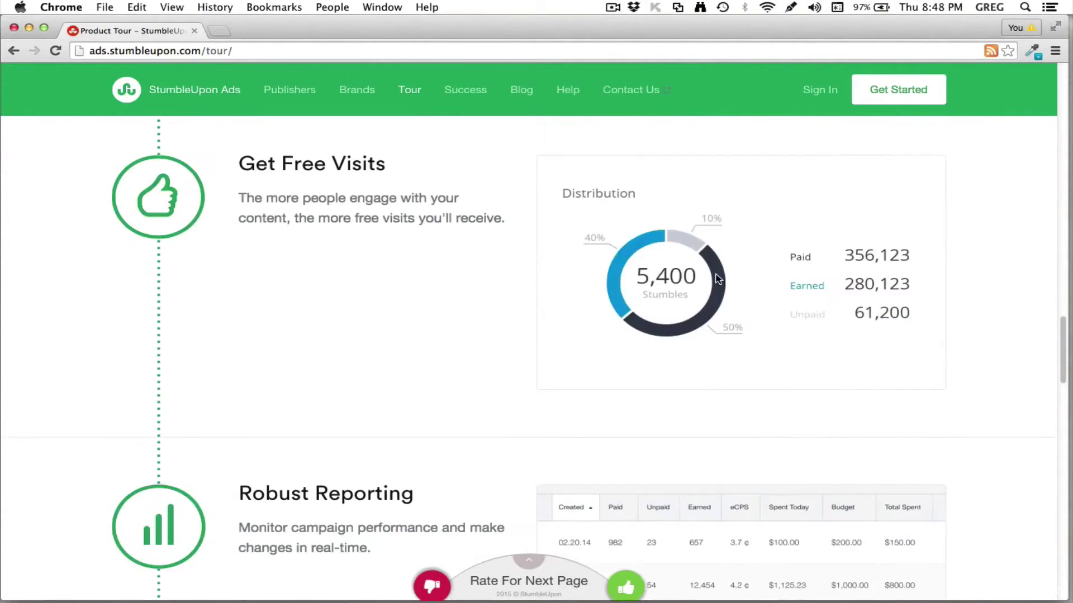
scroll(717, 278, "up", 4)
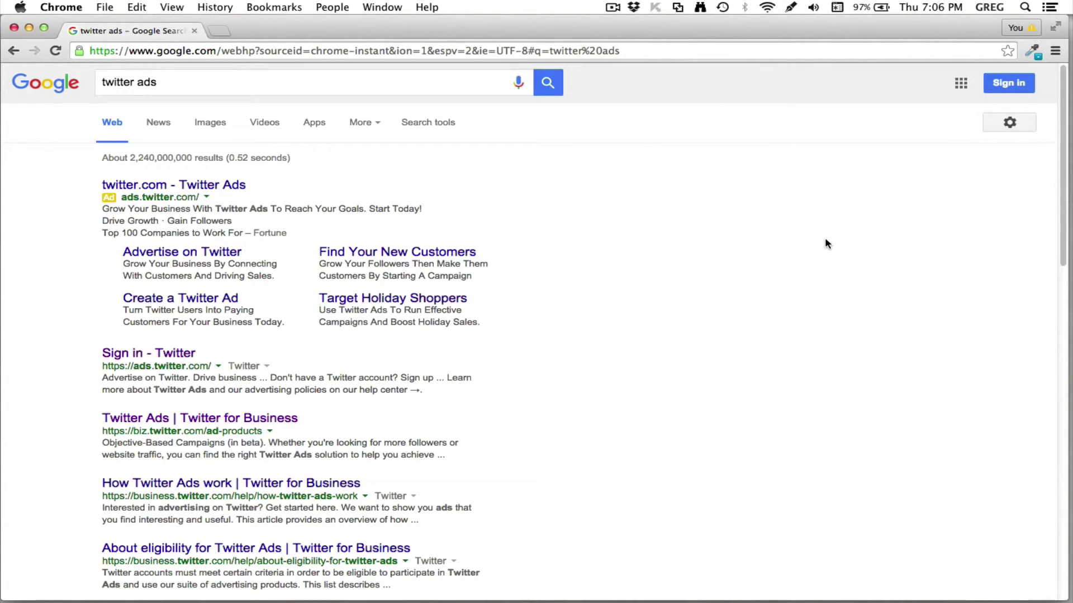
From the twitter ads search results, check the Twitter Ads sign-in page, then look over Twitter for Business's ad products.
left_click(168, 354)
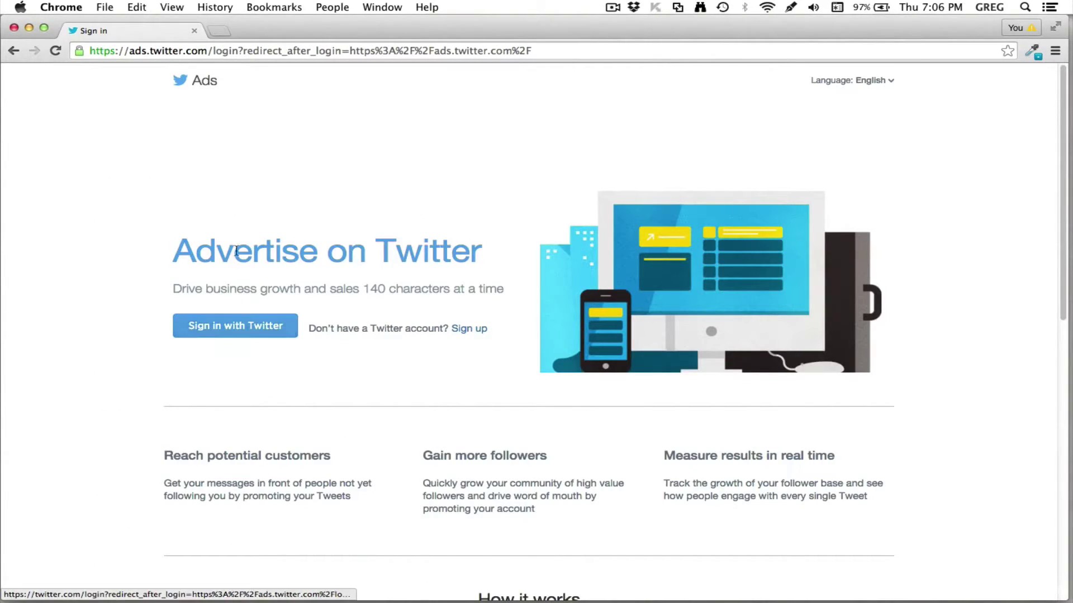
left_click(14, 51)
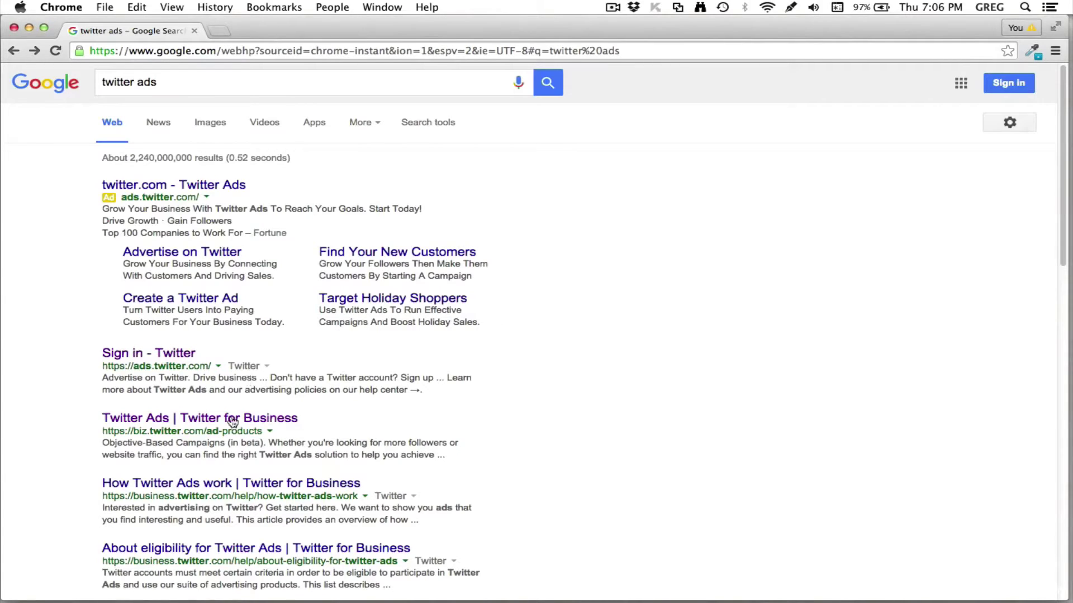
left_click(232, 420)
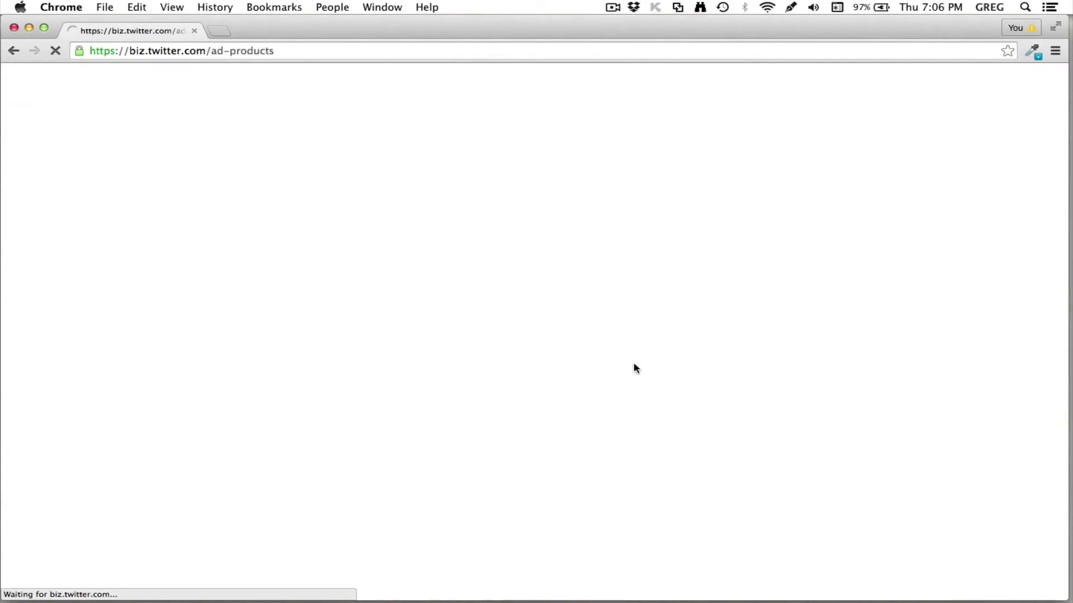
scroll(461, 352, "down", 3)
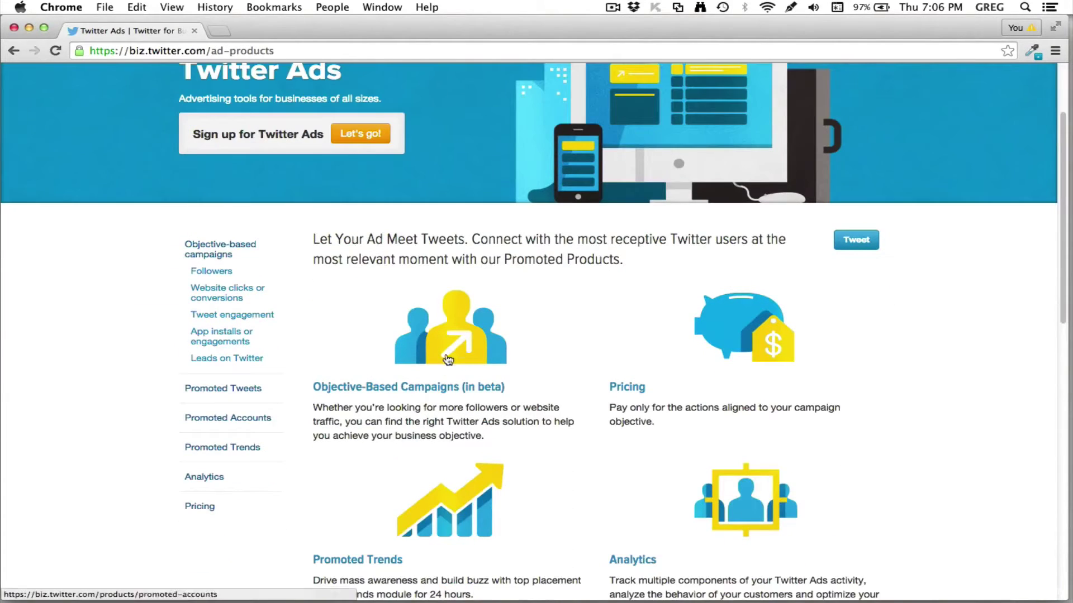
scroll(575, 444, "down", 3)
scroll(528, 372, "down", 3)
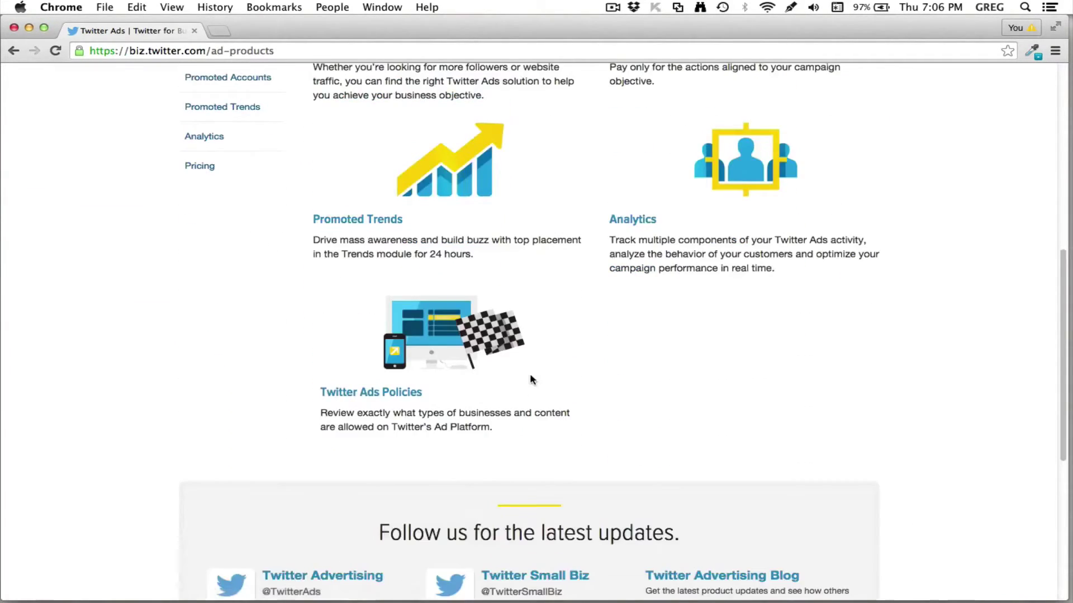
scroll(531, 374, "up", 7)
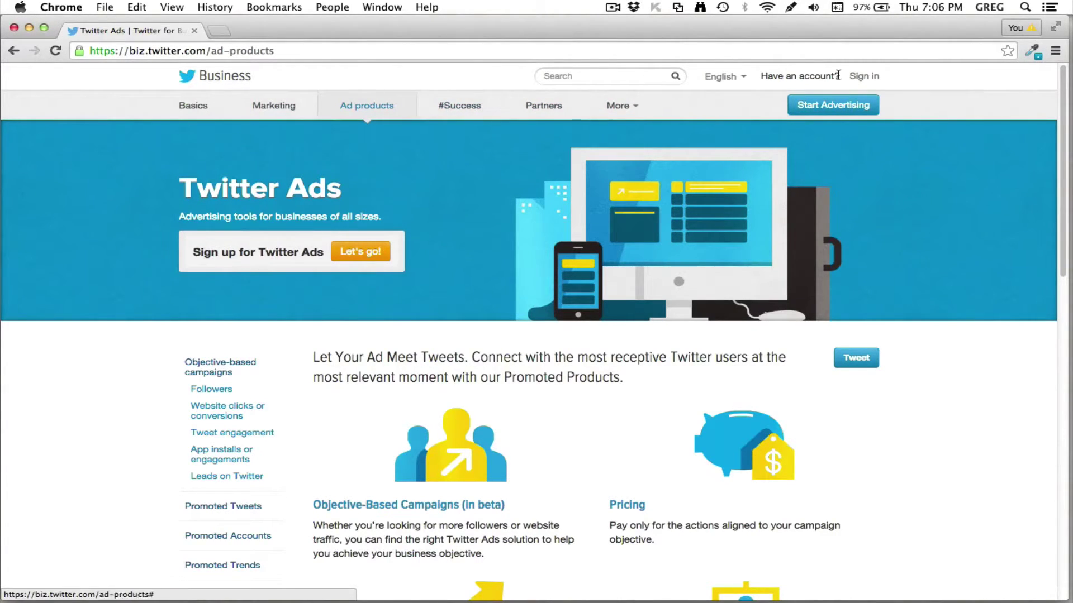
Sign in on the Twitter for Business page and go back to the Twitter home page.
left_click(875, 79)
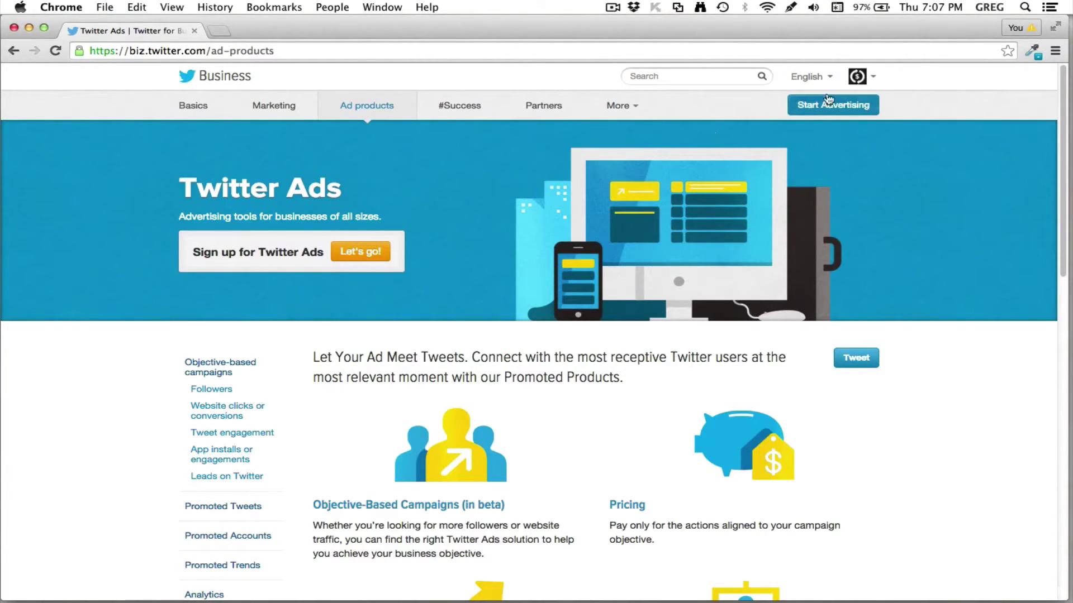
left_click(859, 77)
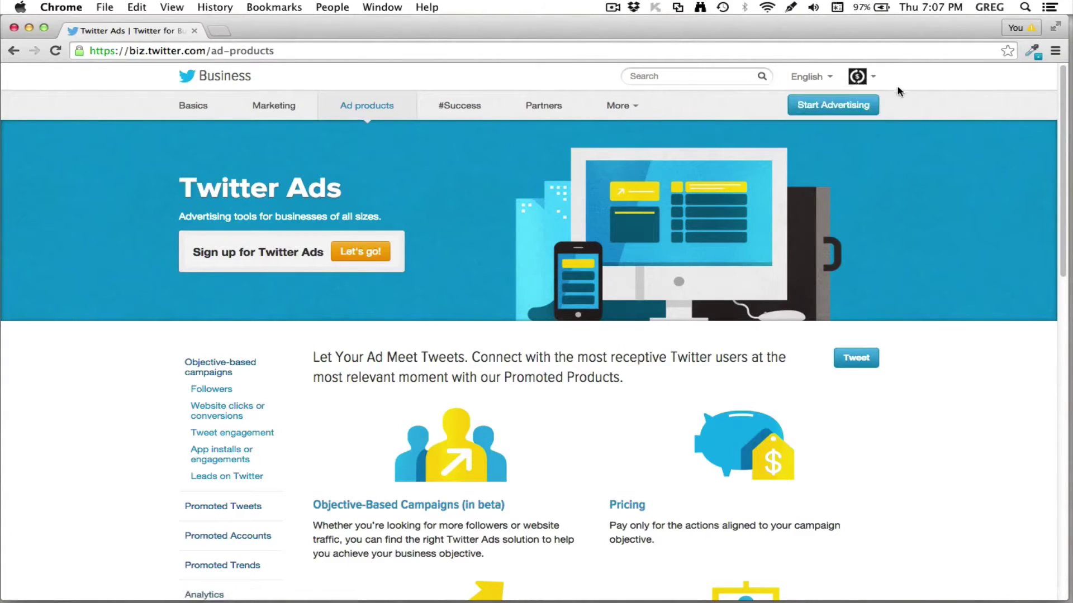
left_click(861, 77)
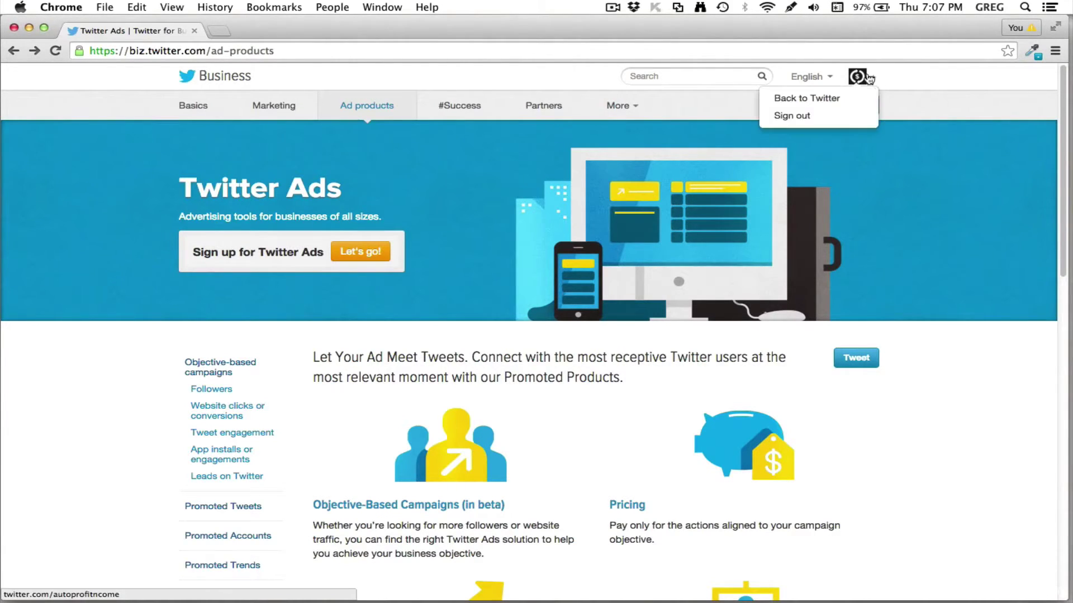
left_click(816, 99)
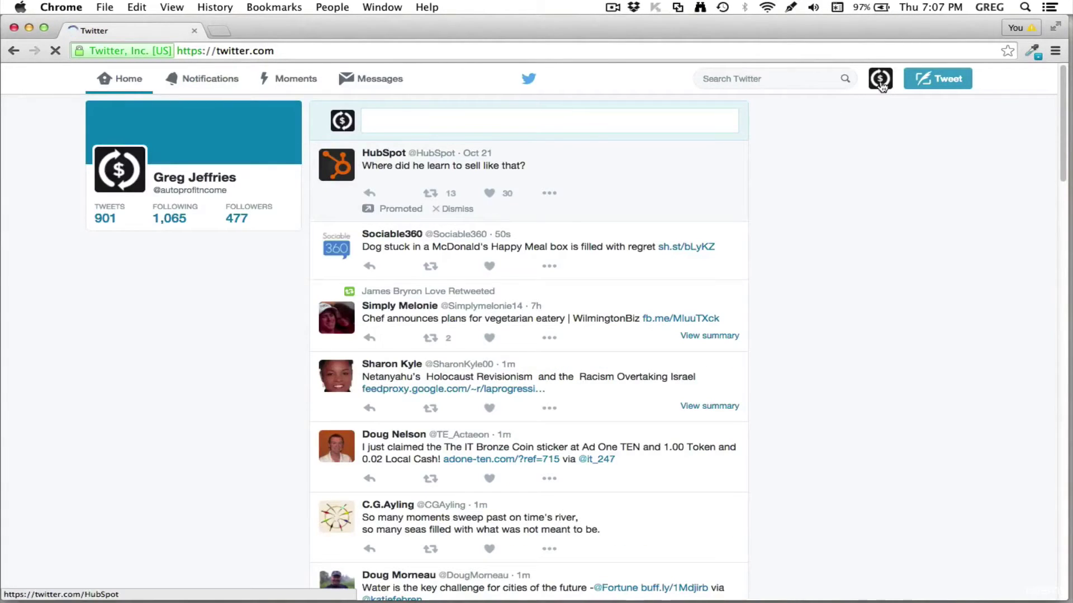
Open the account's Twitter Ads campaign dashboard and check which Analytics reports it offers.
left_click(881, 81)
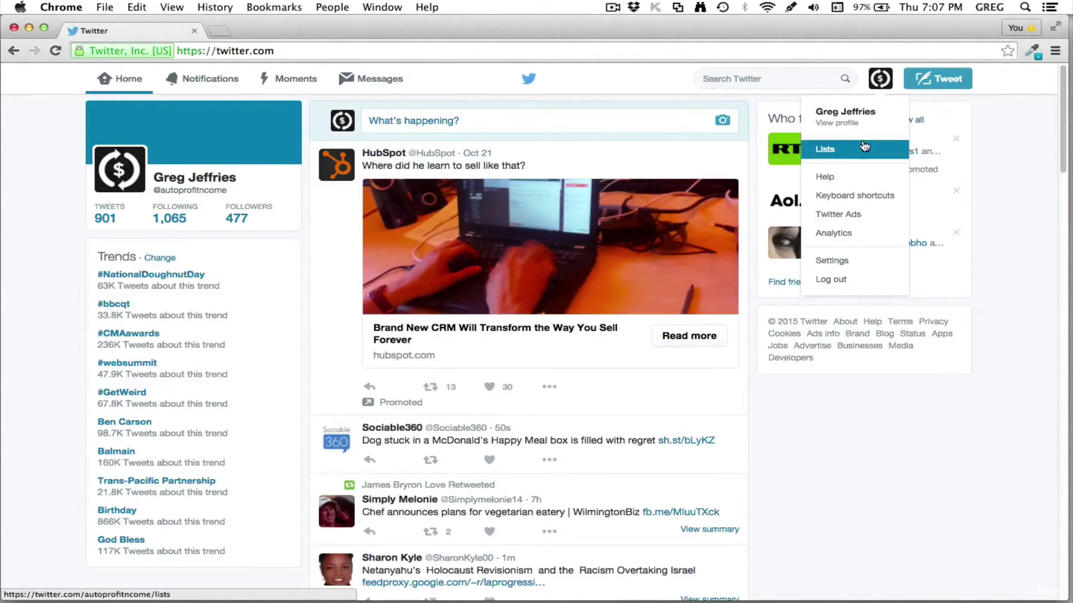
left_click(852, 215)
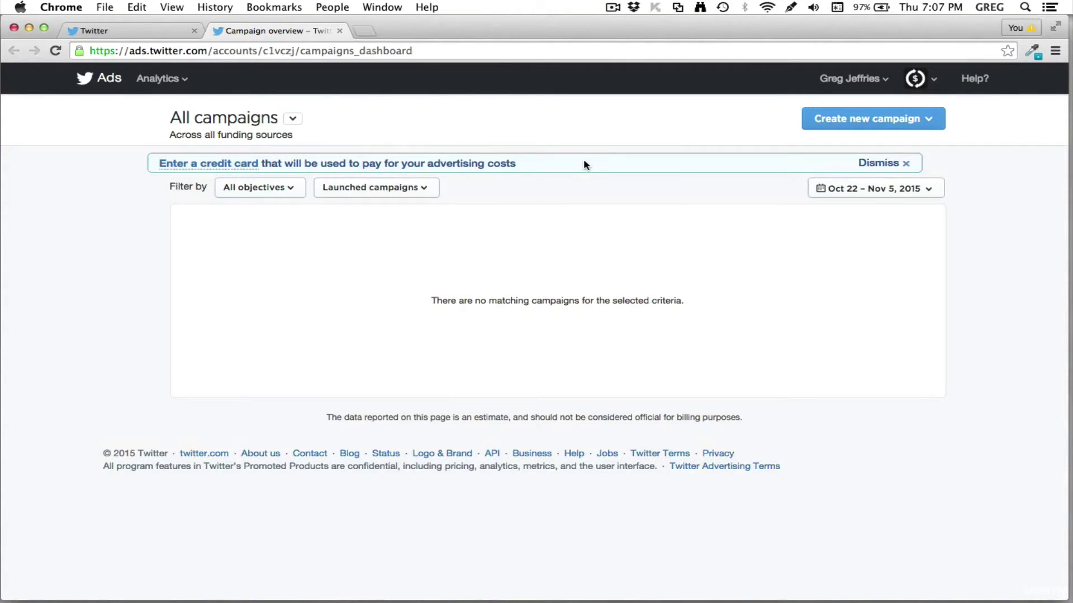
left_click(177, 80)
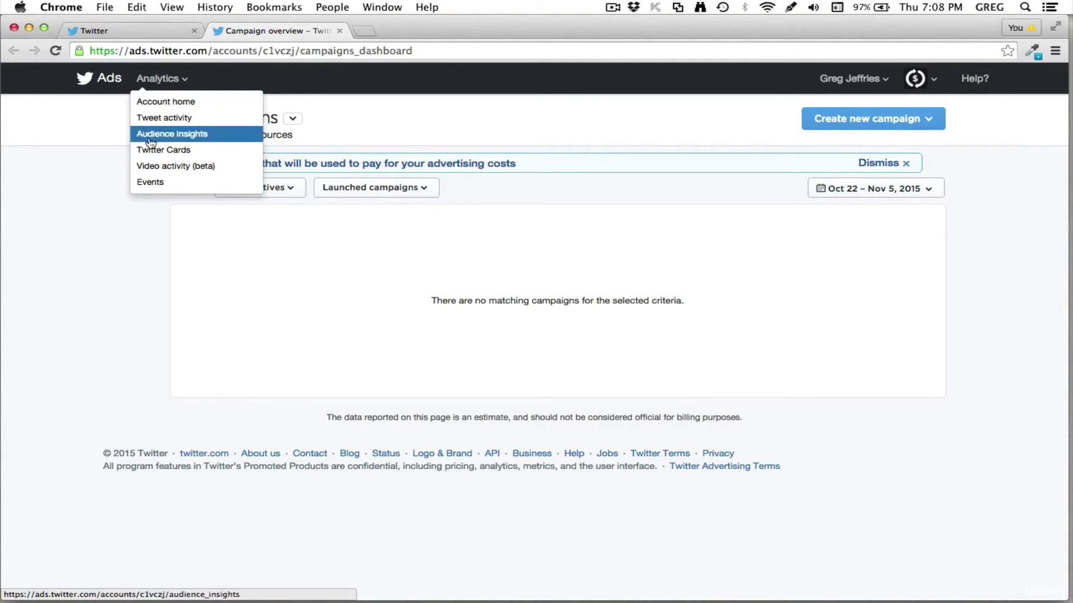
left_click(110, 226)
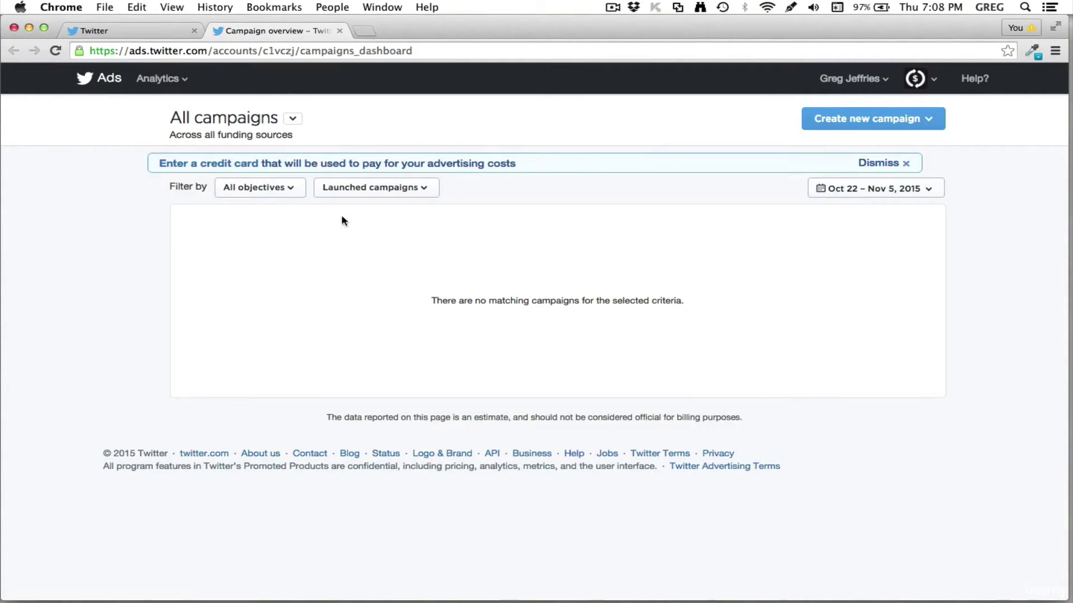
Create a new website clicks or conversions campaign and name it Test Campaign.
left_click(927, 122)
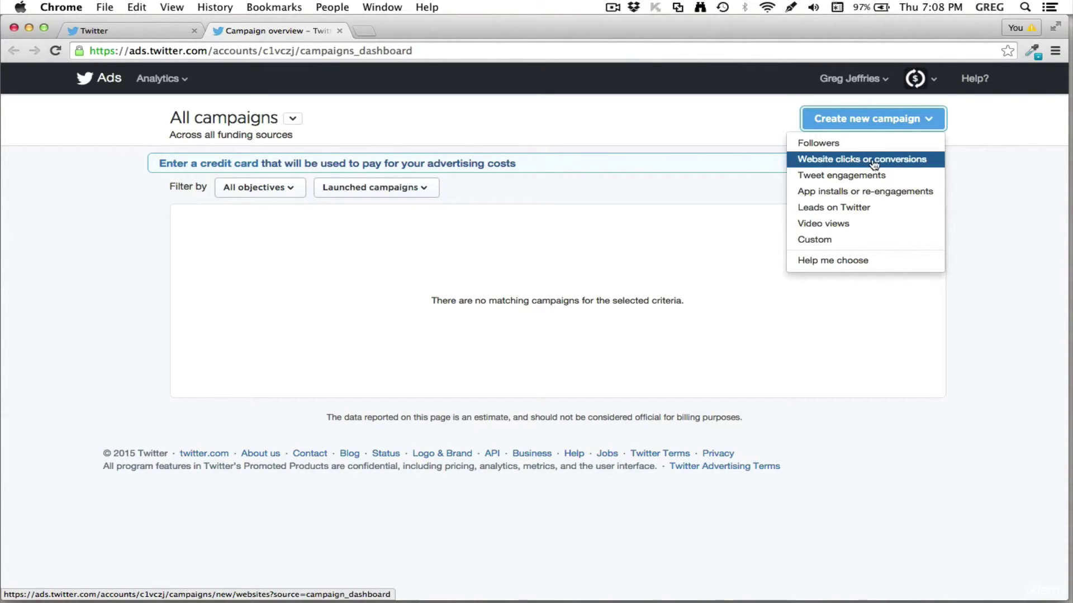
left_click(896, 160)
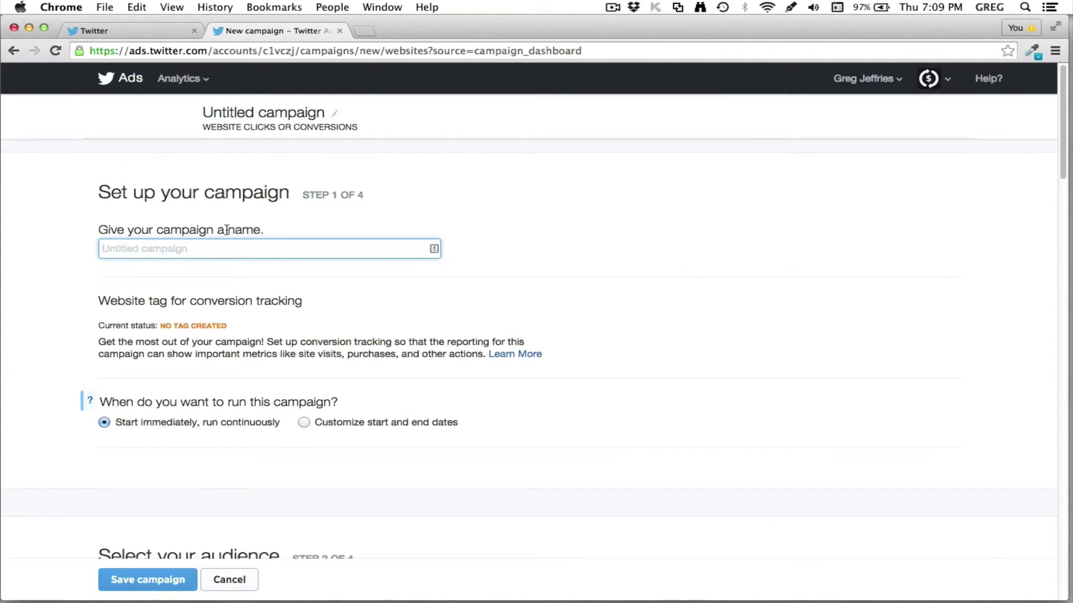
type("Test Campaign")
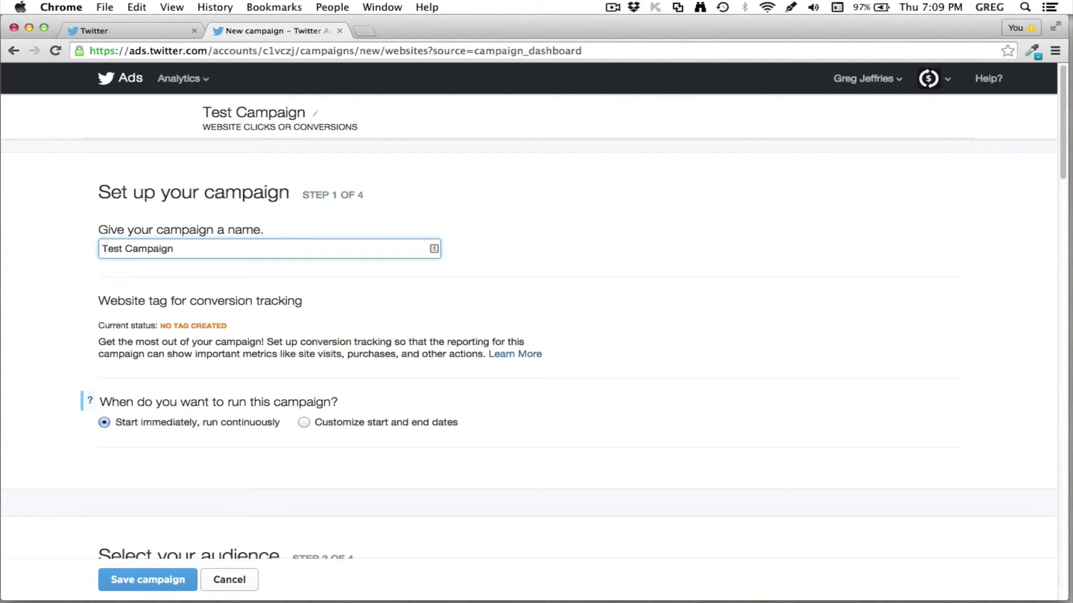
Look over the campaign's schedule options and the location, gender and language settings for selecting the audience.
scroll(352, 322, "down", 5)
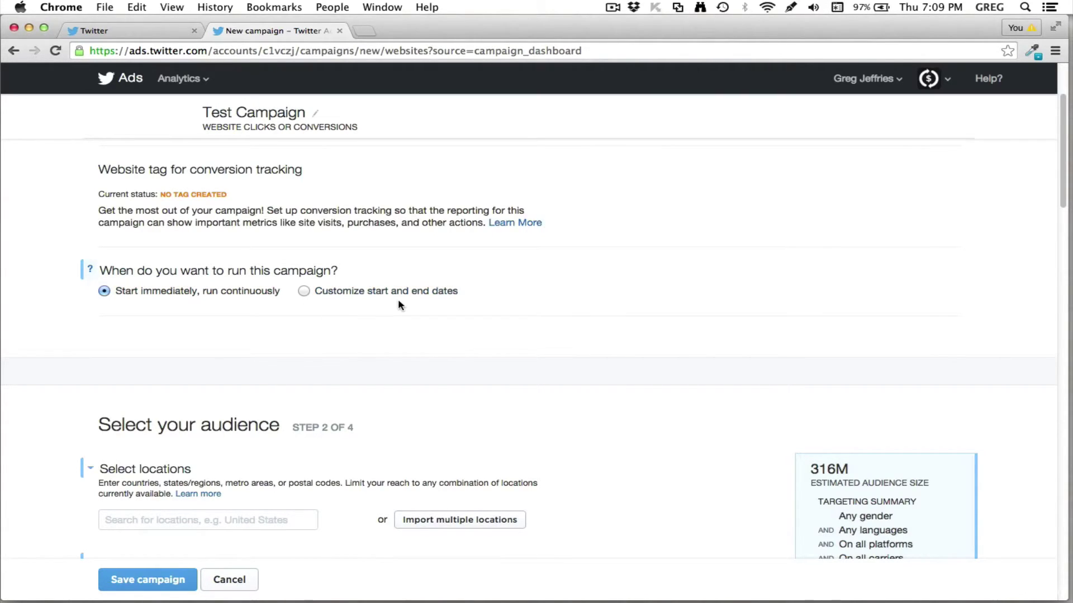
scroll(422, 346, "down", 5)
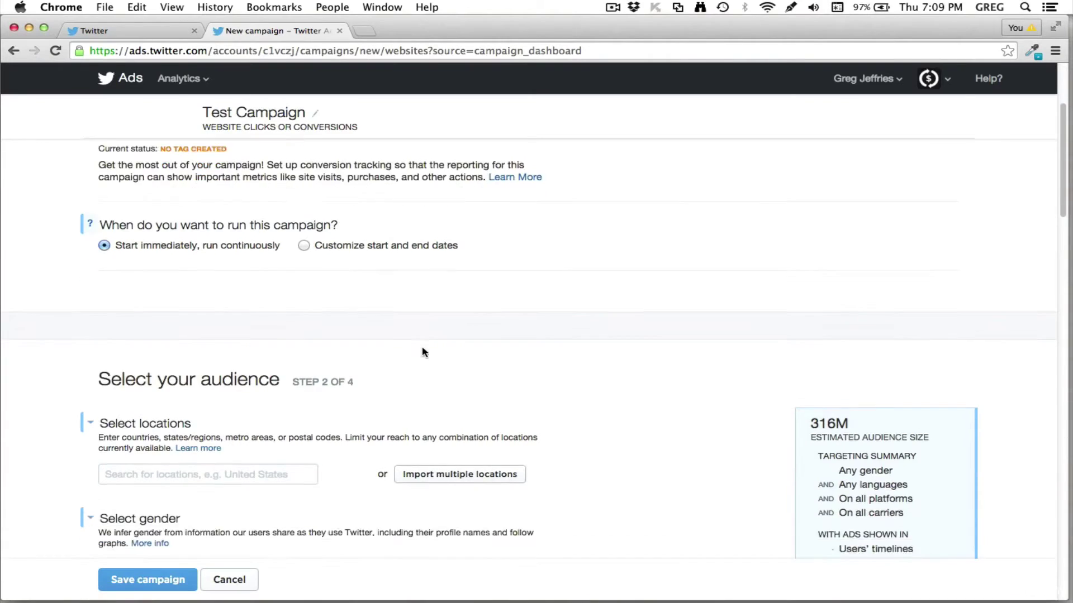
scroll(534, 373, "down", 3)
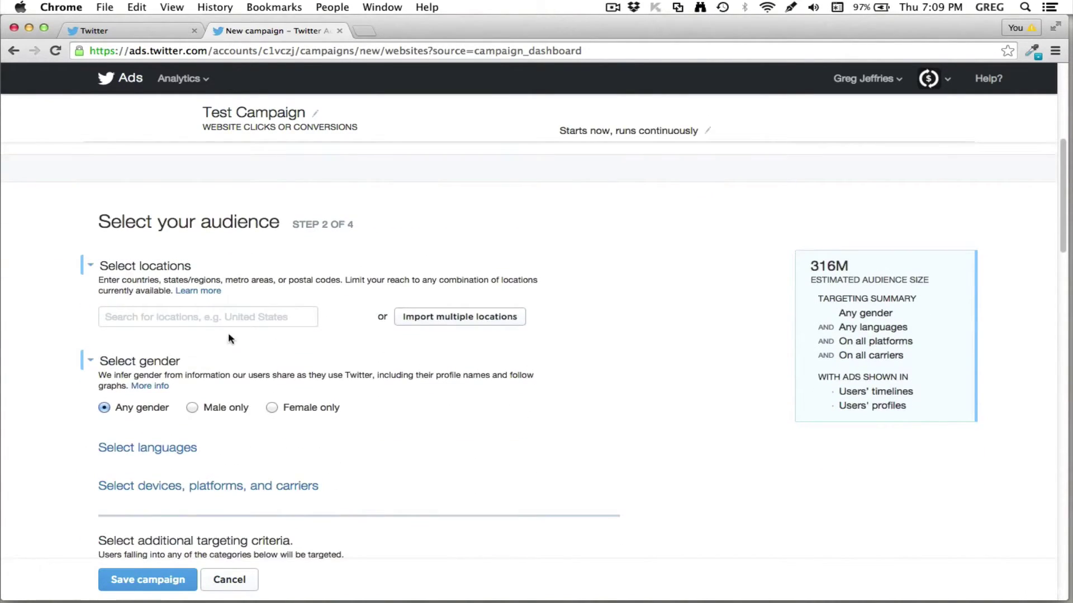
left_click(194, 320)
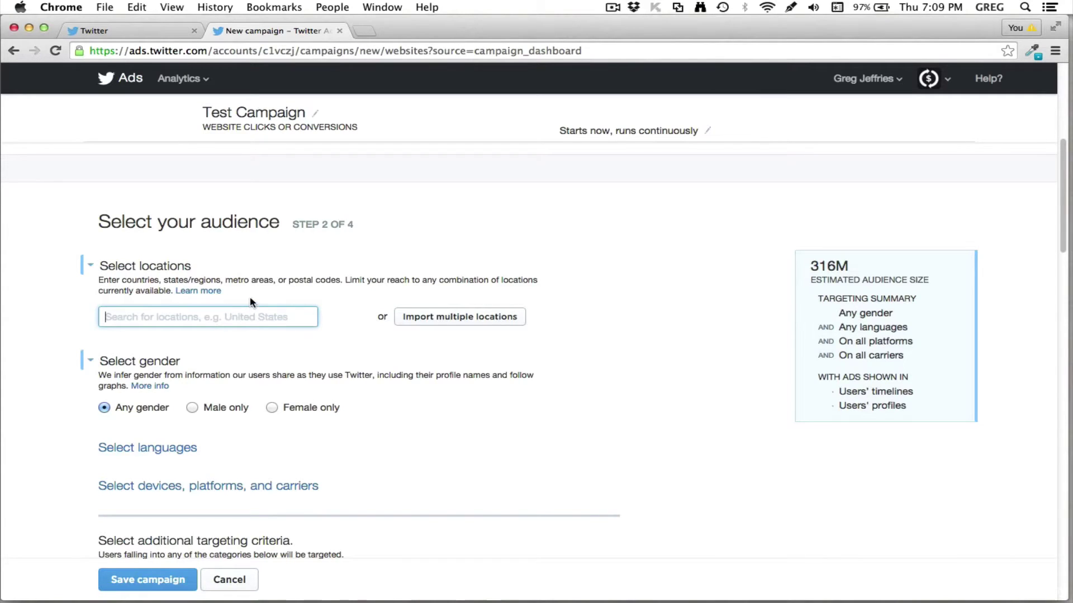
scroll(351, 331, "down", 2)
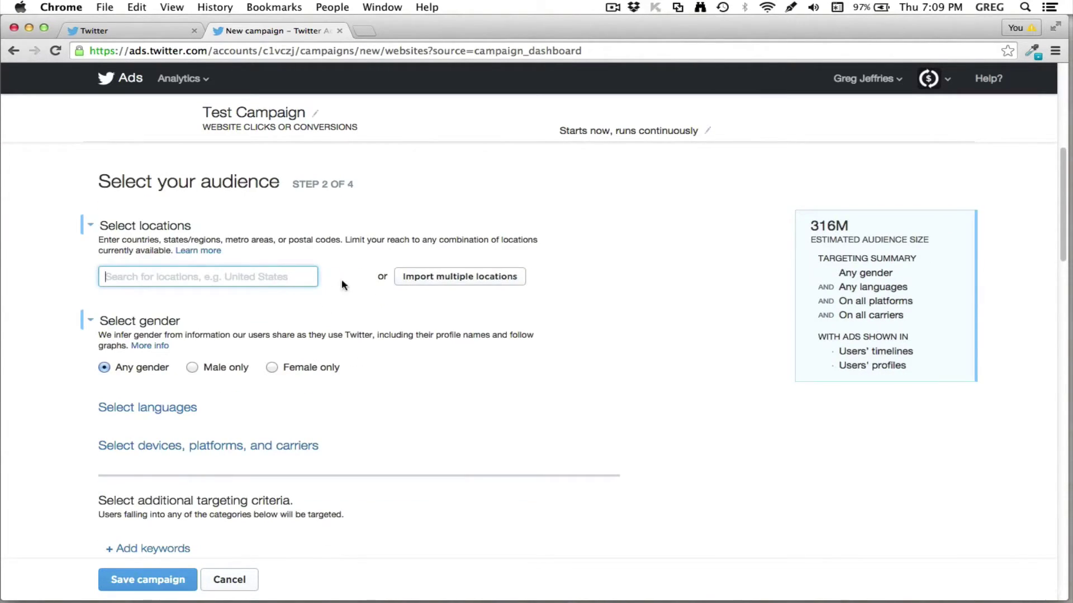
scroll(508, 352, "down", 1)
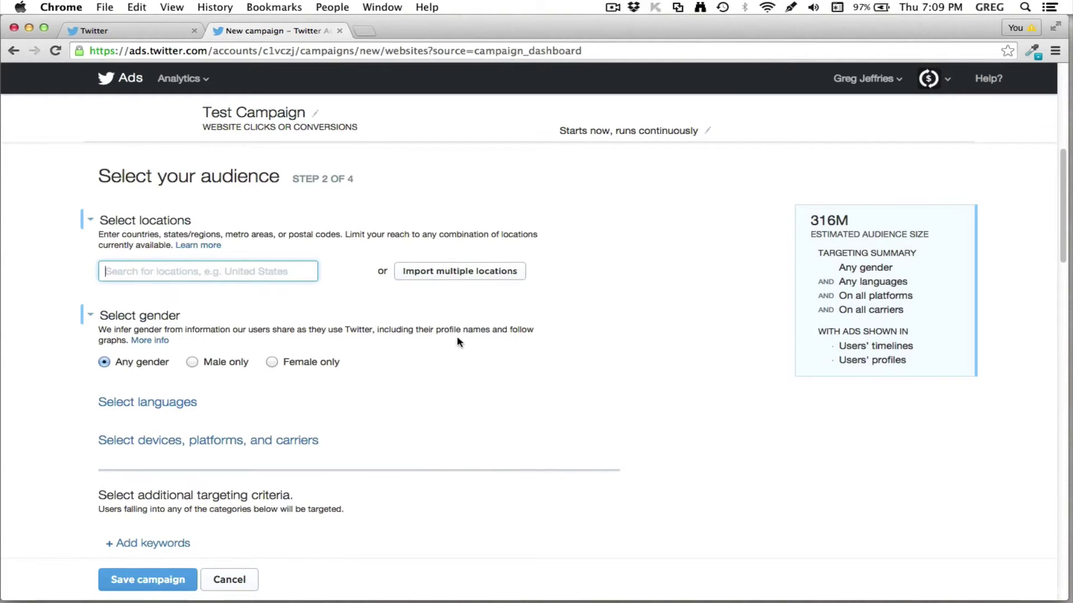
scroll(412, 327, "down", 2)
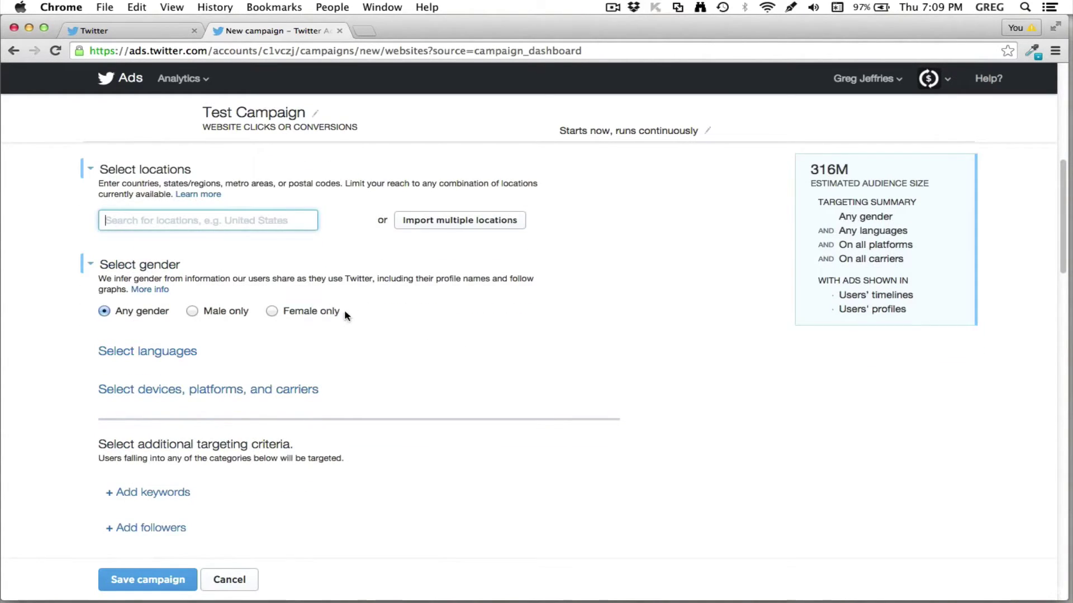
scroll(419, 335, "down", 2)
scroll(373, 346, "down", 3)
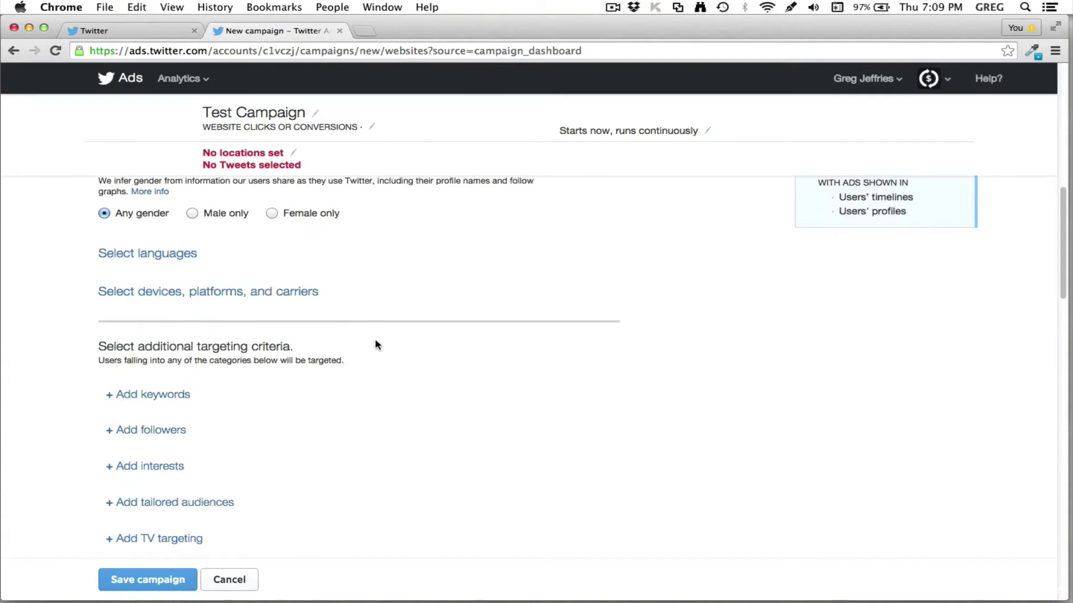
Expand the devices, platforms and carriers targeting and look through its options down to the additional targeting criteria.
left_click(288, 291)
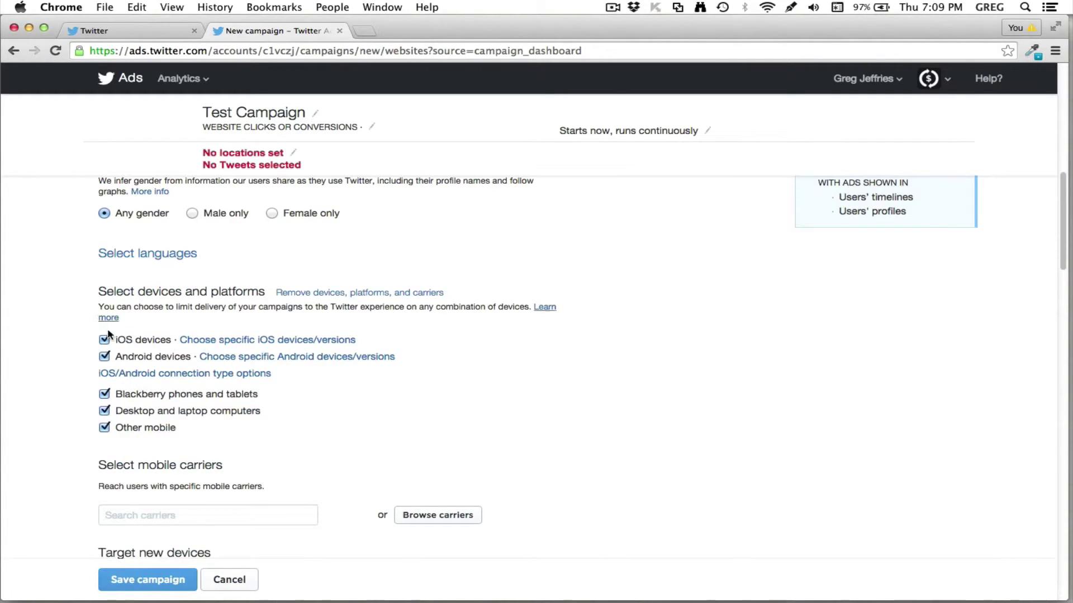
scroll(330, 383, "down", 2)
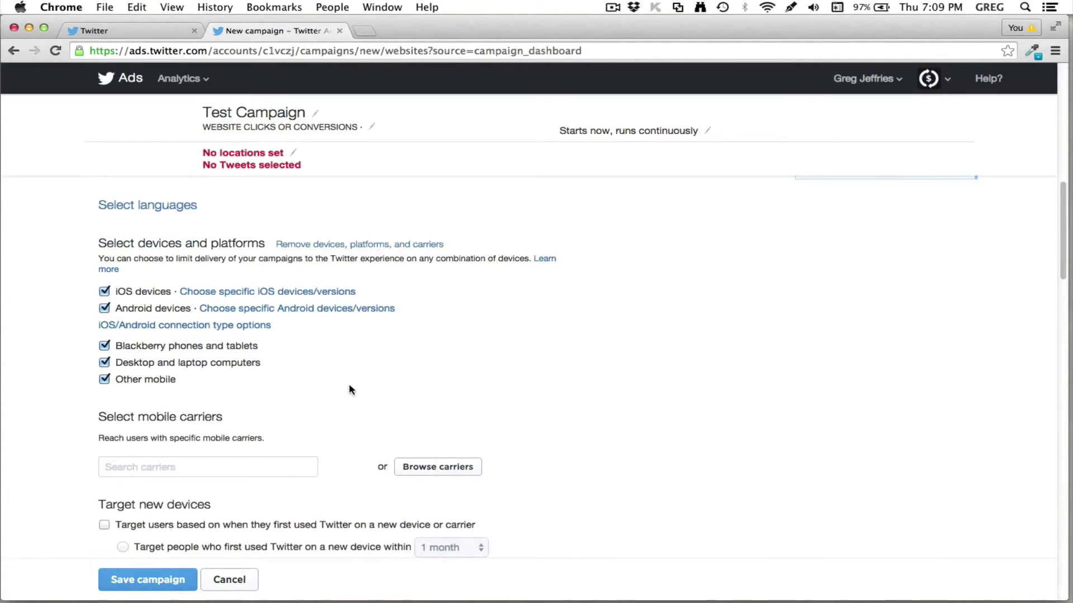
scroll(349, 383, "down", 8)
scroll(327, 389, "down", 8)
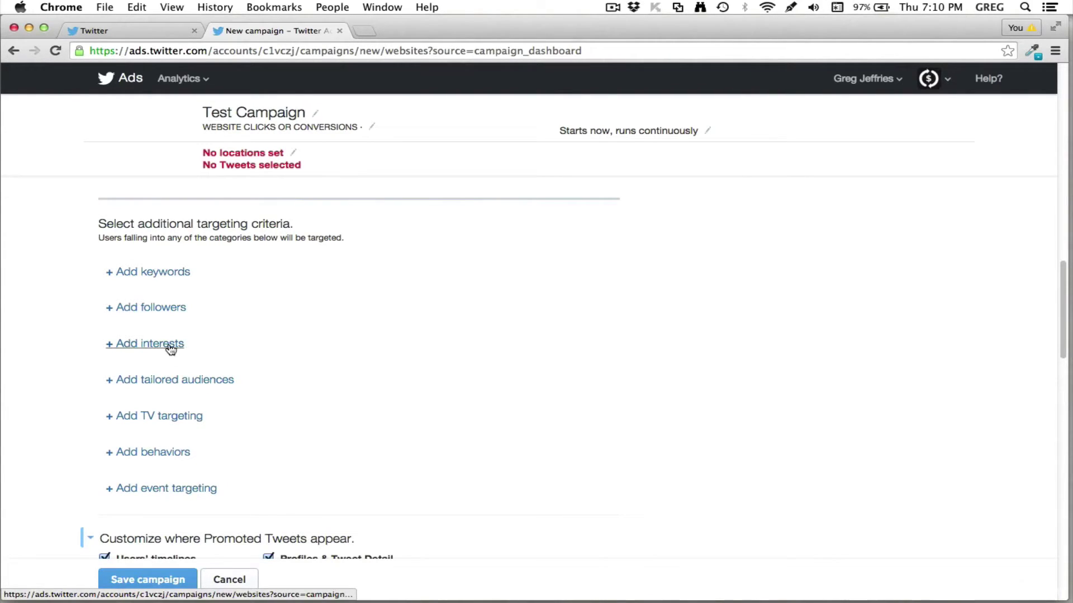
Add follower targeting to the campaign's audience and look over the other additional targeting criteria.
left_click(156, 308)
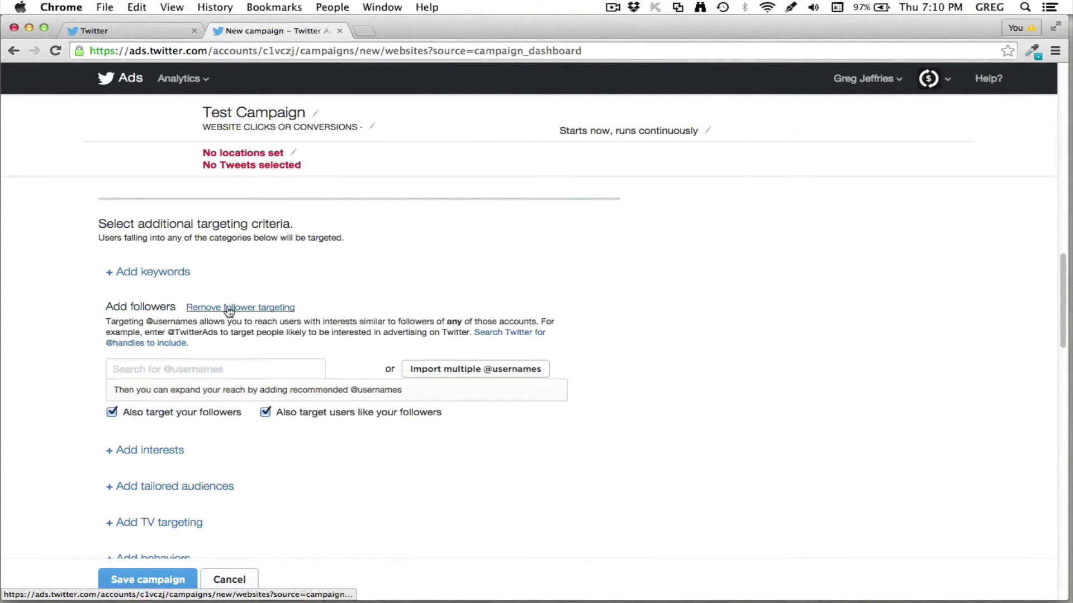
left_click(230, 368)
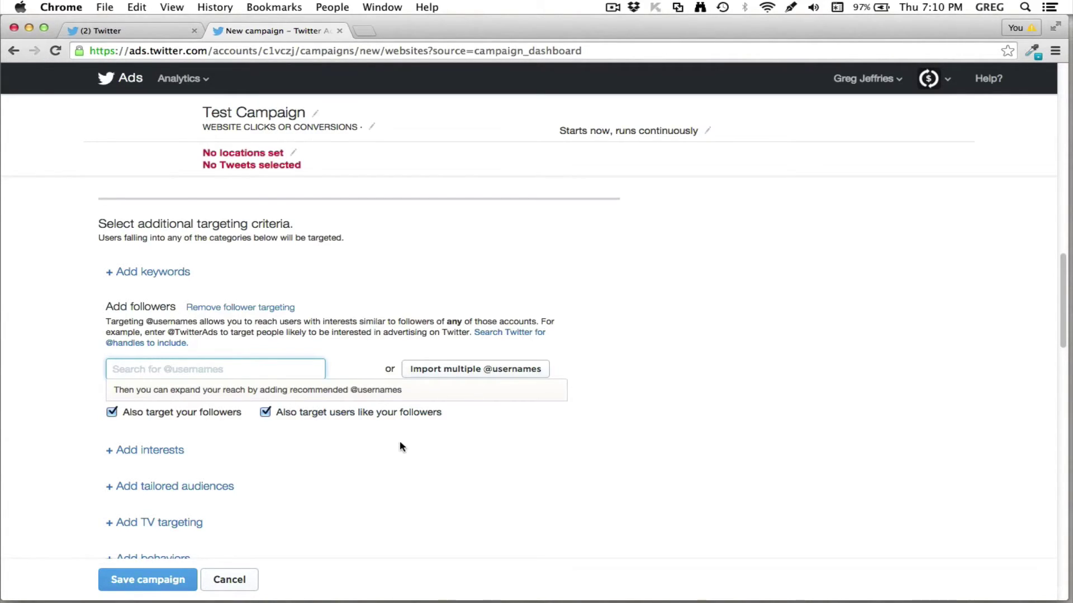
scroll(400, 446, "down", 2)
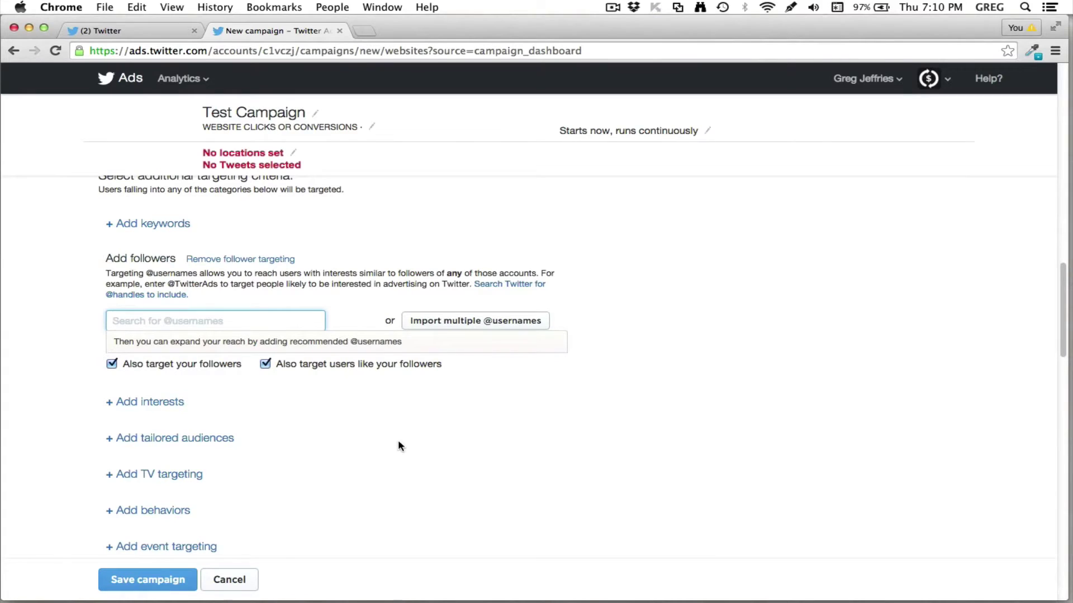
scroll(400, 441, "down", 3)
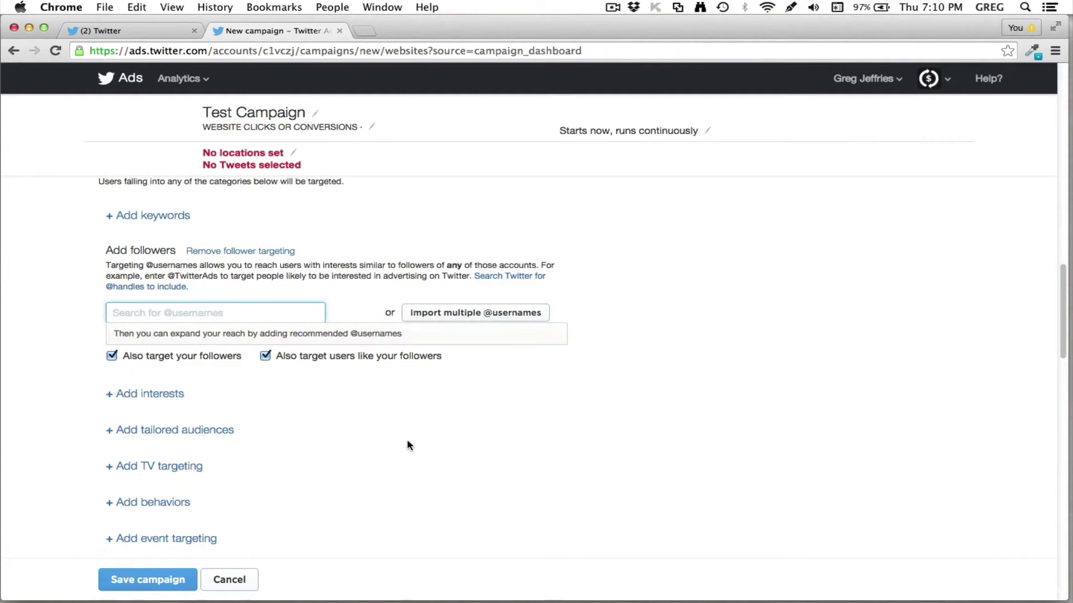
scroll(481, 447, "down", 1)
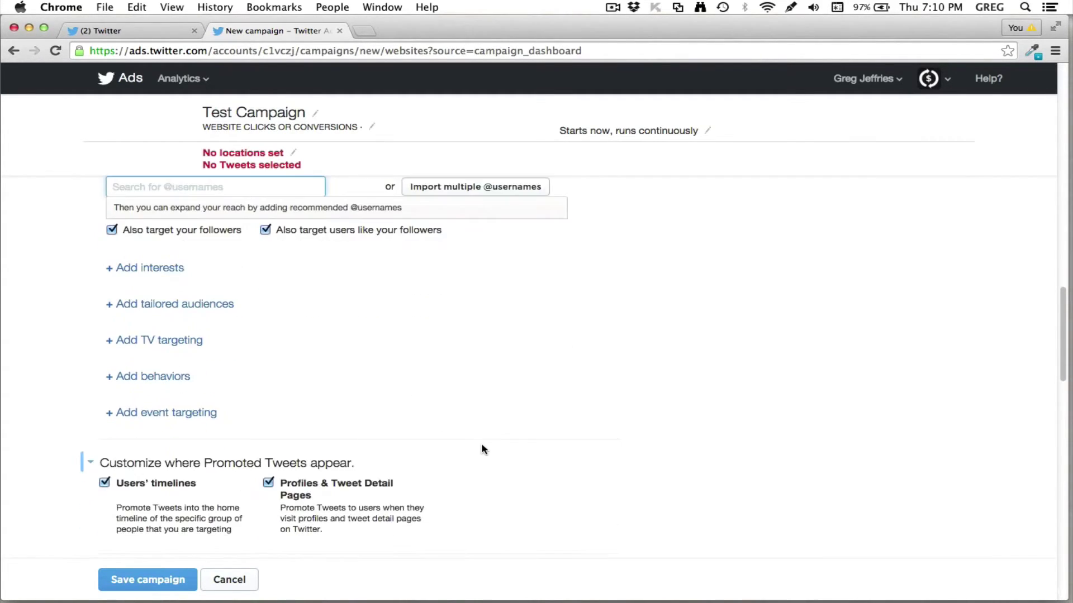
scroll(482, 448, "up", 4)
scroll(508, 455, "up", 1)
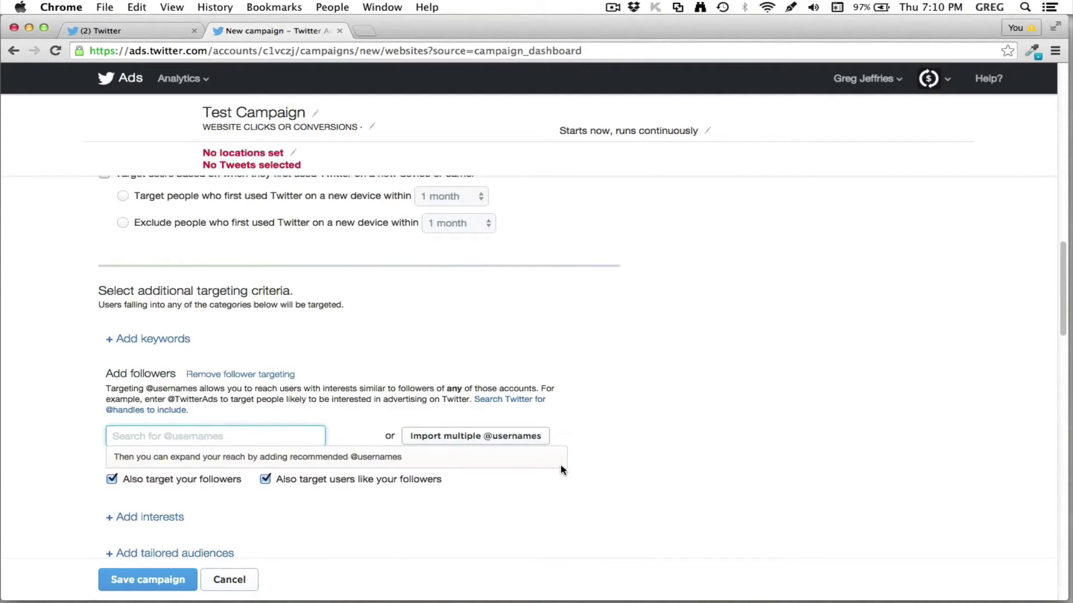
scroll(556, 464, "down", 6)
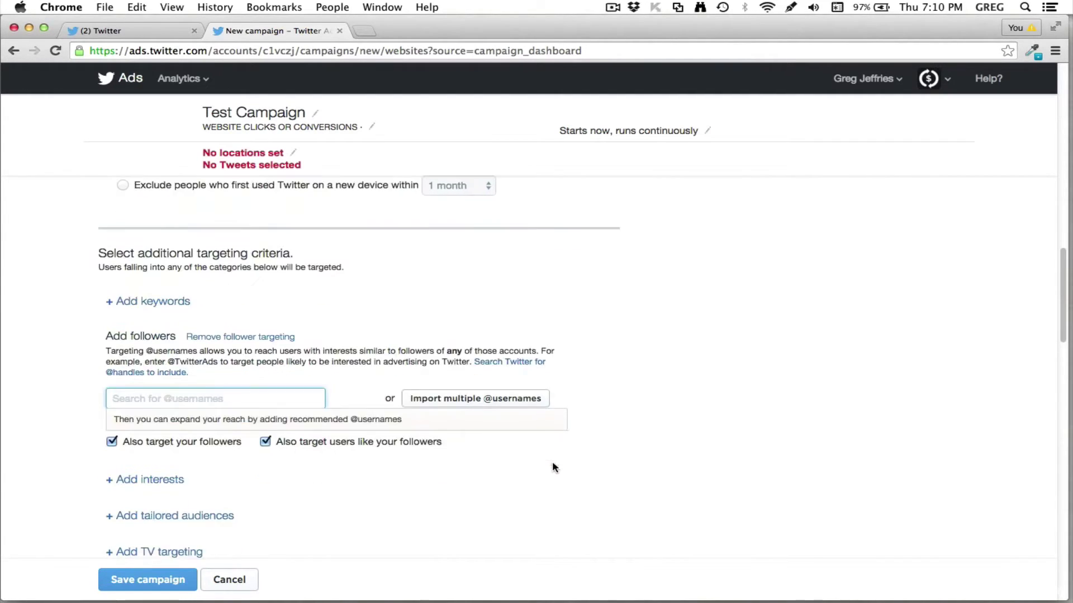
Check the promoted tweet placements and exclusion options, and set the campaign's daily maximum budget to $10.
scroll(495, 450, "down", 3)
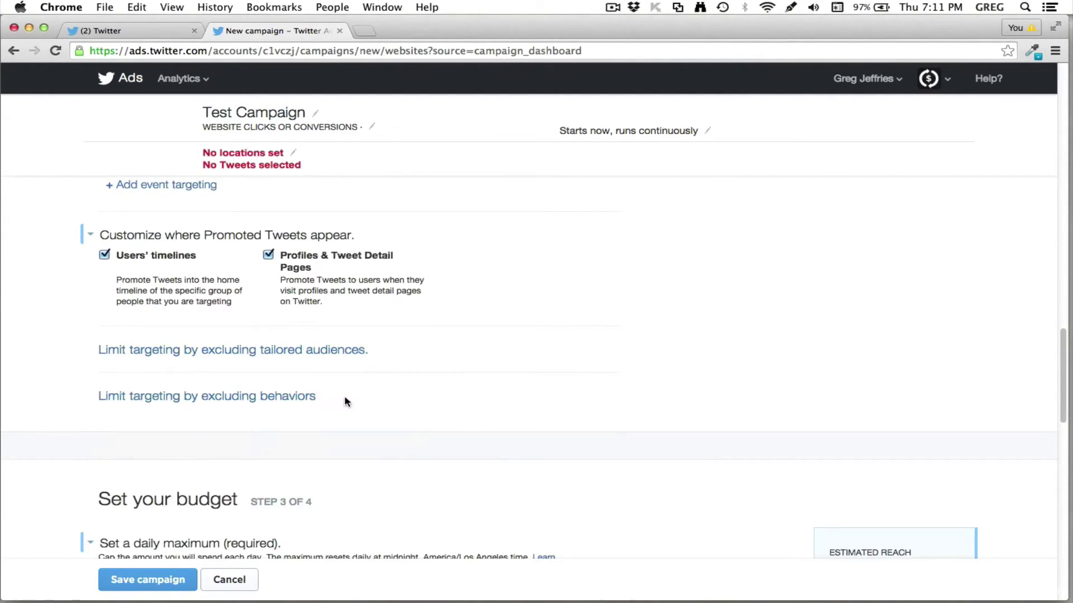
scroll(344, 395, "down", 3)
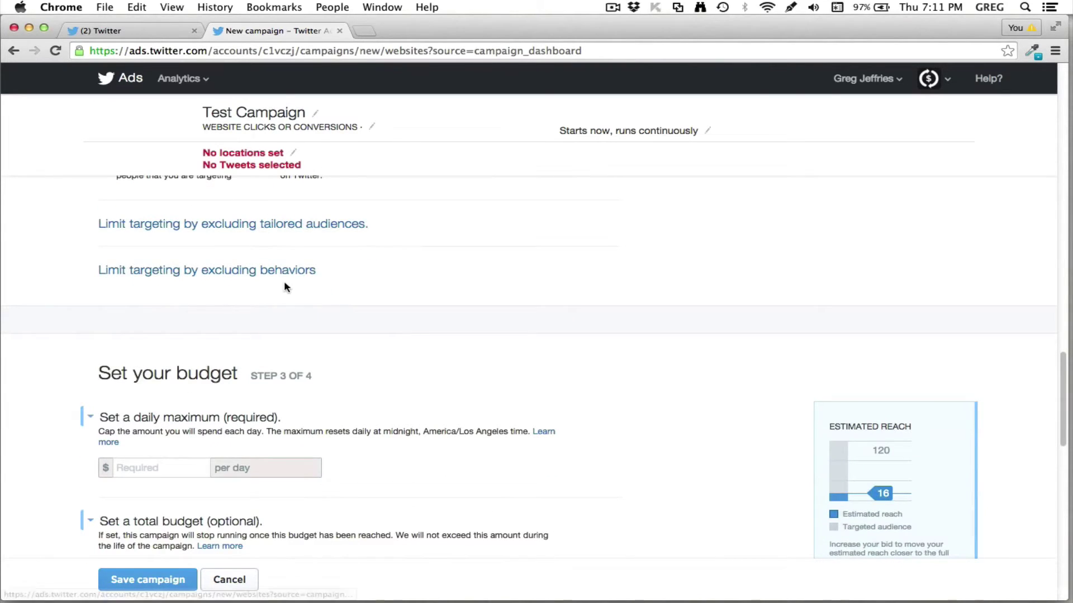
scroll(689, 387, "down", 2)
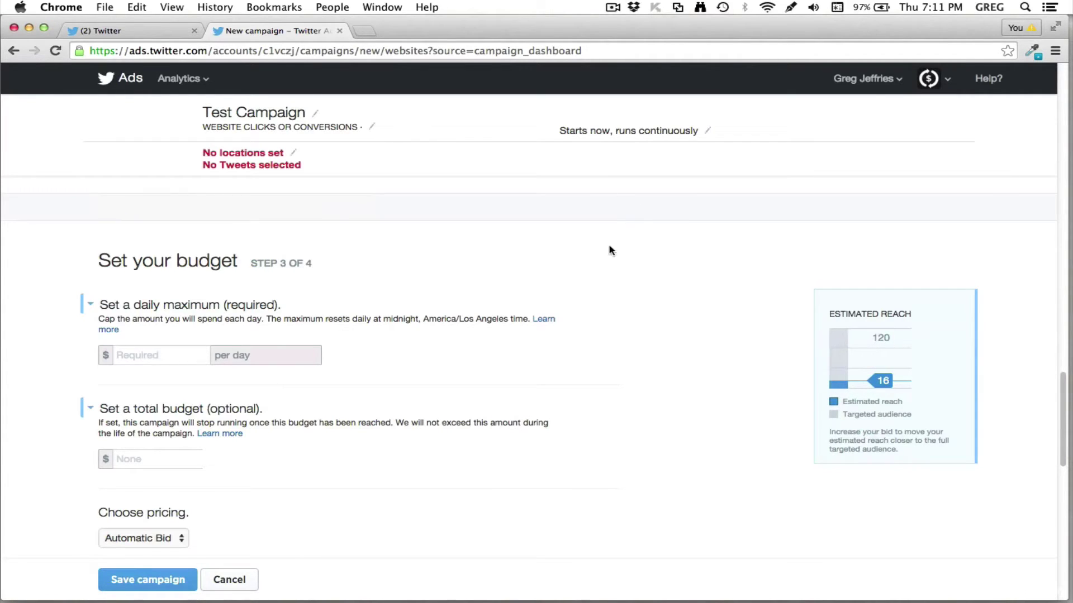
scroll(610, 249, "up", 2)
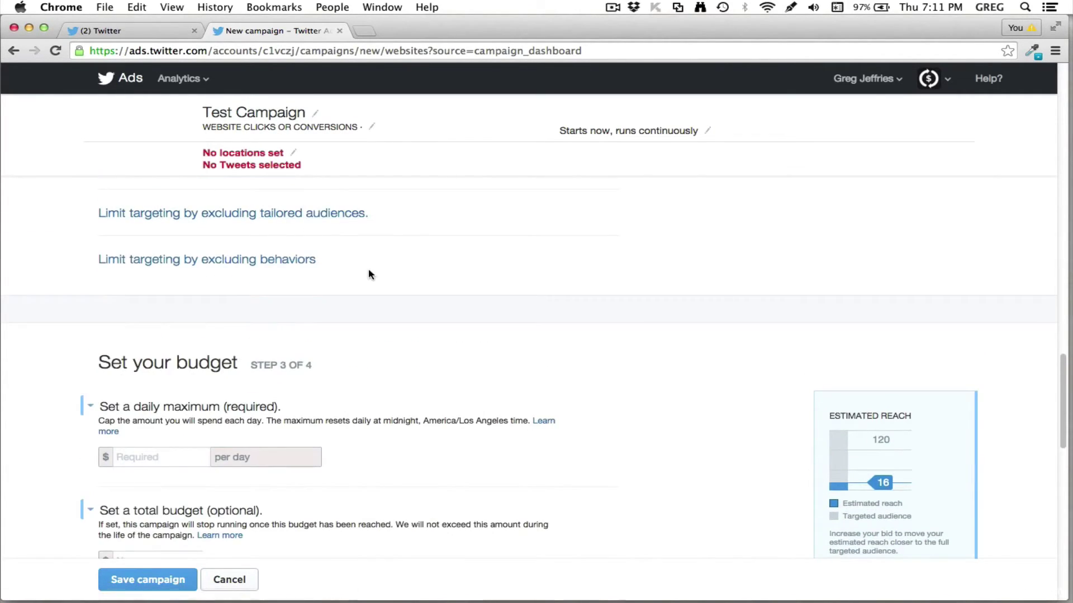
scroll(397, 277, "down", 4)
left_click(208, 371)
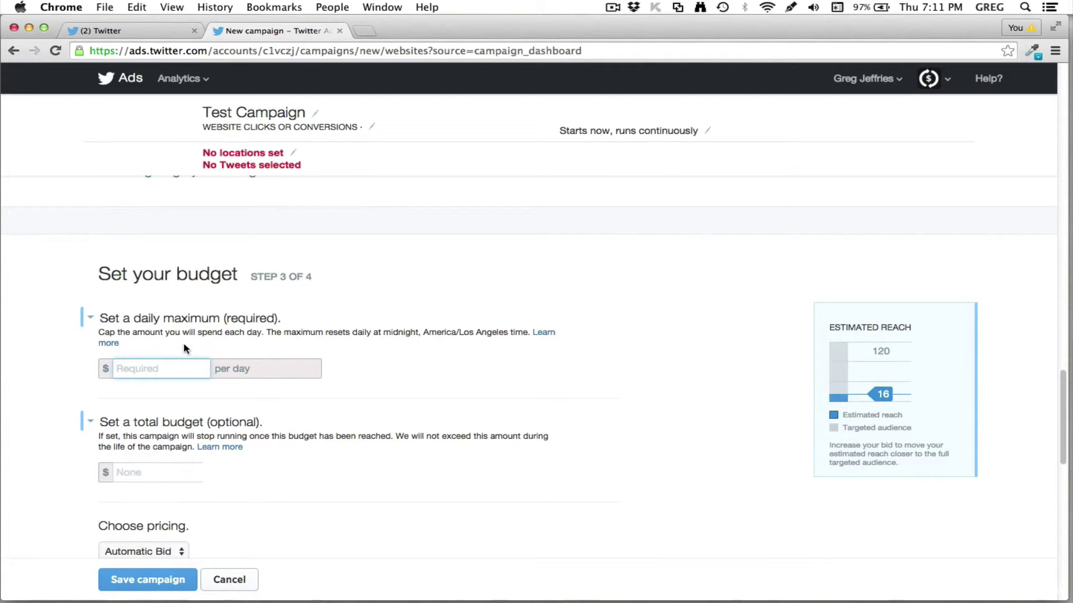
type("10")
left_click(498, 354)
scroll(286, 387, "down", 2)
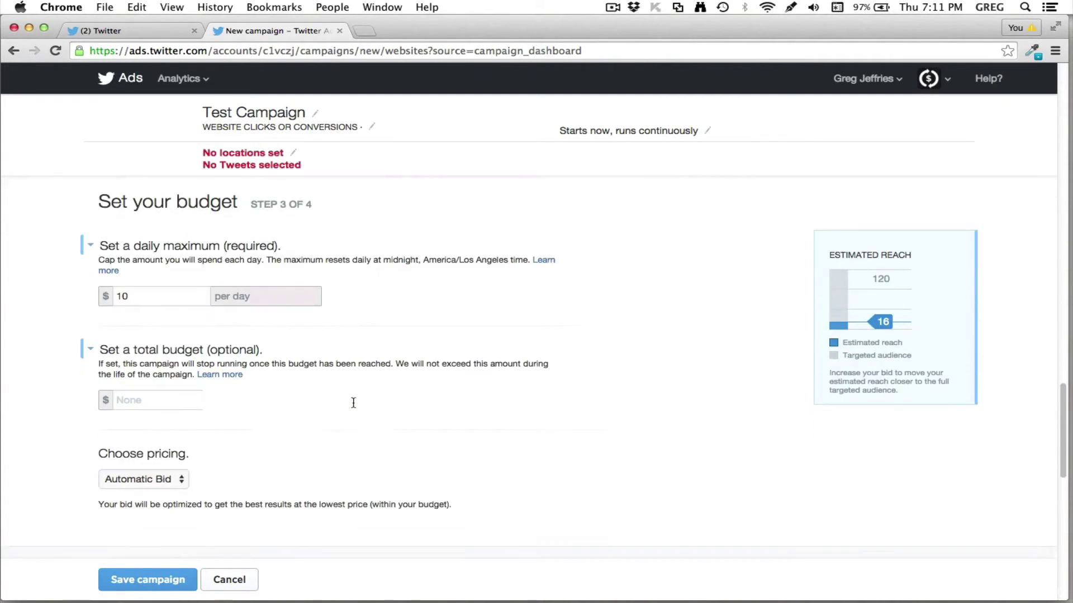
Check the campaign's optional total budget field and look over the bid types offered for its pricing.
left_click(135, 402)
scroll(270, 403, "down", 2)
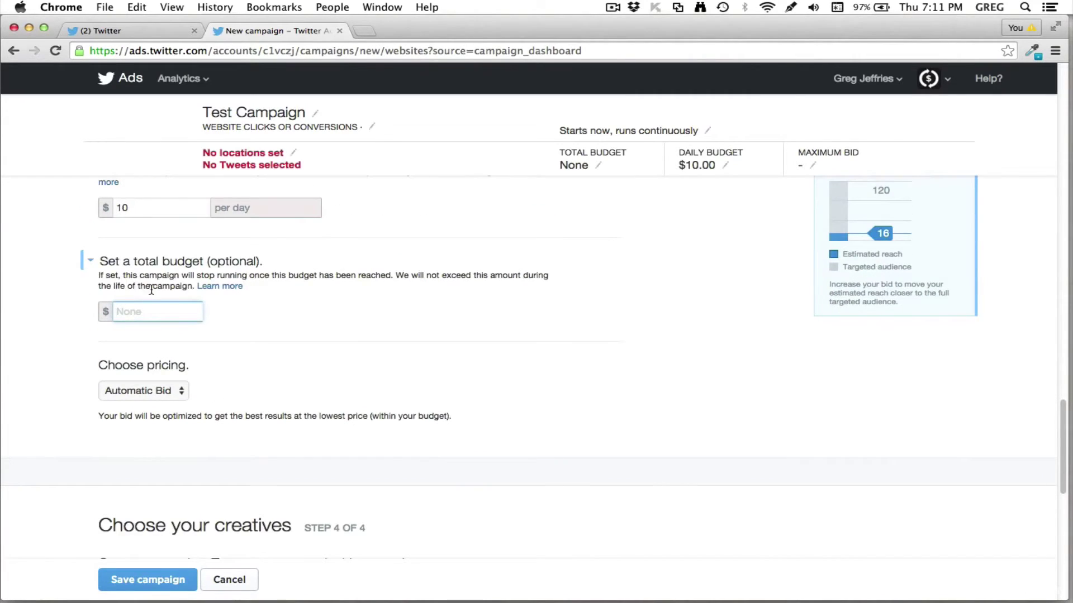
left_click(172, 393)
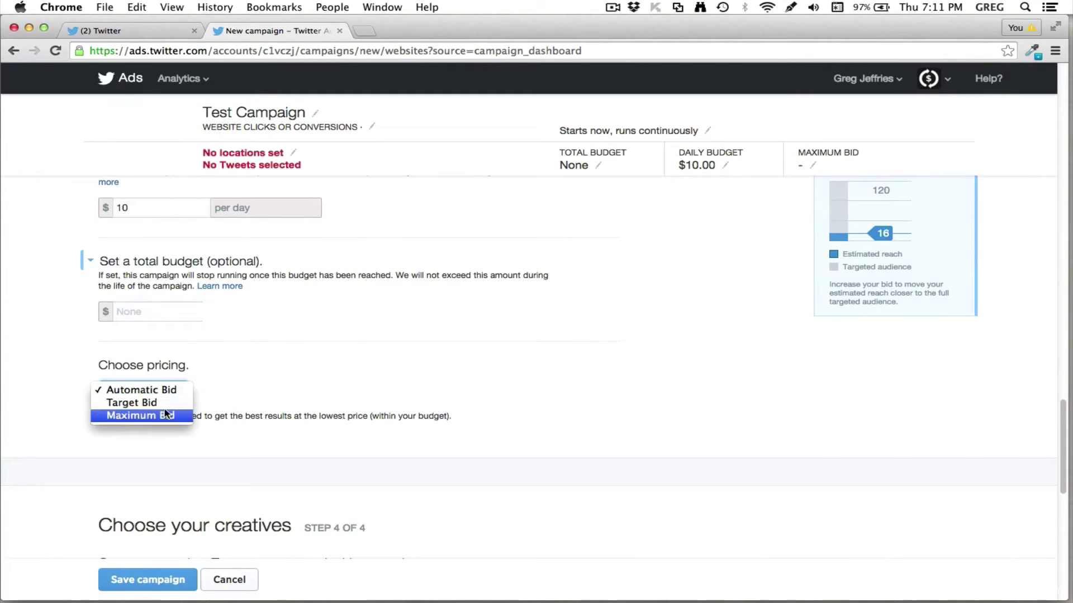
left_click(363, 395)
Examine the creatives section, covering the tweet composer, the website card fields and the option to select existing tweets.
scroll(414, 414, "down", 5)
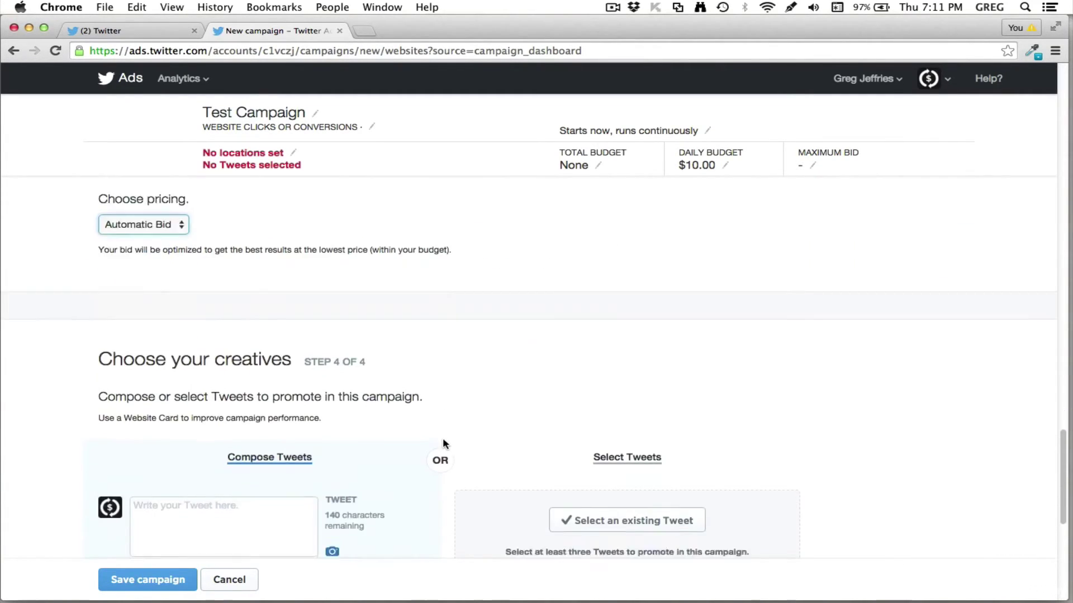
scroll(442, 444, "down", 3)
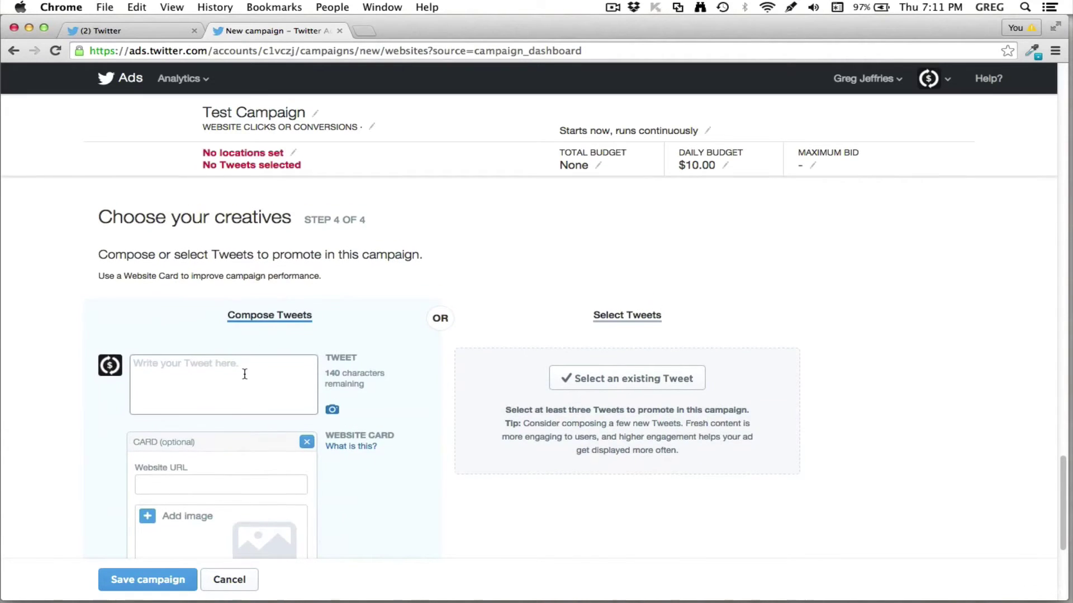
scroll(245, 374, "down", 2)
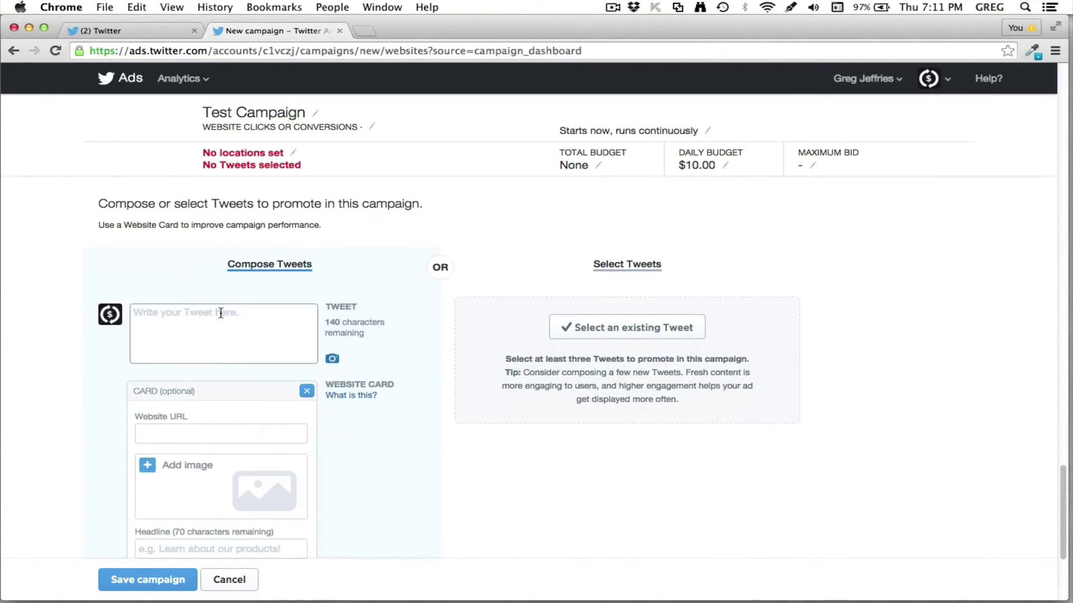
scroll(244, 352, "down", 2)
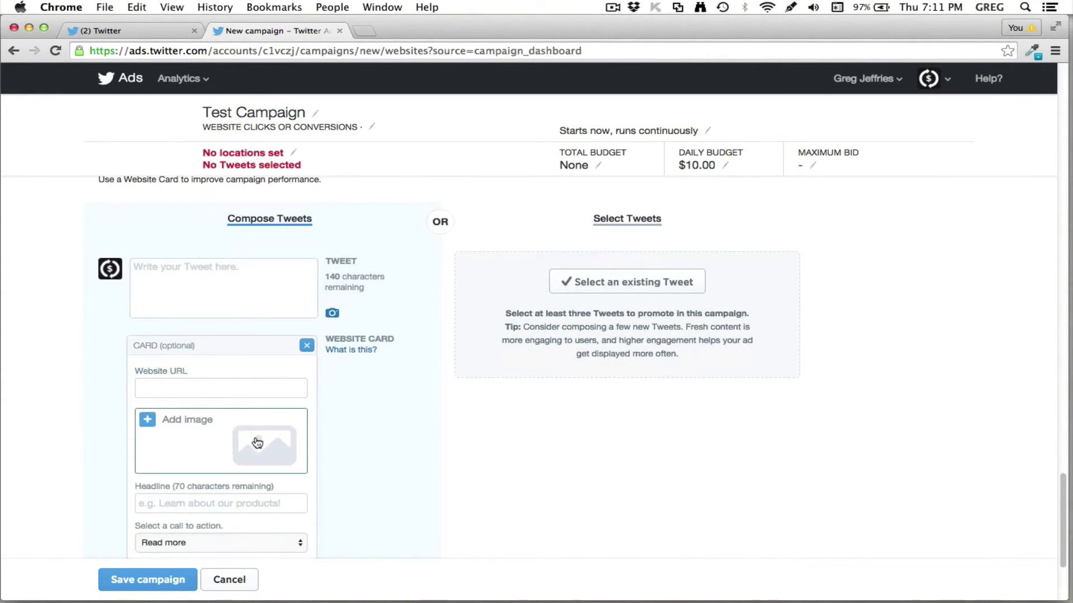
scroll(258, 443, "down", 5)
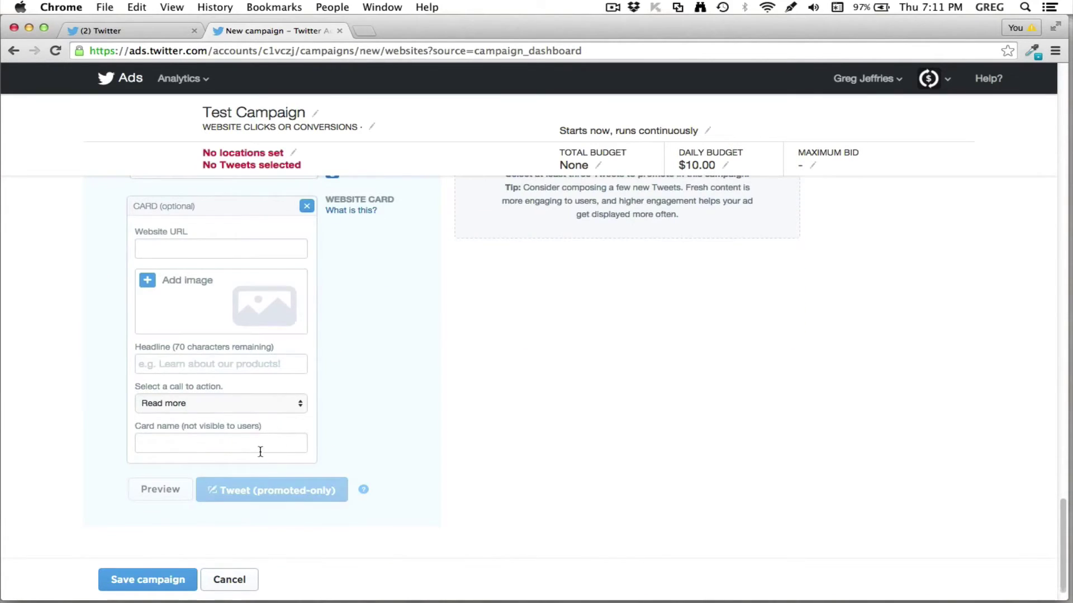
scroll(268, 310, "up", 9)
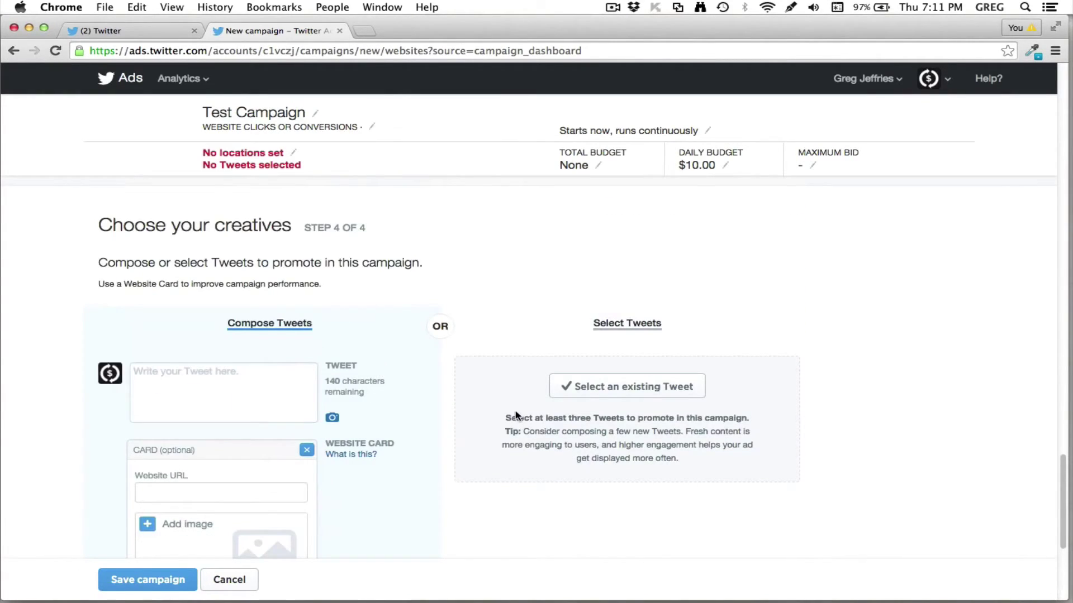
scroll(313, 520, "down", 1)
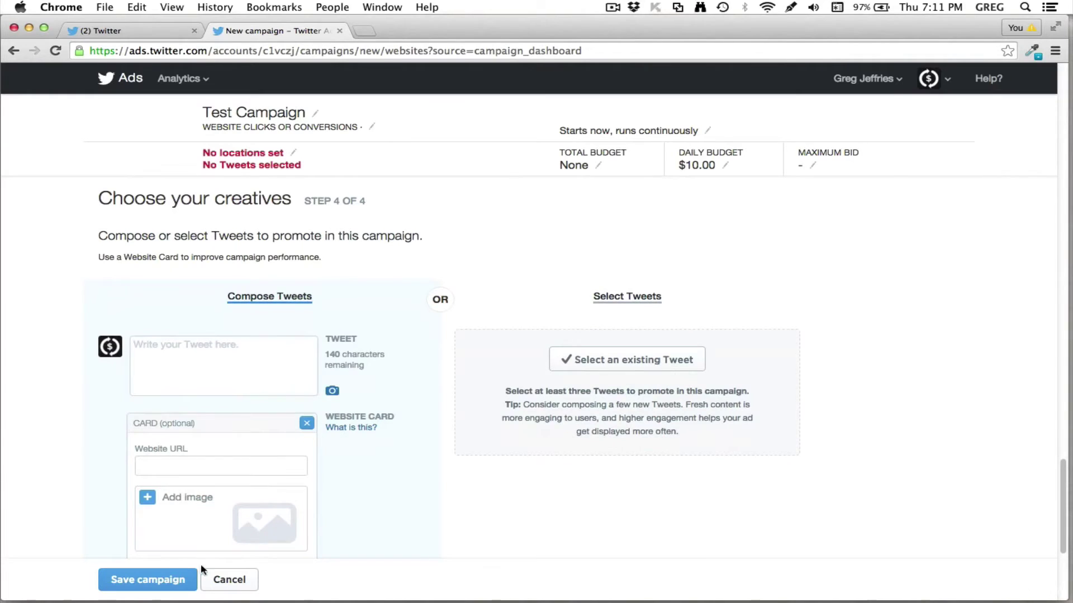
scroll(472, 512, "down", 9)
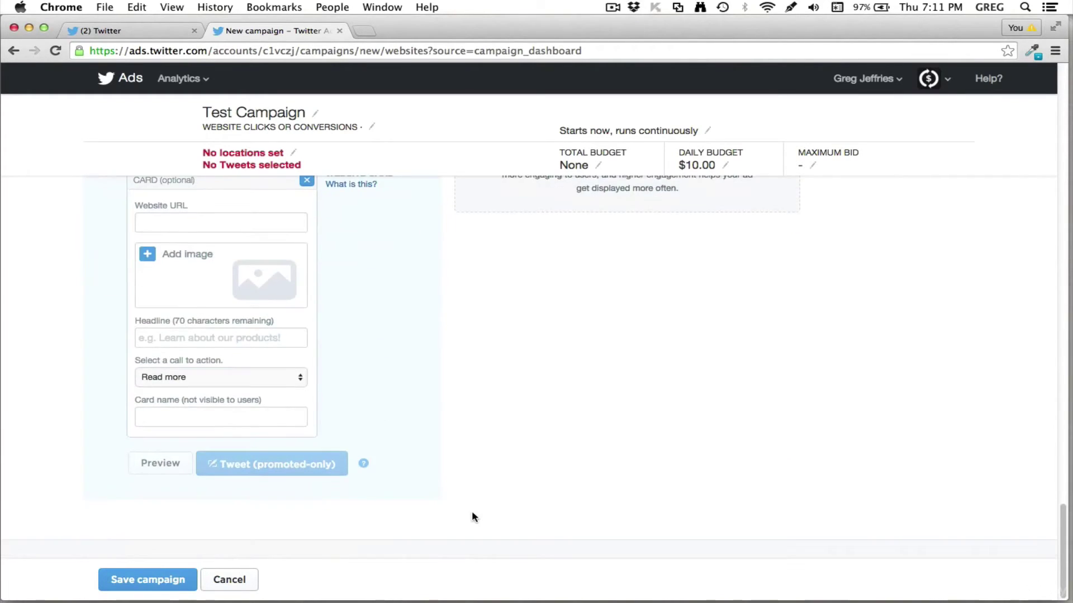
scroll(472, 510, "up", 16)
scroll(478, 514, "down", 10)
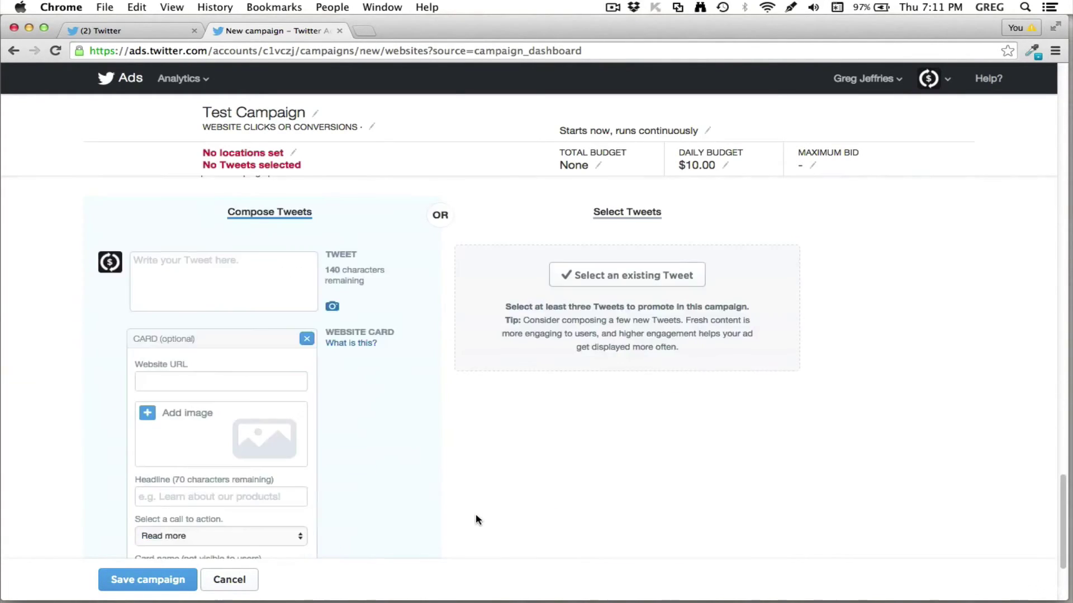
scroll(476, 517, "down", 2)
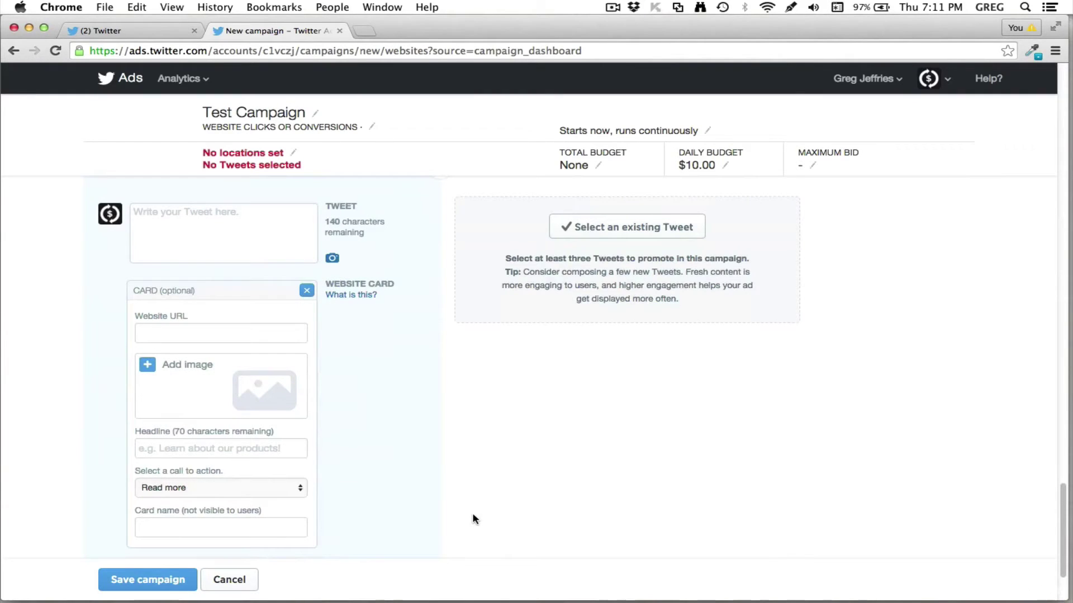
Review the form from the creatives and budget sections back to the campaign's name and schedule settings.
scroll(472, 519, "up", 7)
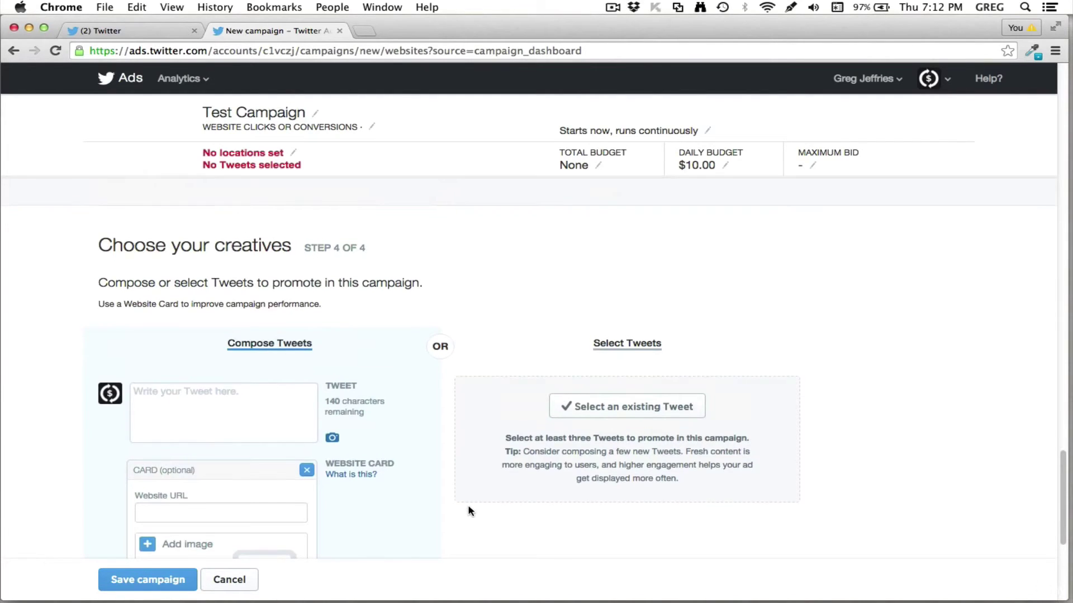
scroll(468, 510, "up", 3)
scroll(469, 510, "down", 5)
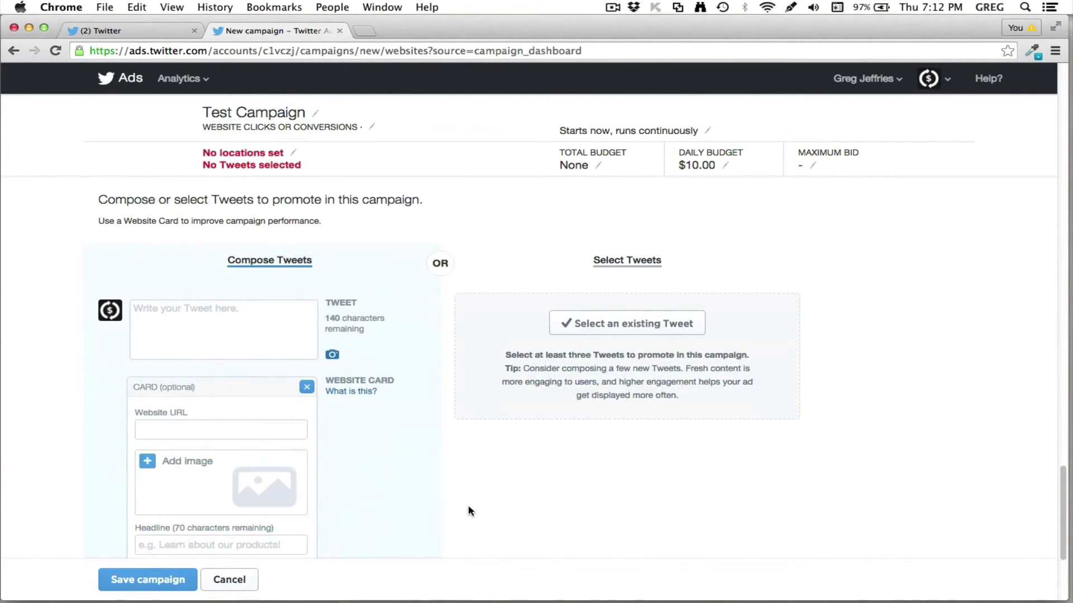
scroll(458, 486, "up", 15)
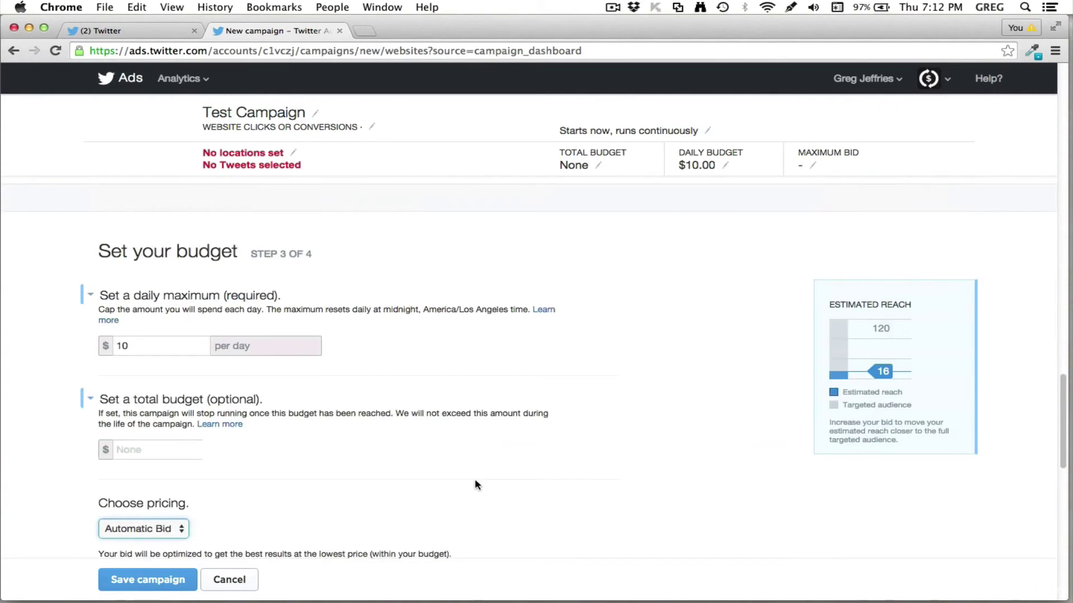
scroll(501, 484, "up", 20)
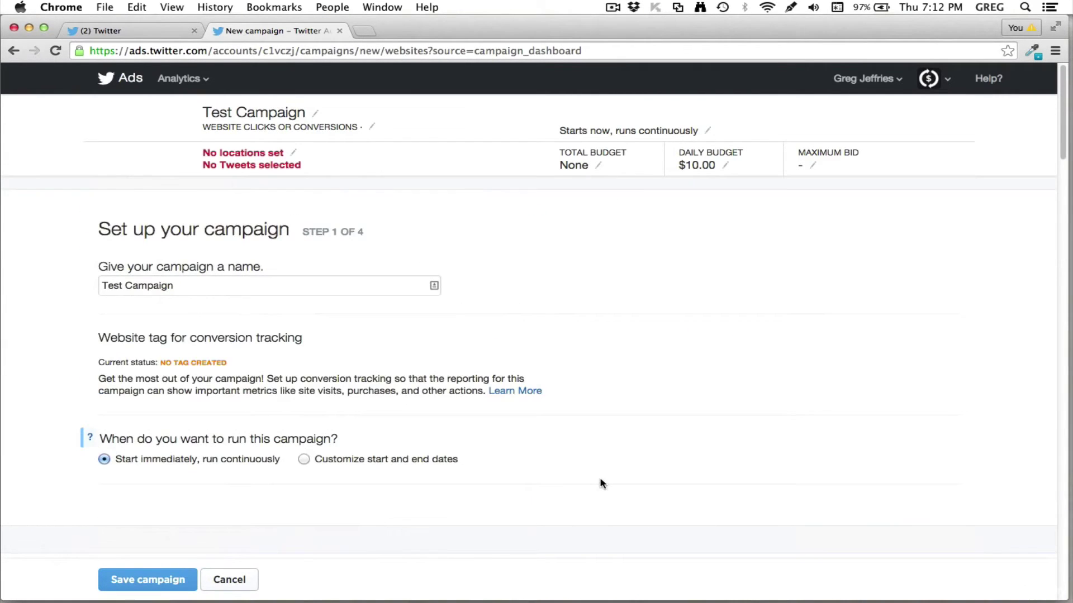